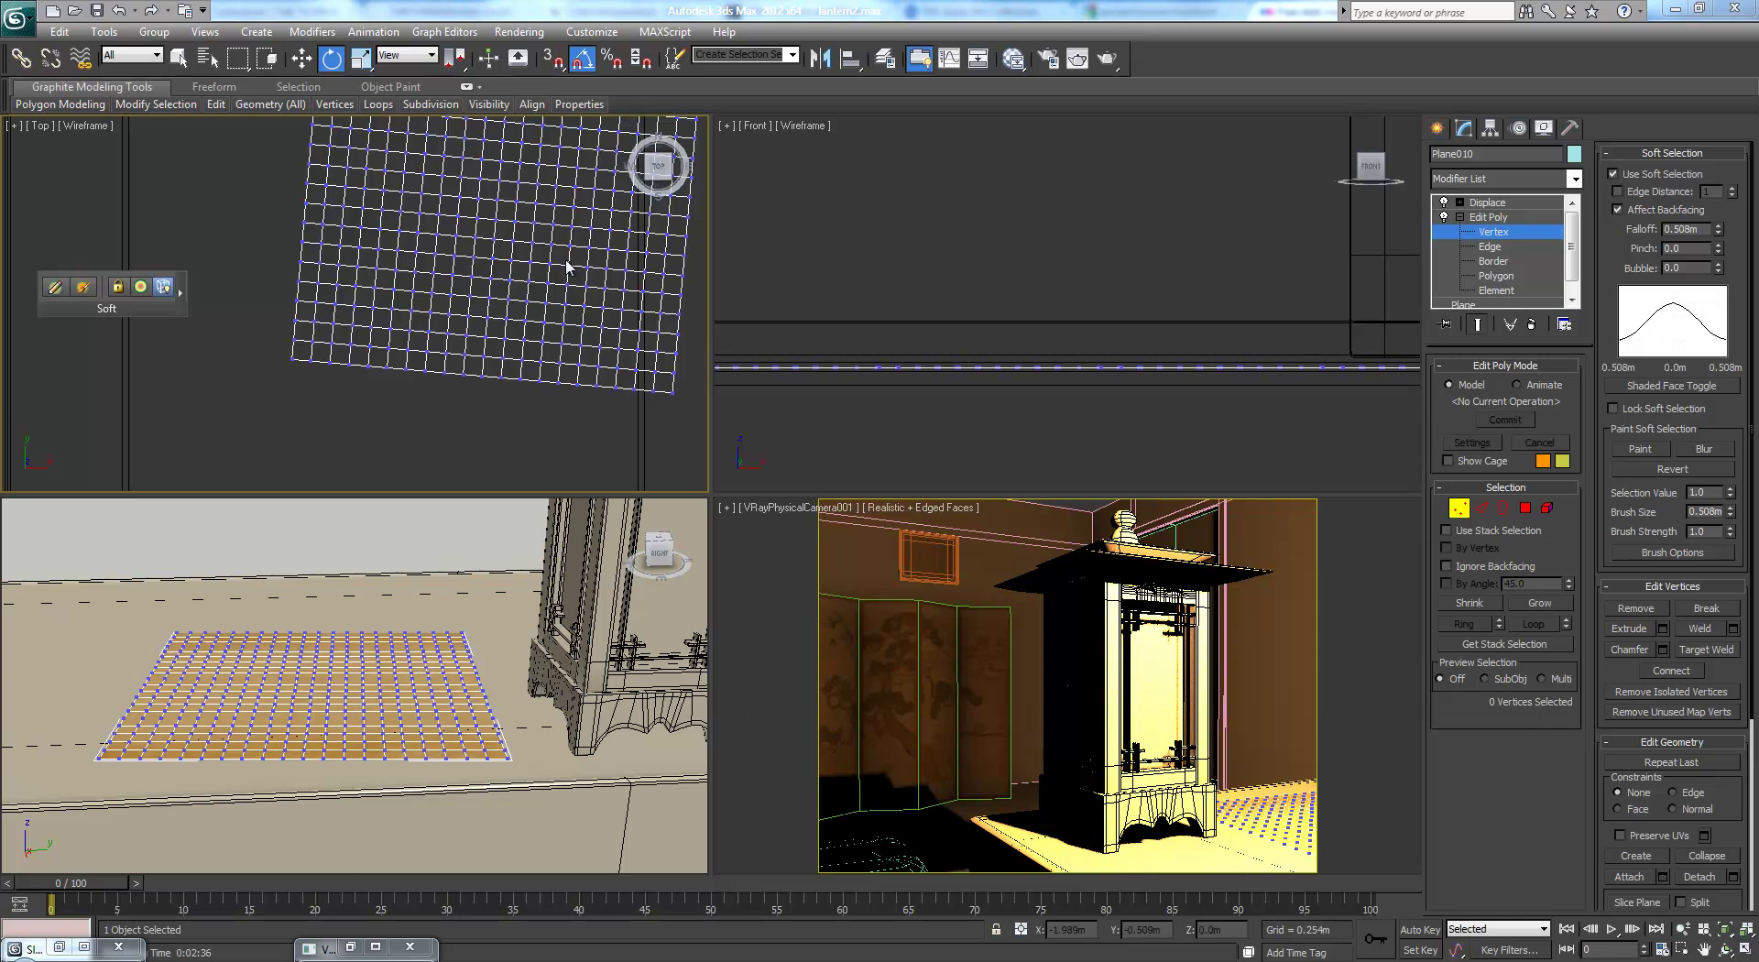
- Select a vertex on the sheet plane's near edge and set the soft selection falloff to 0.036 m
middle_drag(483, 309, 453, 310)
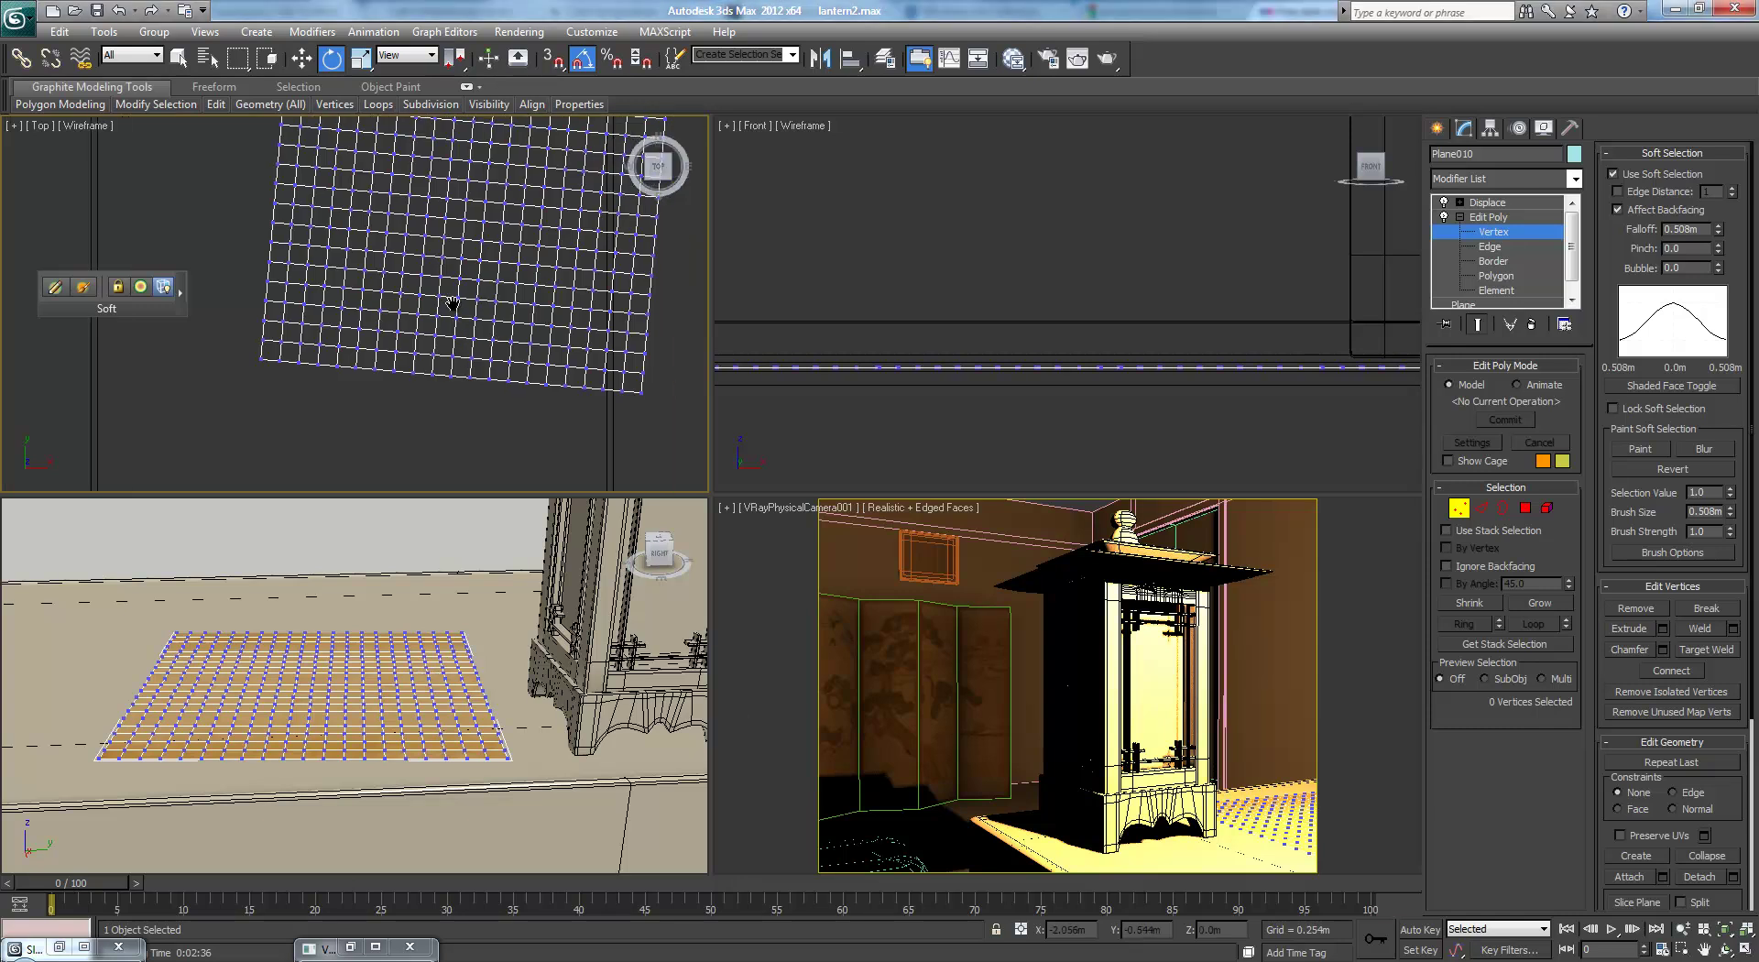
click(452, 375)
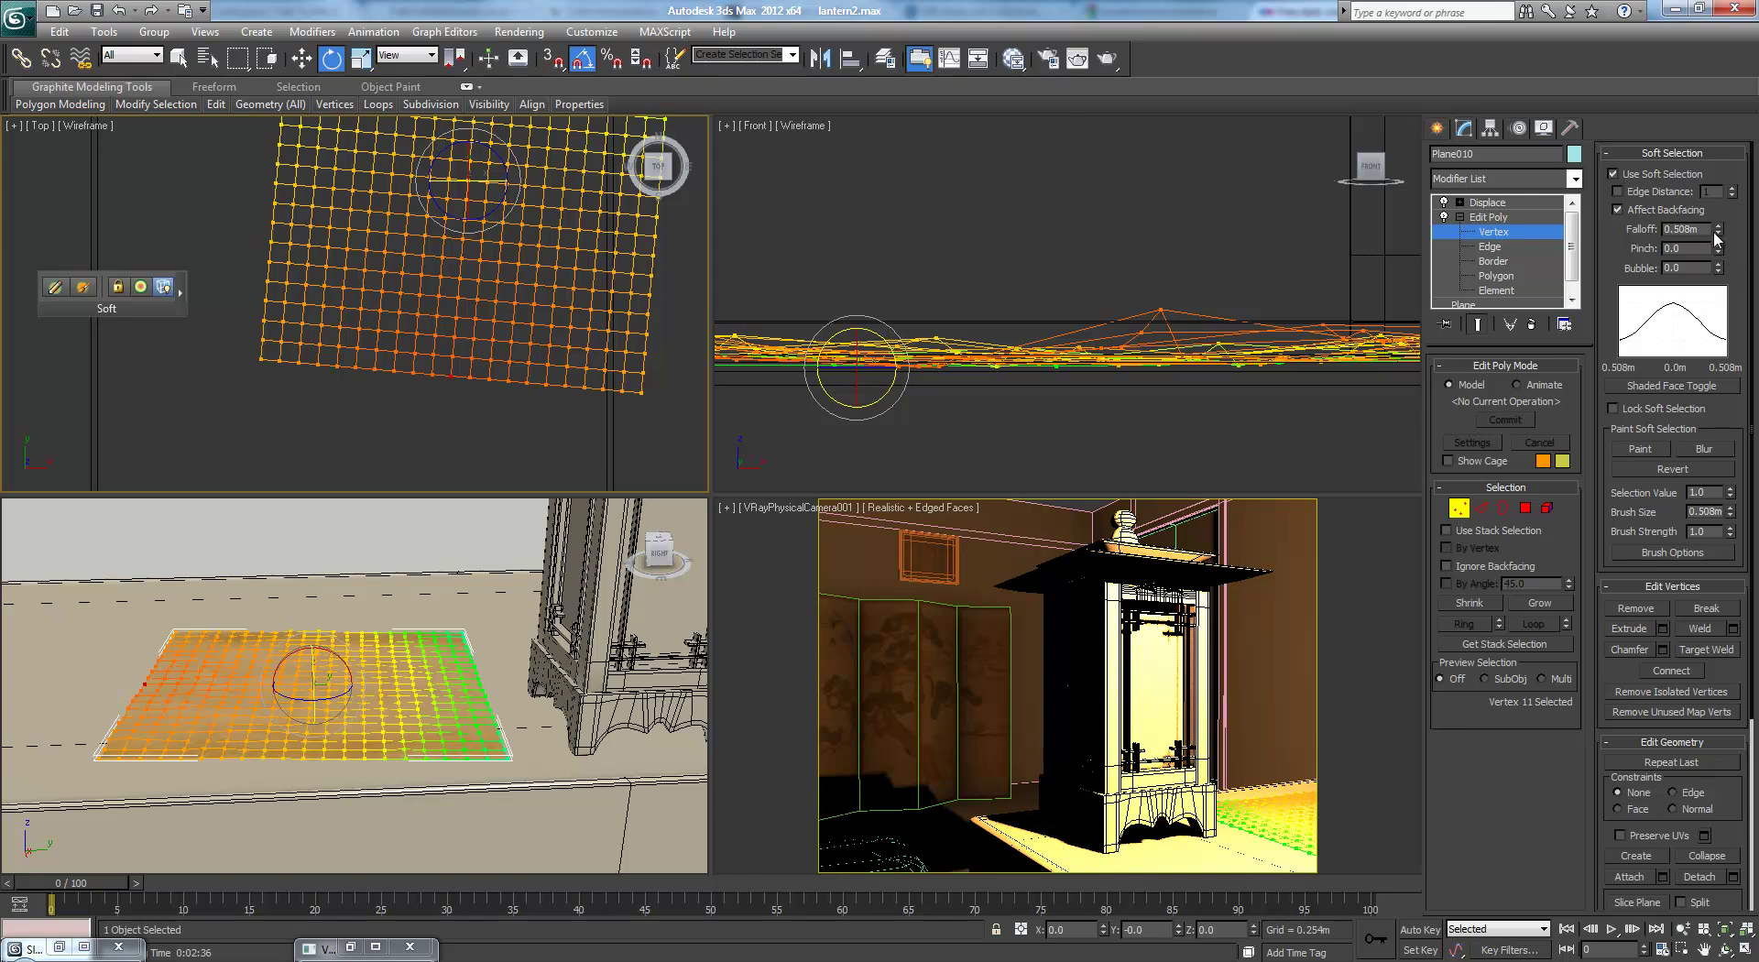
drag(1718, 236, 1675, 321)
key(w)
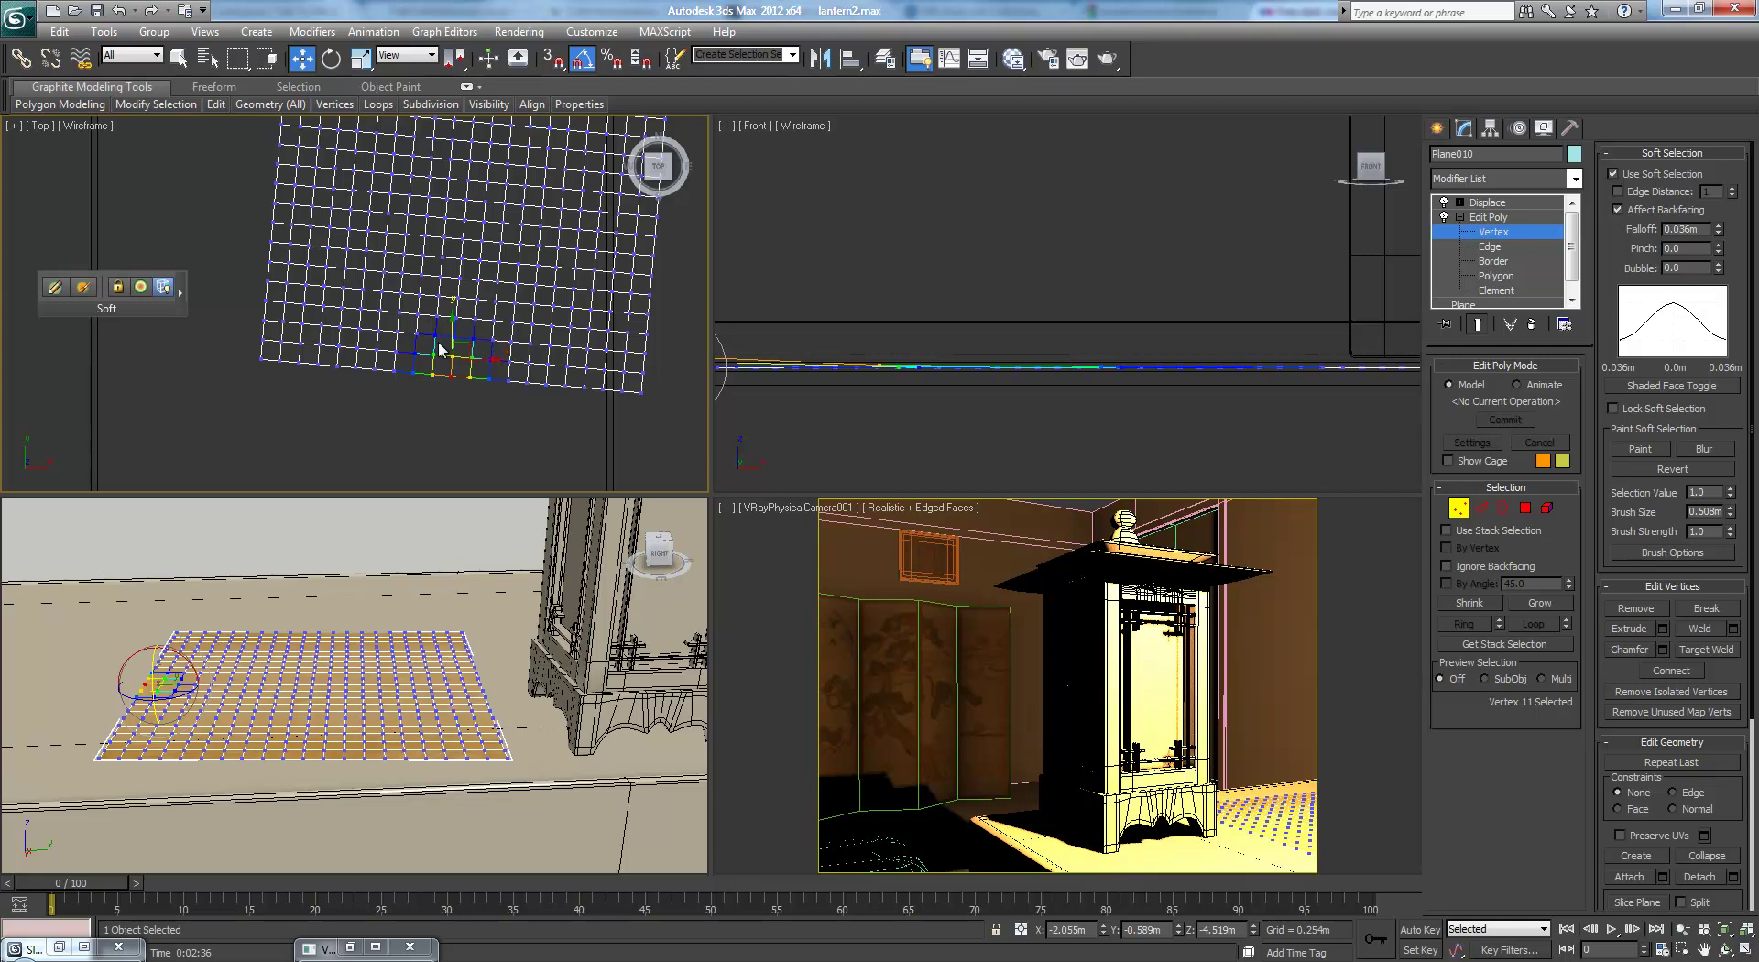
- Nudge several vertices along the sheet's near edge in the top view to make that edge slightly irregular
drag(462, 344, 464, 336)
click(562, 384)
drag(580, 356, 584, 362)
click(327, 367)
click(336, 367)
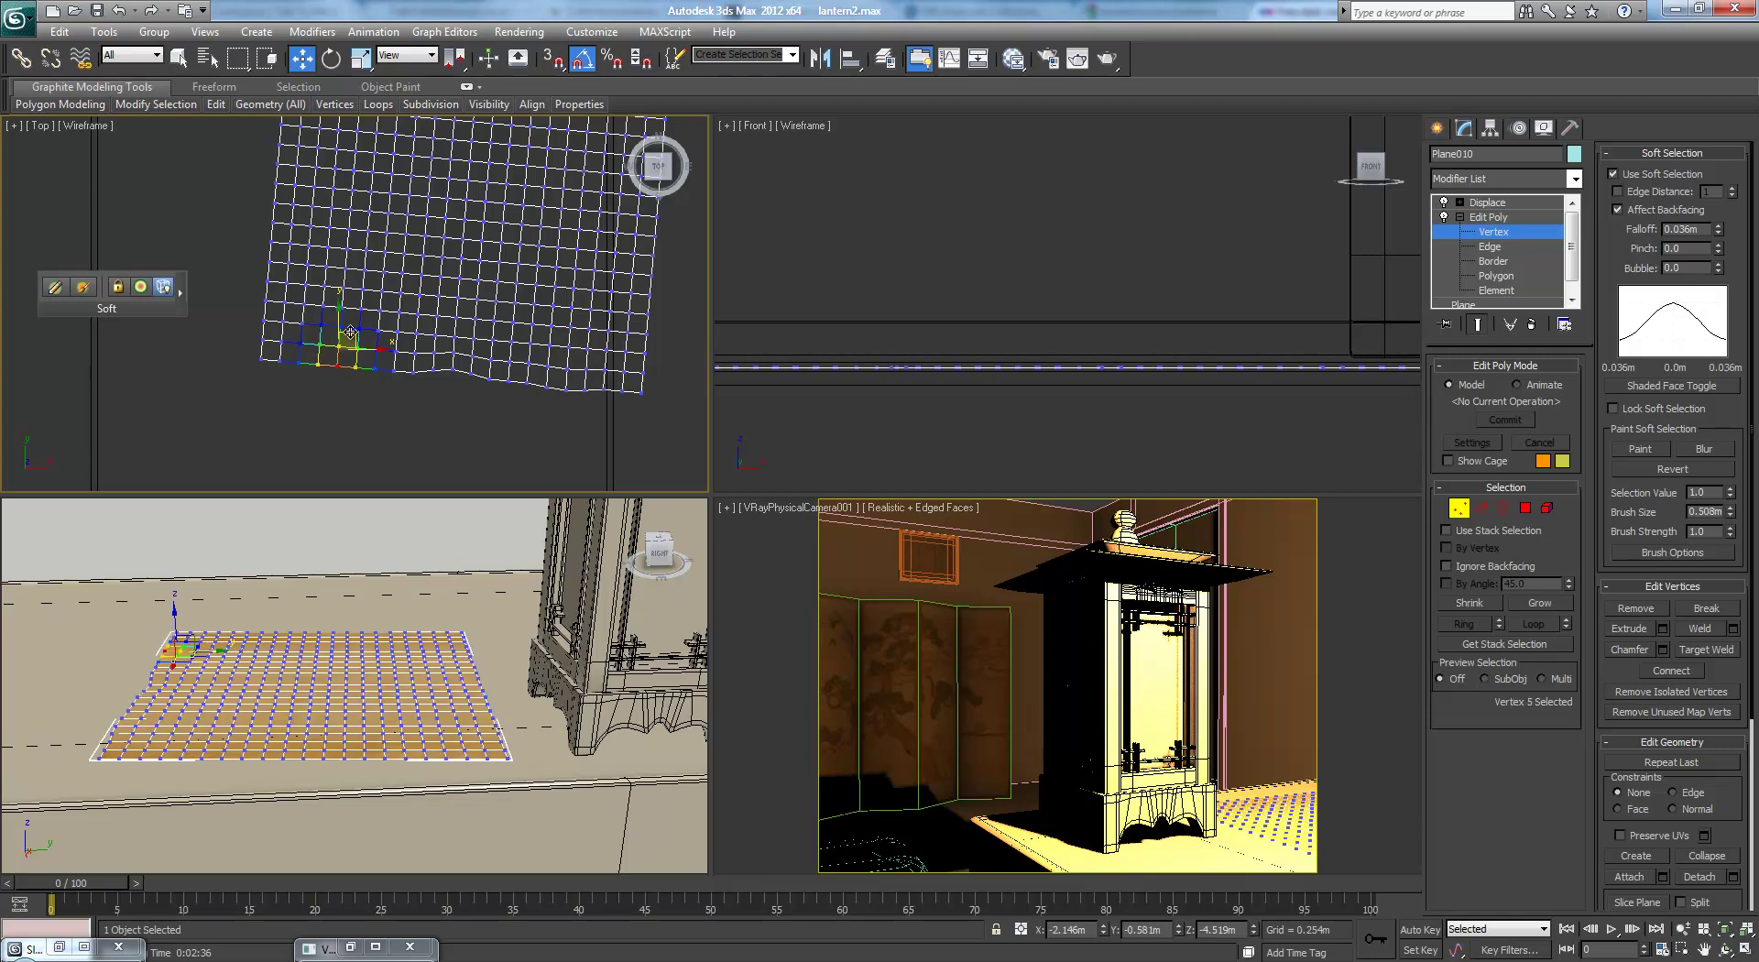
drag(350, 333, 348, 331)
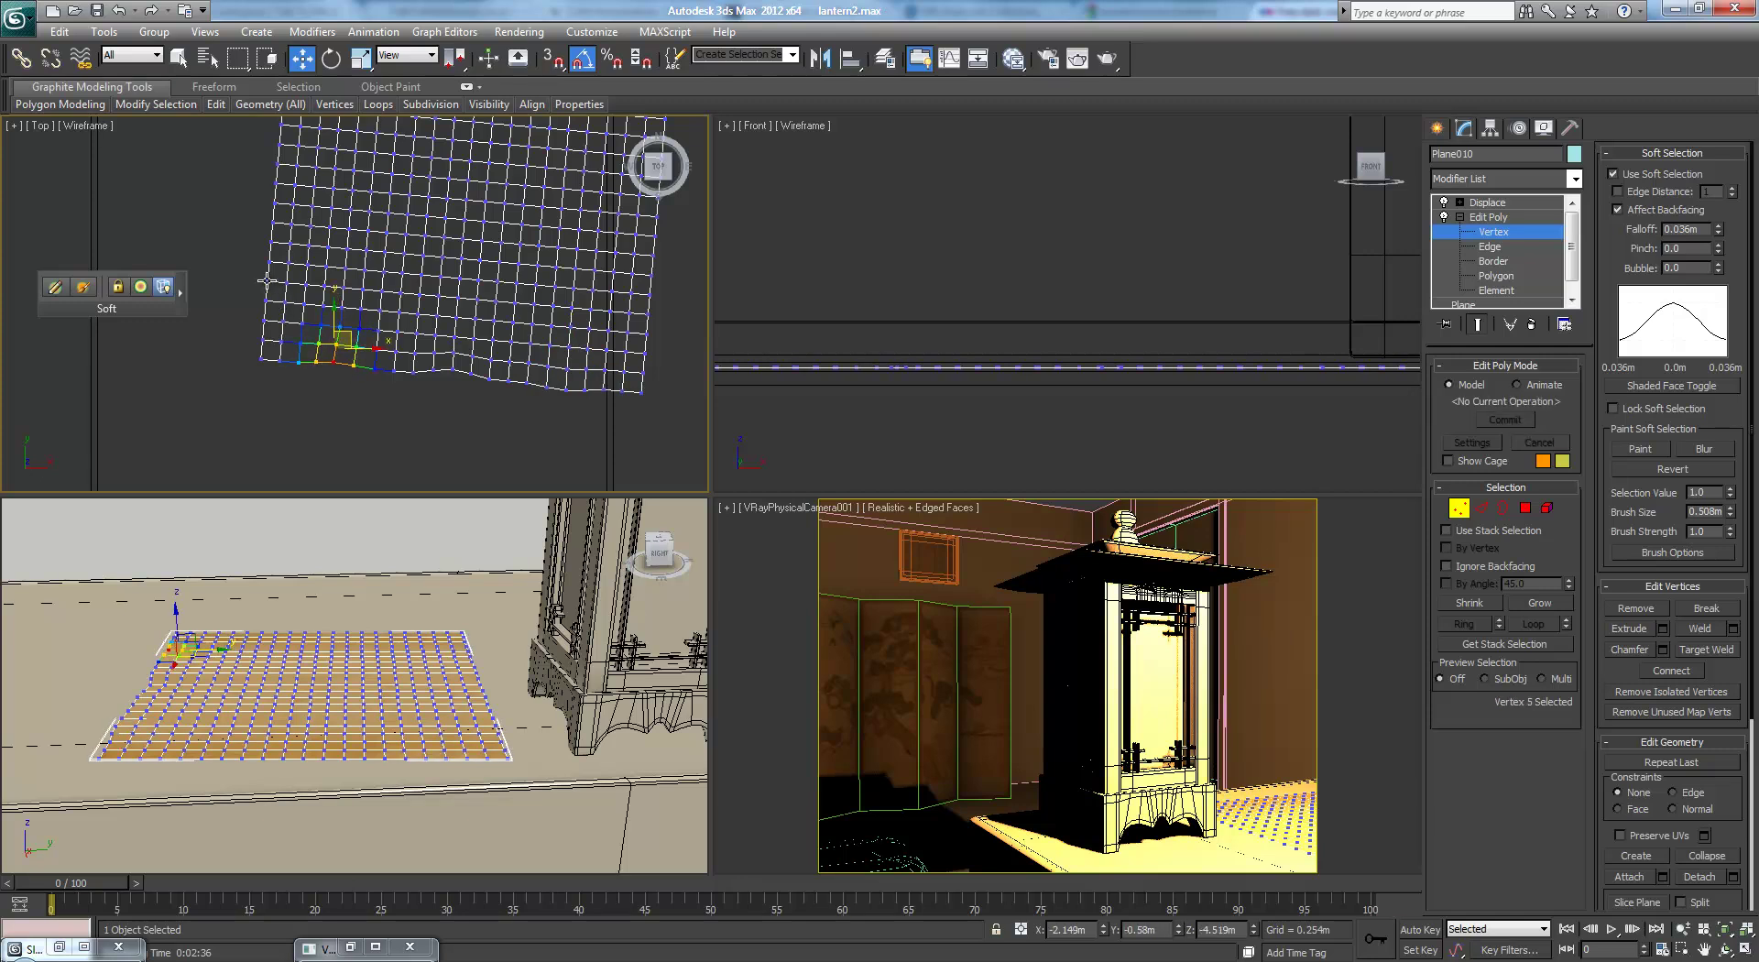
- Shift vertices along the sheet edge facing the lantern, including the corner area, to make that border uneven
middle_drag(641, 298, 412, 359)
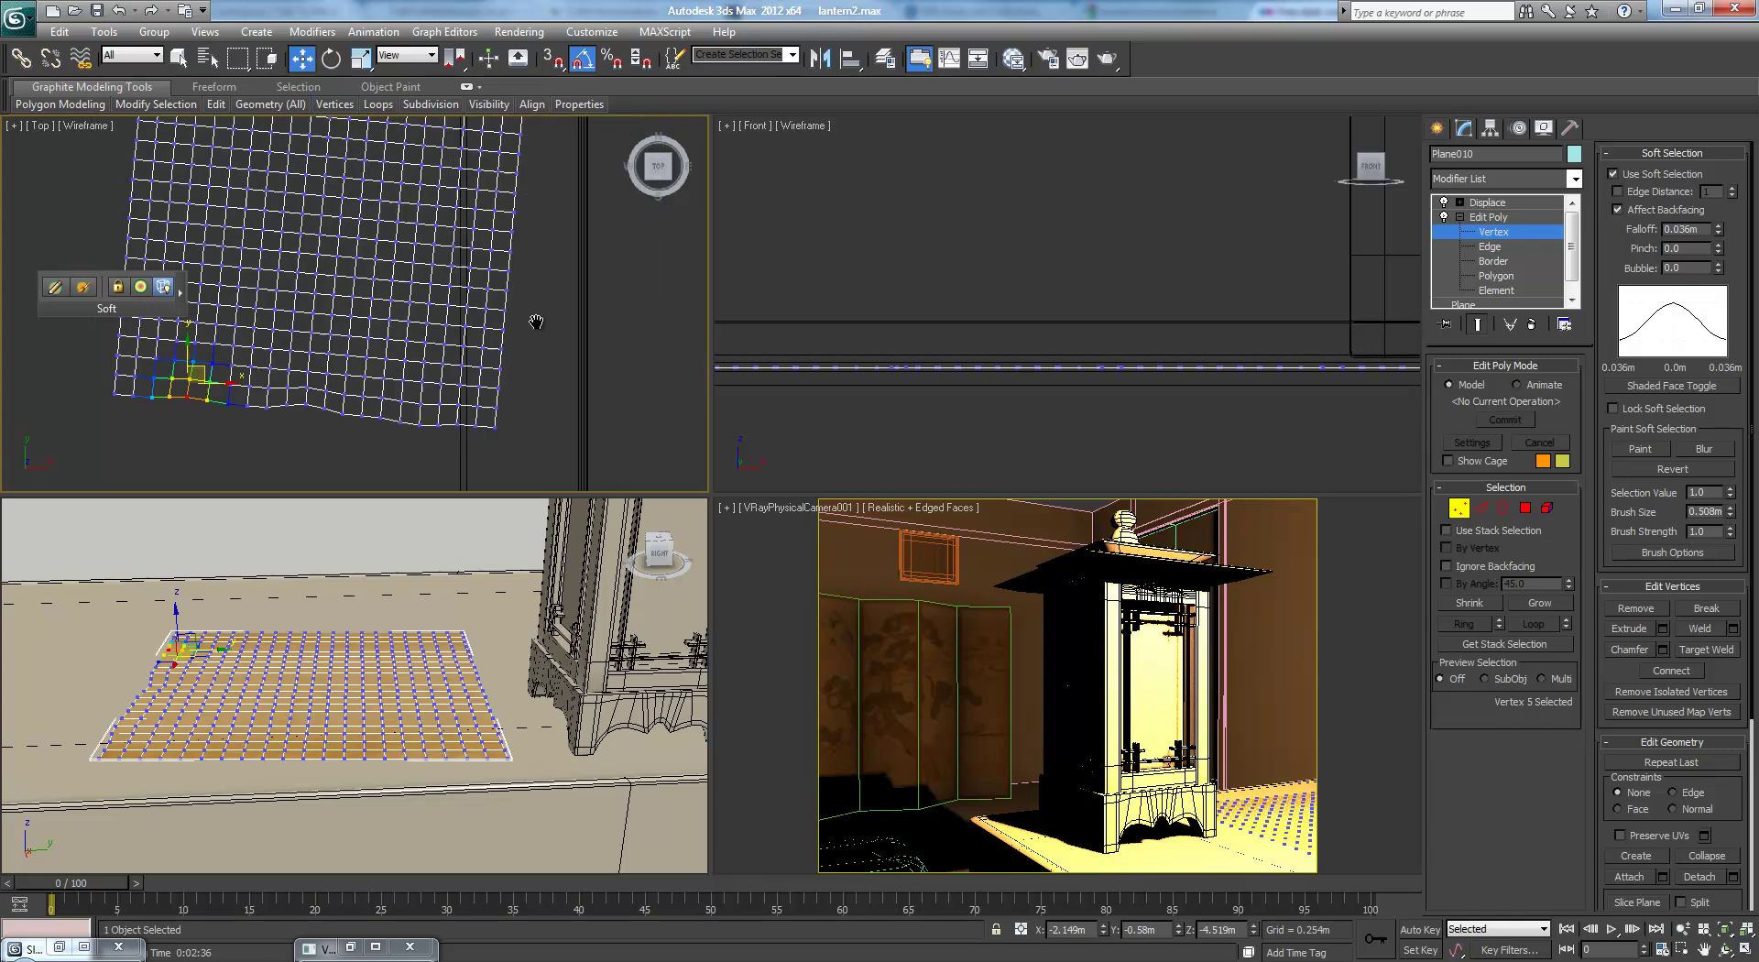
scroll(405, 359, down, 3)
scroll(405, 359, up, 1)
middle_drag(400, 276, 544, 389)
middle_drag(367, 375, 403, 377)
scroll(403, 377, up, 2)
click(456, 271)
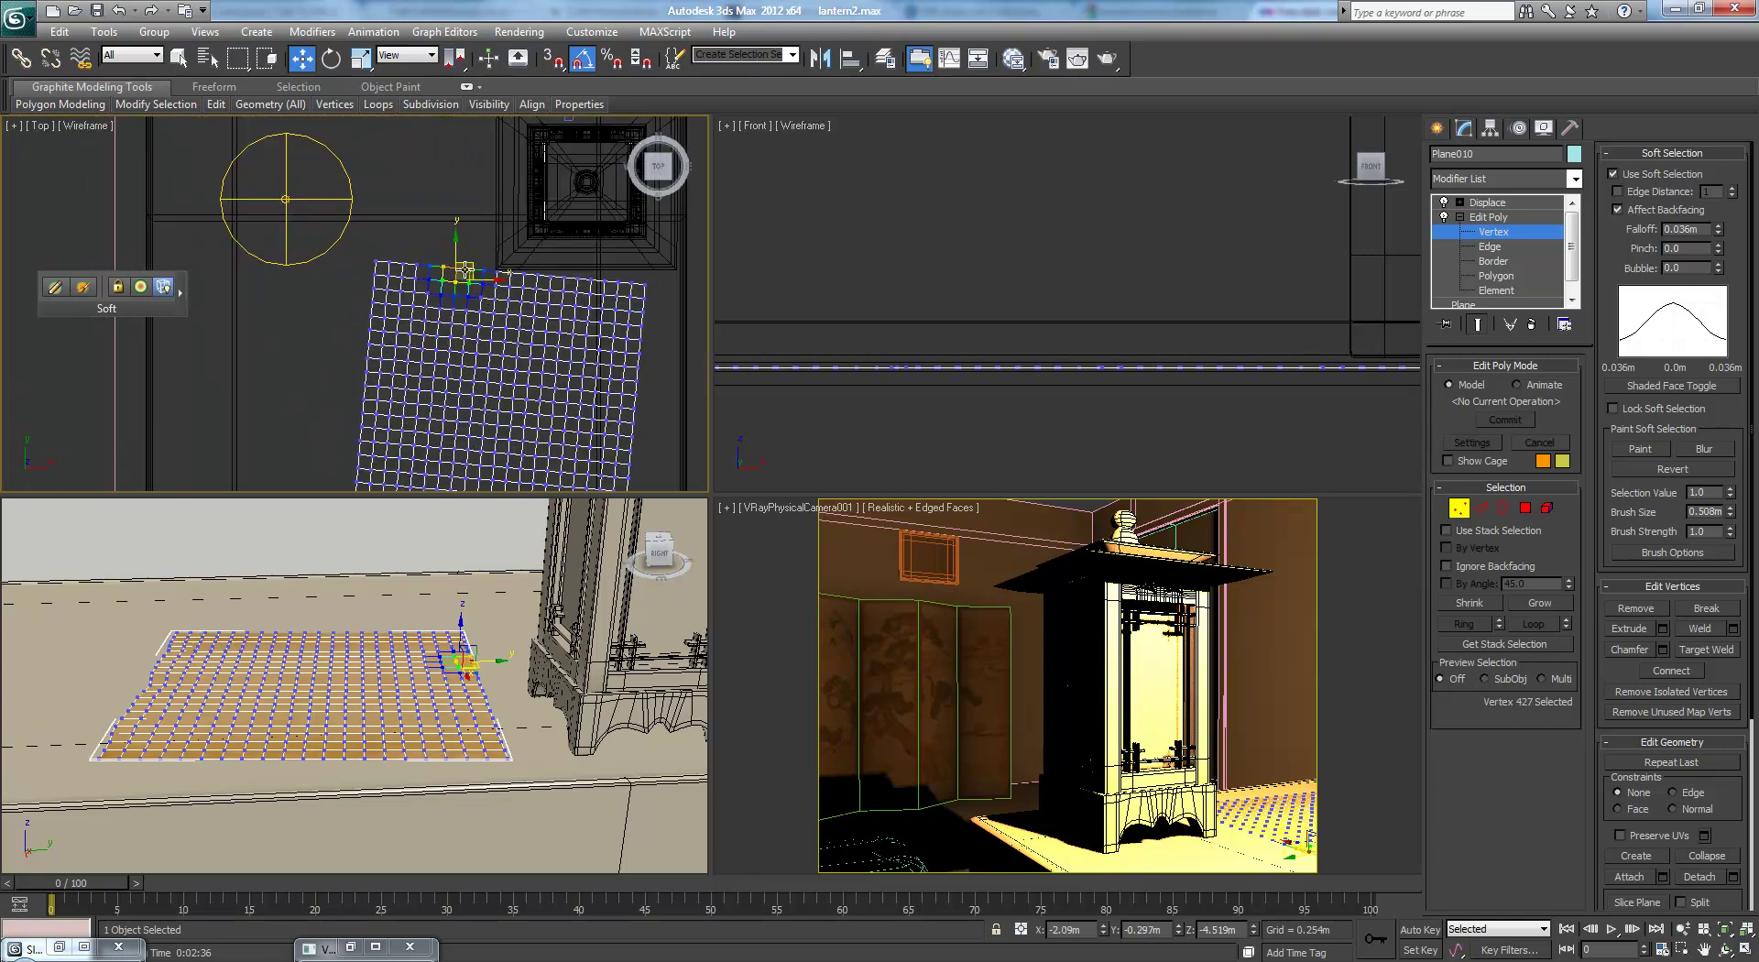
drag(469, 265, 406, 242)
click(392, 263)
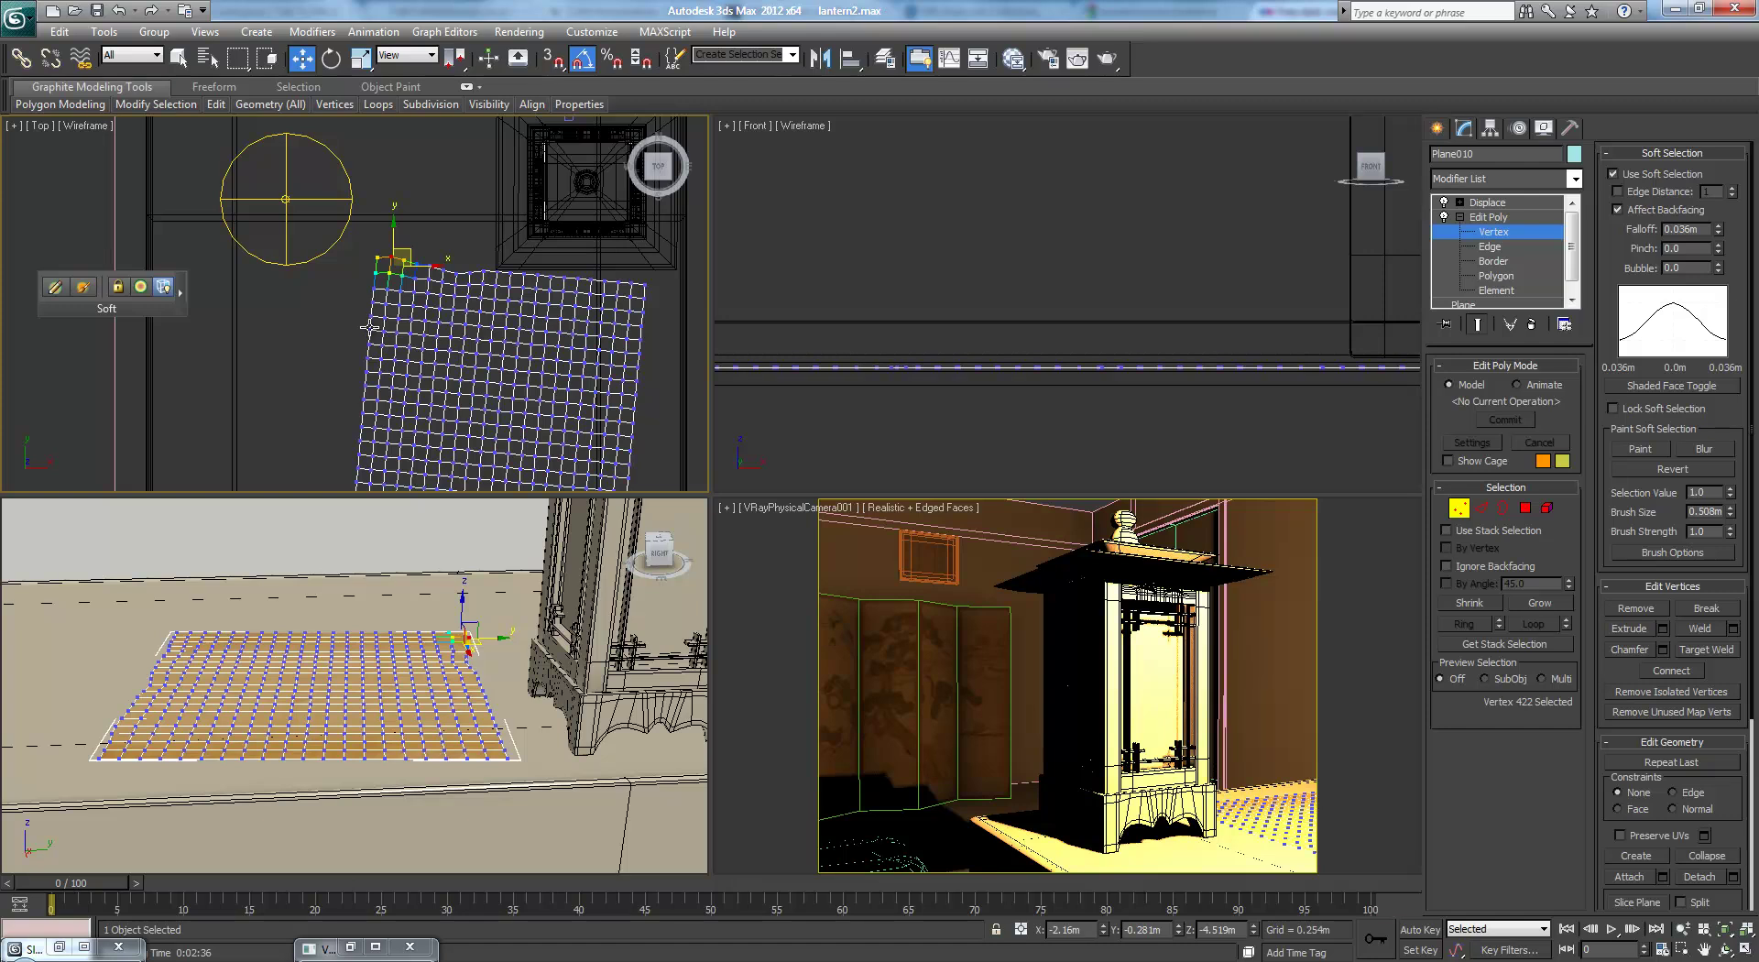
- Adjust vertices down the sheet's long edge farthest from the lantern to give it a wavy outline
click(371, 316)
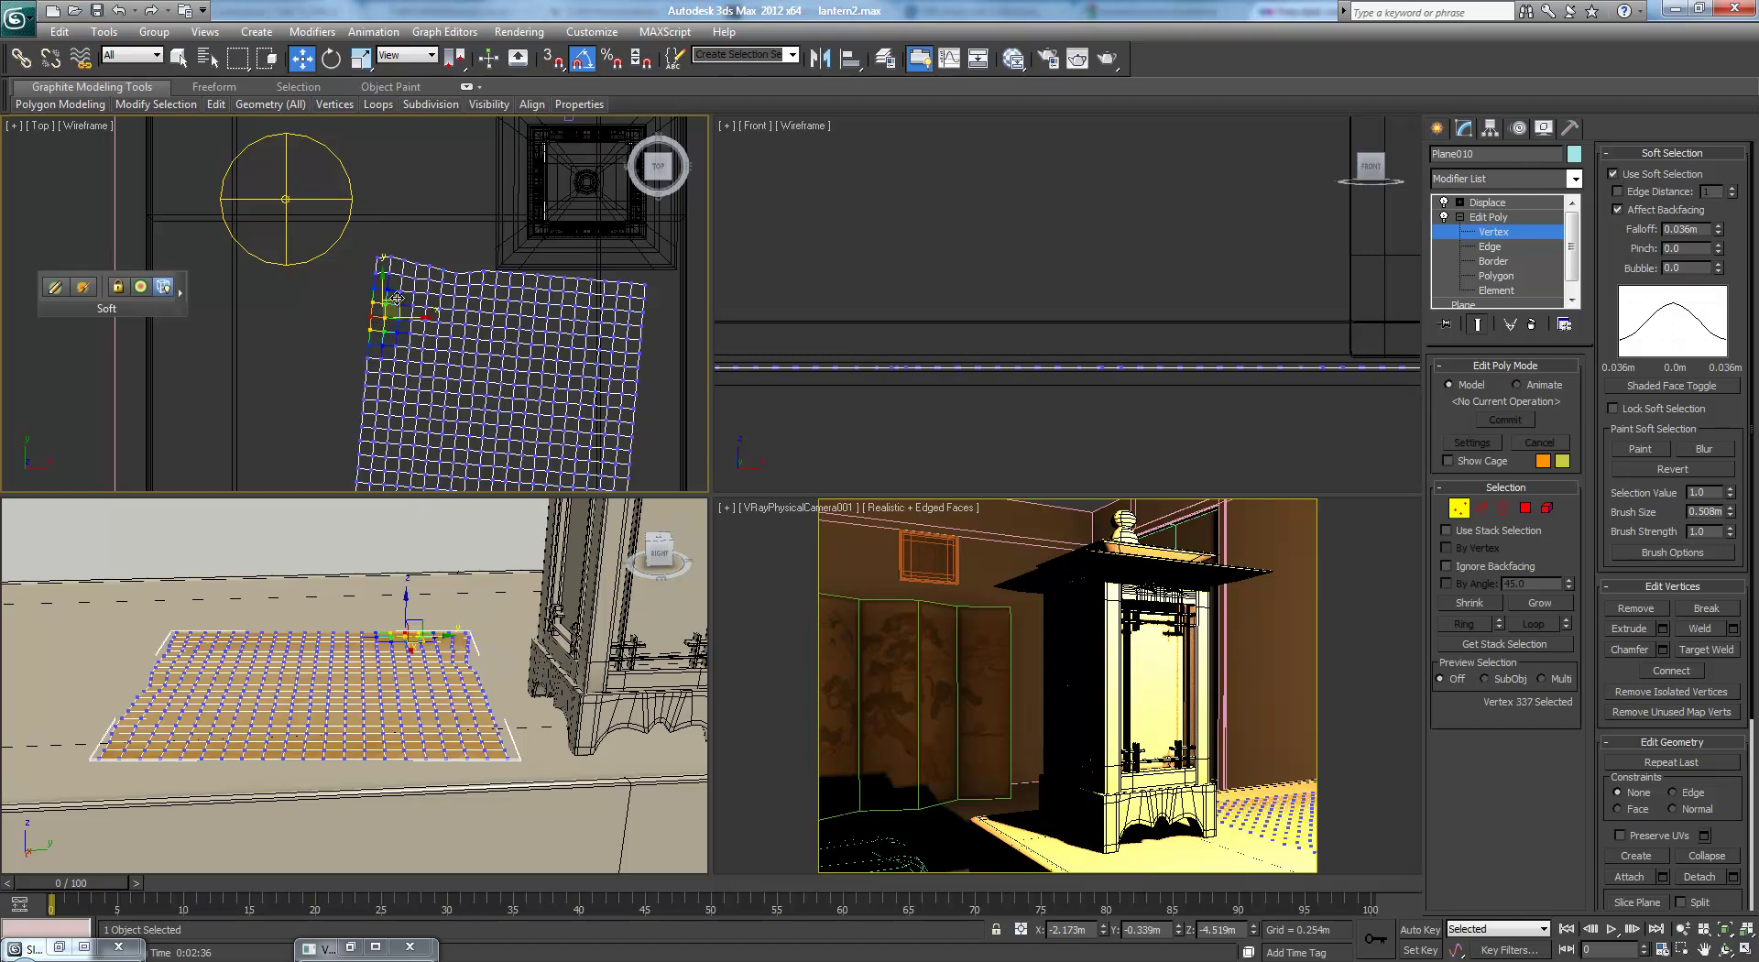
drag(397, 298, 402, 299)
click(365, 385)
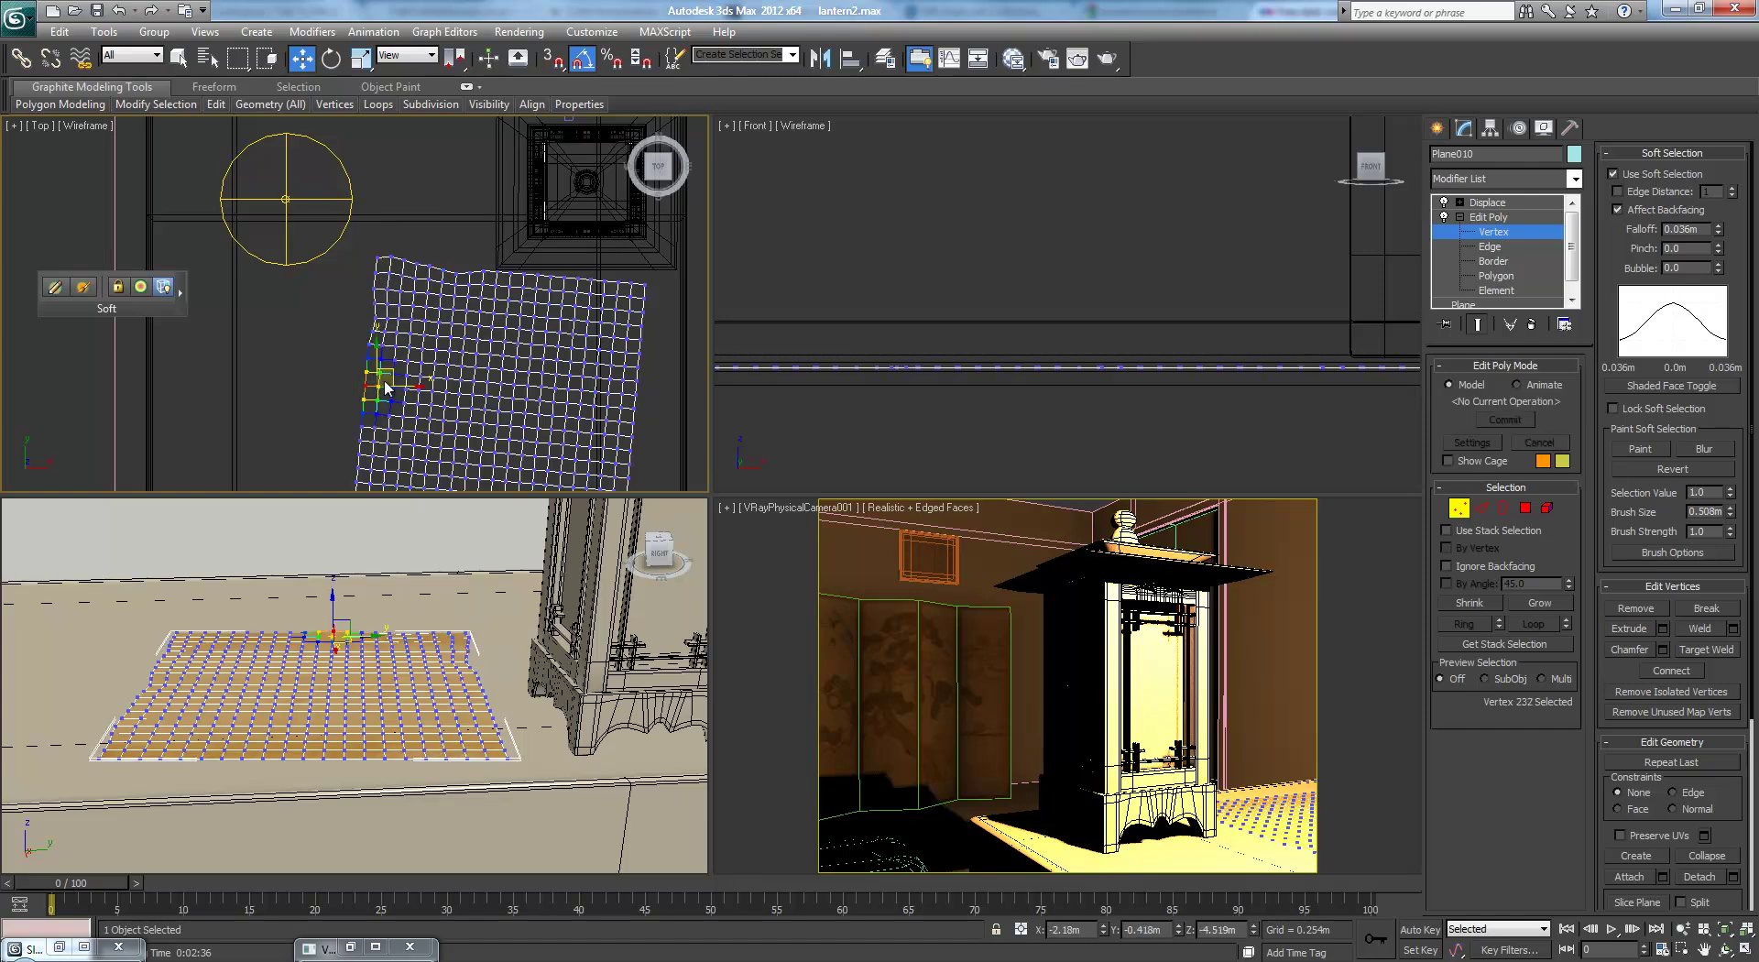
click(373, 446)
drag(374, 446, 374, 447)
- Leave vertex editing and add a MeshSmooth modifier above Displace on the sheet
click(1496, 218)
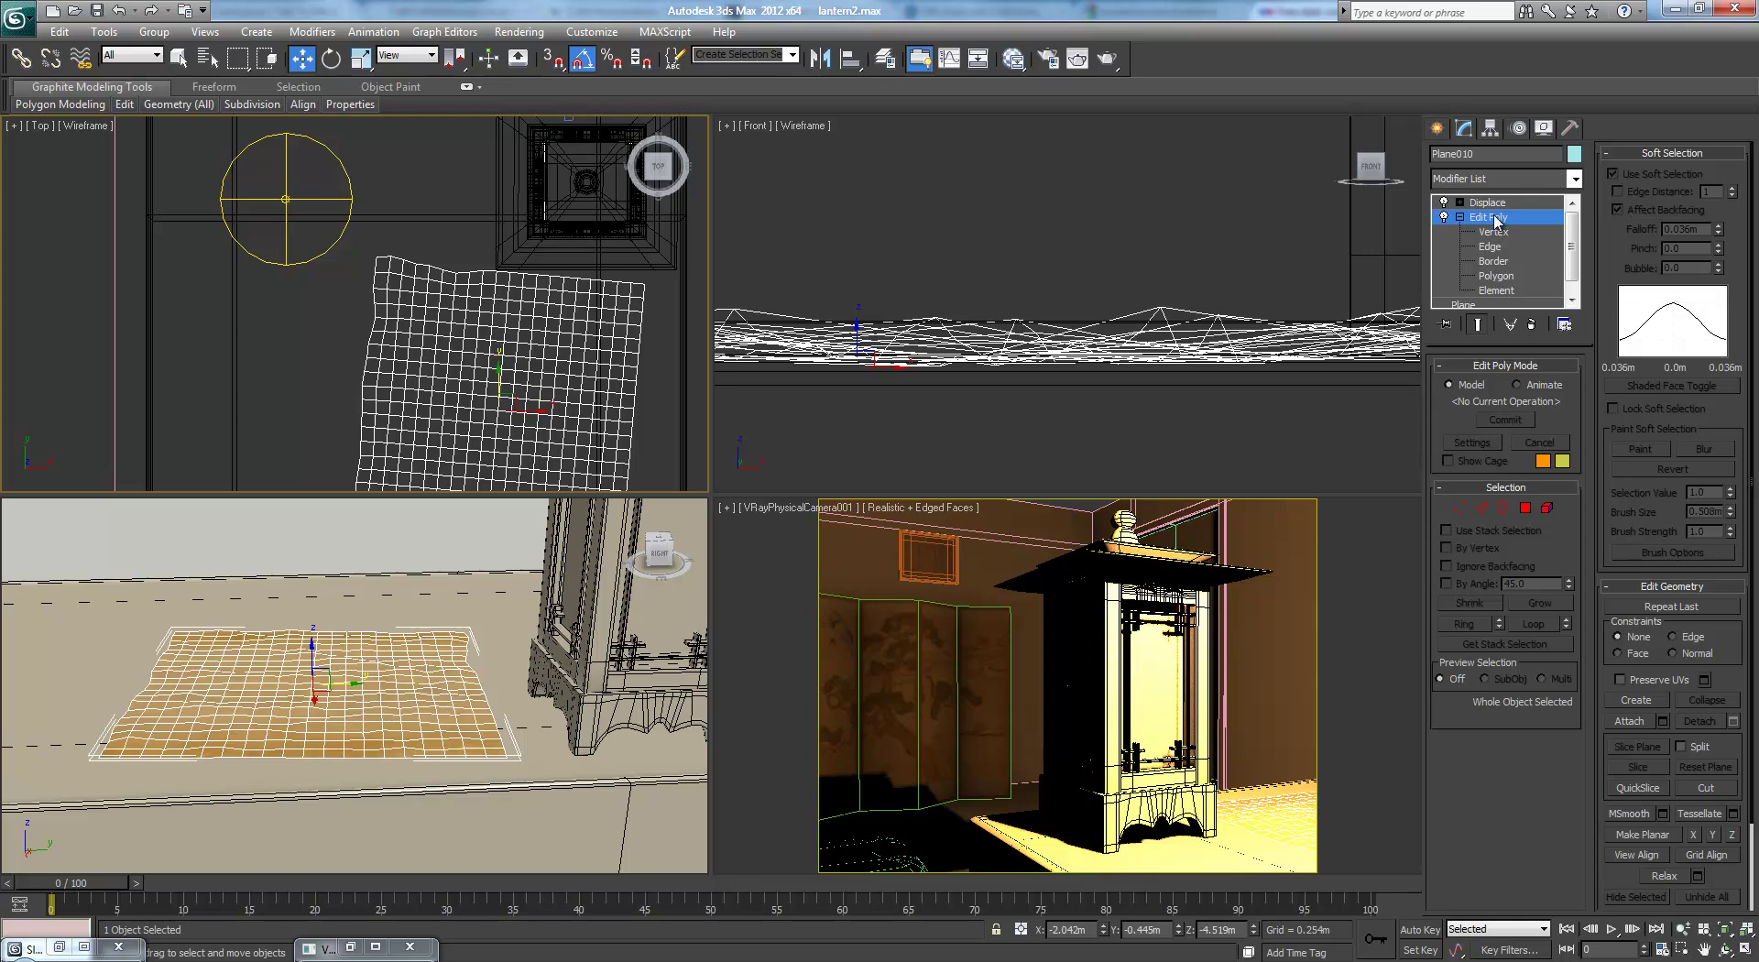
click(1493, 202)
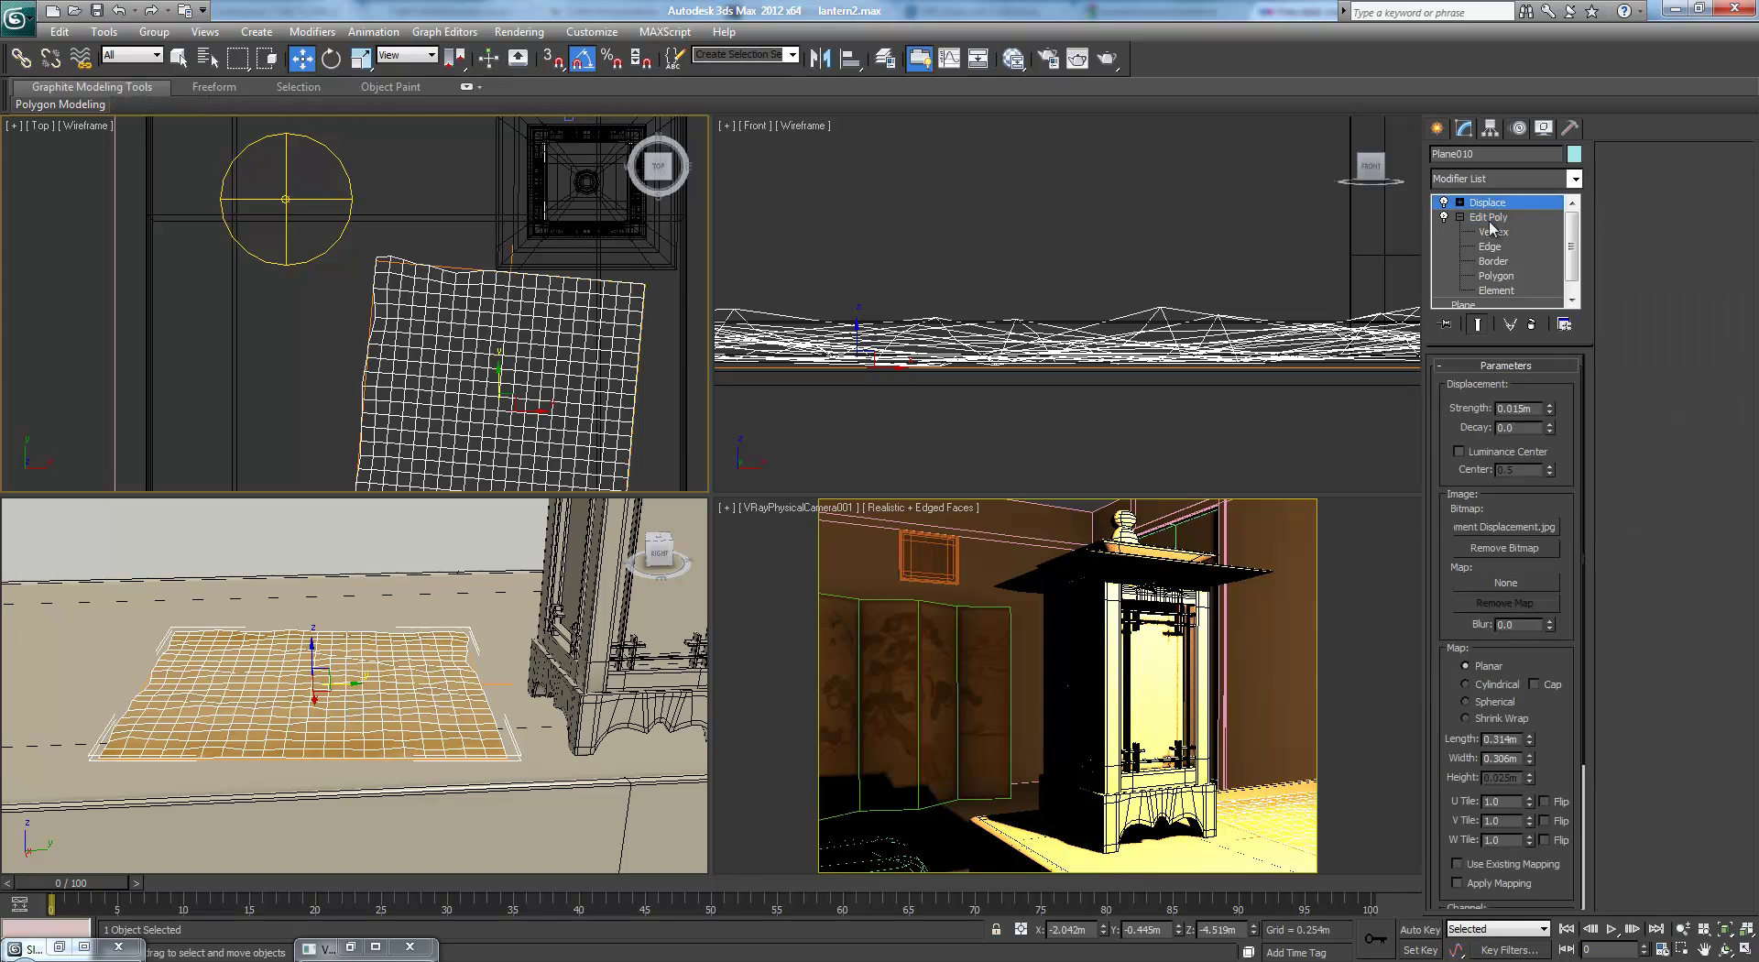
click(1576, 179)
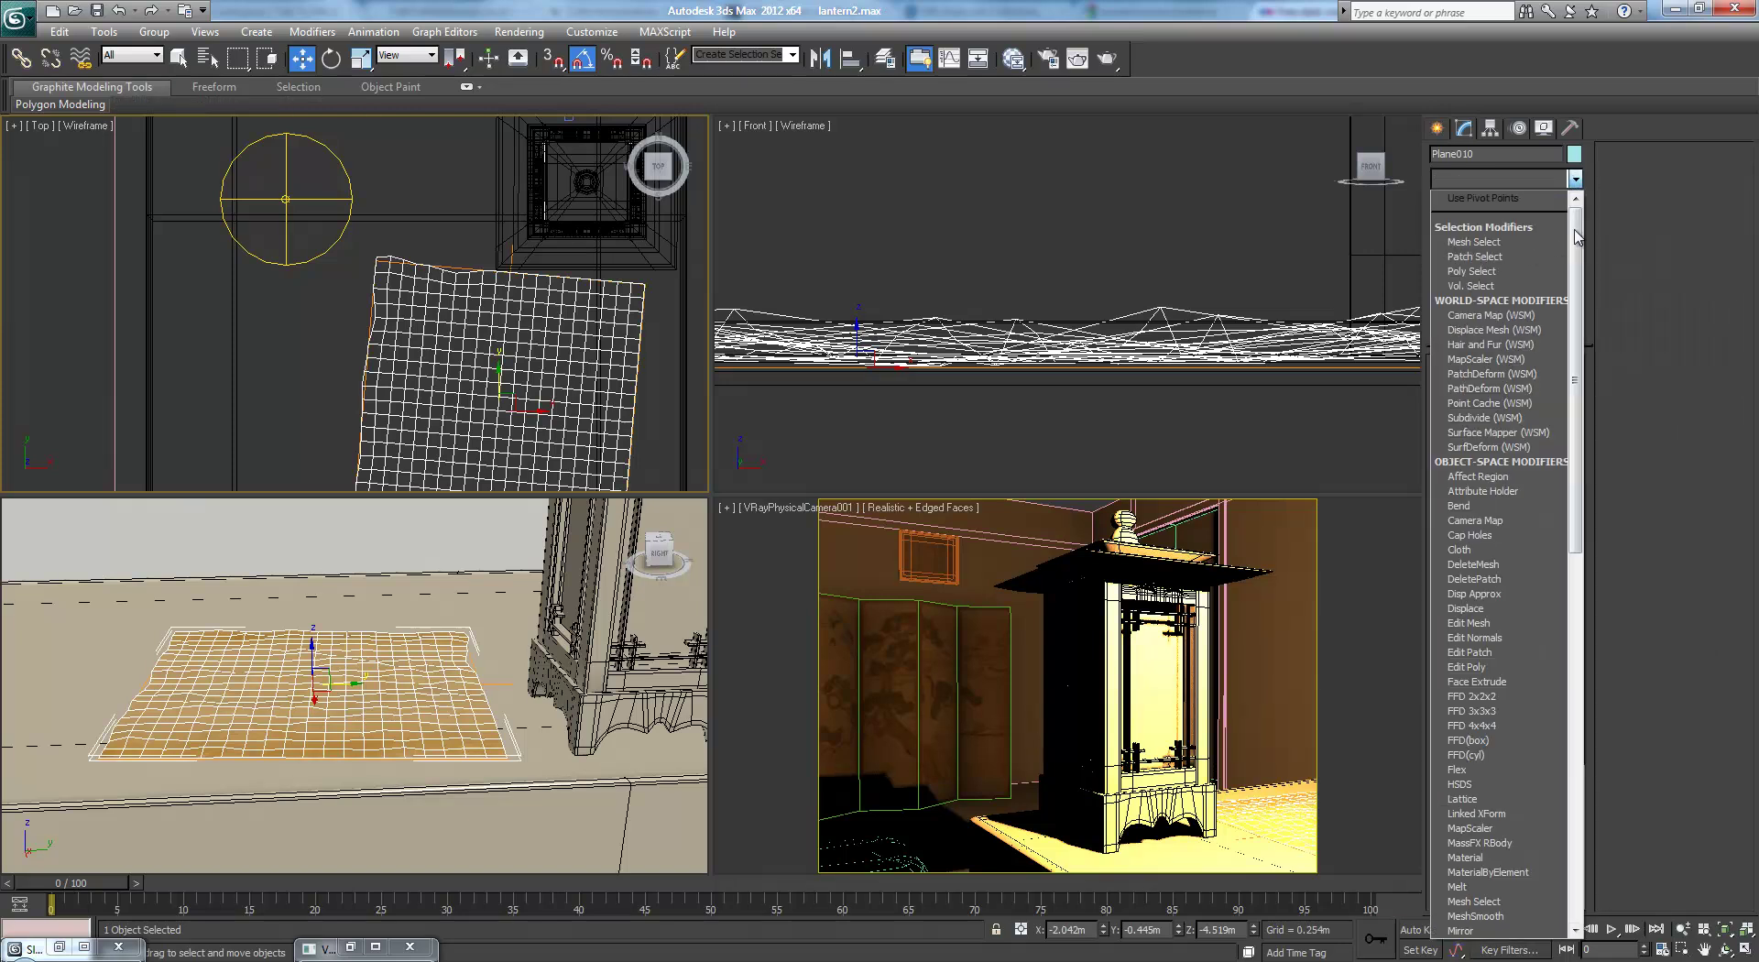
scroll(1502, 549, down, 3)
click(1474, 696)
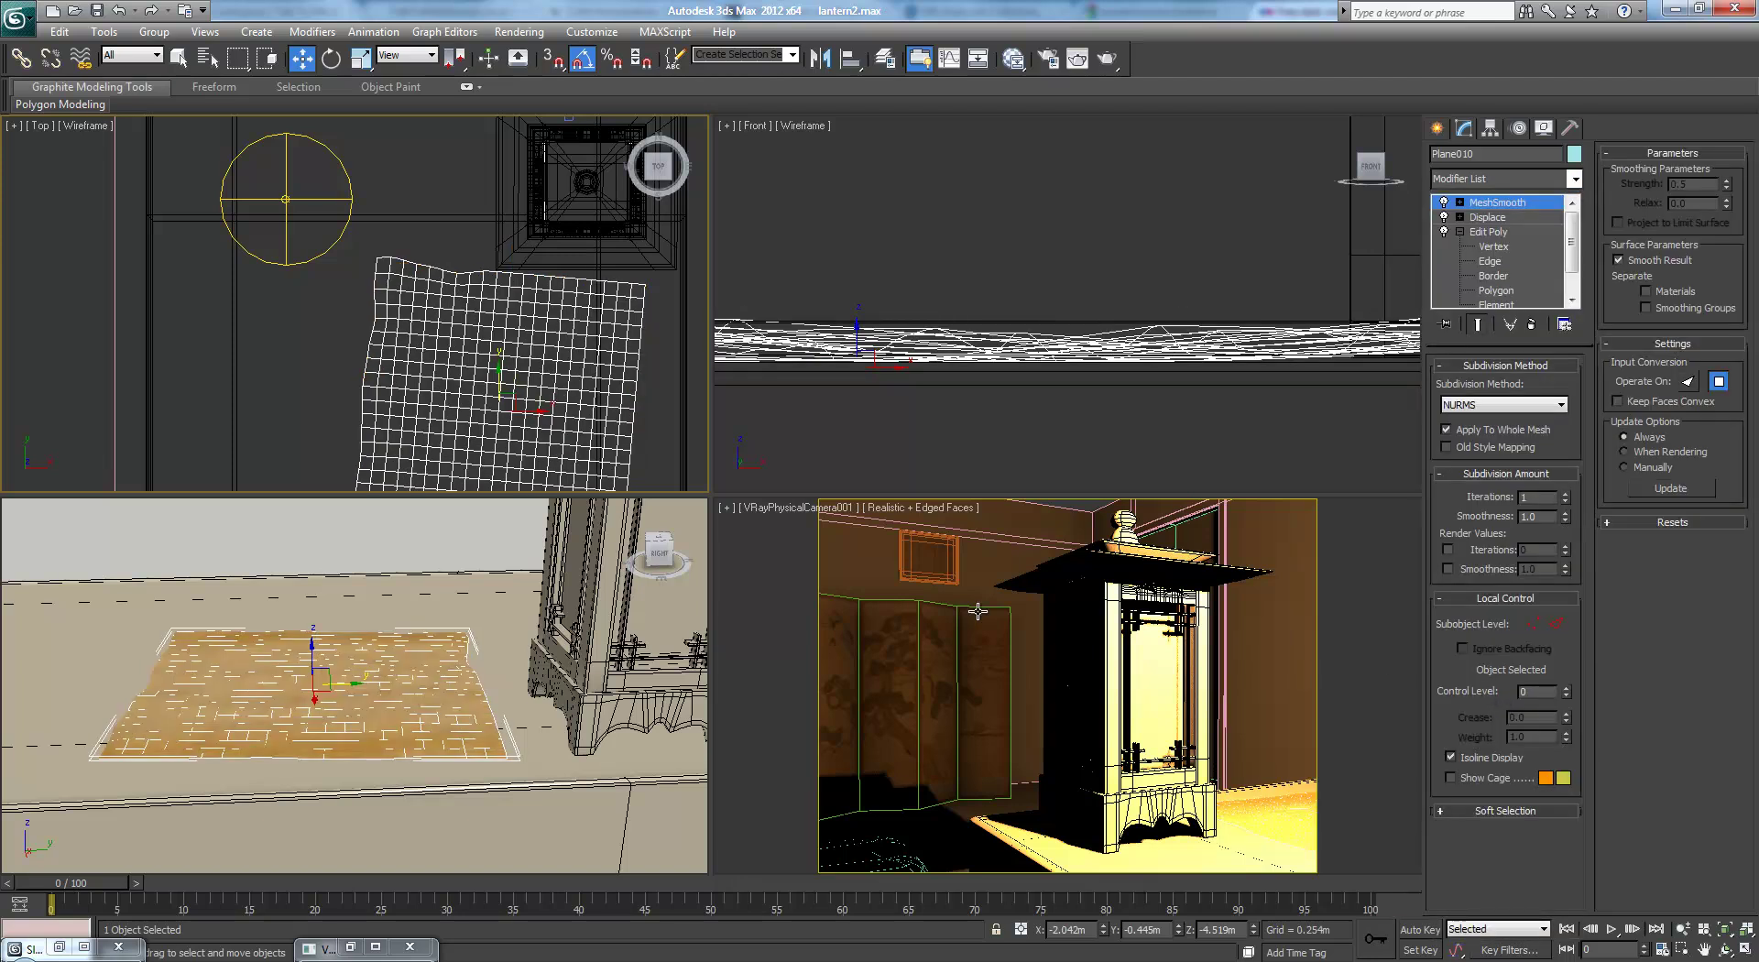
- Select the open top border of the room mesh and cap it to close the ceiling
right_click(801, 592)
right_click(589, 587)
scroll(589, 586, down, 10)
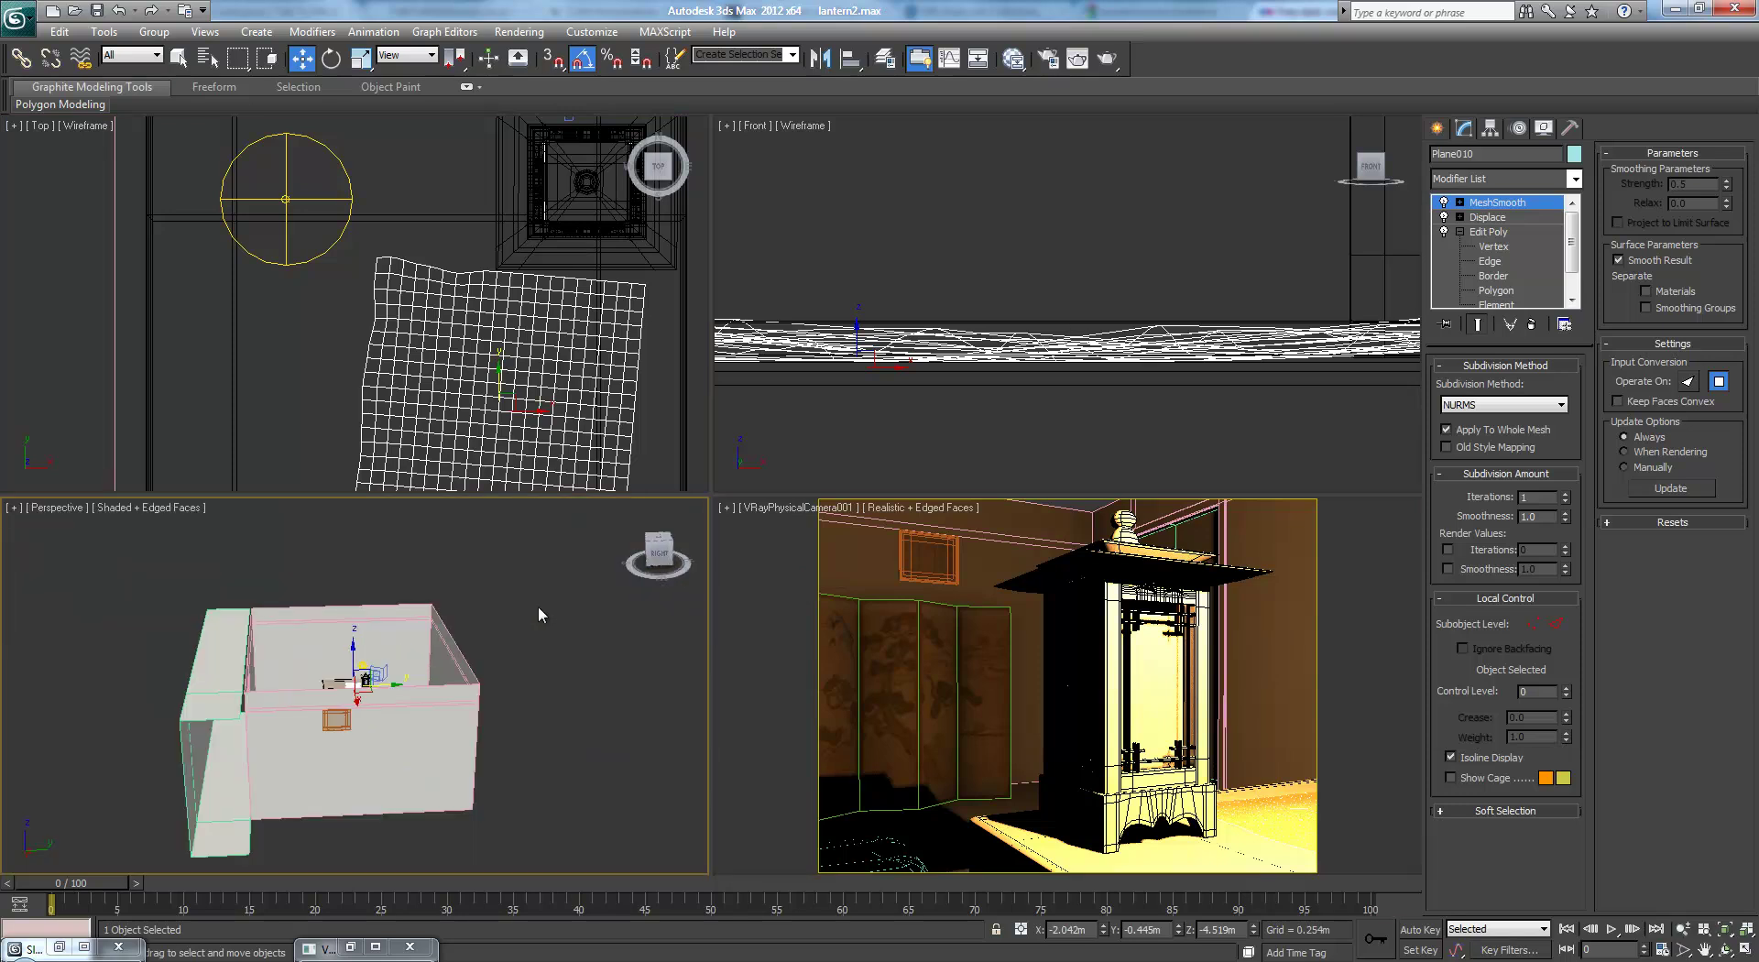
scroll(537, 606, up, 2)
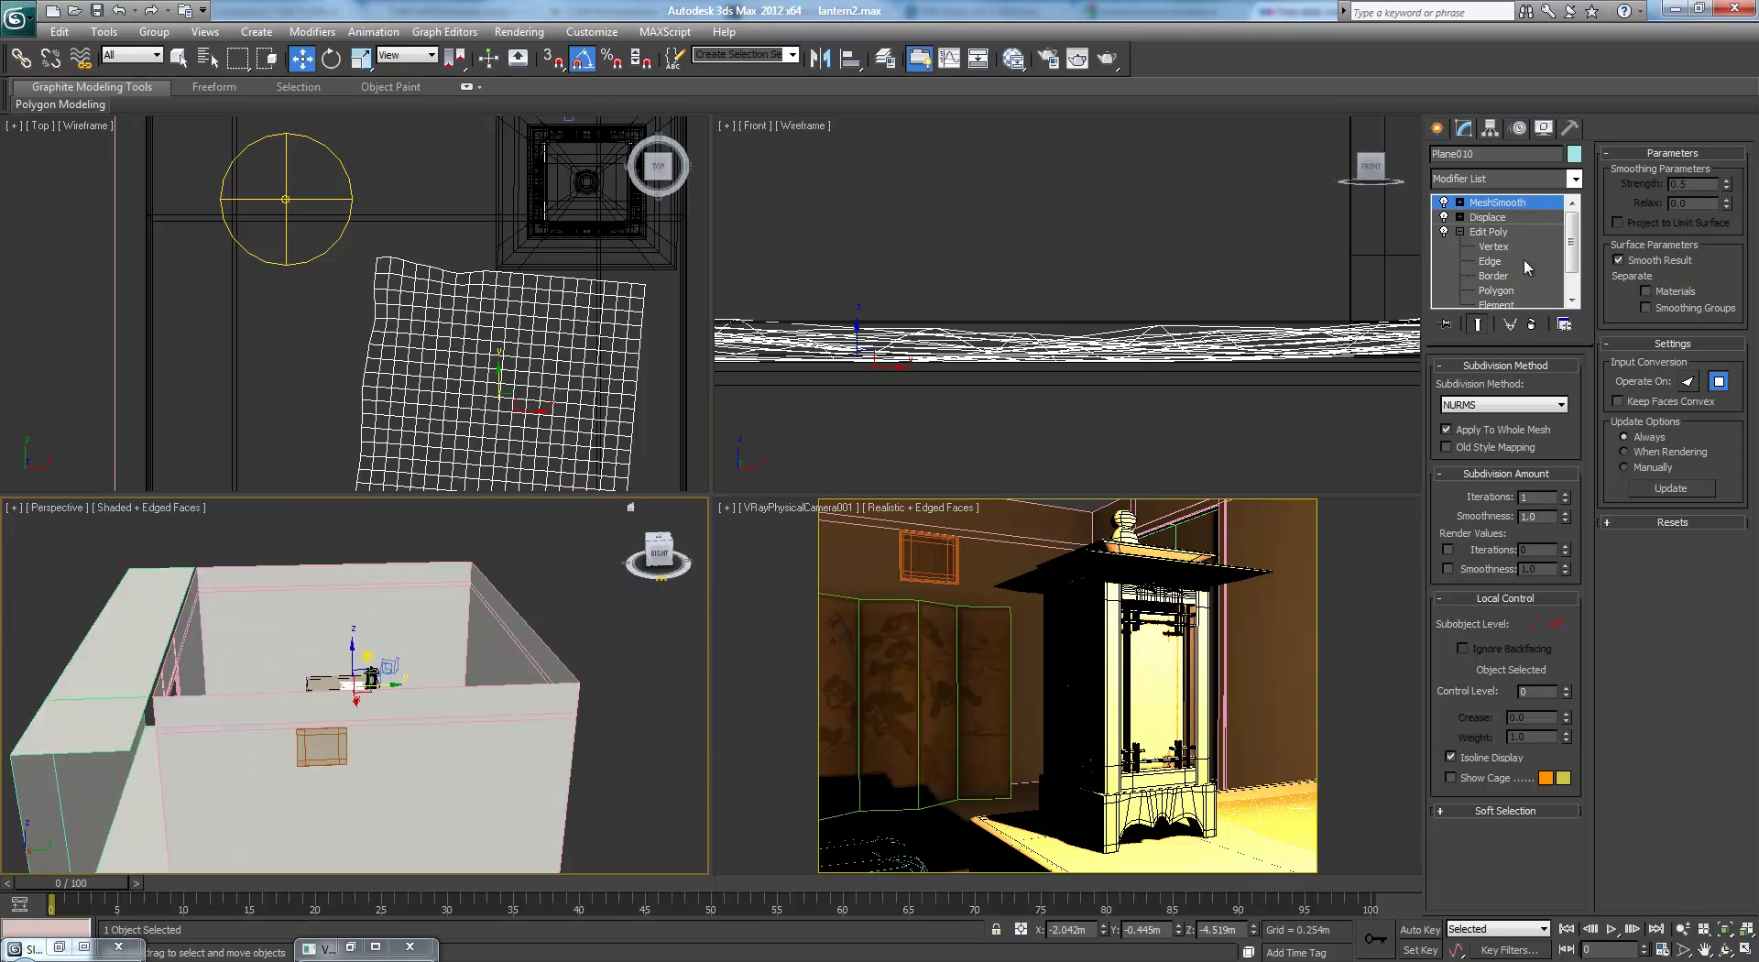
click(561, 564)
click(463, 583)
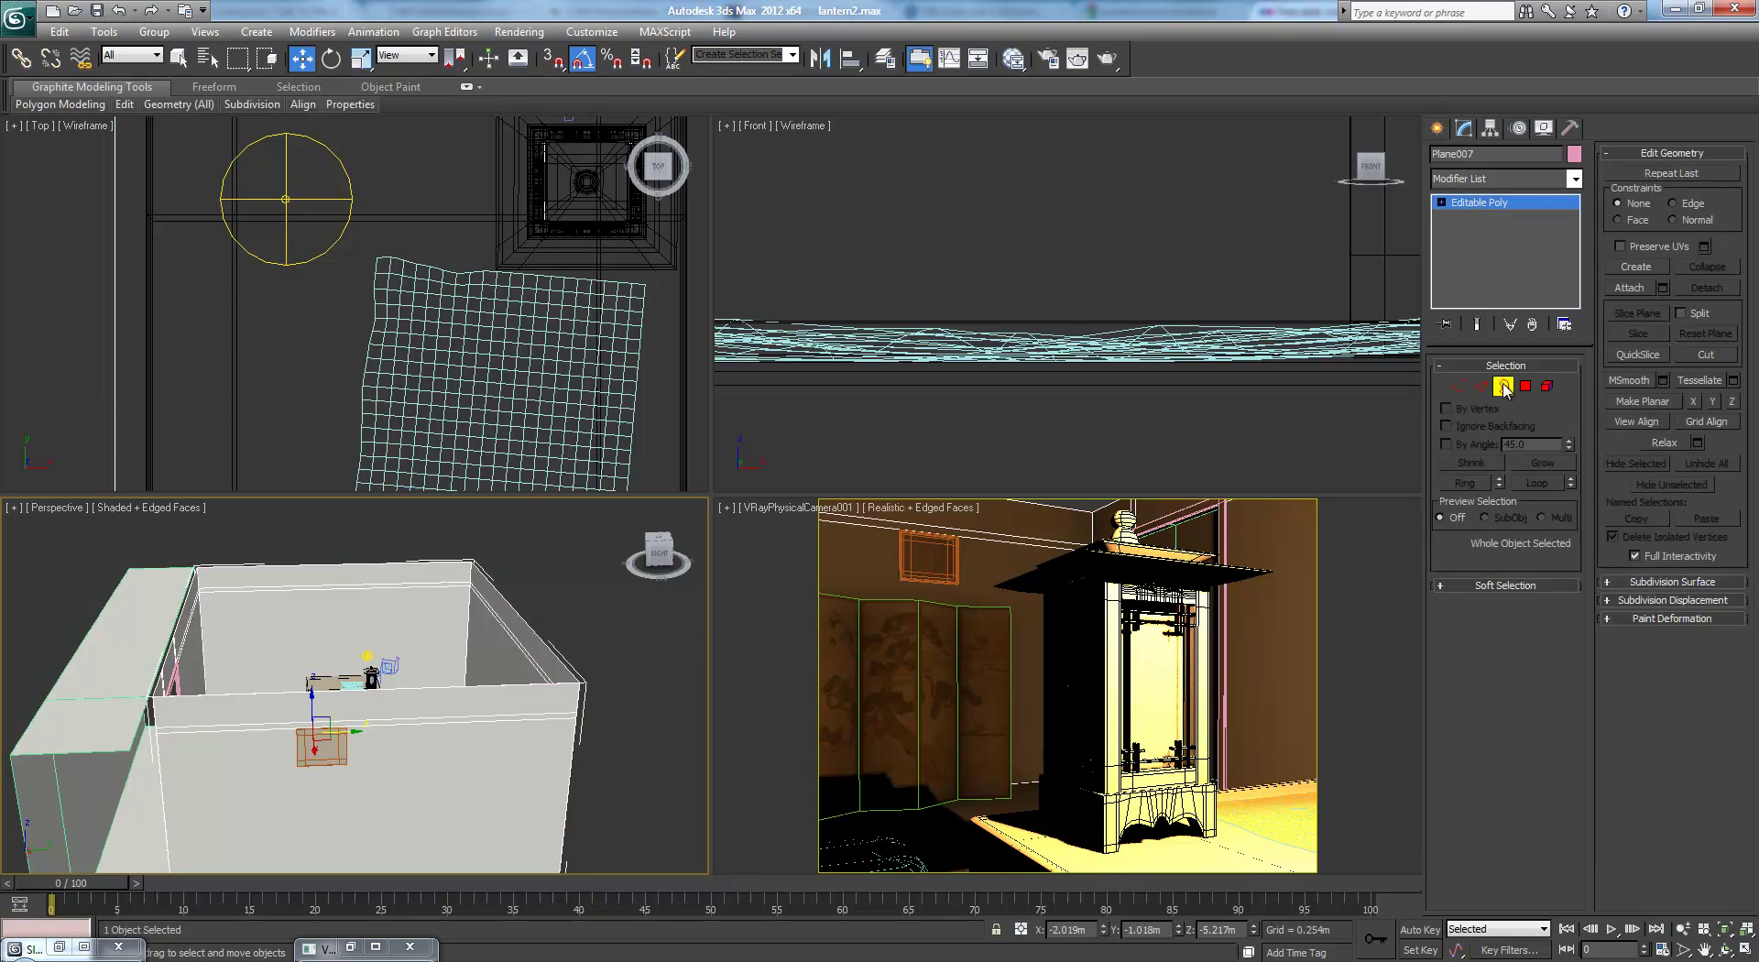
click(1546, 649)
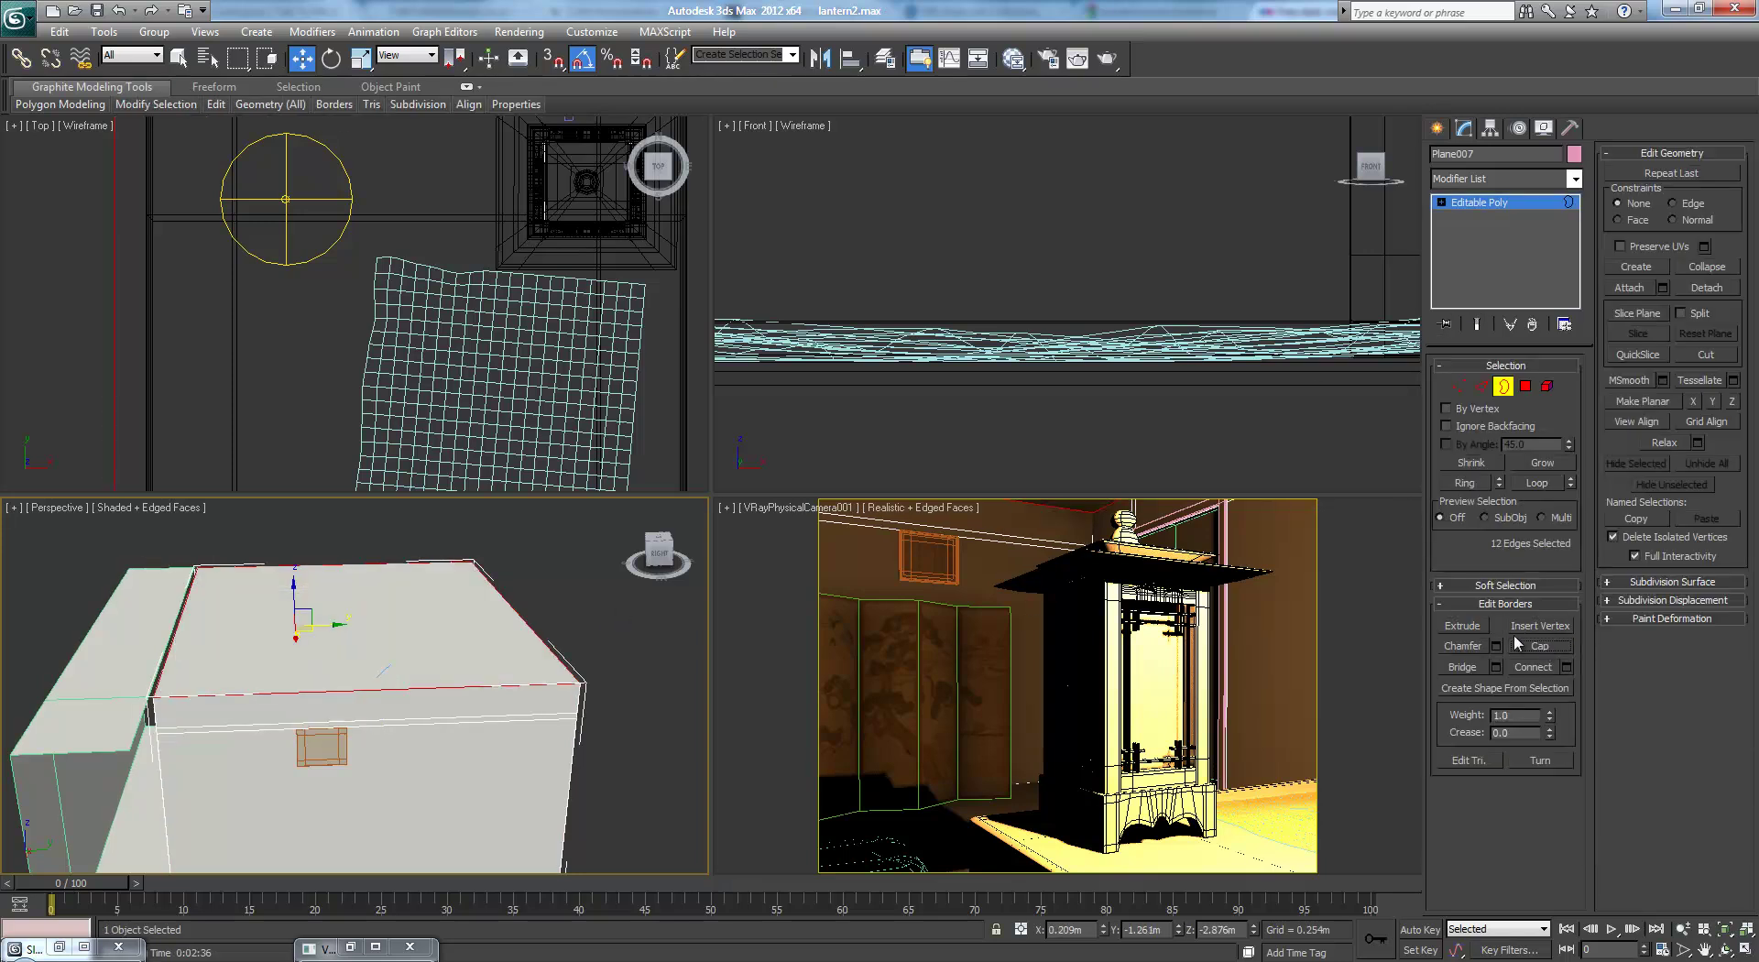
- Render the VRayPhysicalCamera001 view to check the scene, then close the rendered frame
right_click(739, 528)
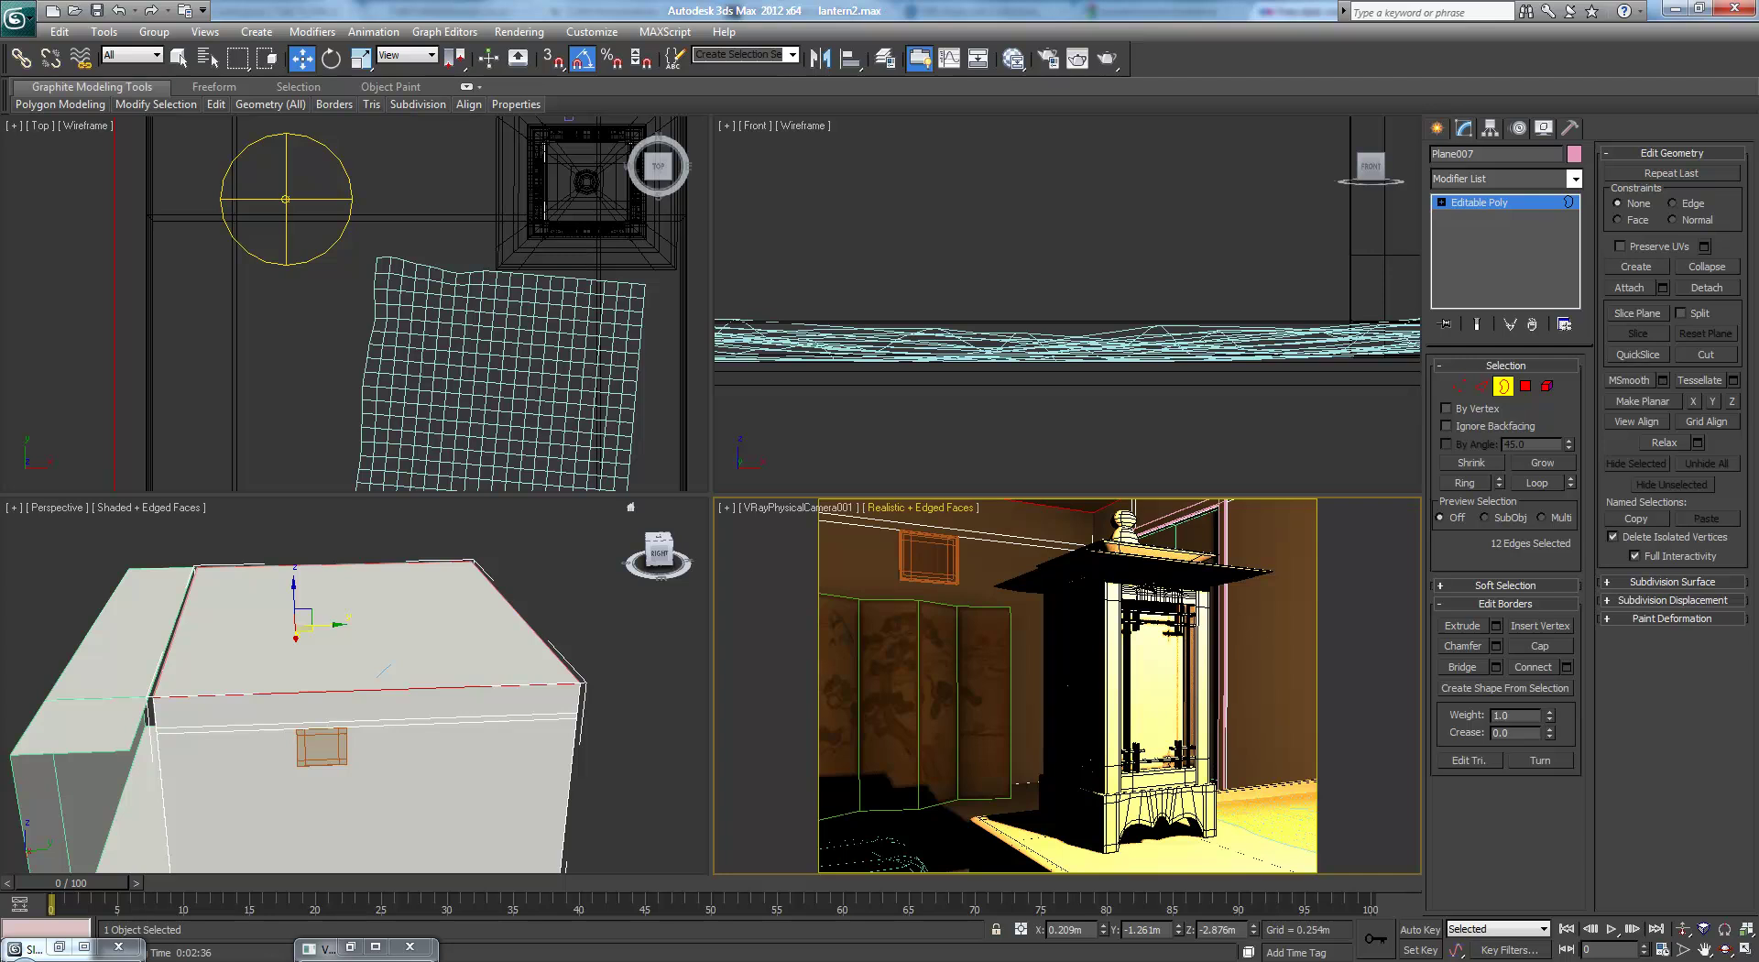
click(1078, 58)
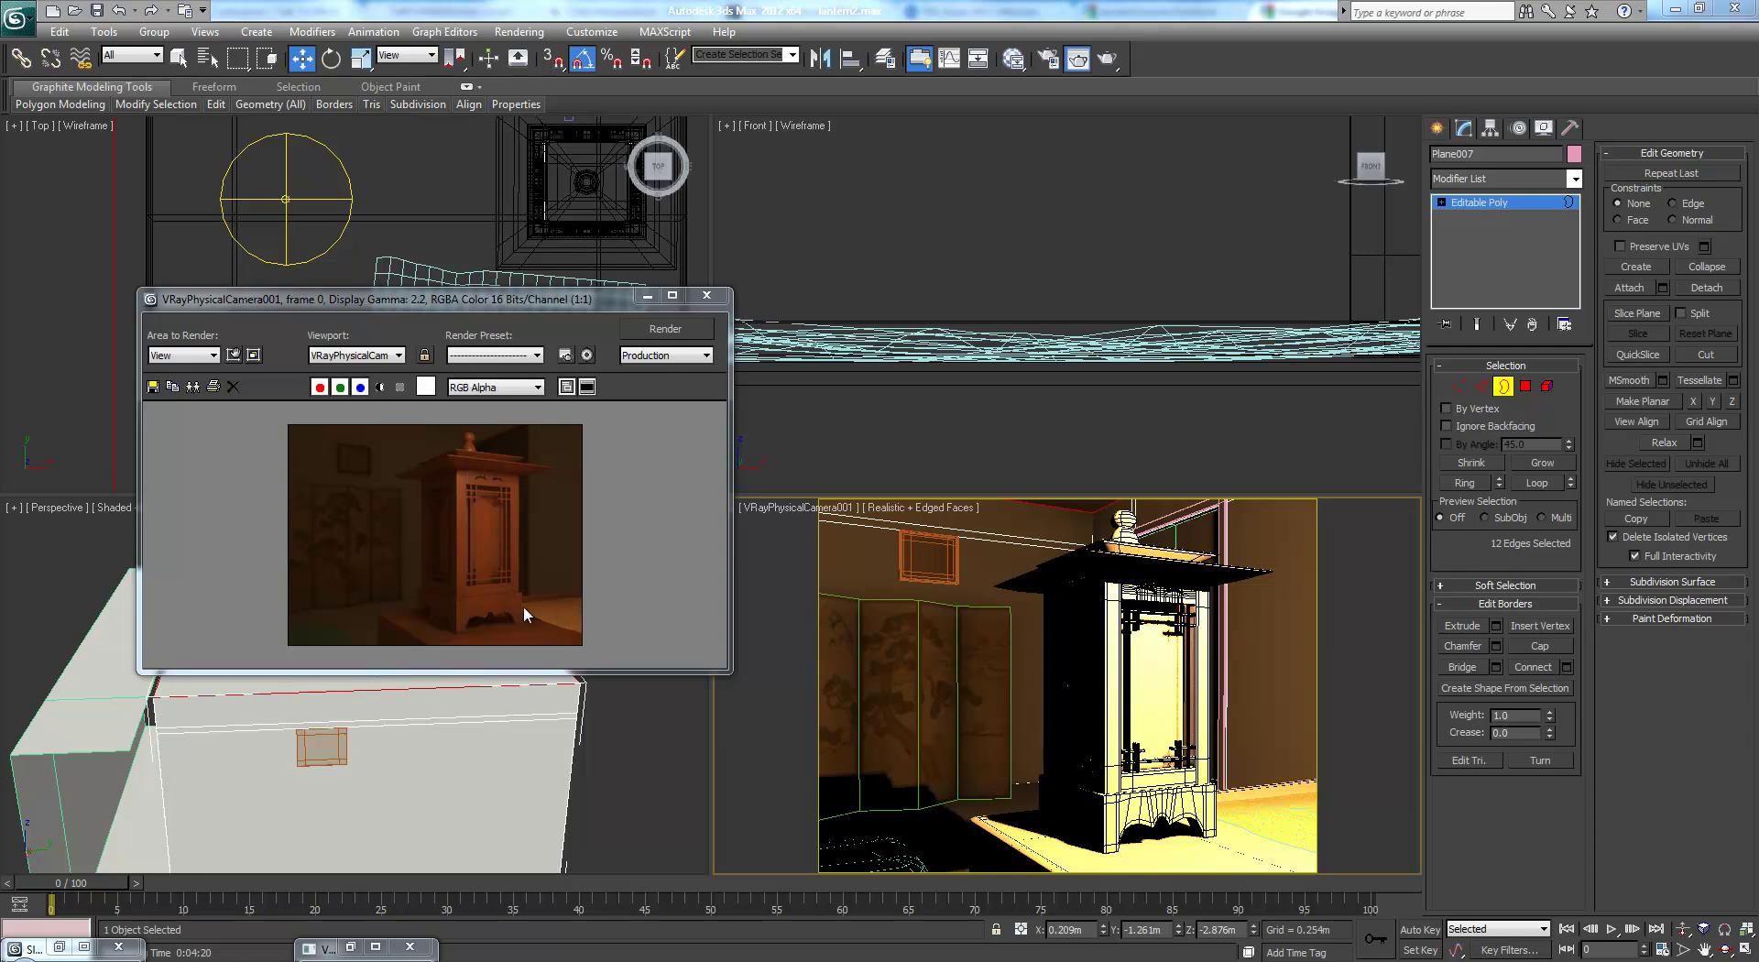
click(707, 295)
- Delete the ceiling polygon that caps the room
right_click(389, 598)
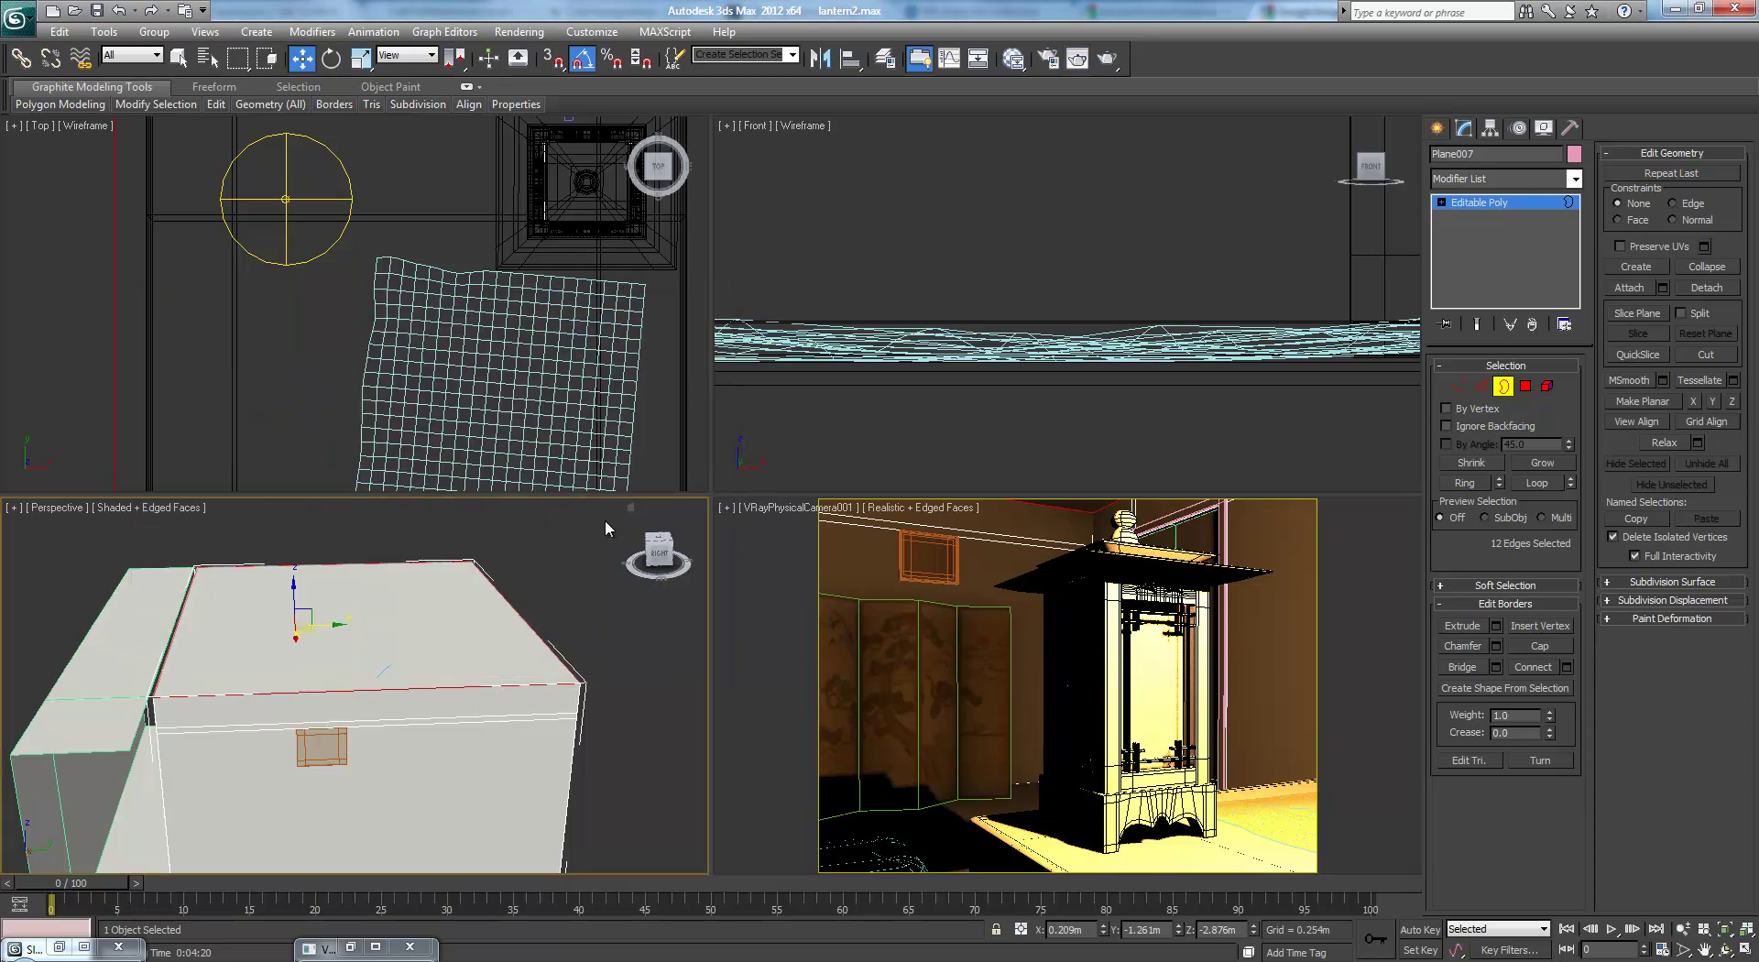
click(1525, 385)
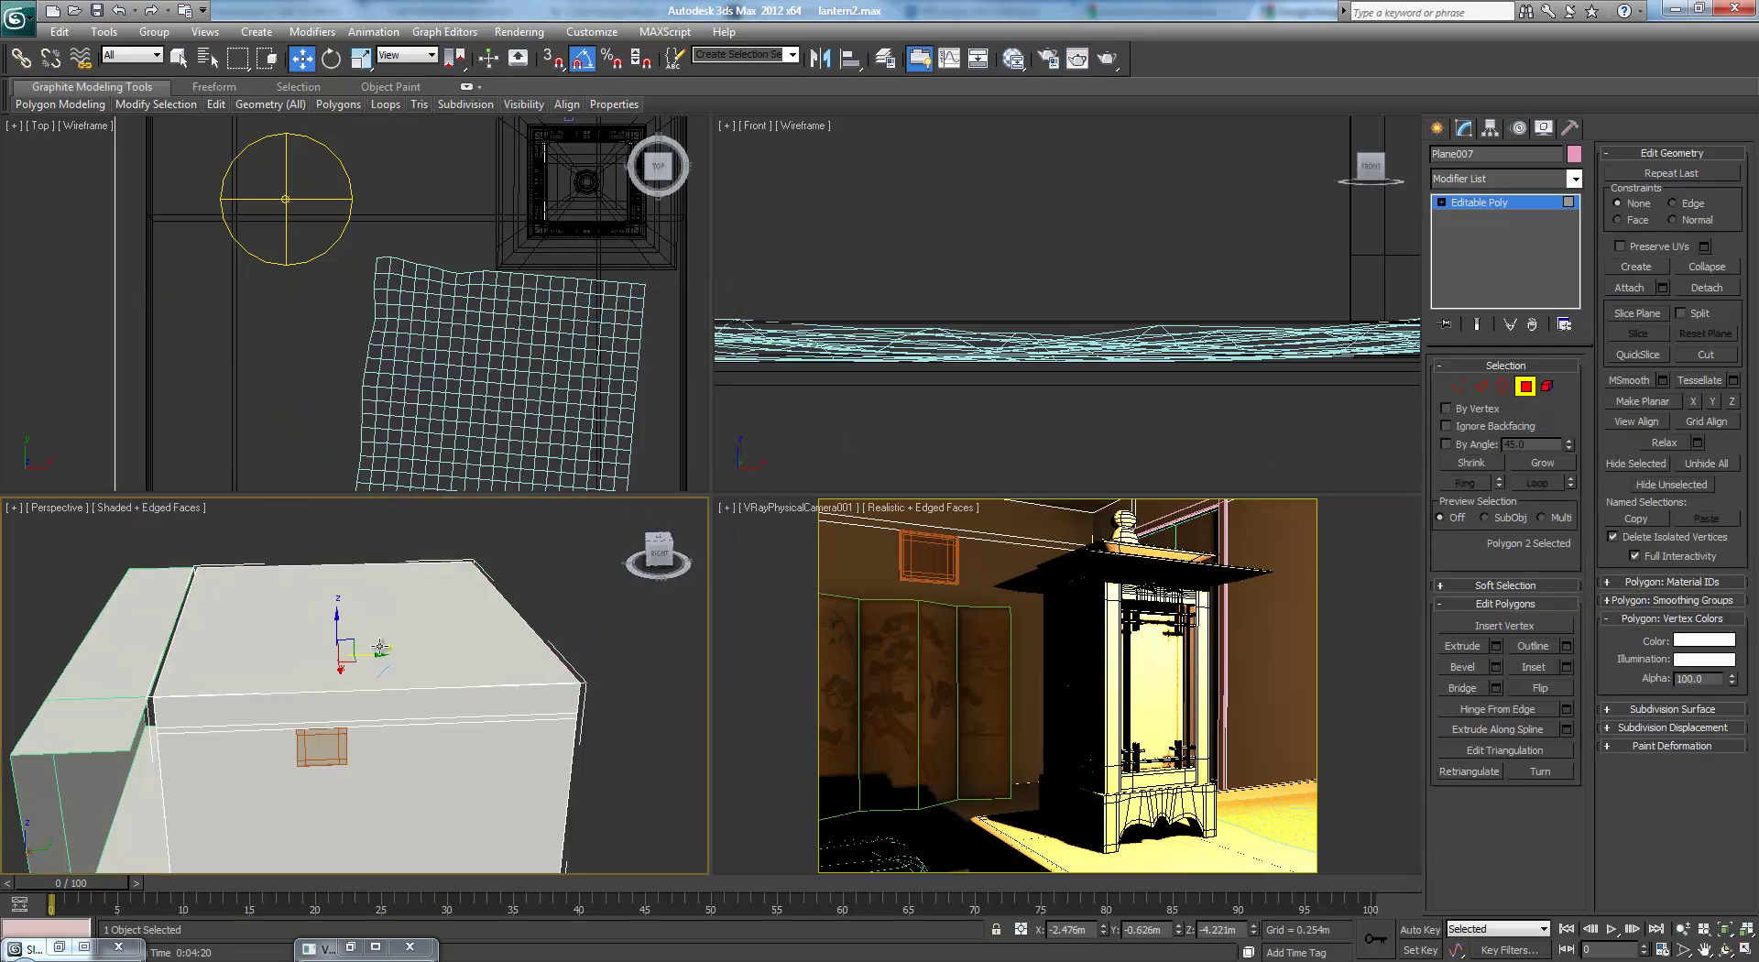
key(Delete)
- Select the sheet beside the lantern, shift it slightly across the tabletop and rotate it to about -46.8° around Z
scroll(403, 660, up, 4)
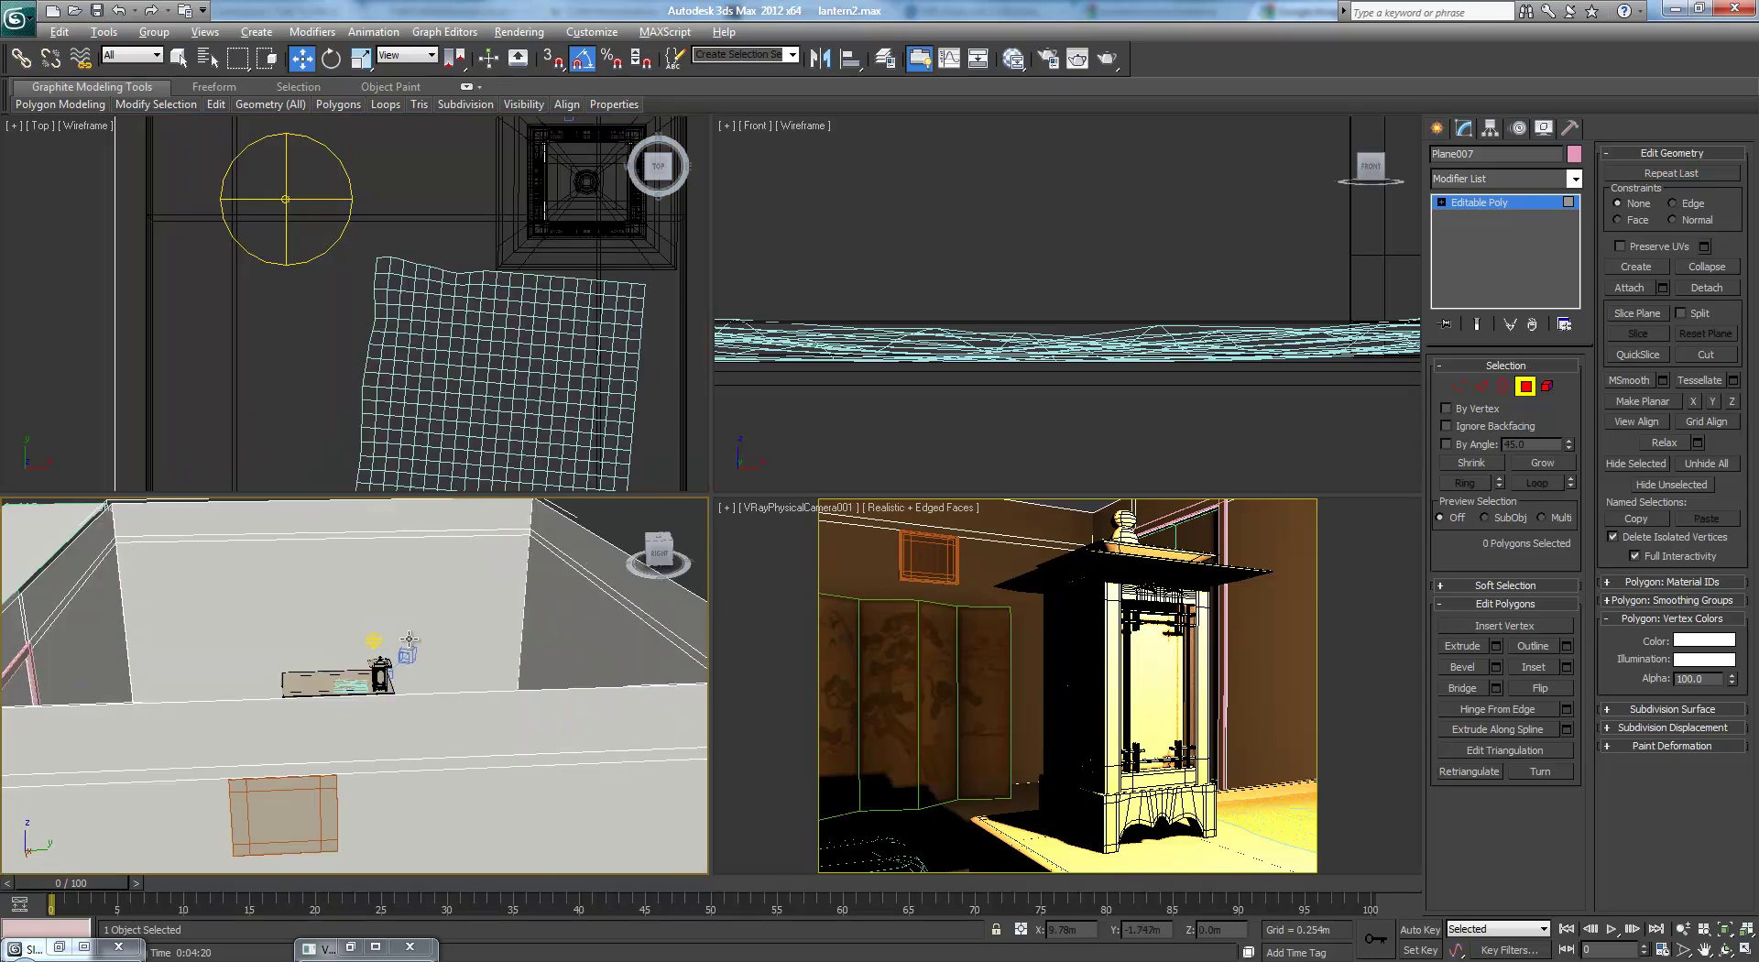
alt+middle_drag(407, 662, 428, 711)
scroll(369, 624, up, 6)
middle_drag(370, 624, 605, 779)
scroll(540, 642, up, 3)
middle_drag(541, 641, 449, 747)
click(625, 753)
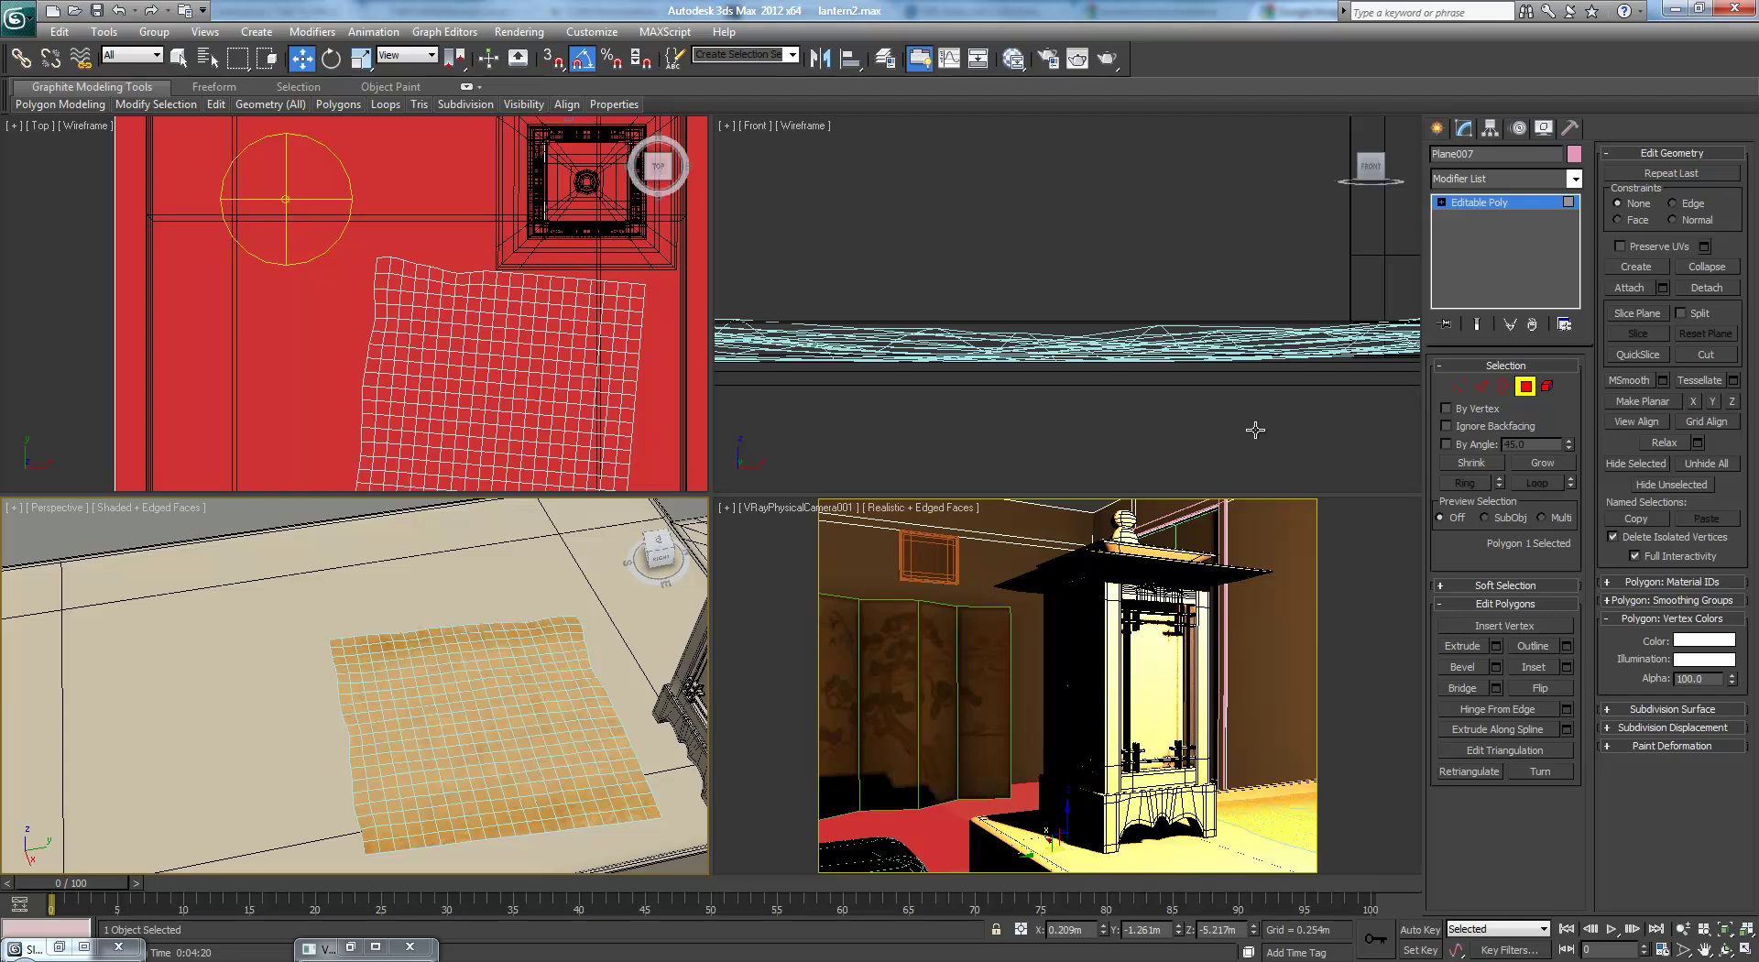
click(1513, 205)
click(581, 803)
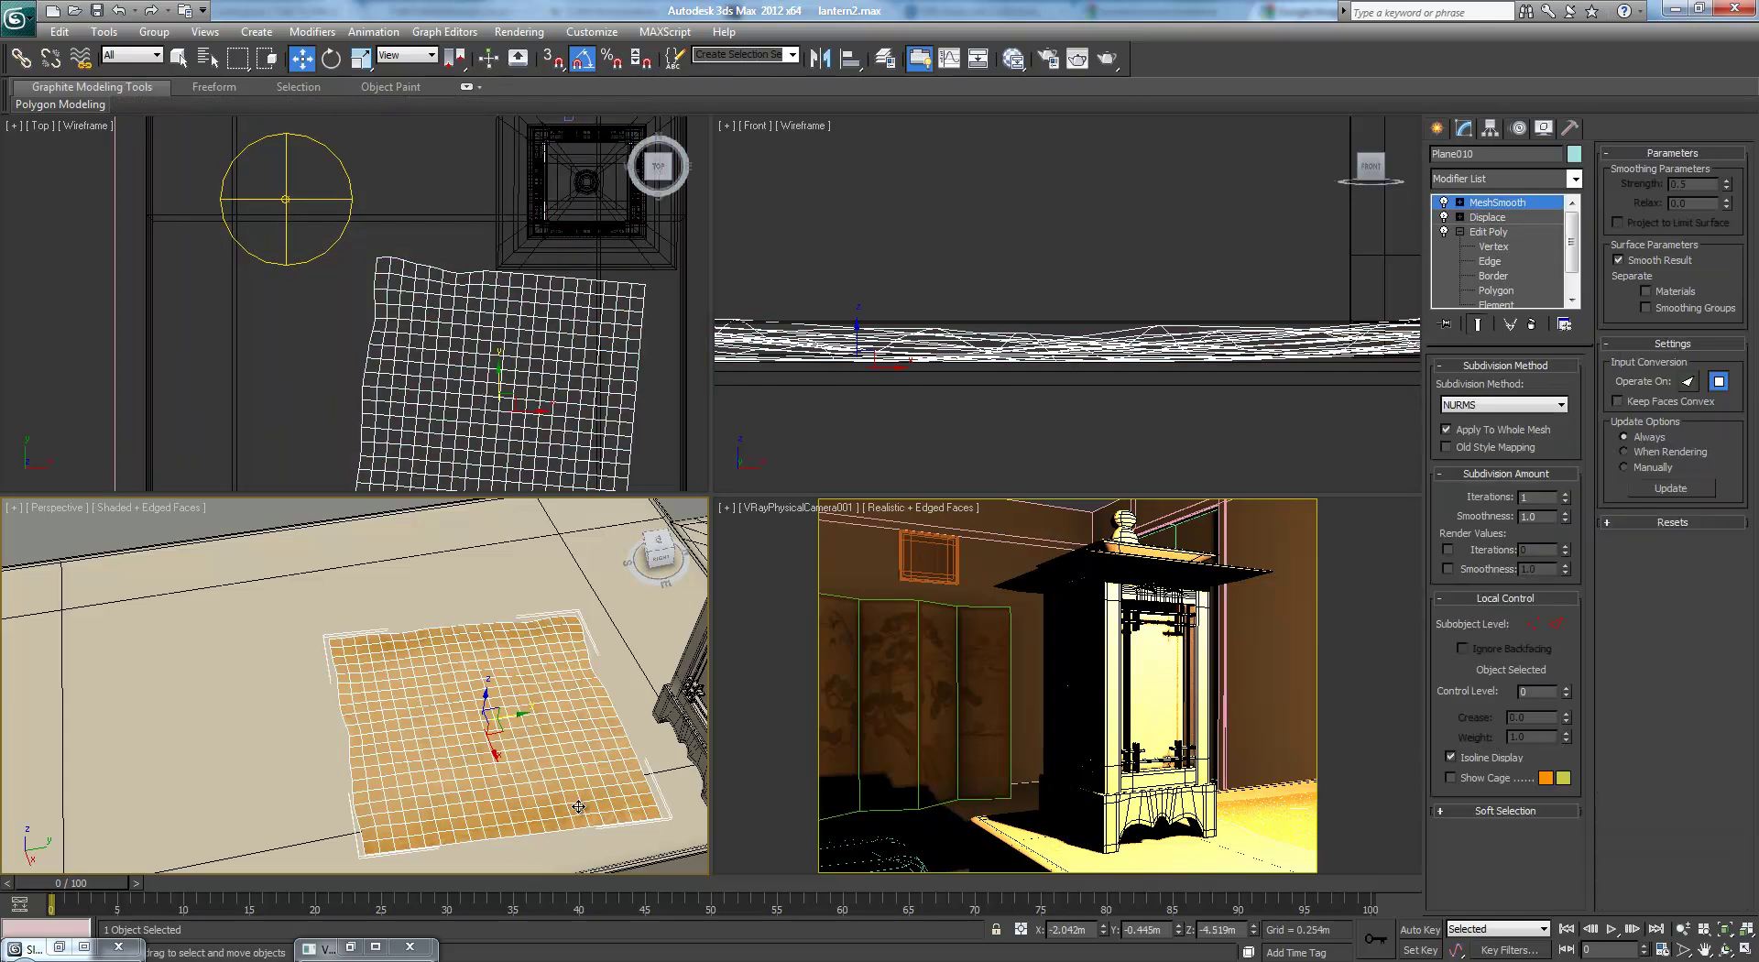
mouse_move(503, 729)
mouse_down()
mouse_move(464, 706)
mouse_move(507, 707)
mouse_up()
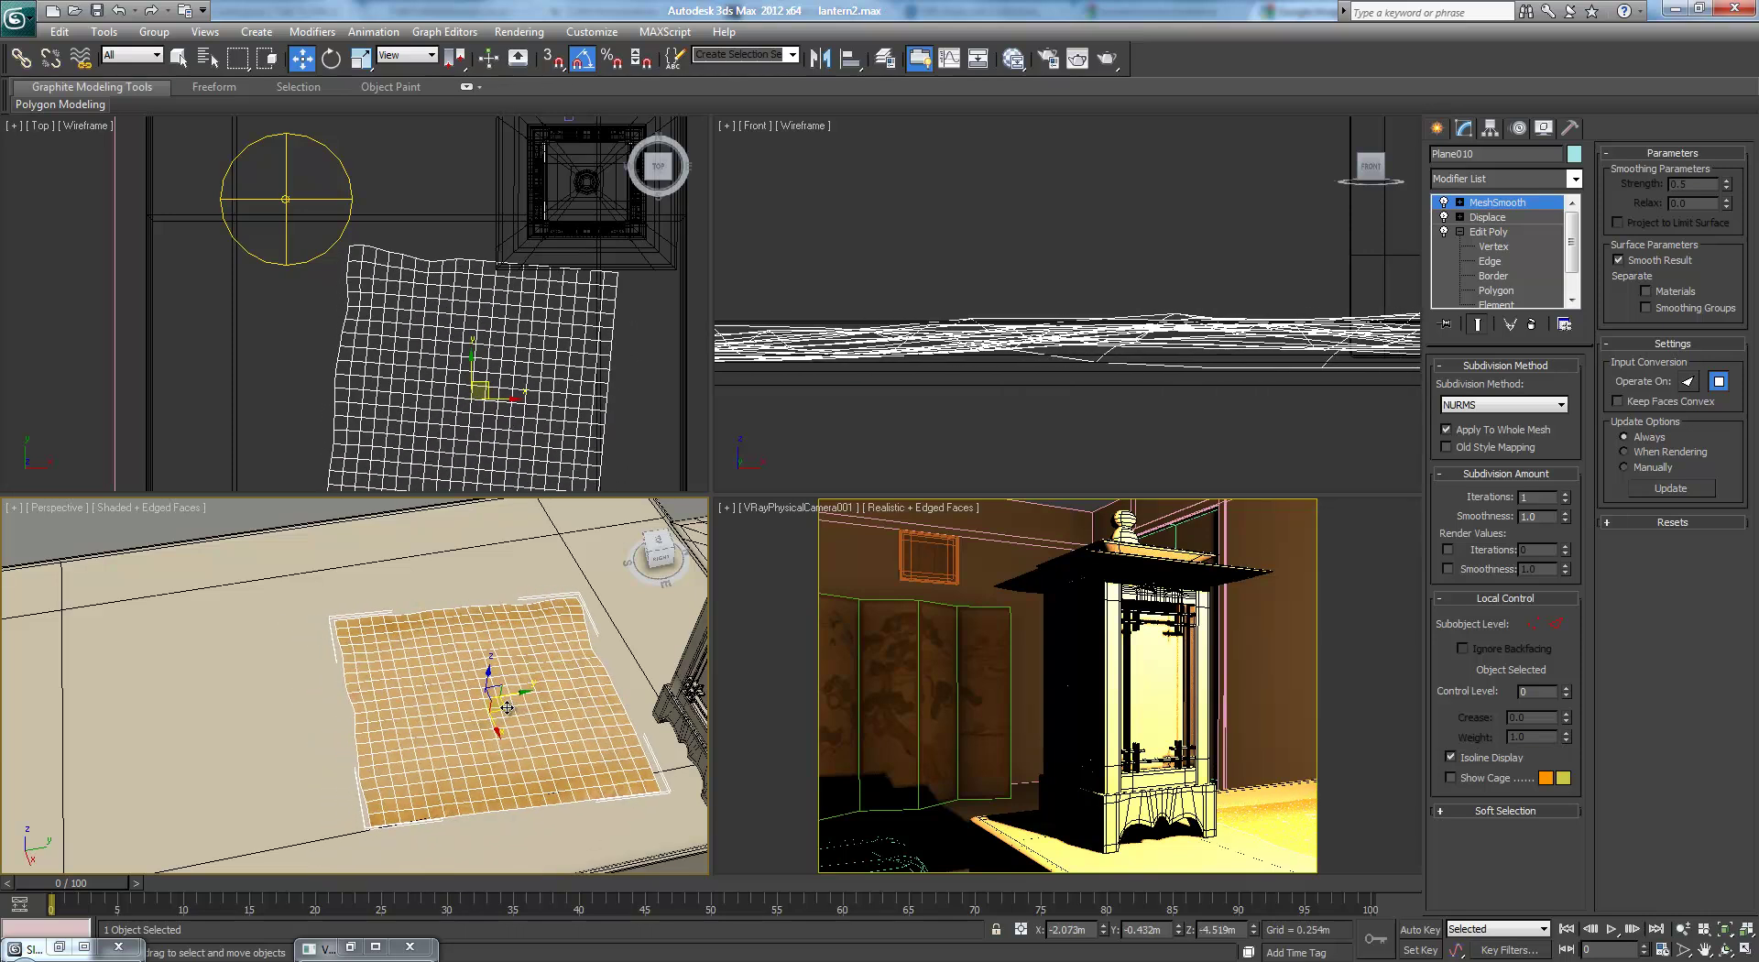
key(e)
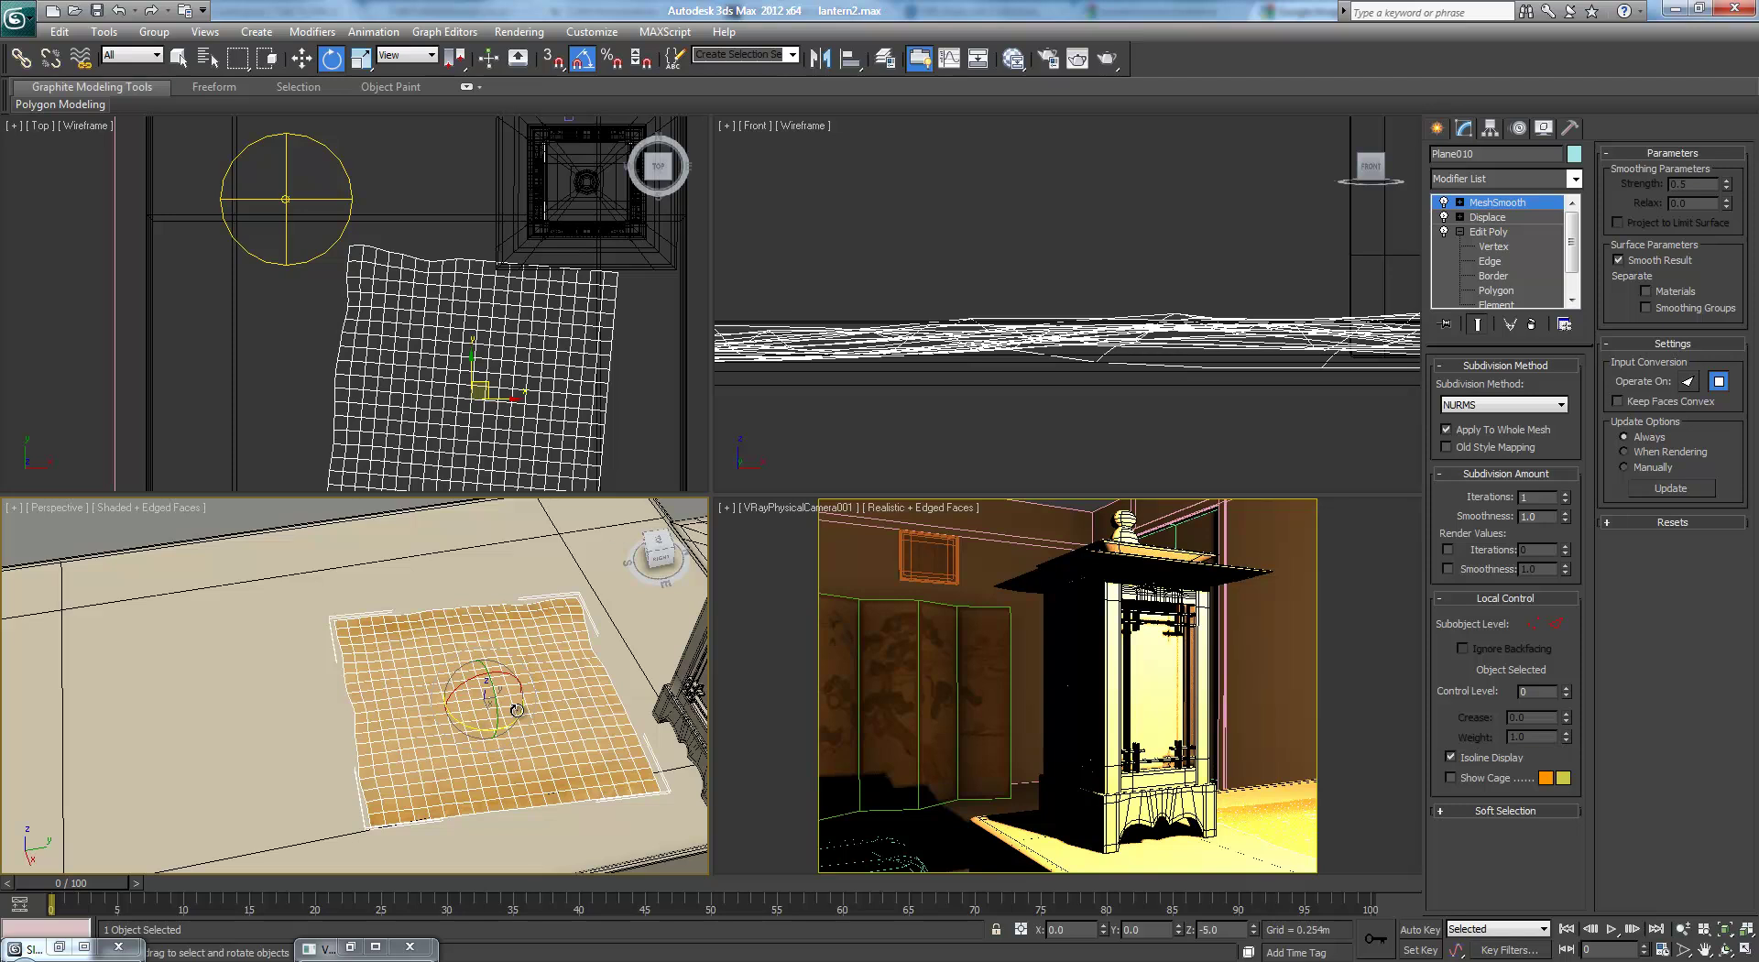
drag(516, 710, 437, 761)
- Create an upright cylinder on the tabletop beside the lantern using AutoGrid, about 0.008 m in radius and 0.201 m high
click(1436, 128)
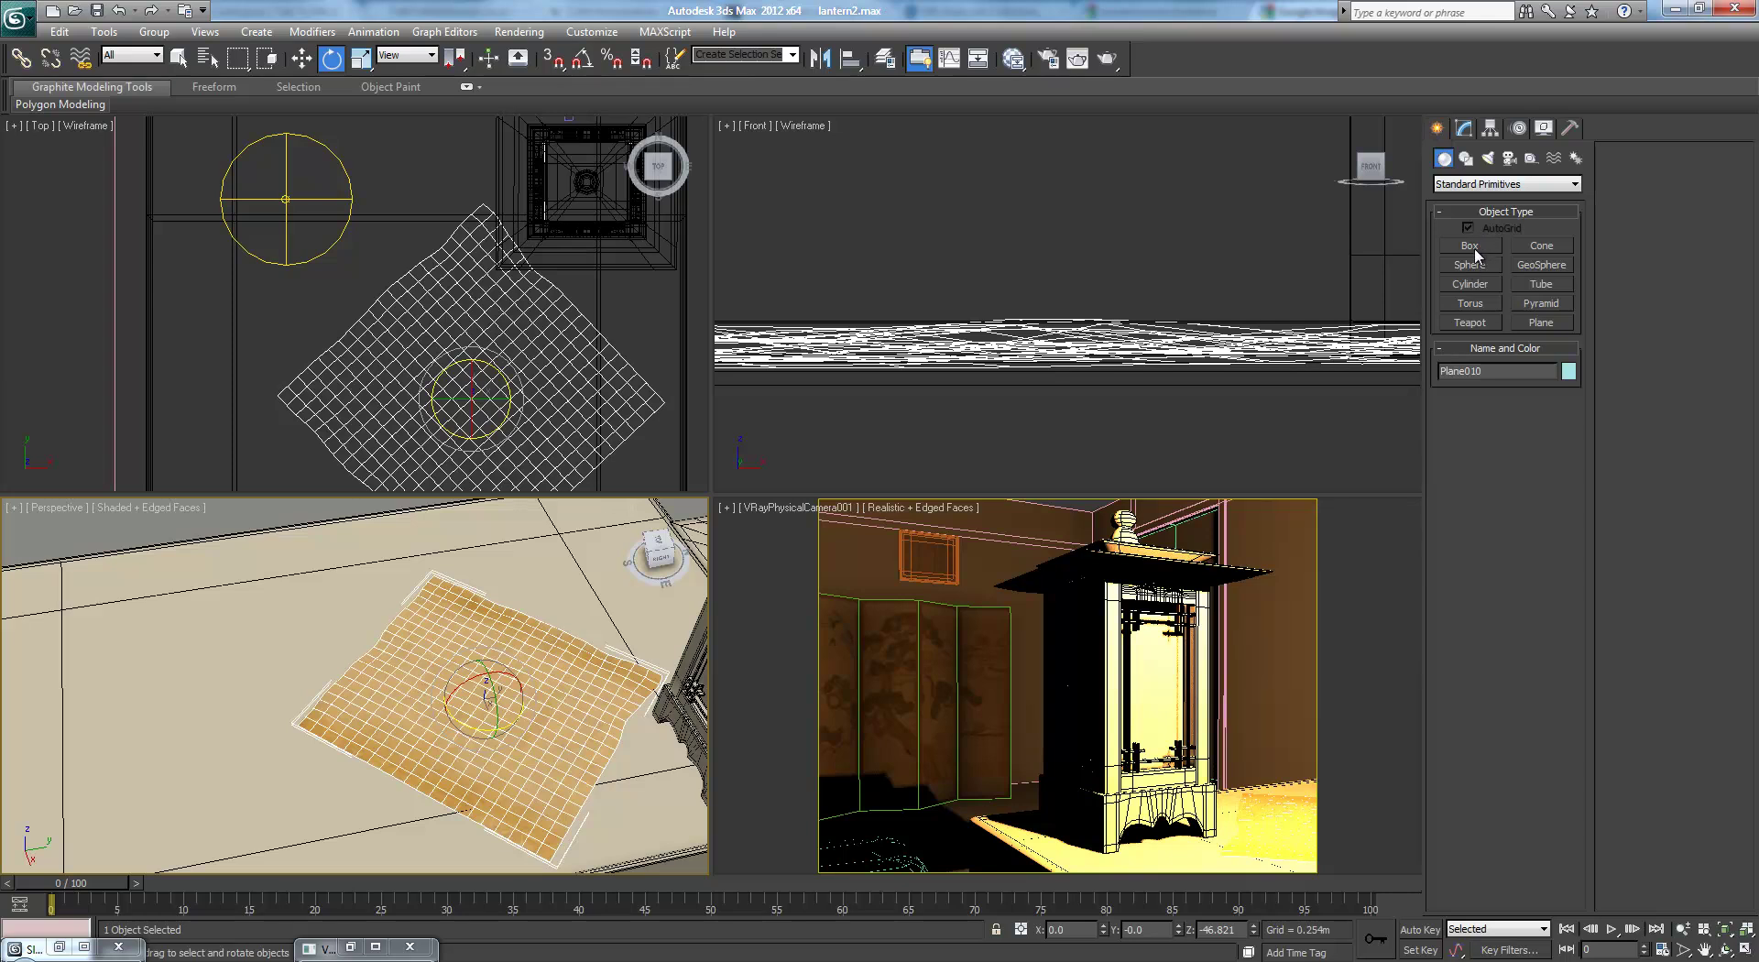
click(1471, 284)
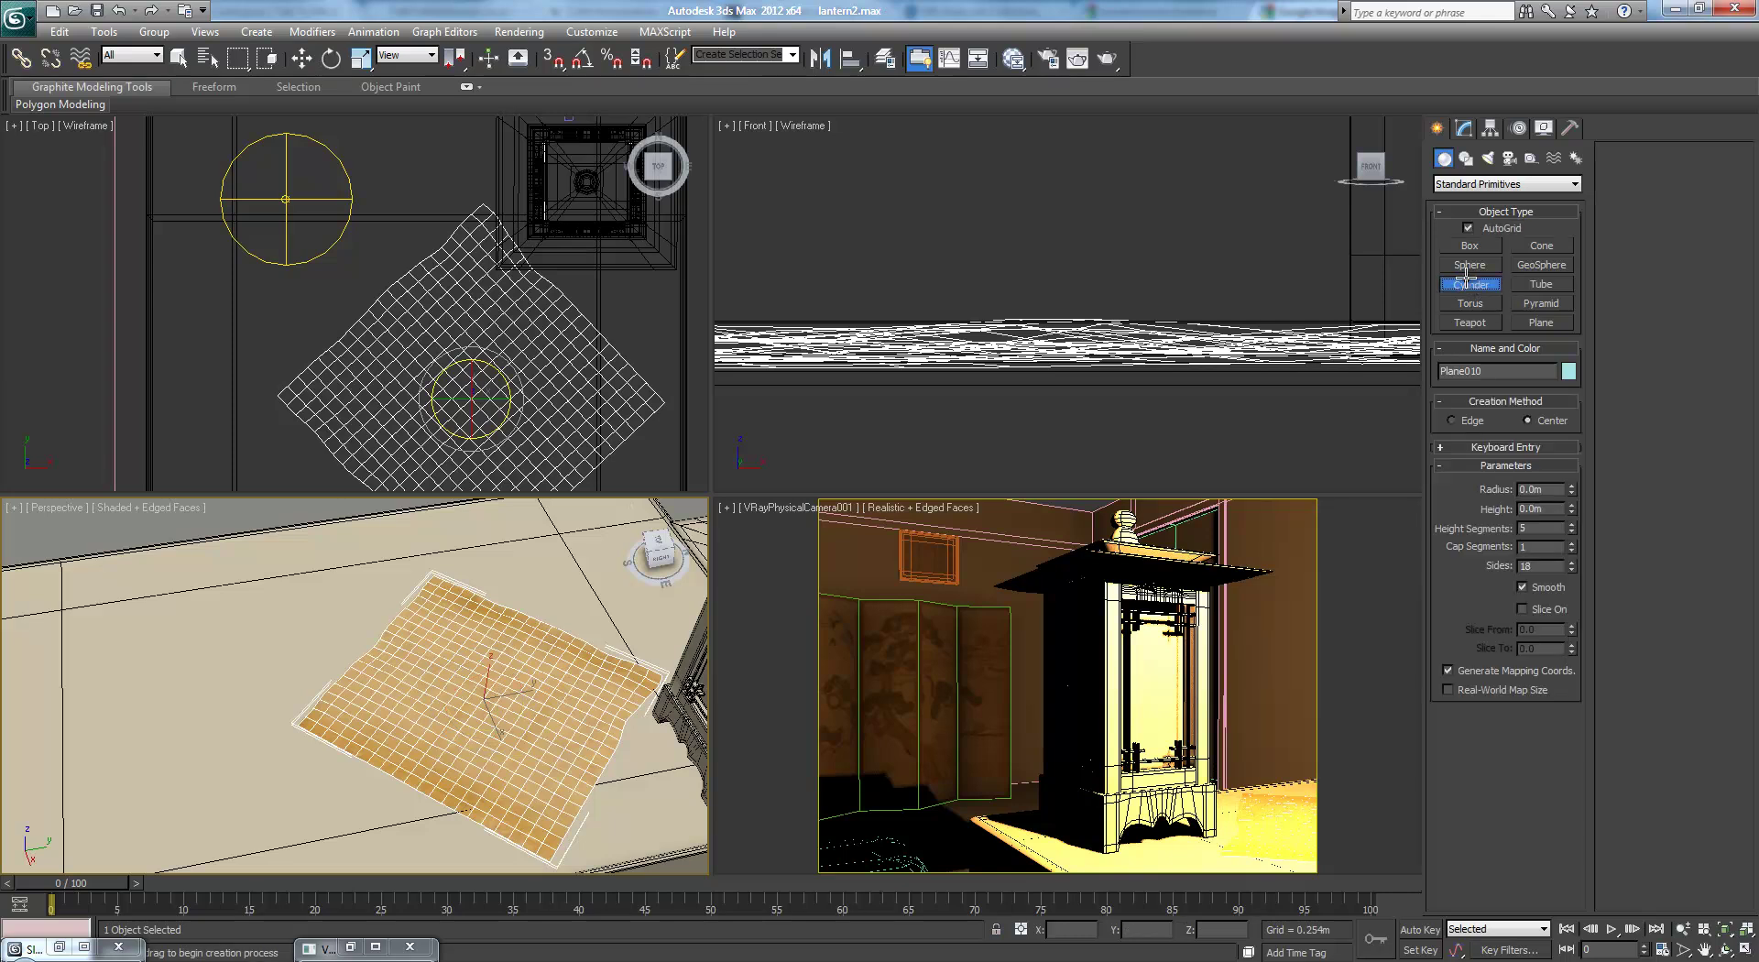
alt+middle_drag(472, 670, 522, 674)
scroll(522, 678, up, 2)
scroll(548, 656, down, 2)
drag(499, 694, 505, 687)
click(506, 520)
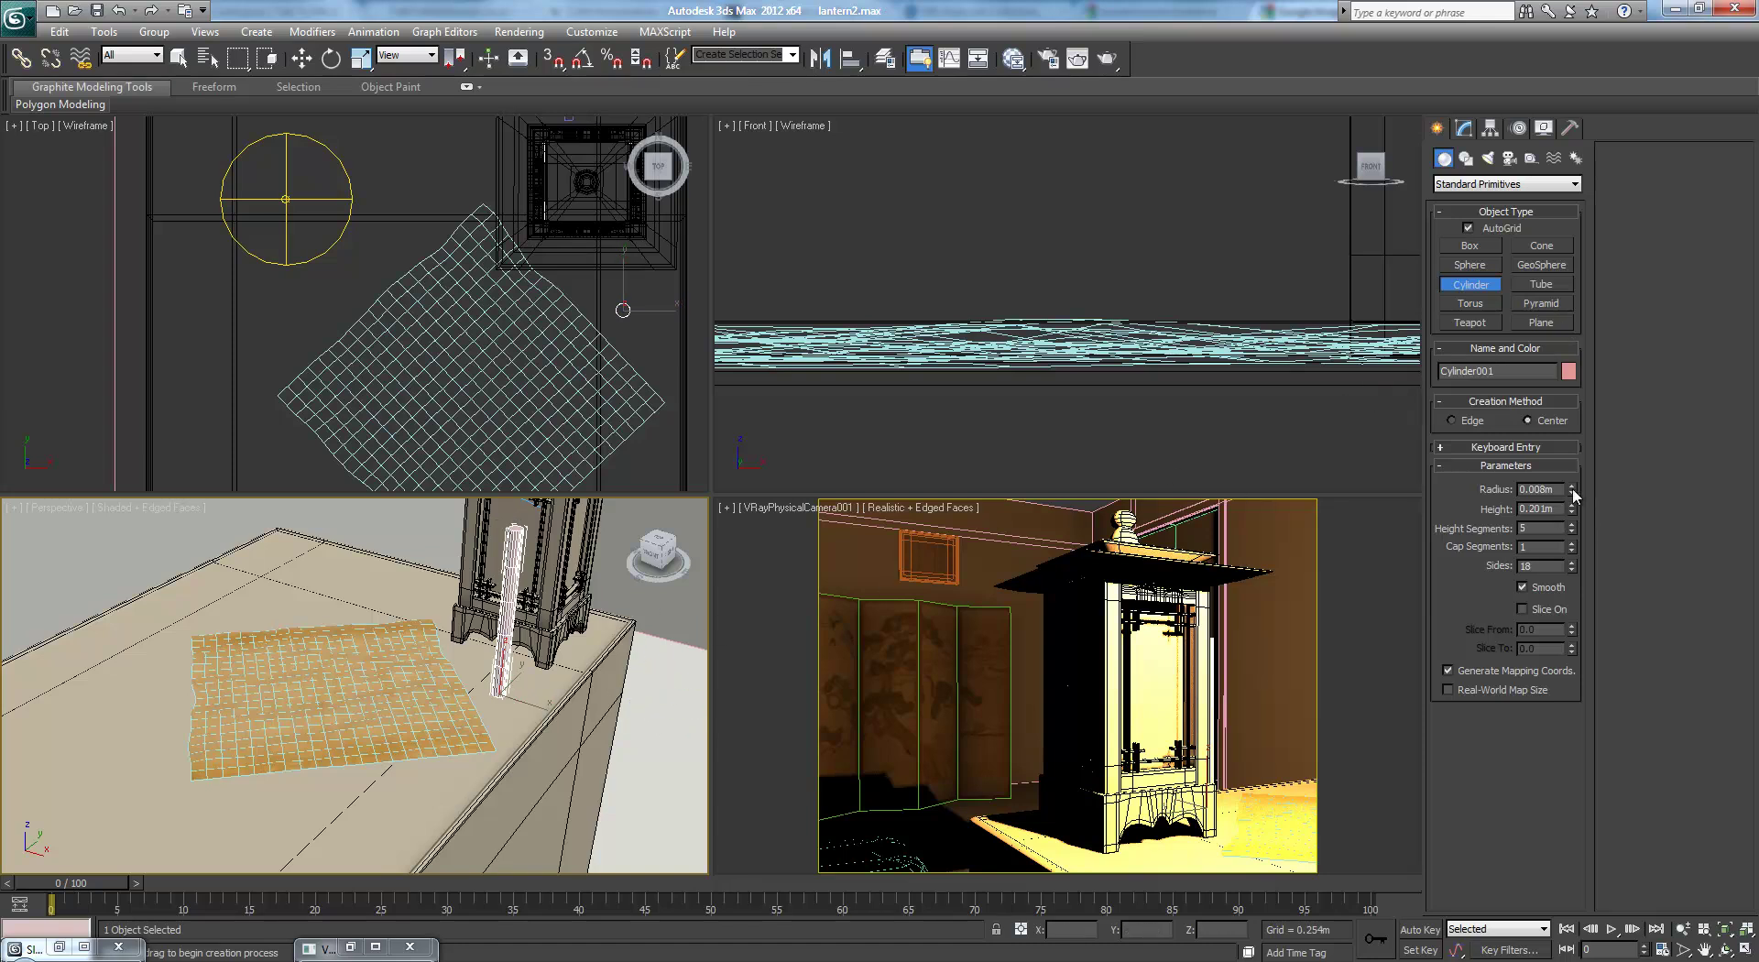
- Set the cylinder's radius to 0.004 m, its height to 0.175 m and its height segments to 1
drag(1573, 492, 1571, 518)
scroll(595, 646, up, 5)
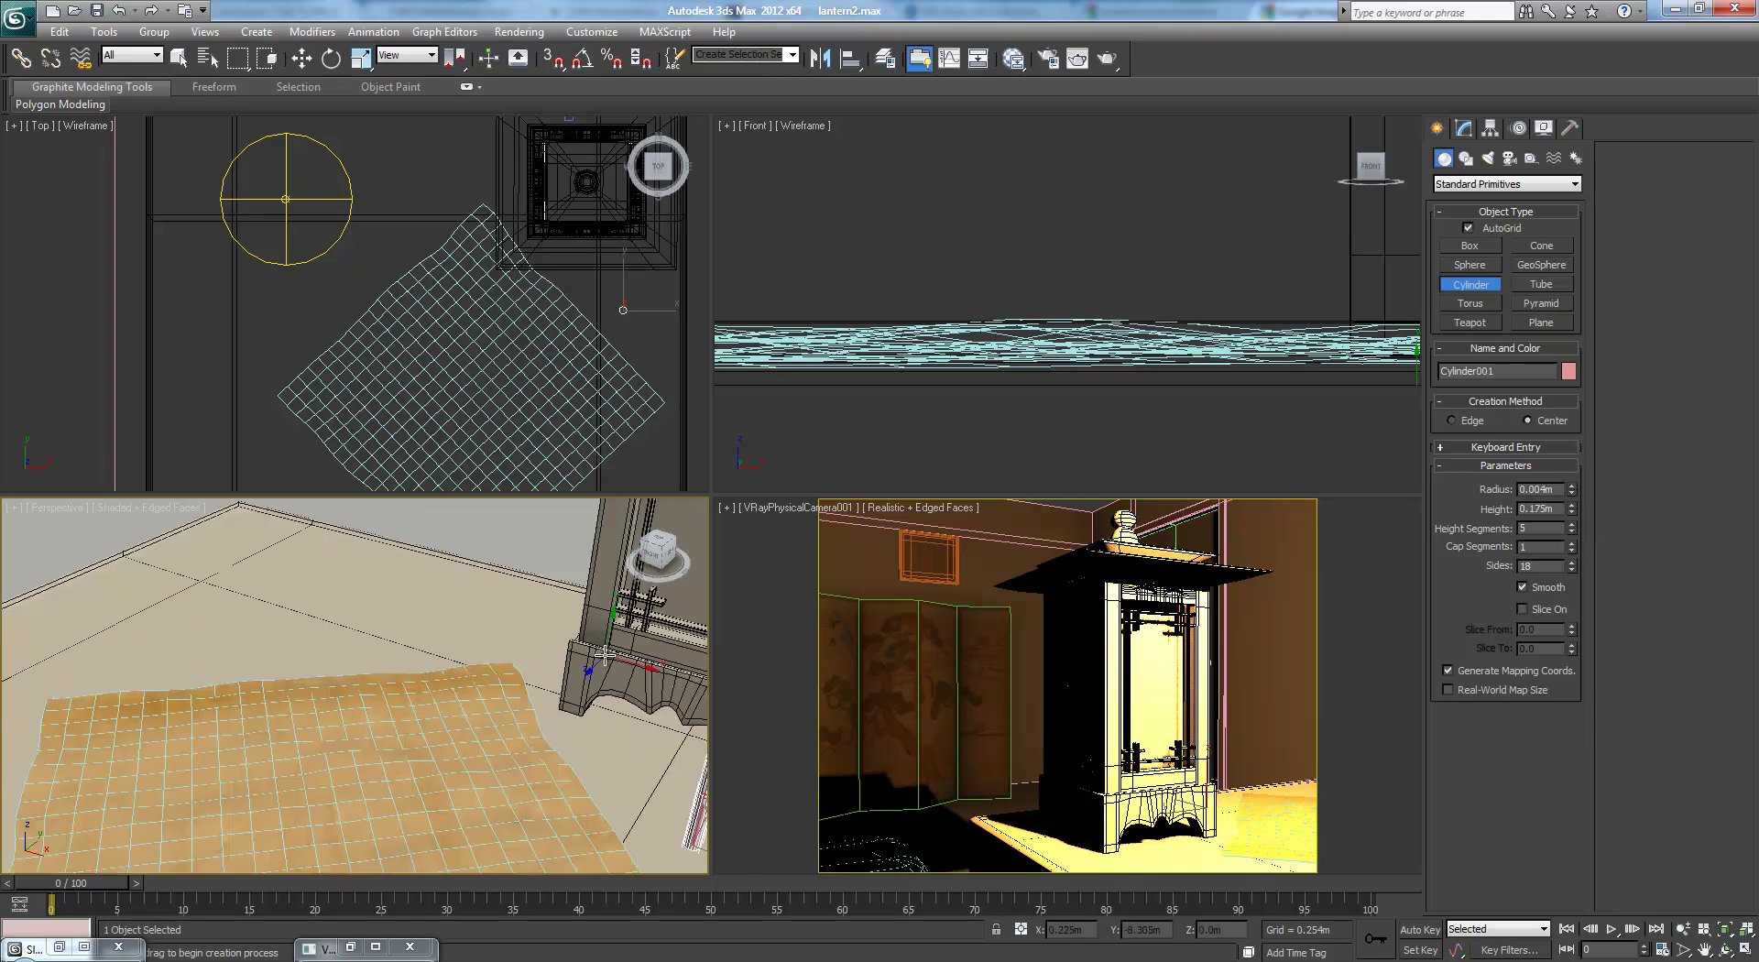
scroll(491, 662, up, 2)
key(e)
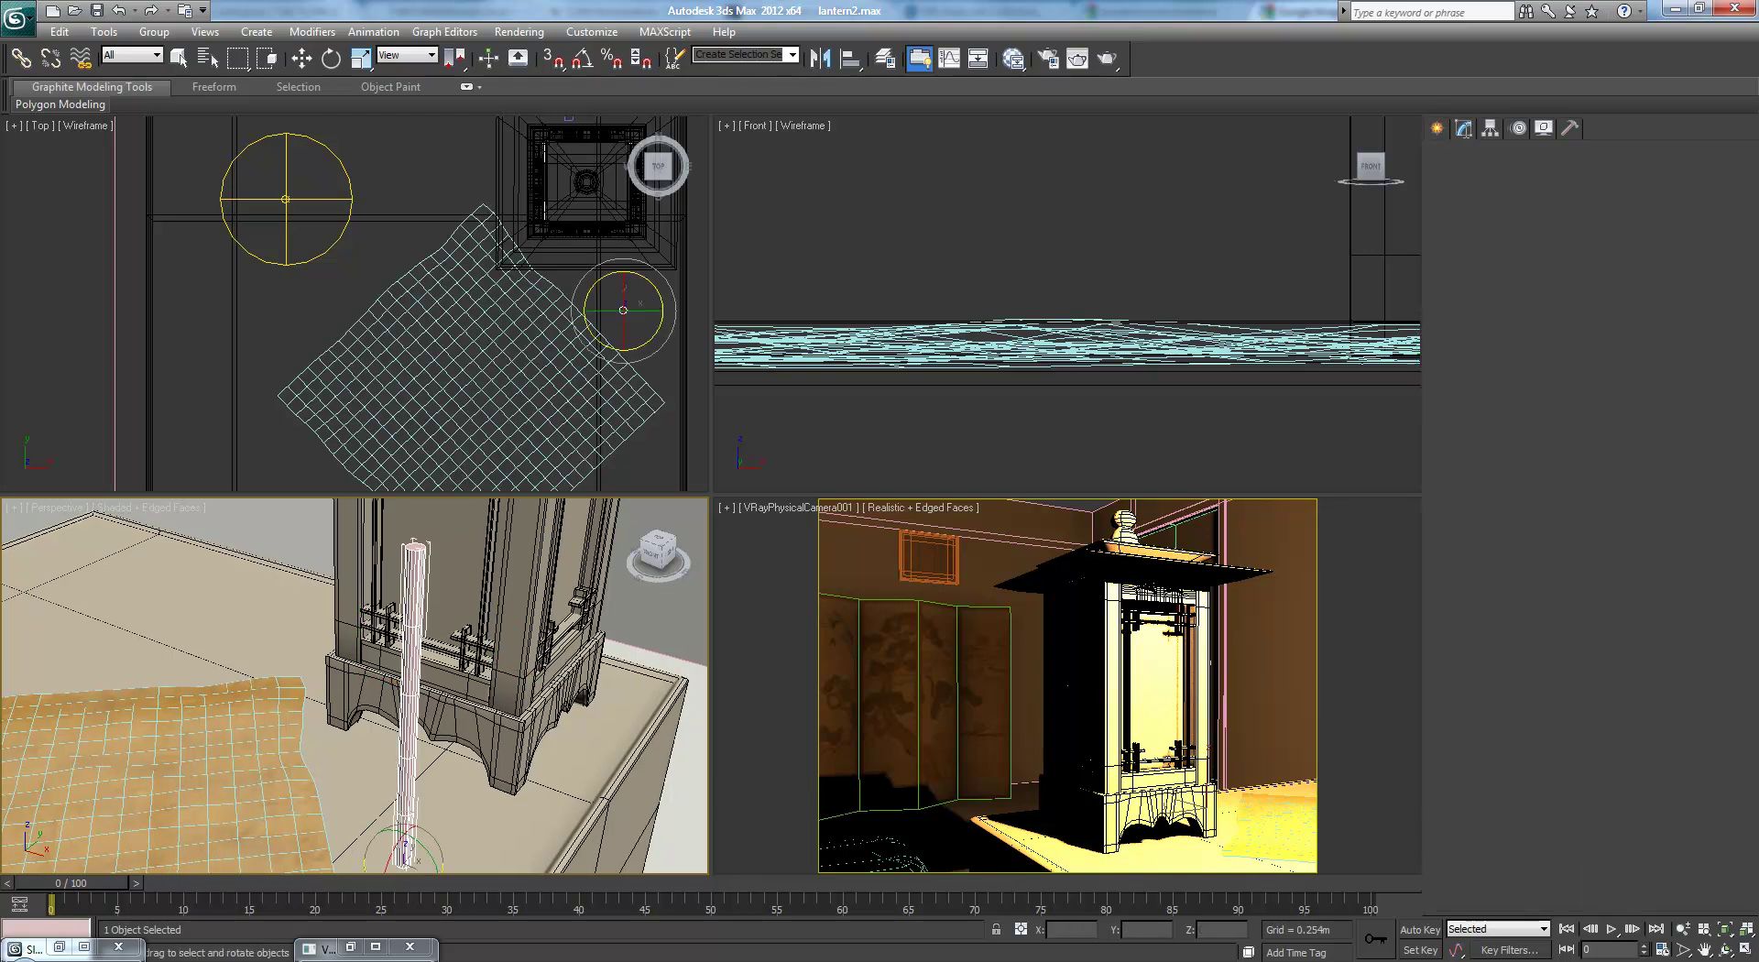
click(1463, 128)
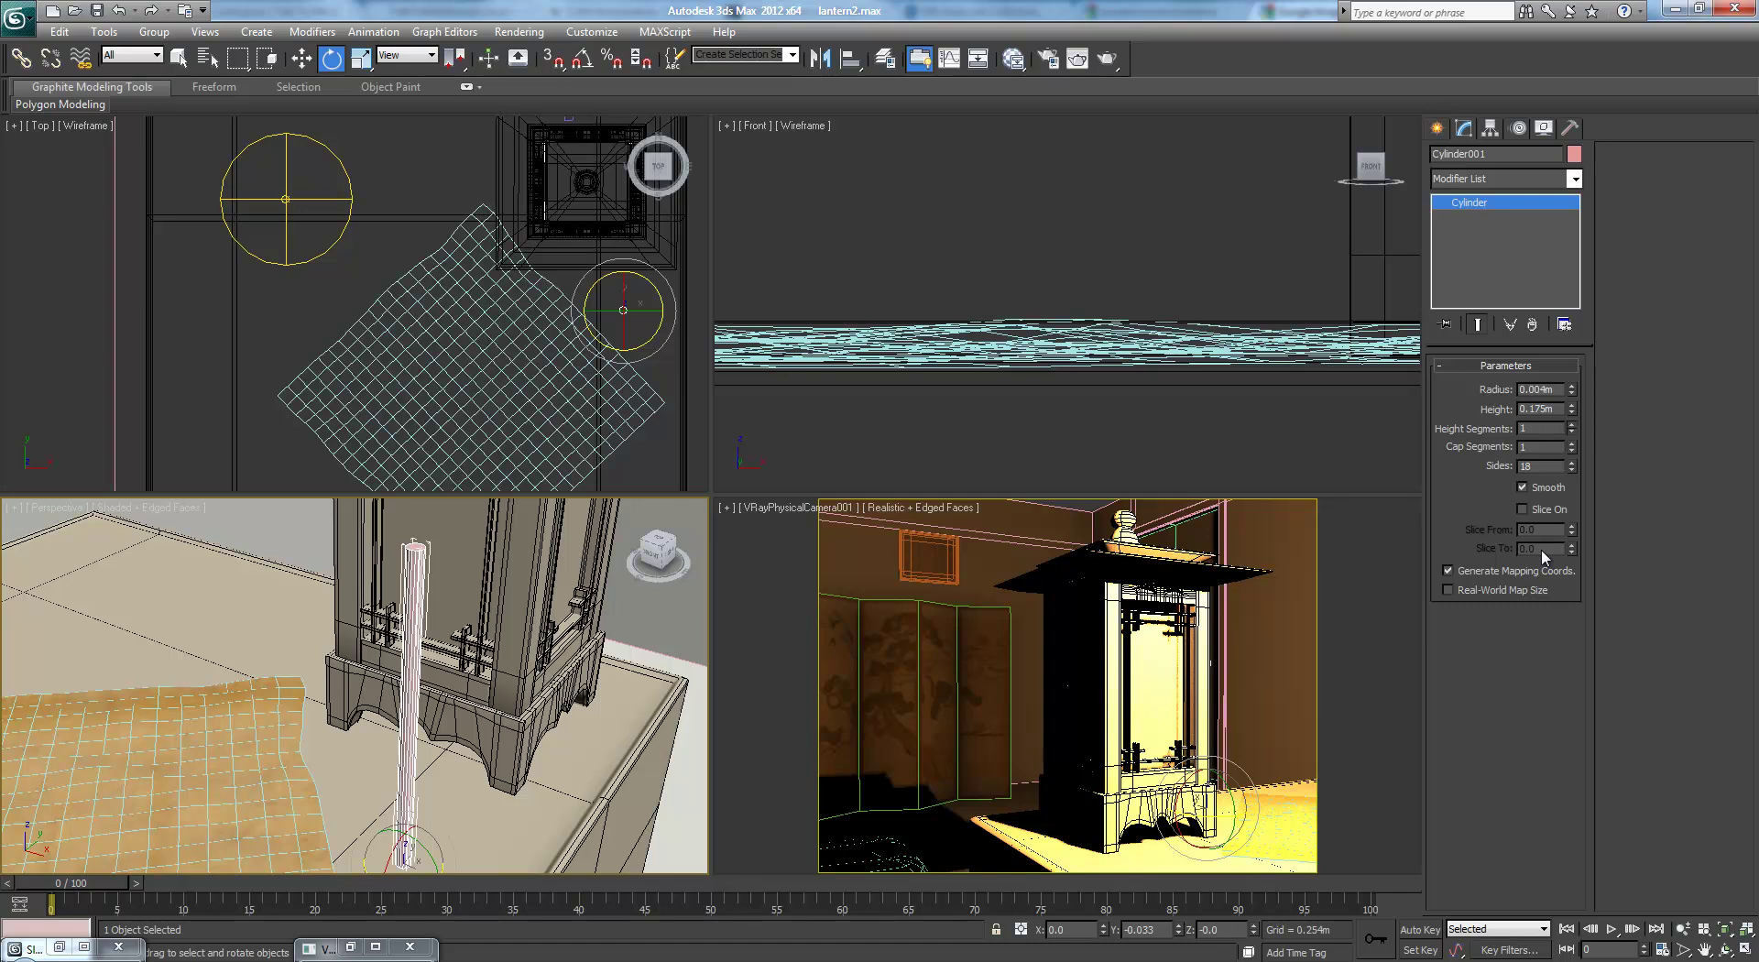
- Convert the cylinder to an editable poly and isolate it in a maximized perspective view
key(alt+p)
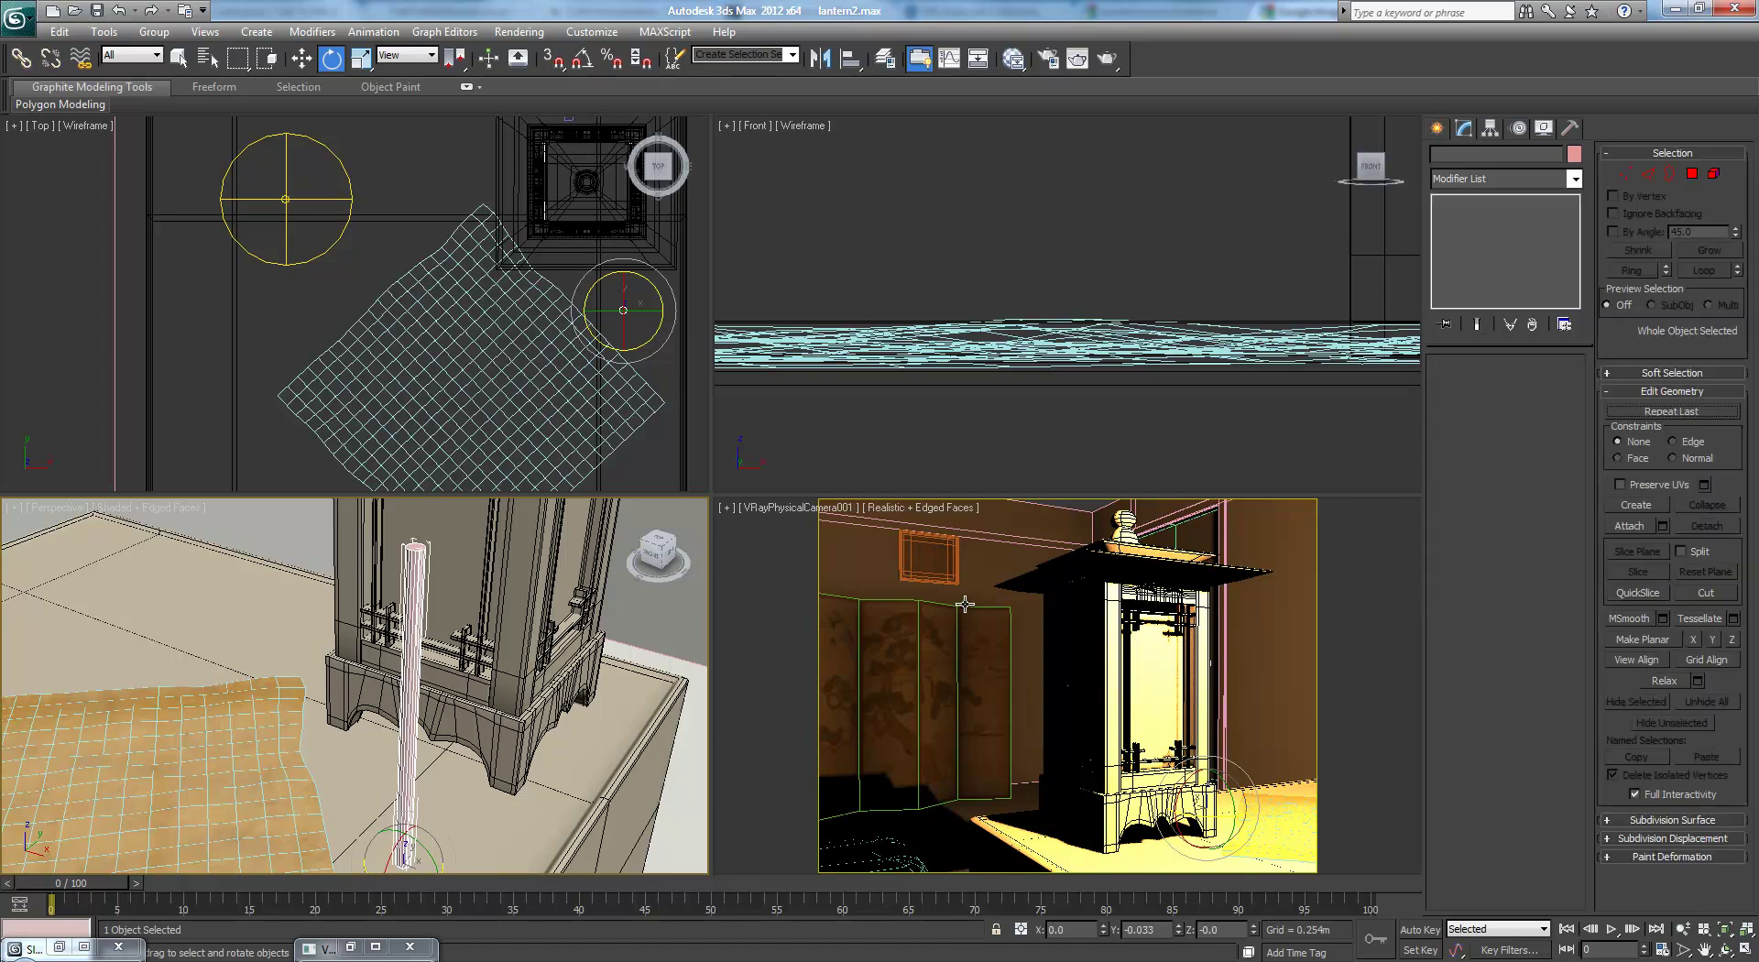
right_click(647, 619)
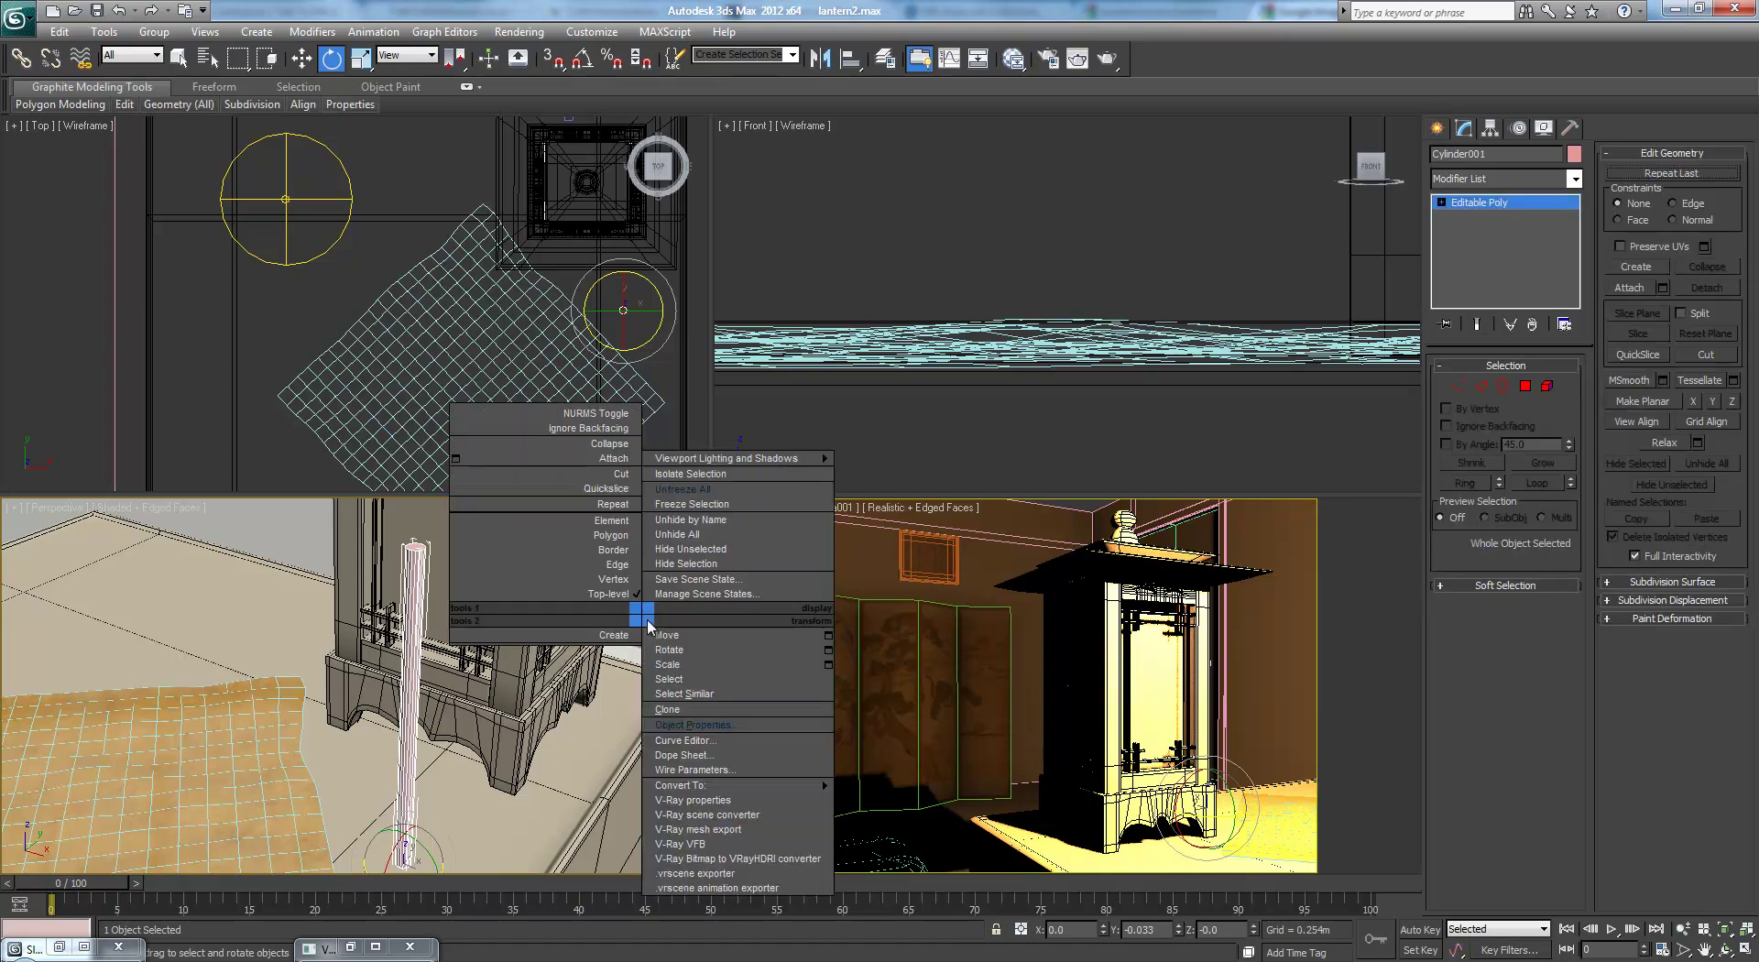
click(733, 459)
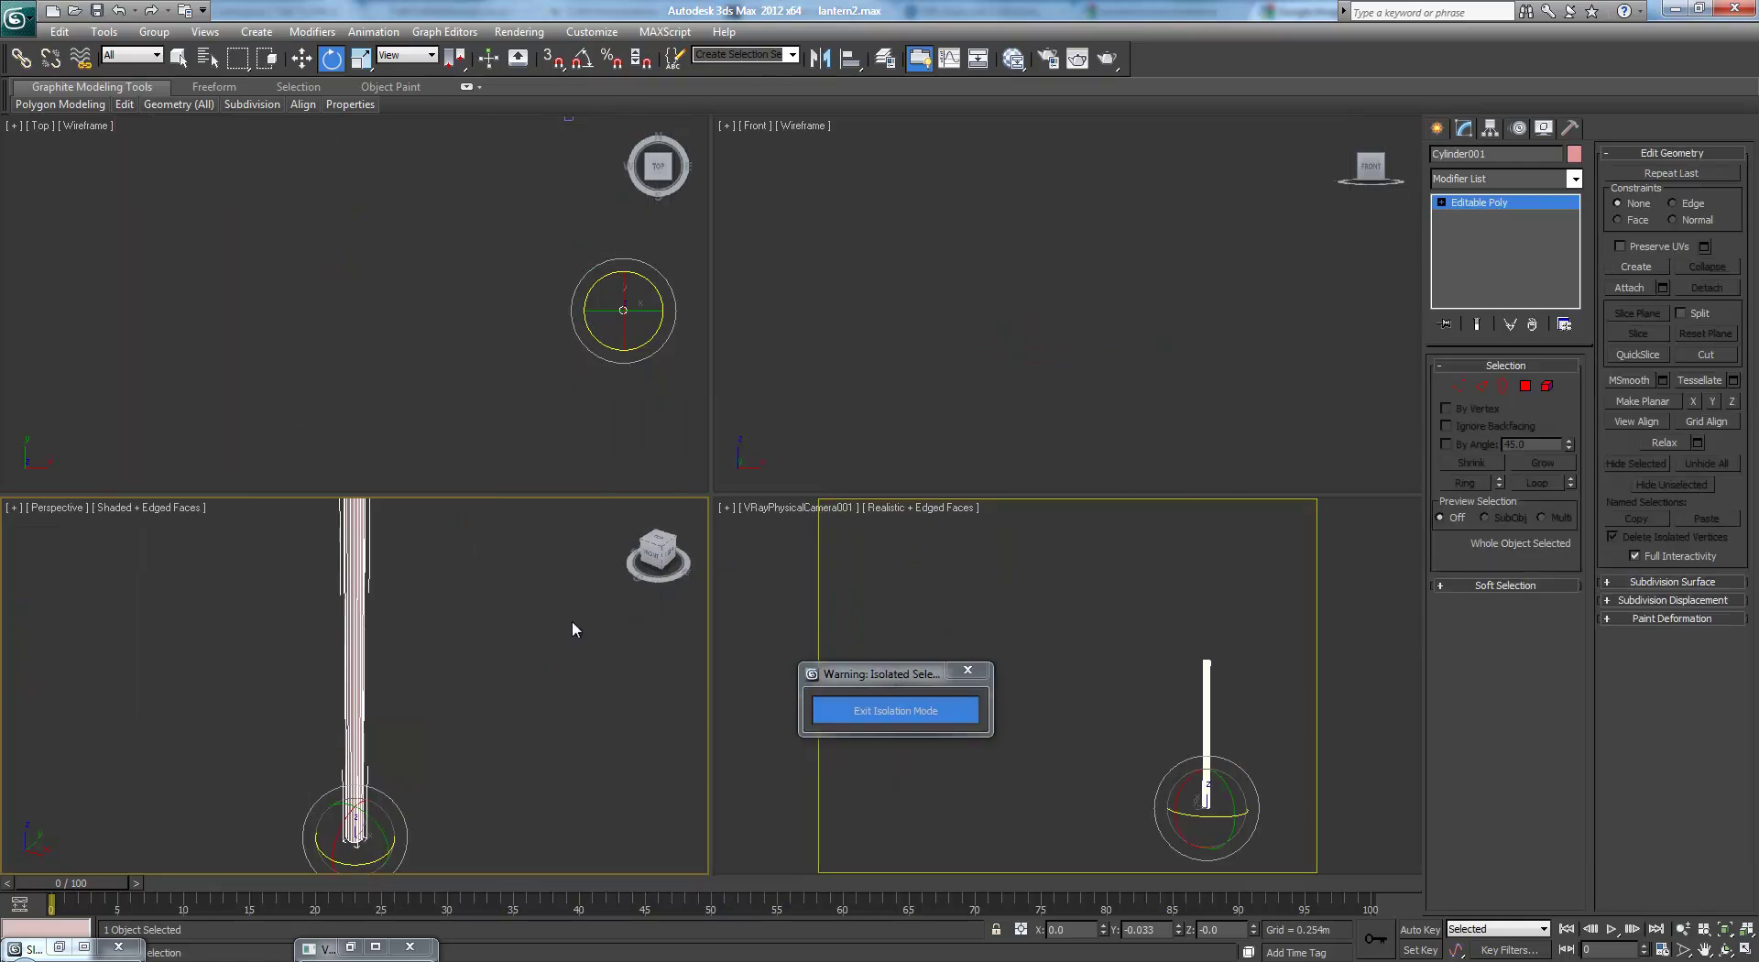
click(572, 619)
key(alt+w)
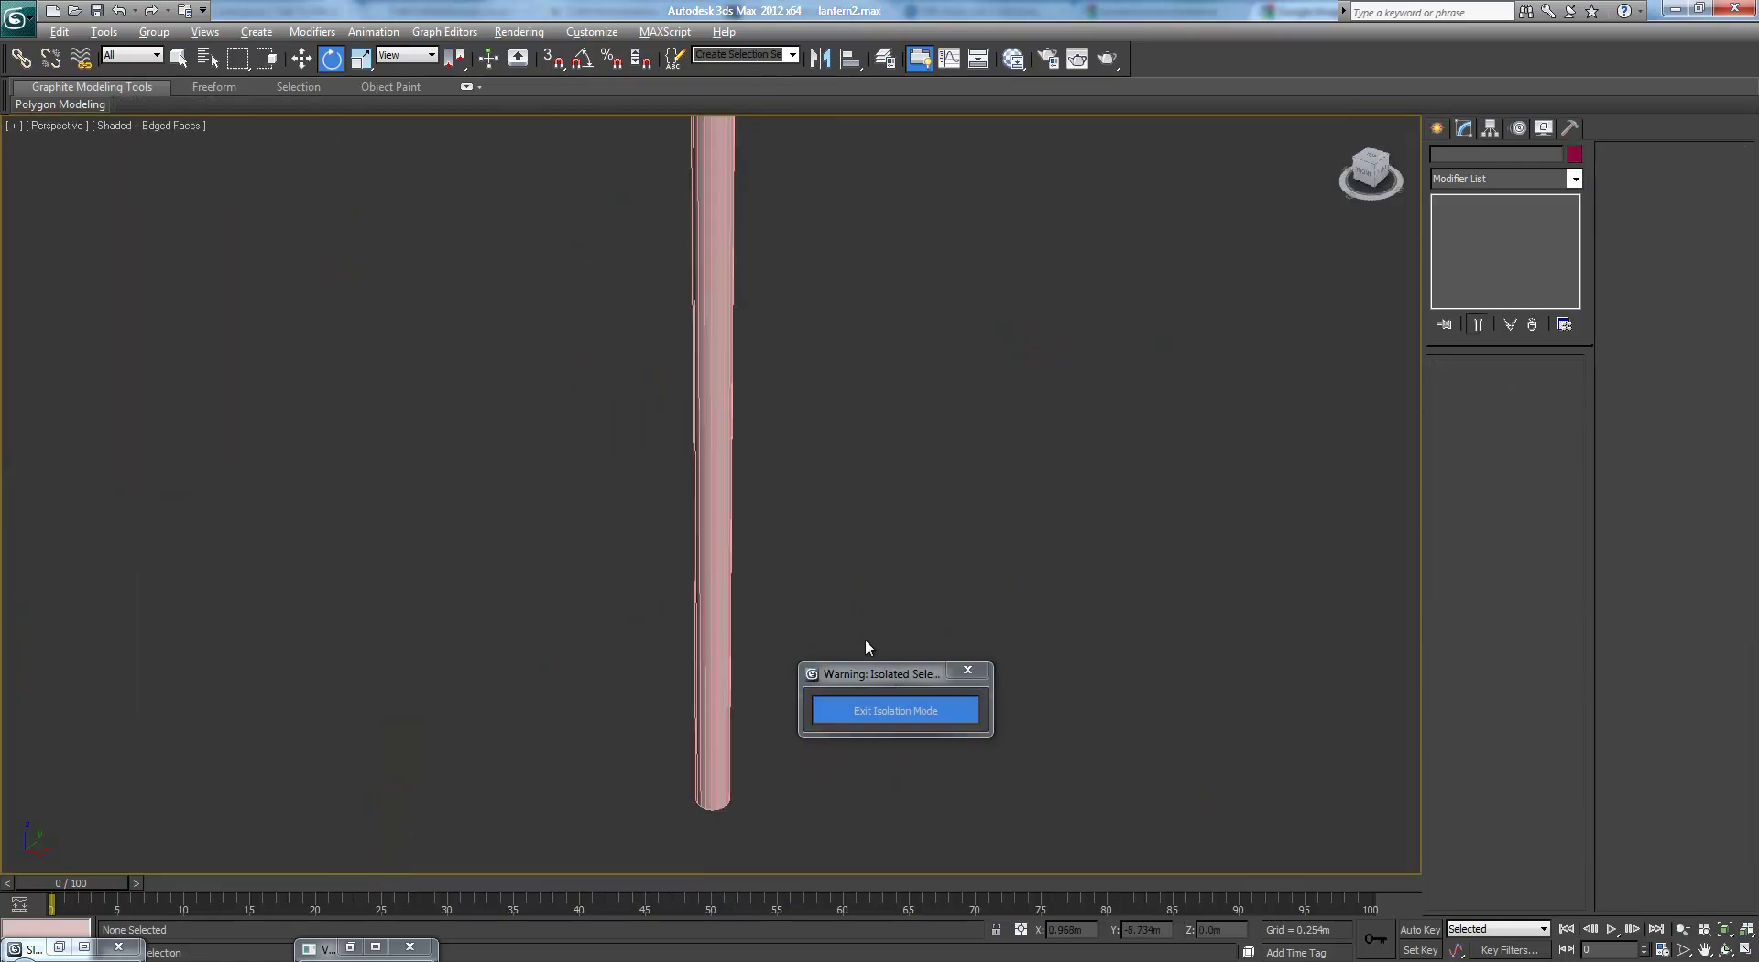
drag(944, 675, 1758, 668)
middle_drag(724, 456, 727, 462)
scroll(726, 462, down, 3)
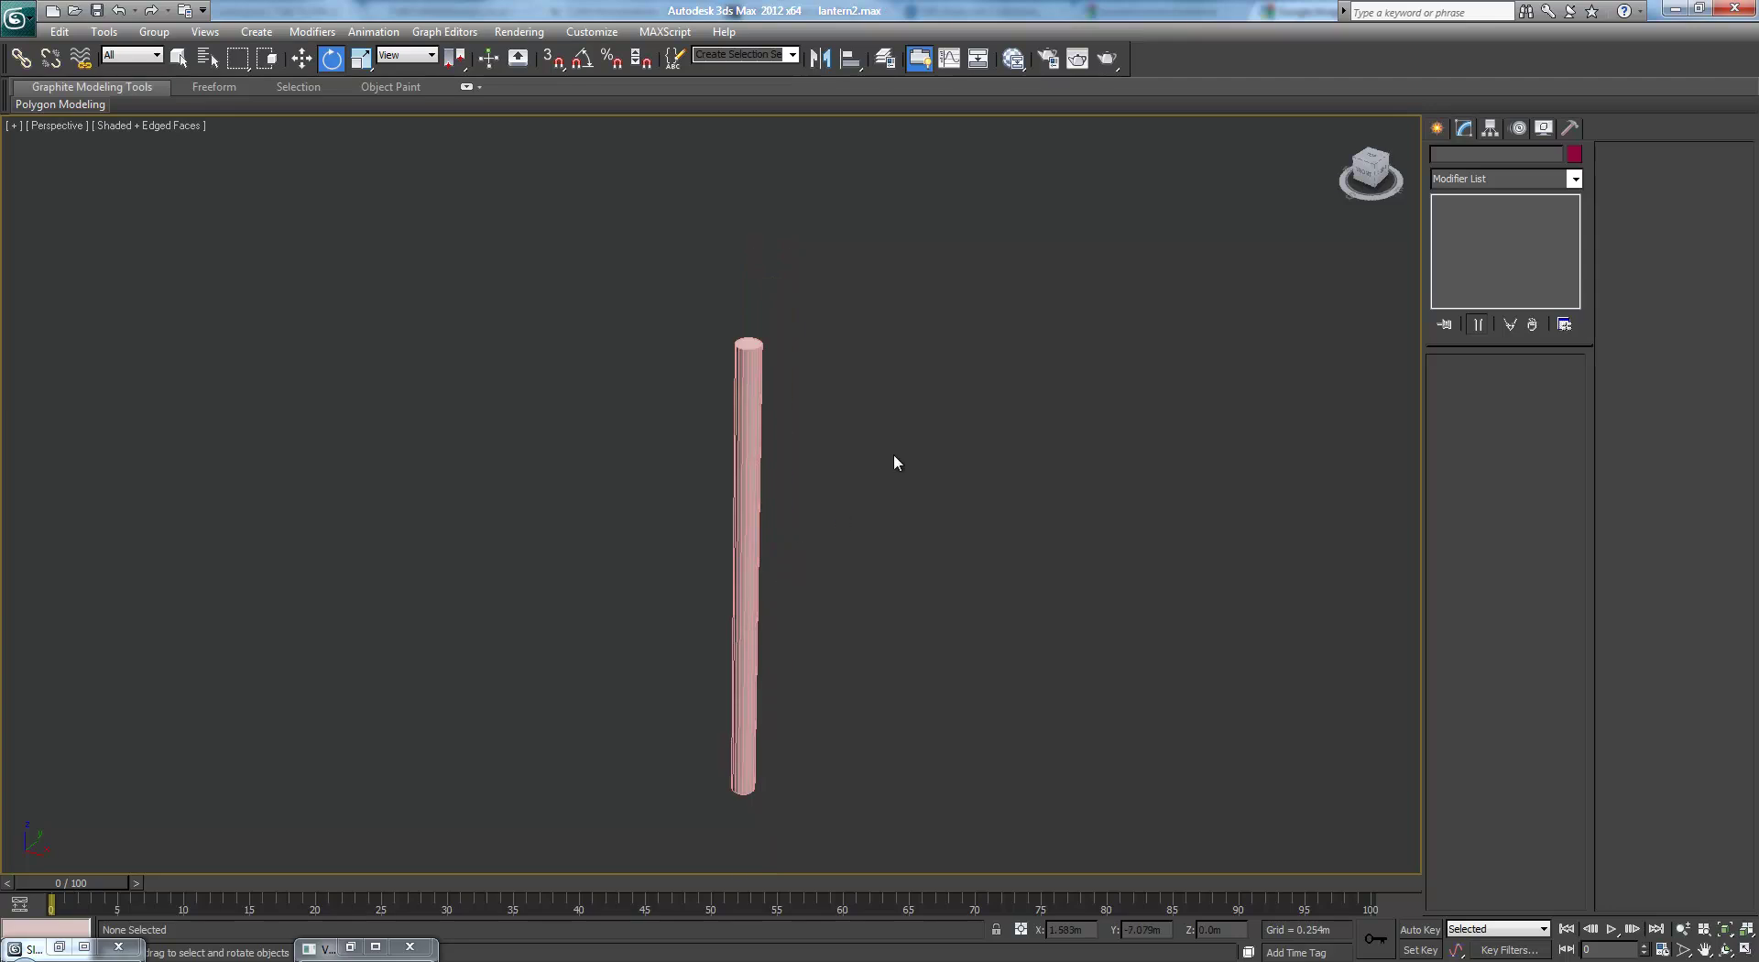
- Apply a MeshSmooth modifier to the whole cylinder and set its iterations to 2
click(757, 440)
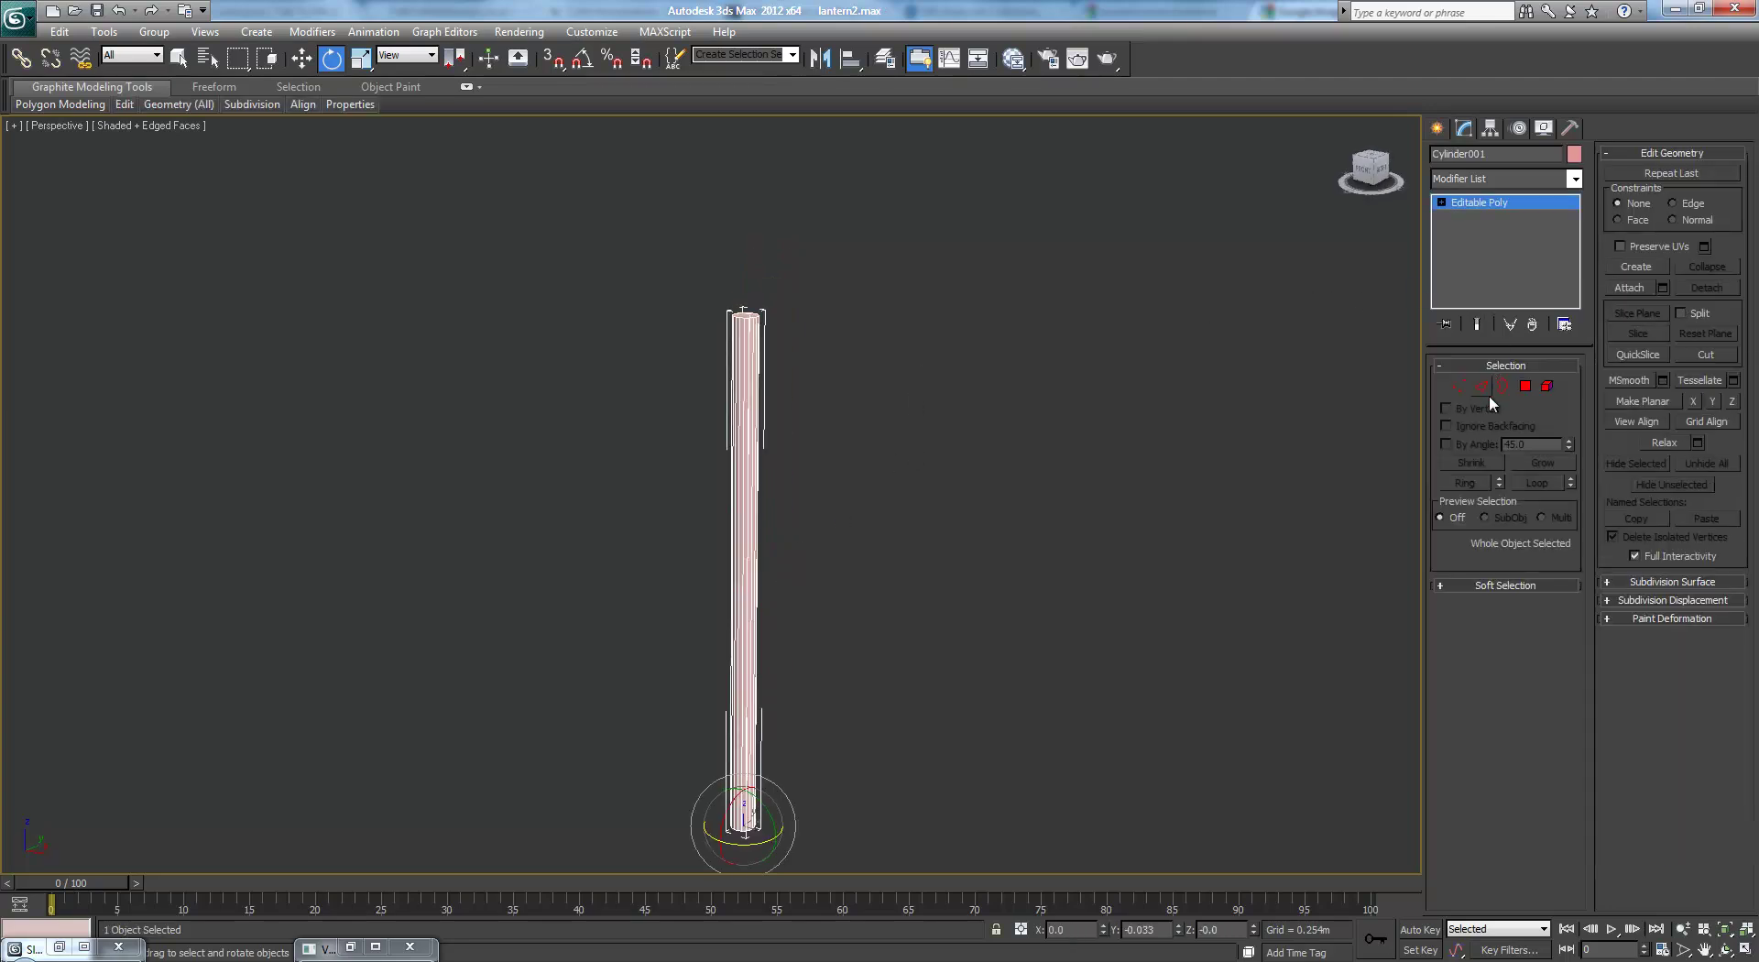
click(1481, 385)
drag(634, 420, 965, 486)
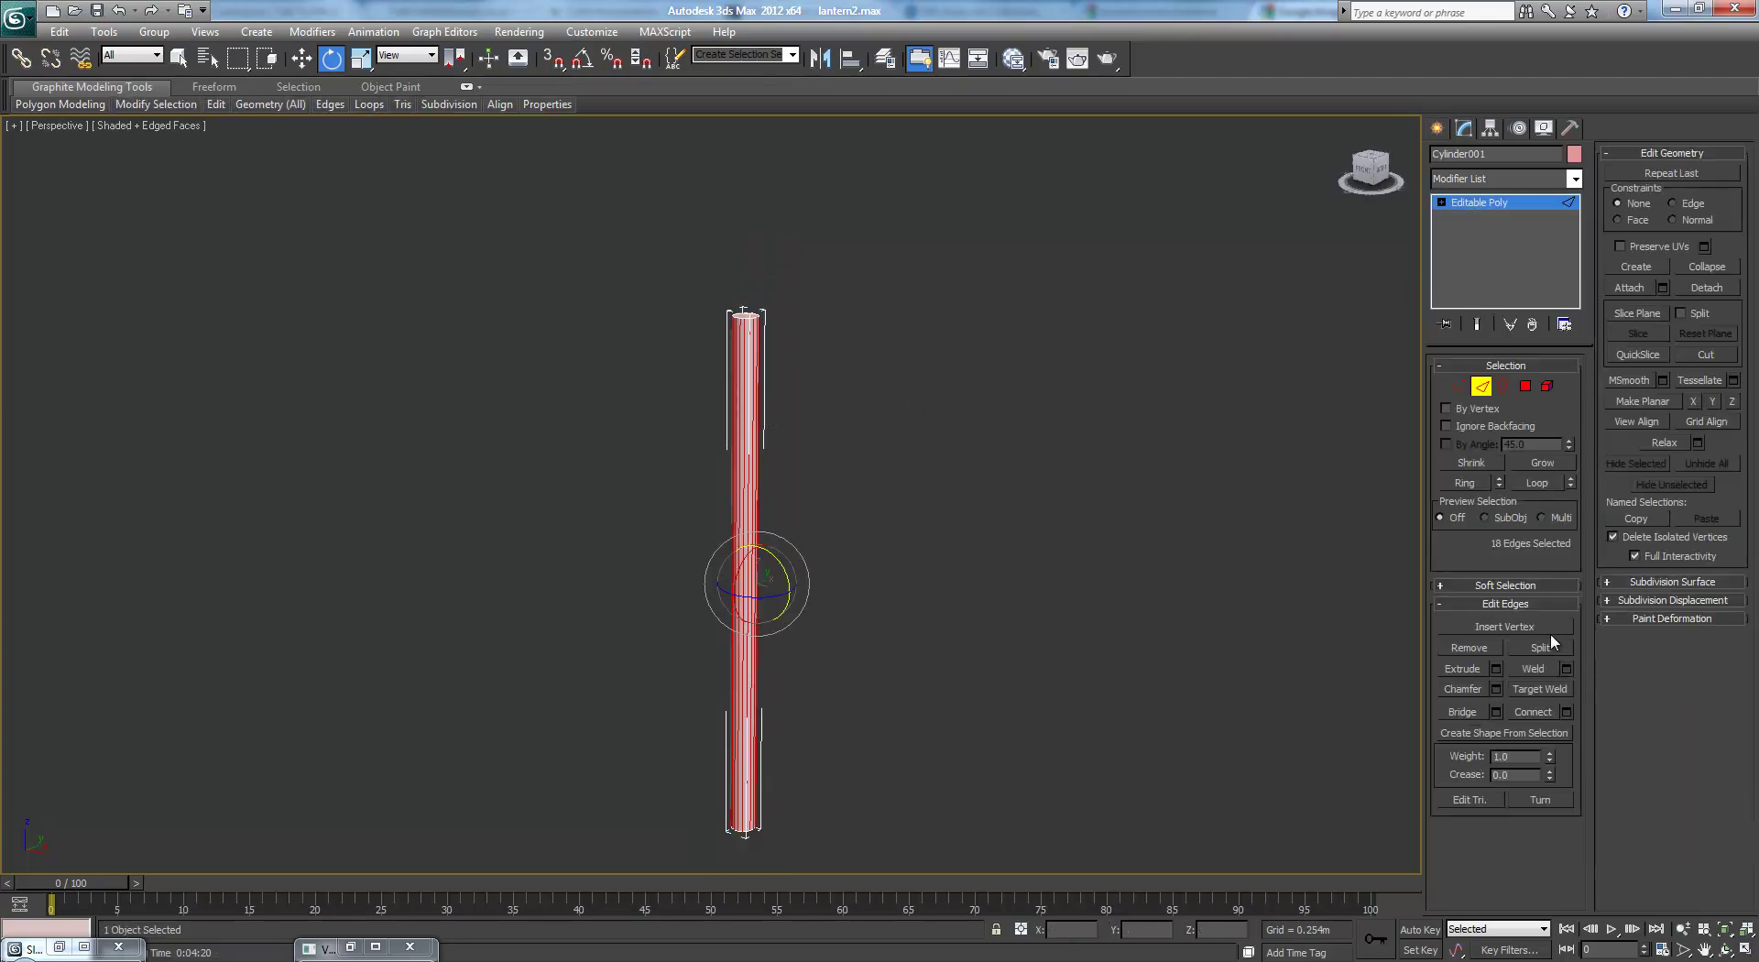
click(1557, 201)
click(1575, 178)
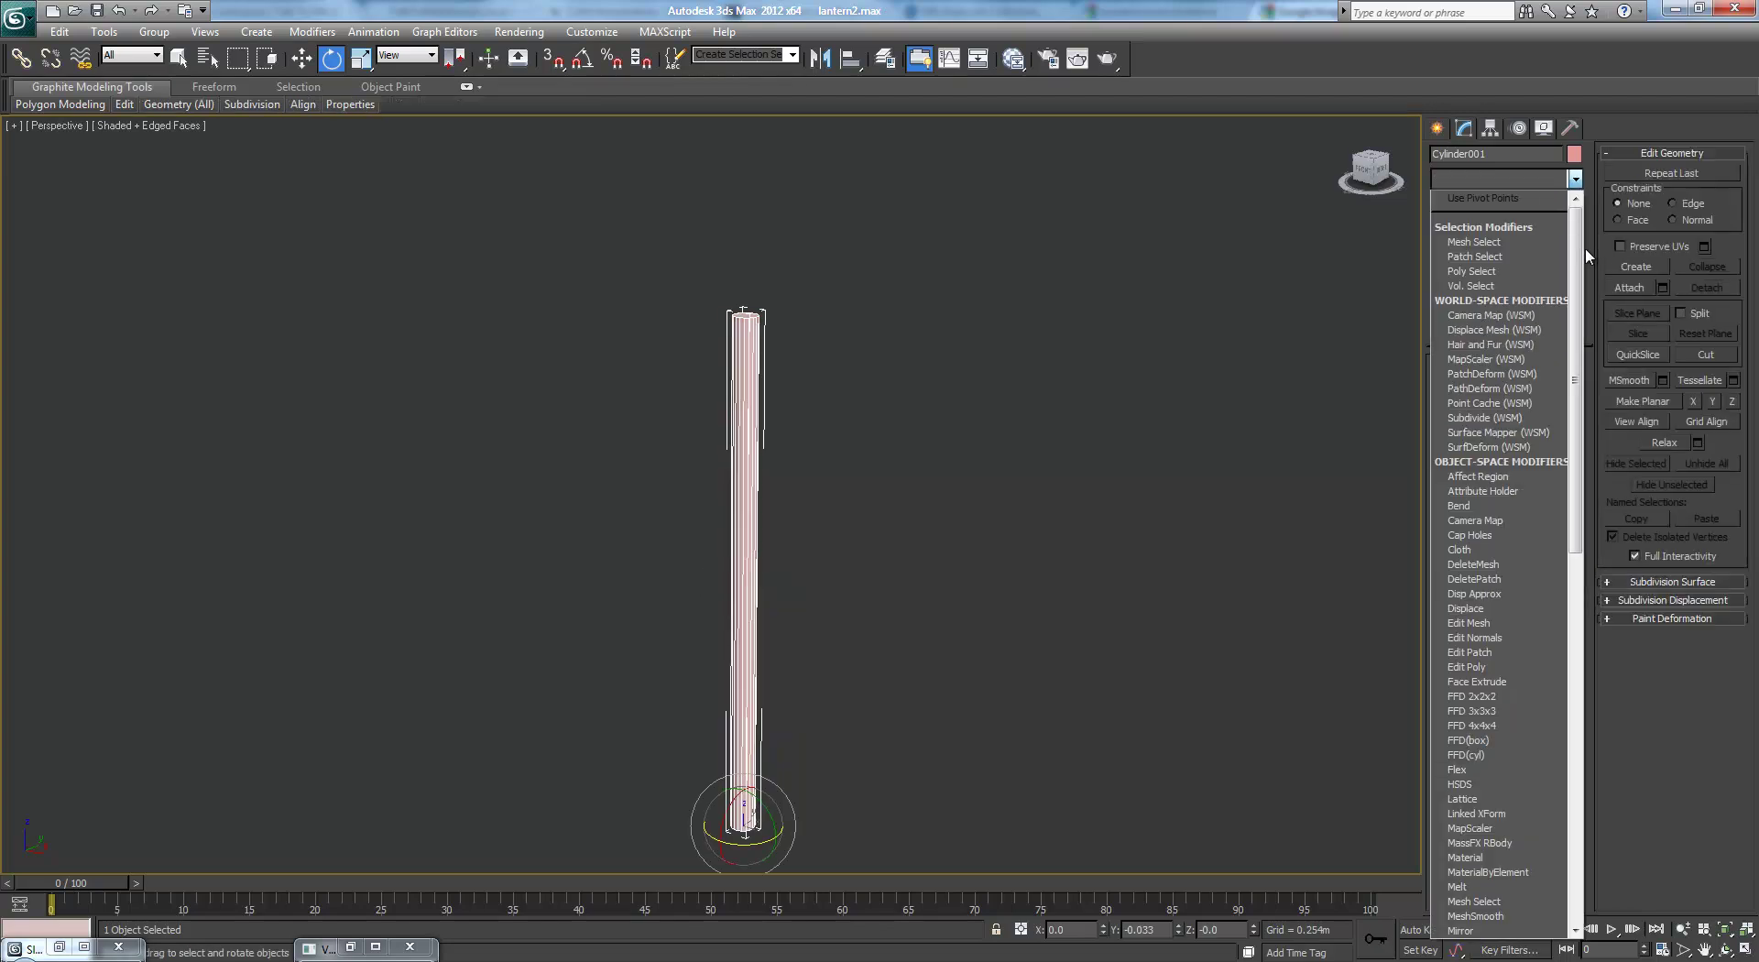
scroll(1567, 371, down, 5)
scroll(1498, 850, down, 1)
click(1494, 637)
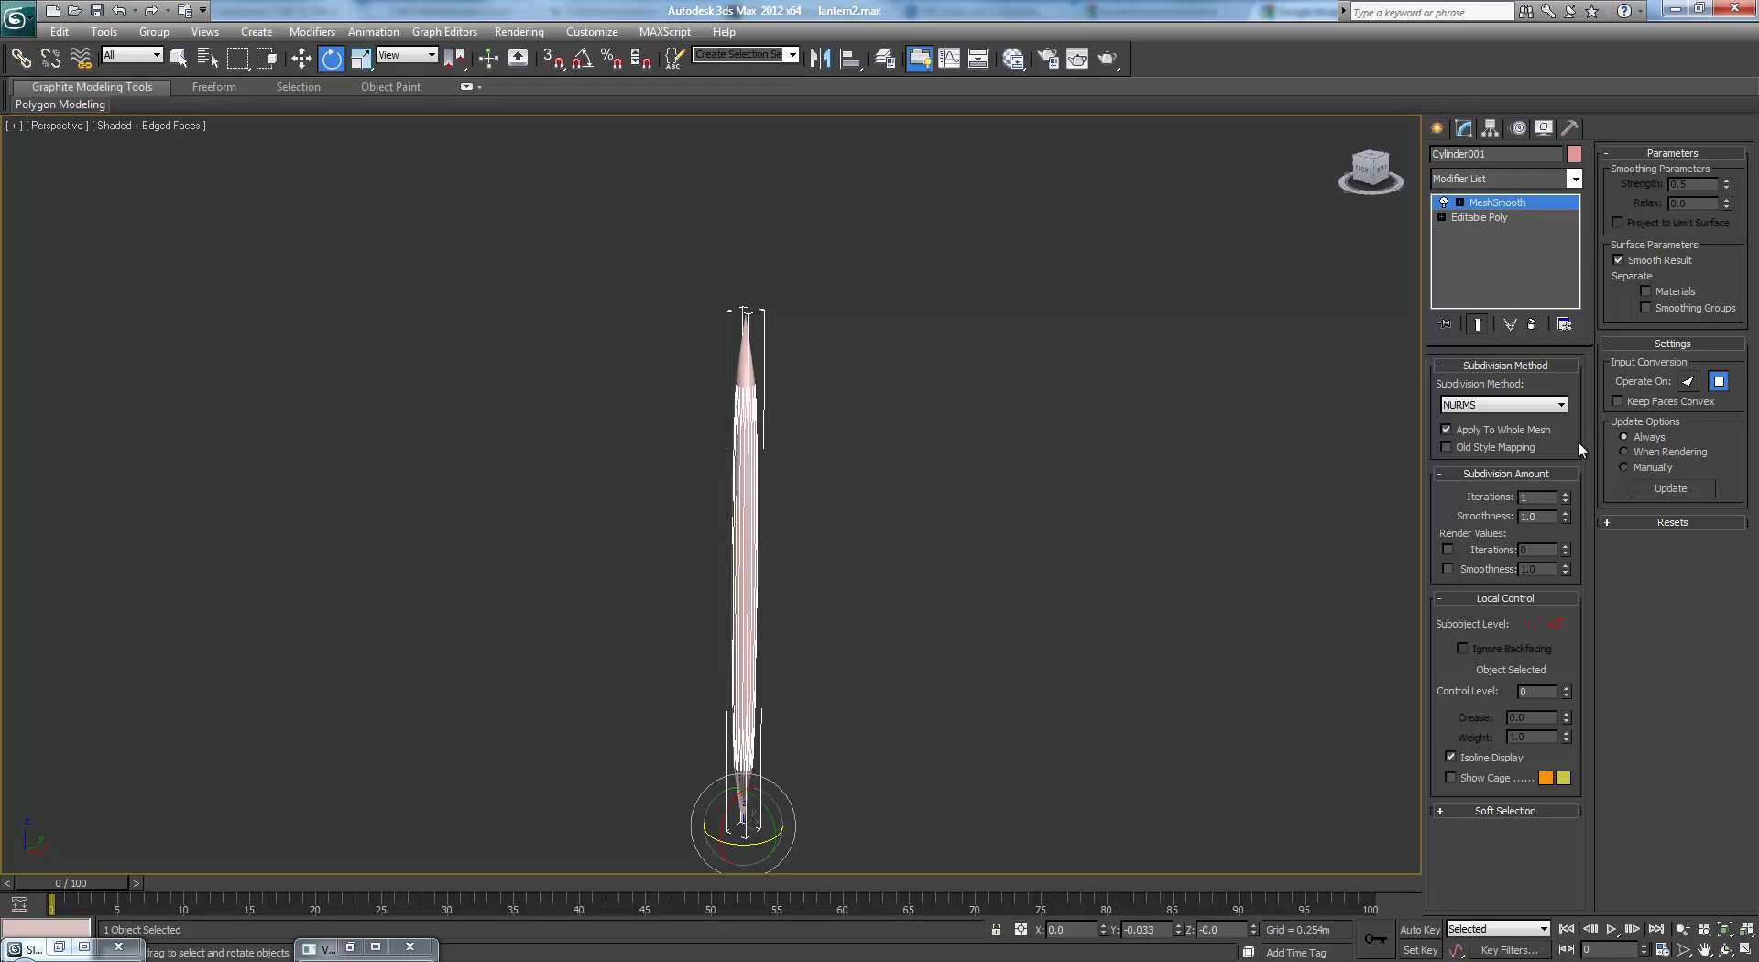
click(1566, 494)
- Connect the cylinder's lengthwise edges with a new edge loop and move the loop up close to the top end
click(1495, 217)
click(1481, 385)
click(731, 409)
click(1532, 712)
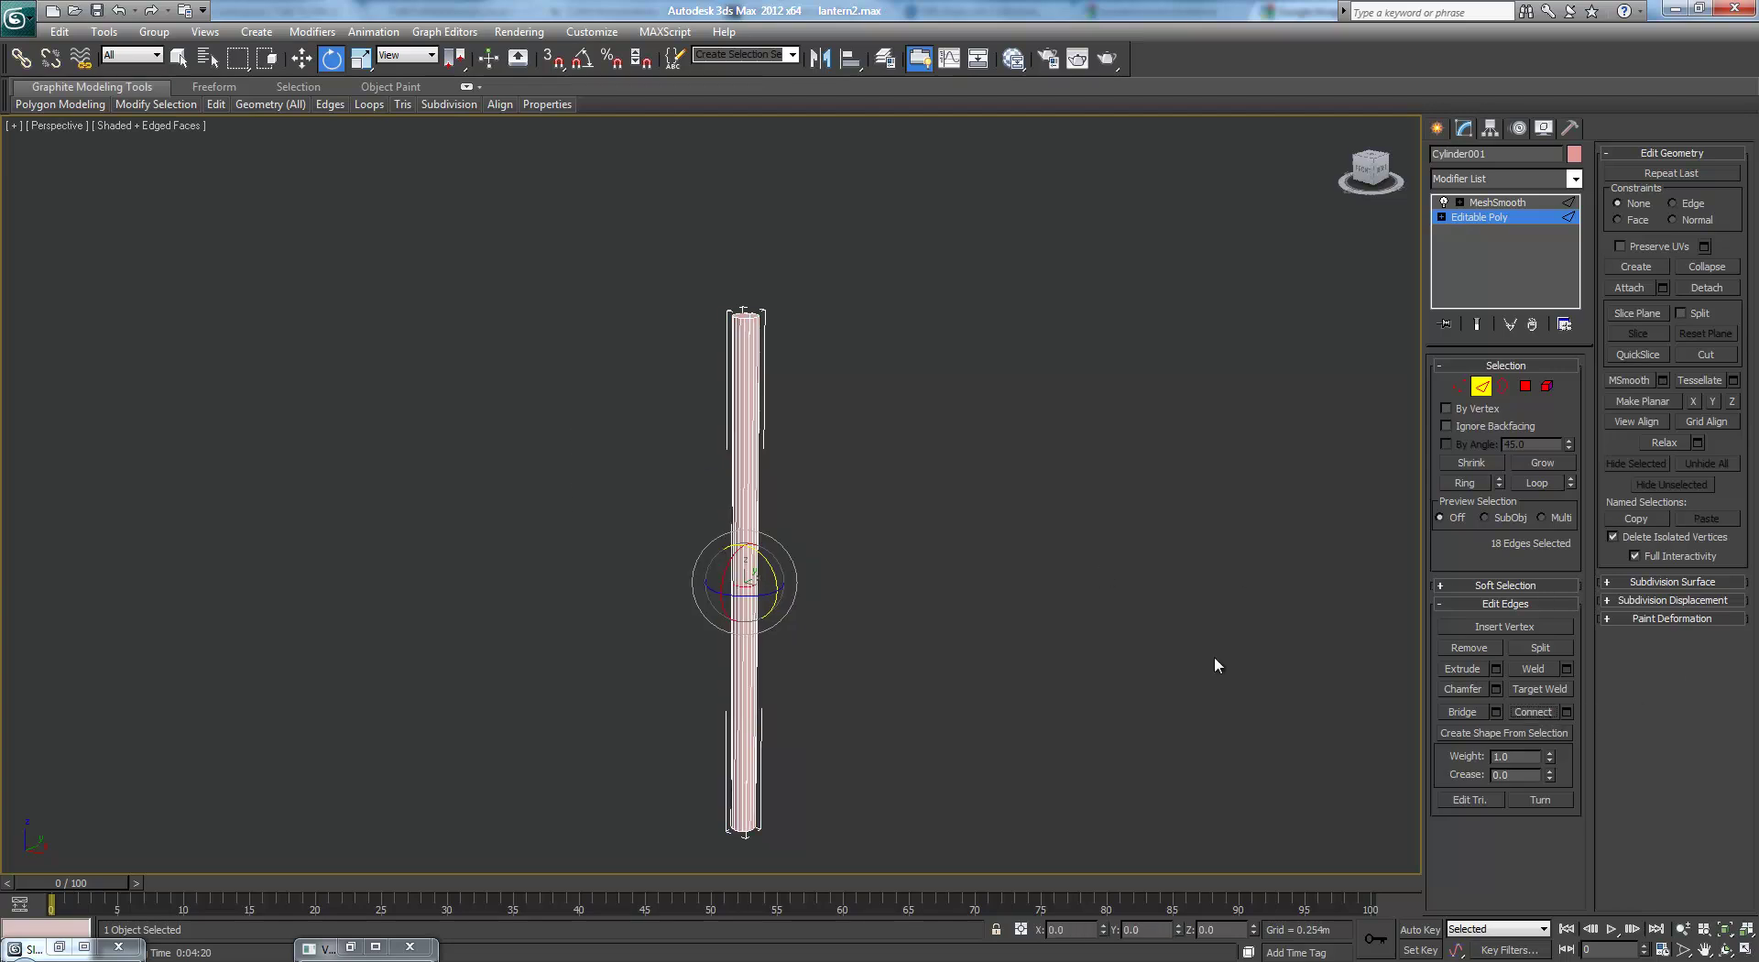
key(w)
drag(748, 550, 766, 327)
- Set the MeshSmooth iterations to 3 while inspecting the cylinder's rounded top end
click(1497, 202)
scroll(1073, 400, up, 5)
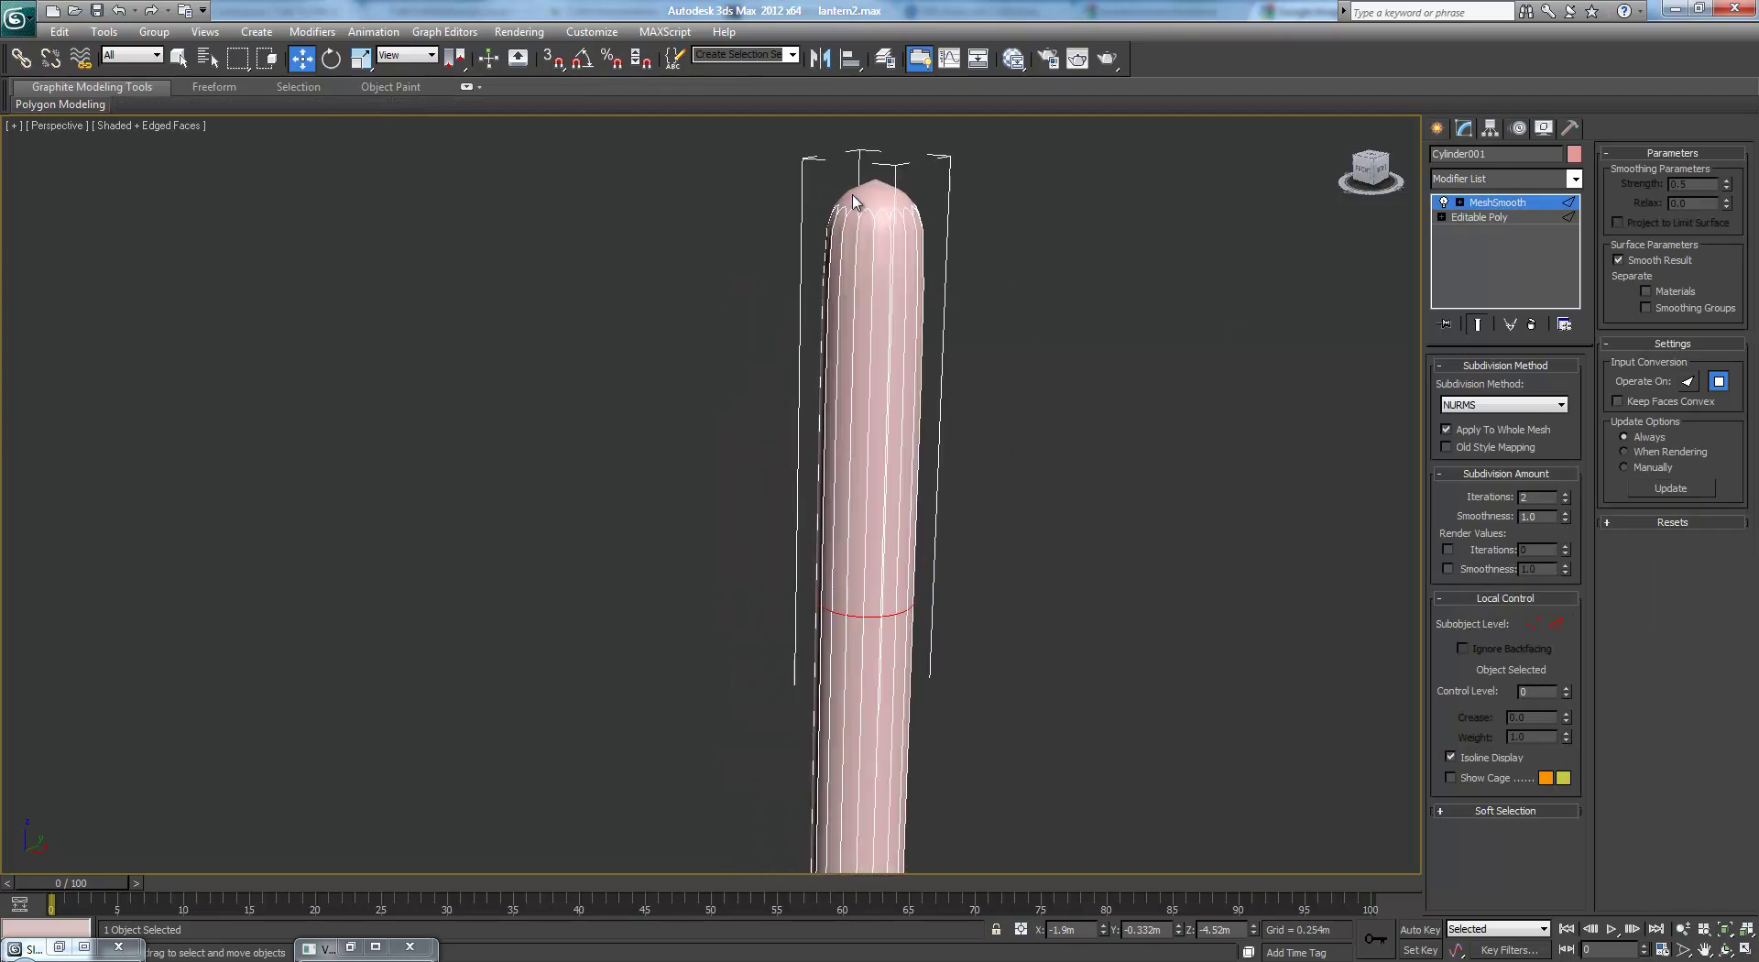
click(1564, 494)
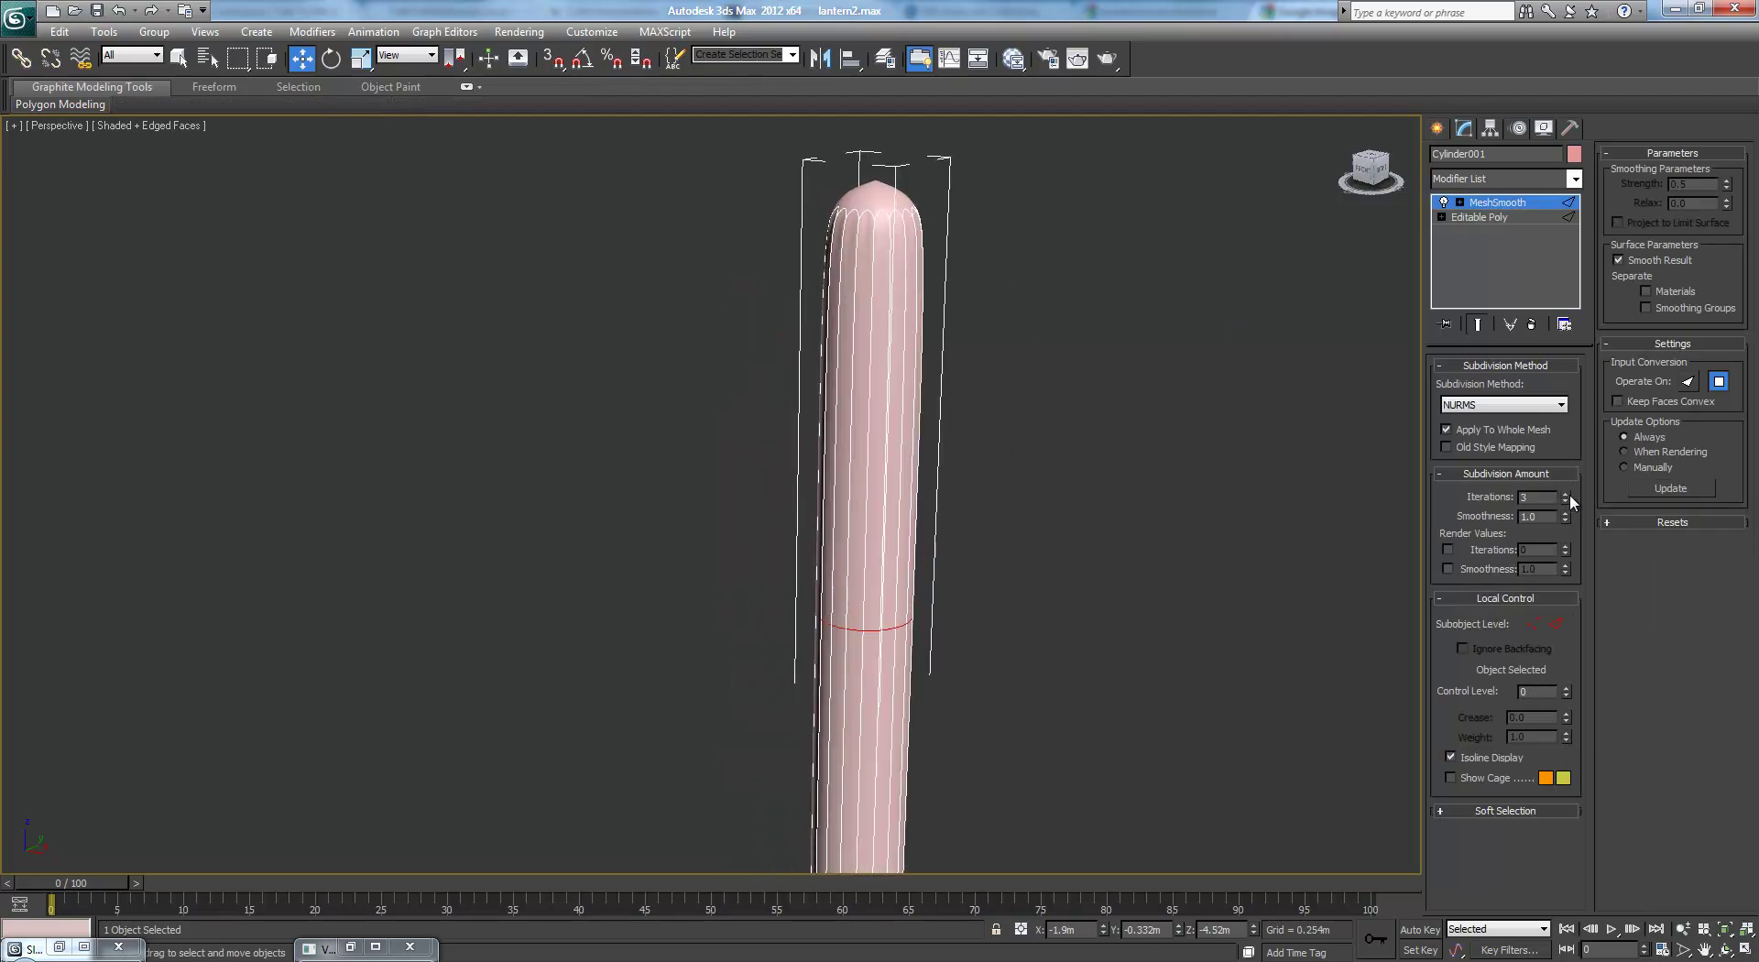
- Connect the short lengthwise edges above the upper loop to add another edge loop below the cylinder's top cap
click(1504, 218)
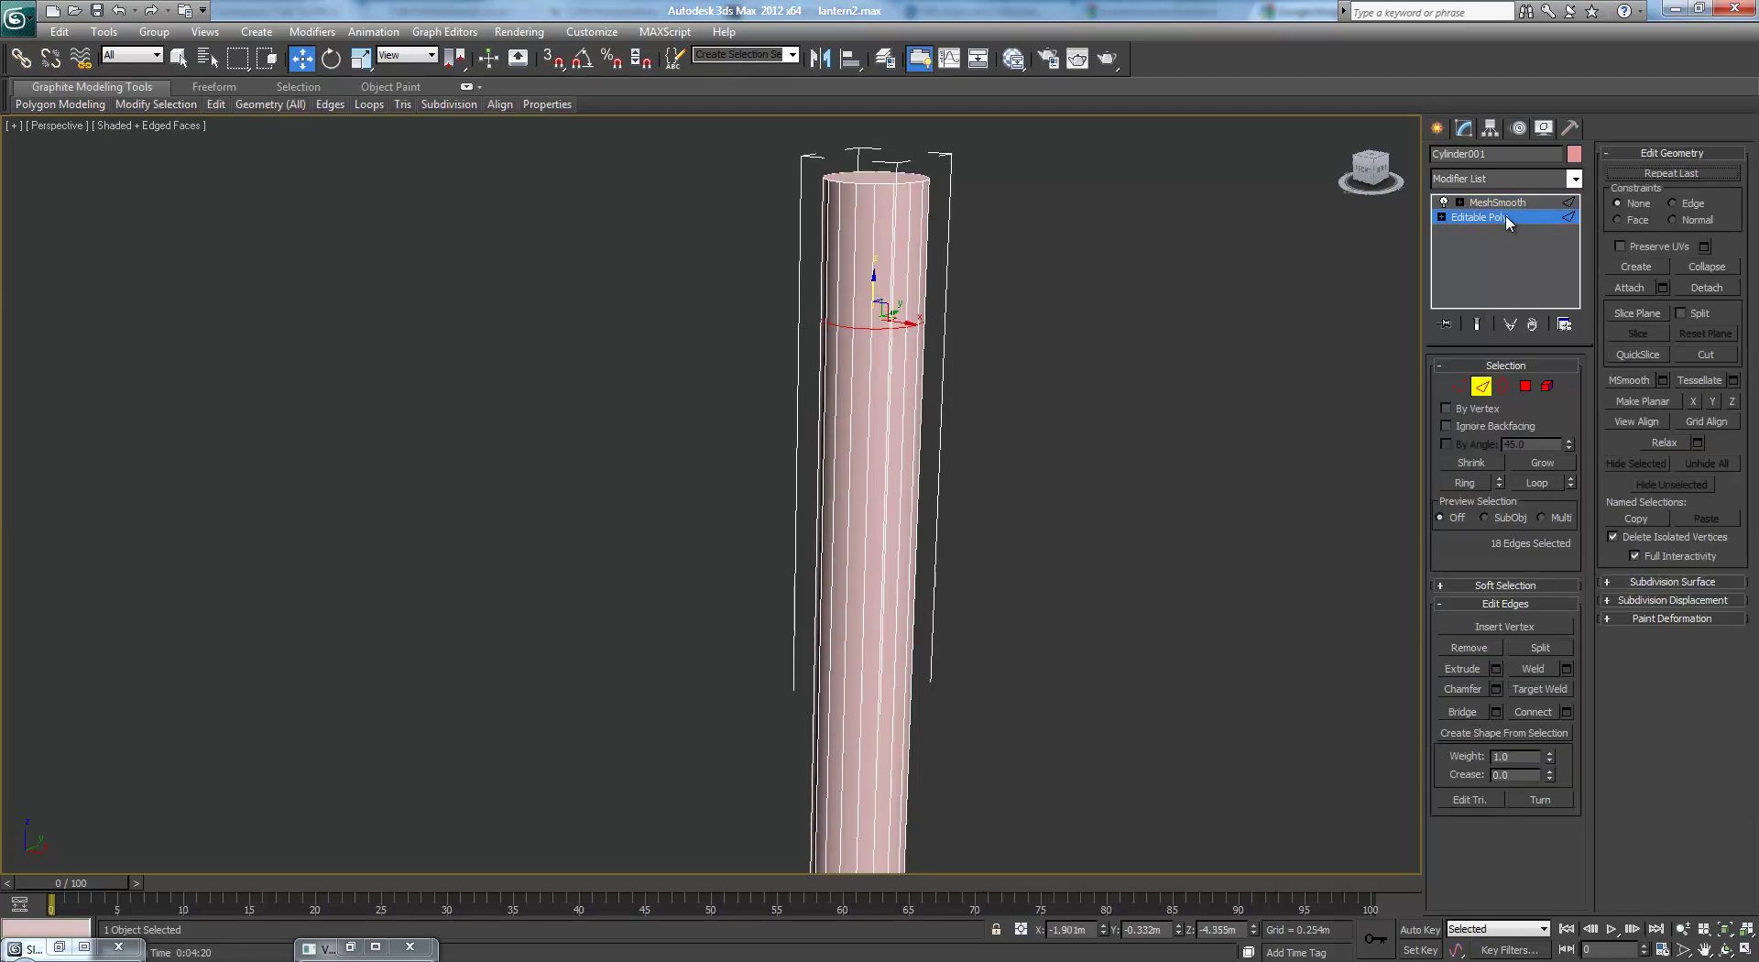
middle_drag(1013, 230, 1050, 349)
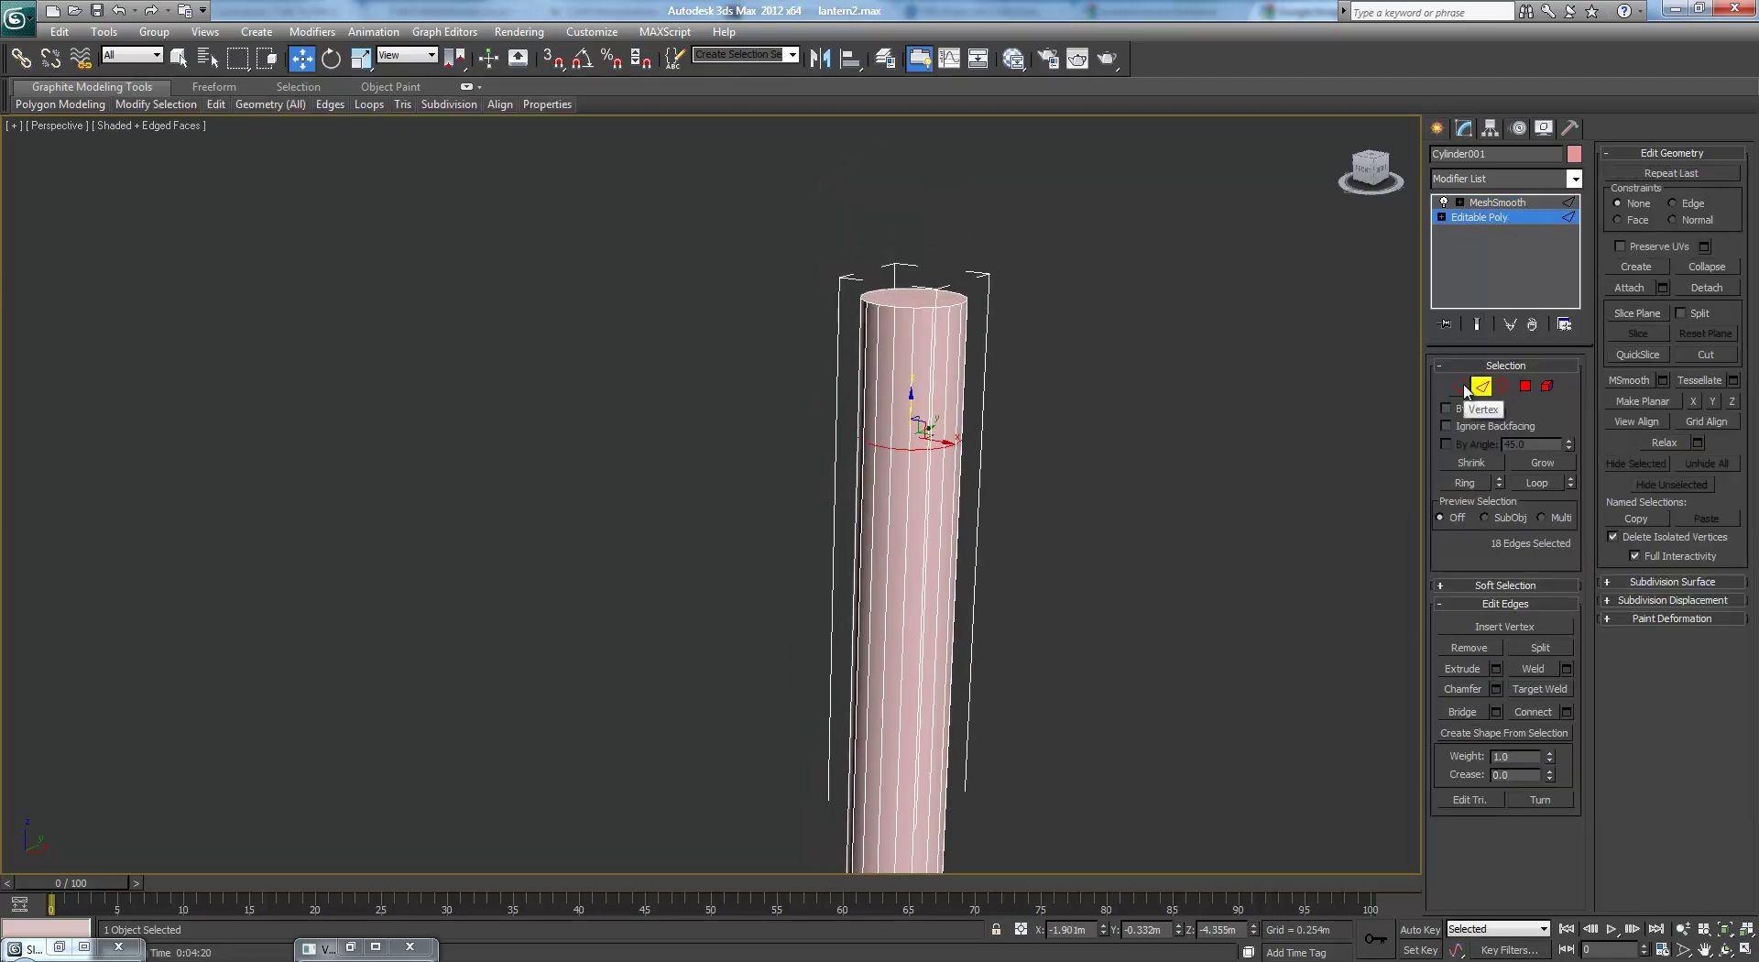
ctrl+drag(822, 346, 1299, 452)
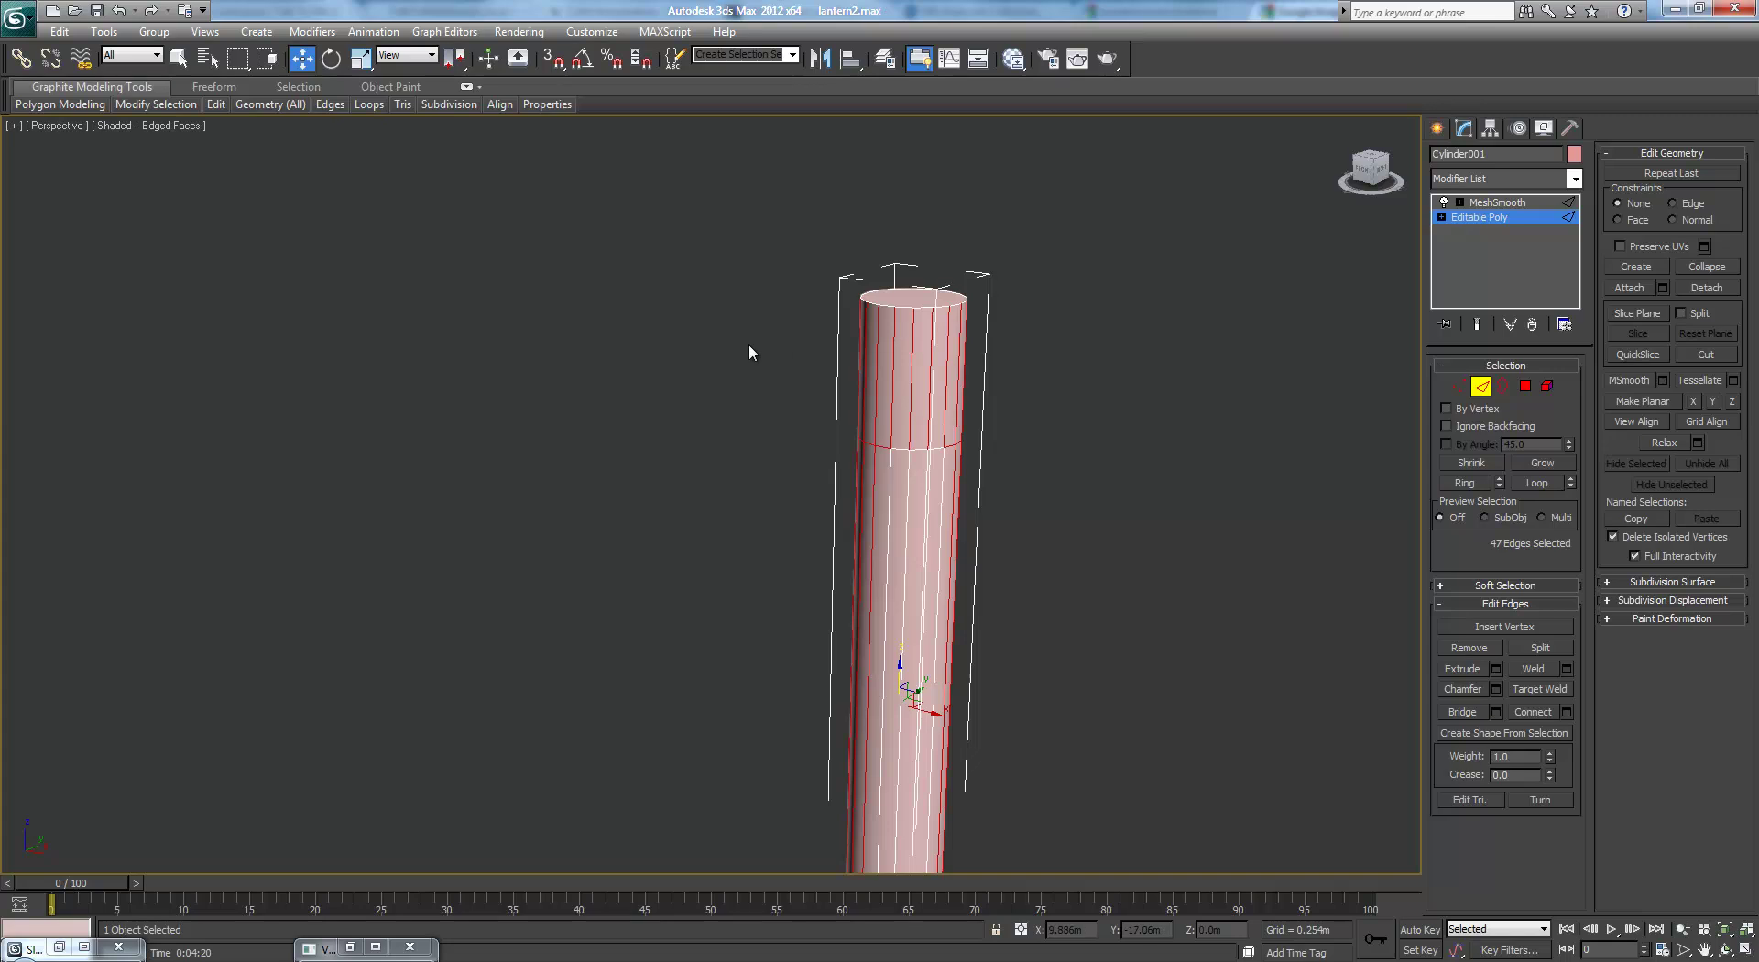
key(ctrl+z)
click(1533, 712)
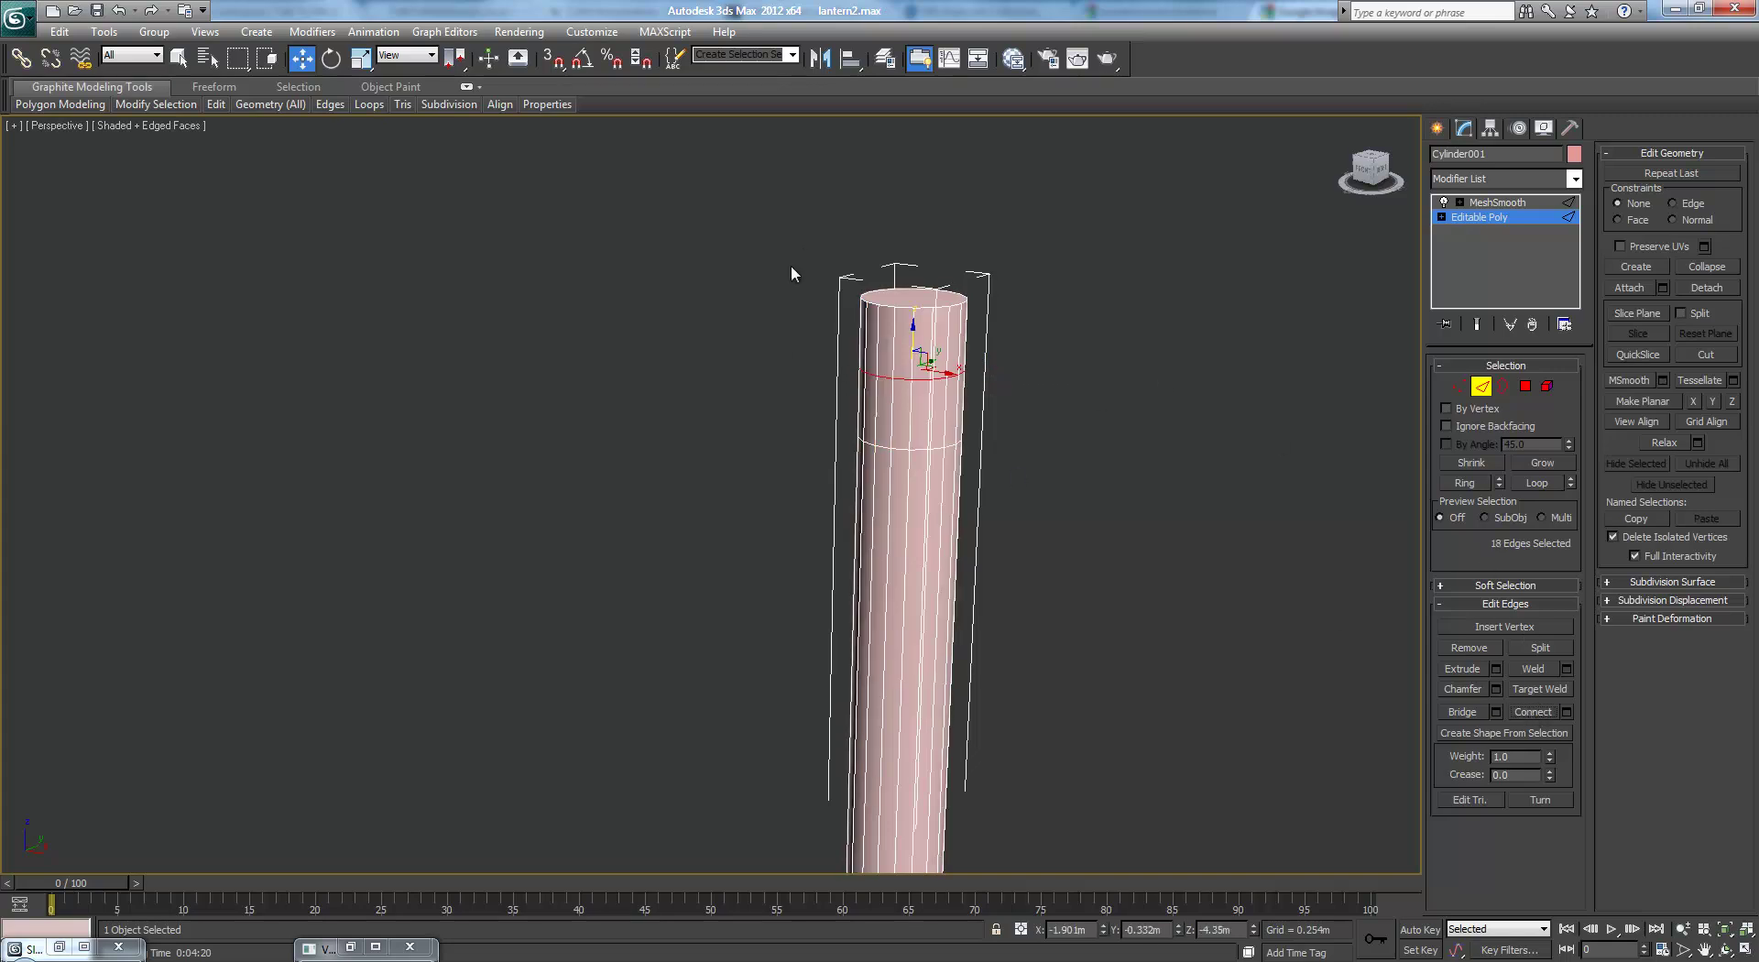
- Scale the top vertex ring inward and the ring below it slightly to taper the tip, and check the smoothed result without edge display
click(1460, 385)
drag(829, 265, 1090, 326)
key(r)
drag(897, 319, 911, 363)
drag(772, 327, 1030, 413)
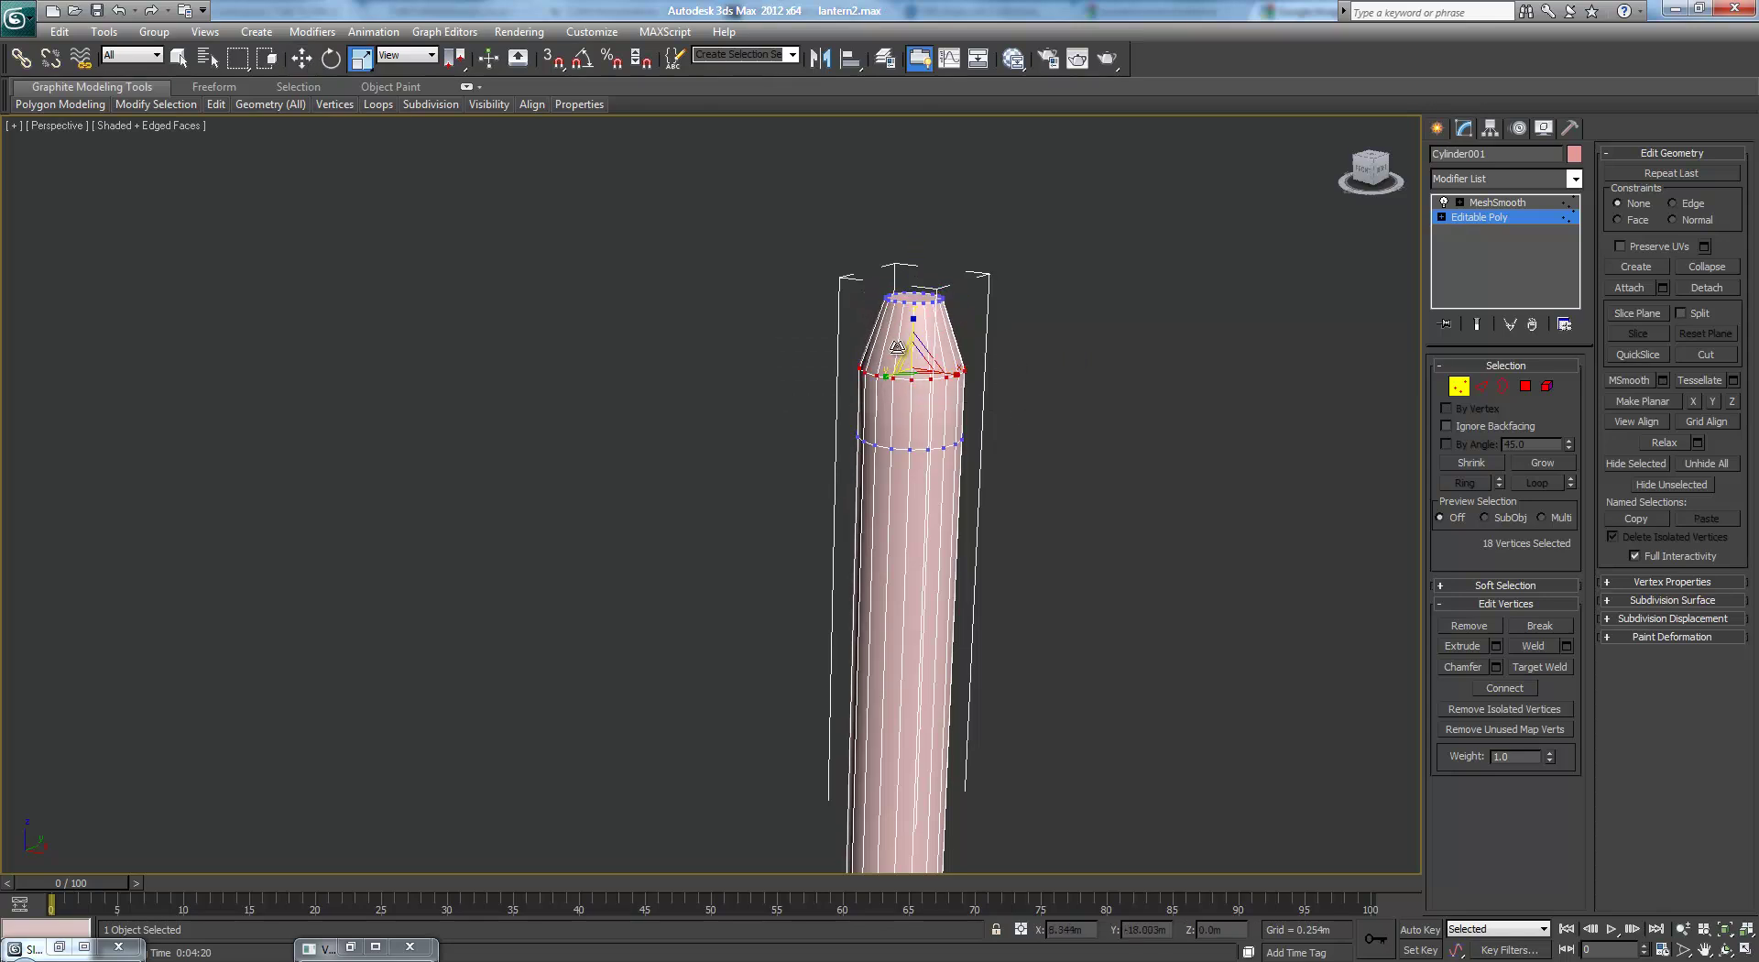
click(1485, 202)
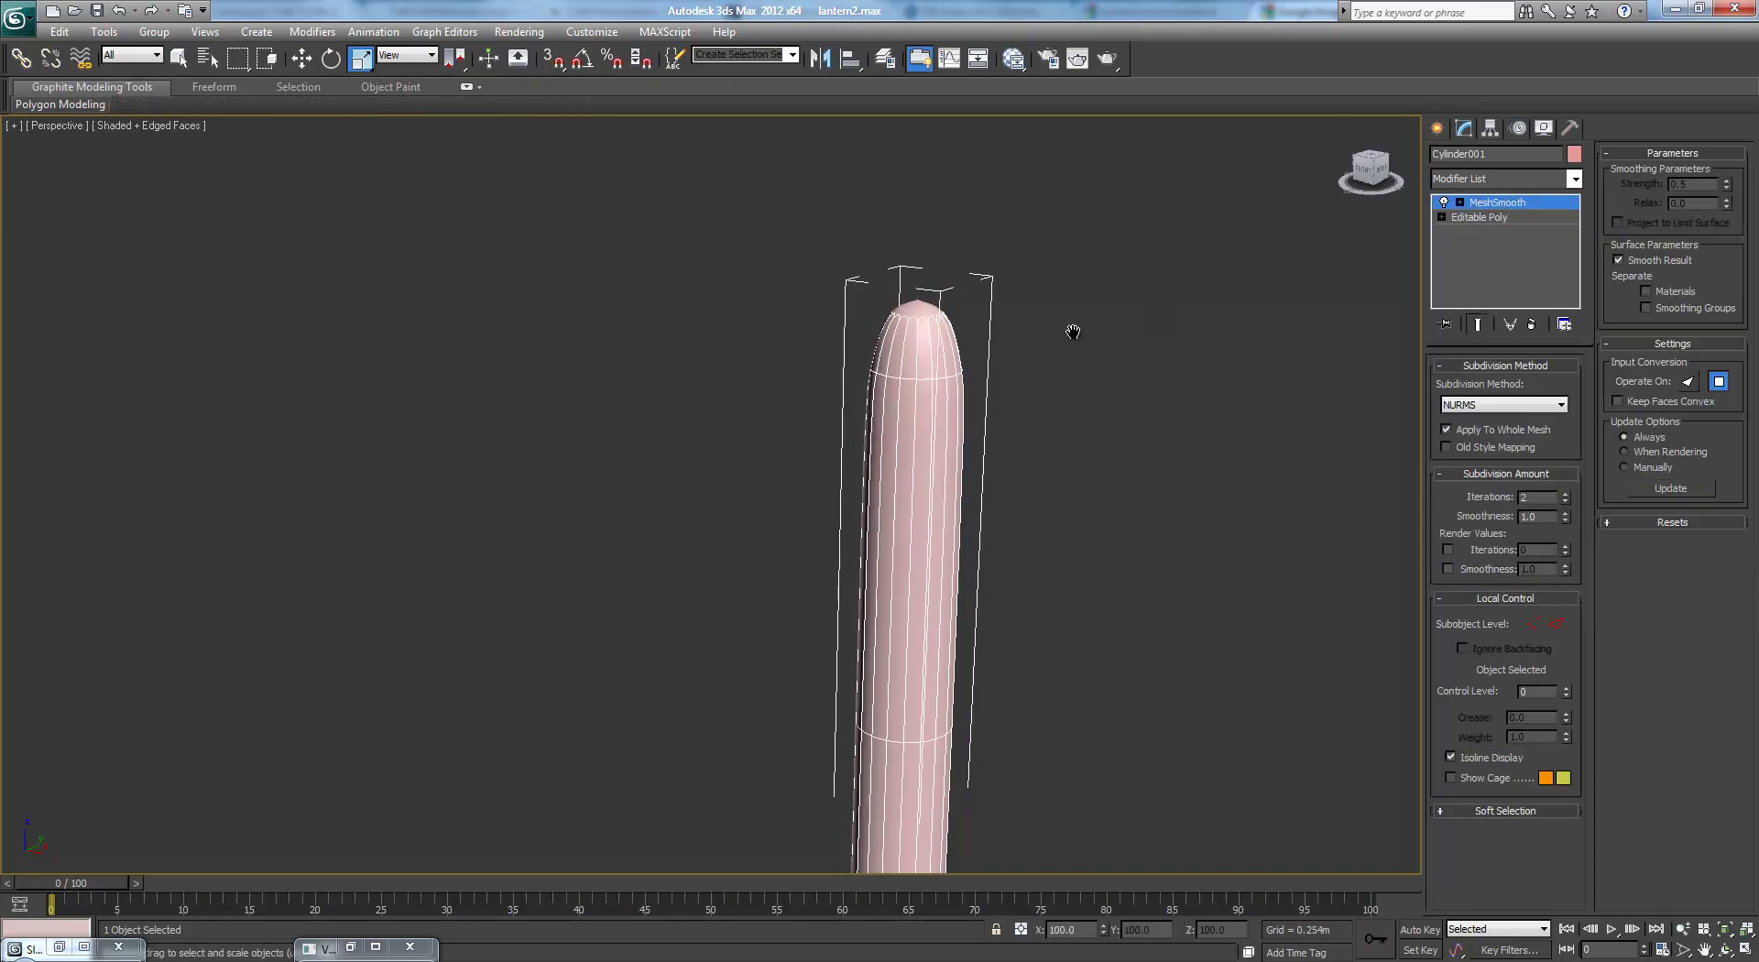
key(F4)
scroll(1081, 348, down, 4)
scroll(1085, 360, up, 4)
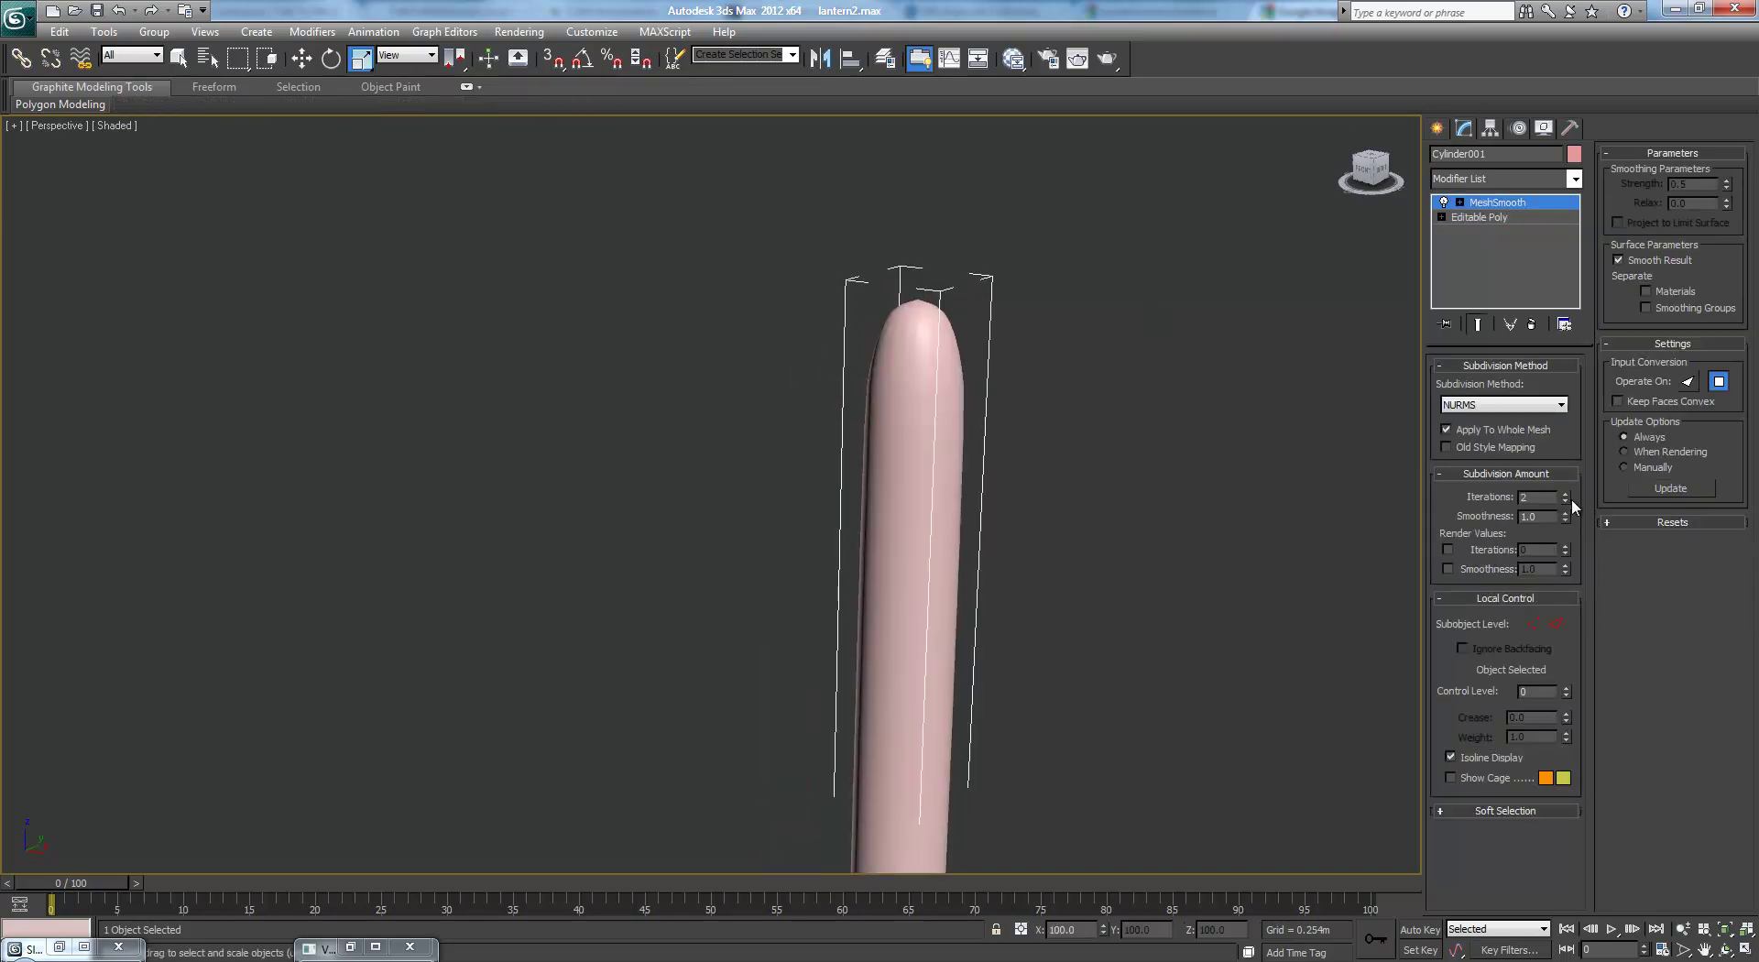
- Try to select the edge loop around the tip's top rim in wireframe display, starting from one rim edge
click(1521, 217)
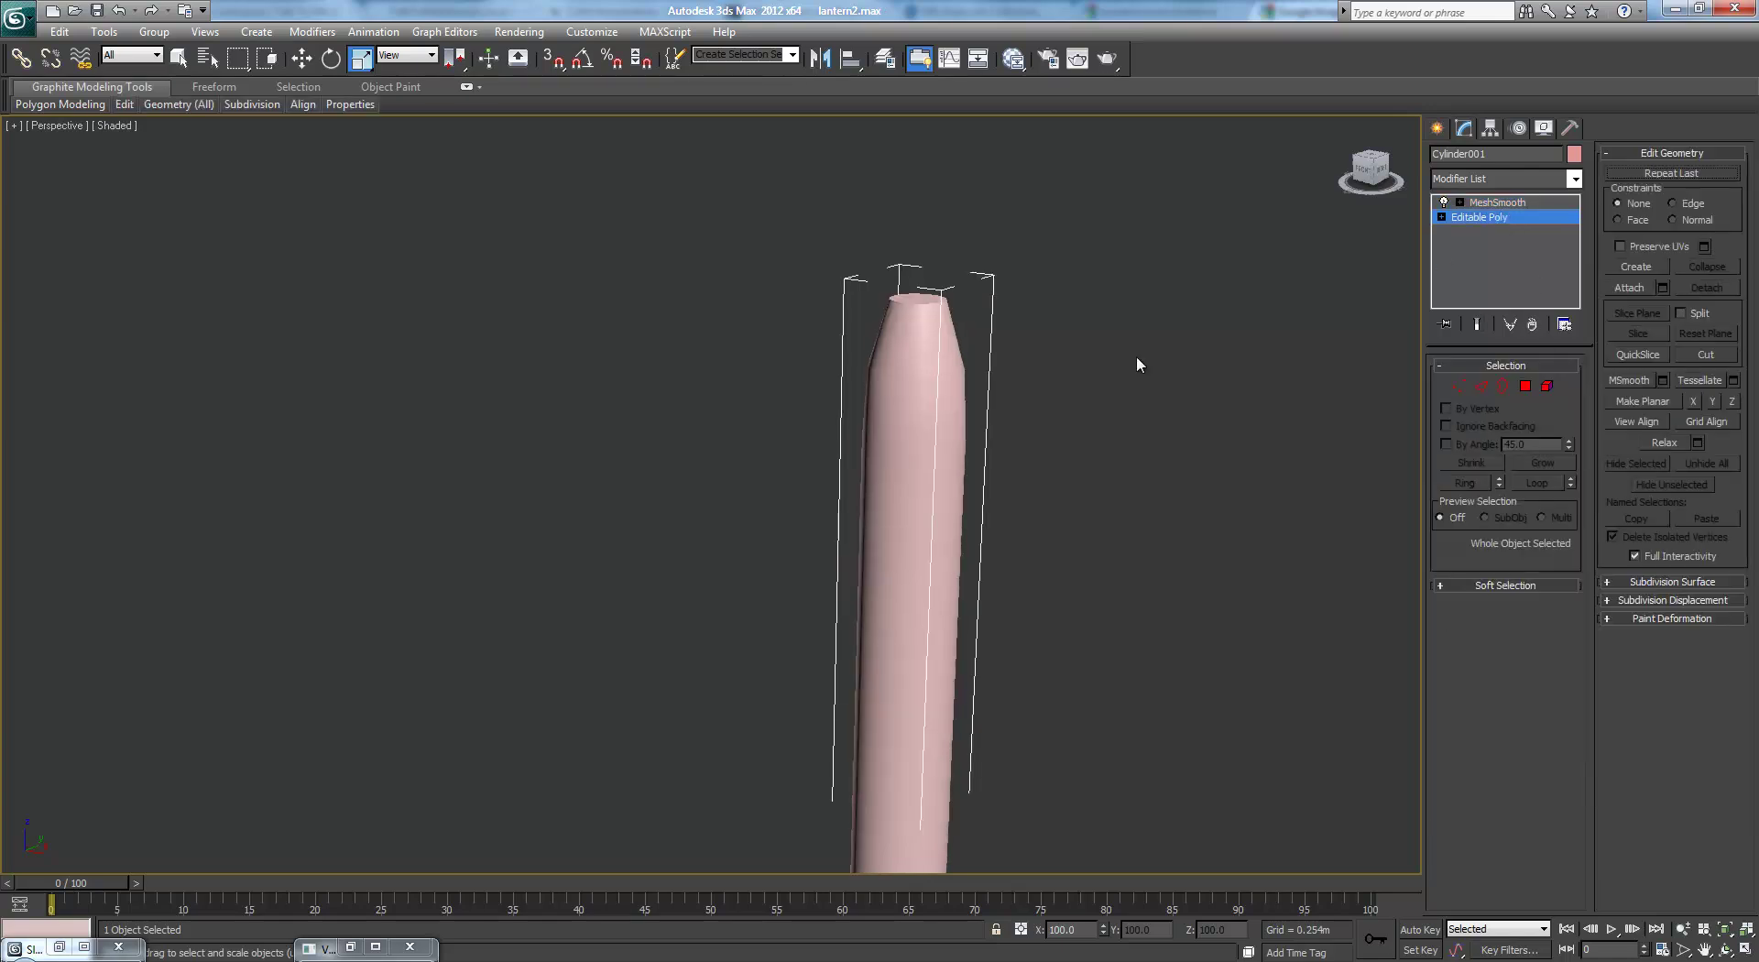
scroll(1120, 351, up, 5)
click(1481, 386)
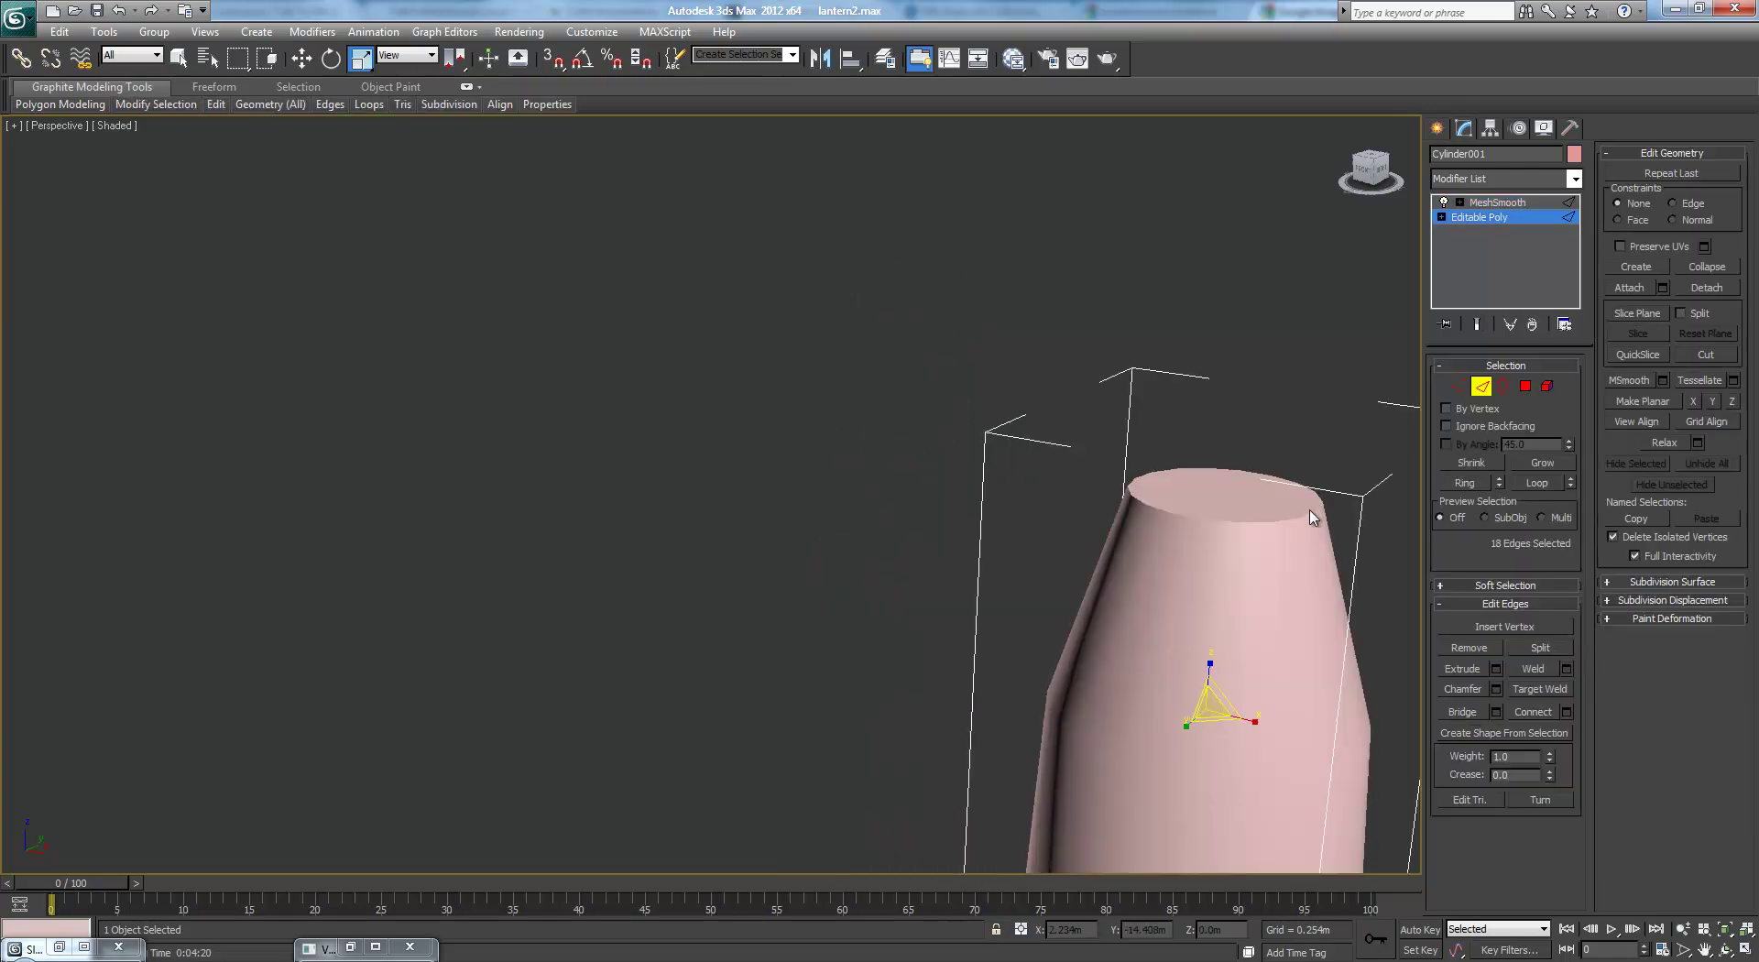
key(F3)
key(F3)
key(F3)
click(1289, 524)
click(1544, 484)
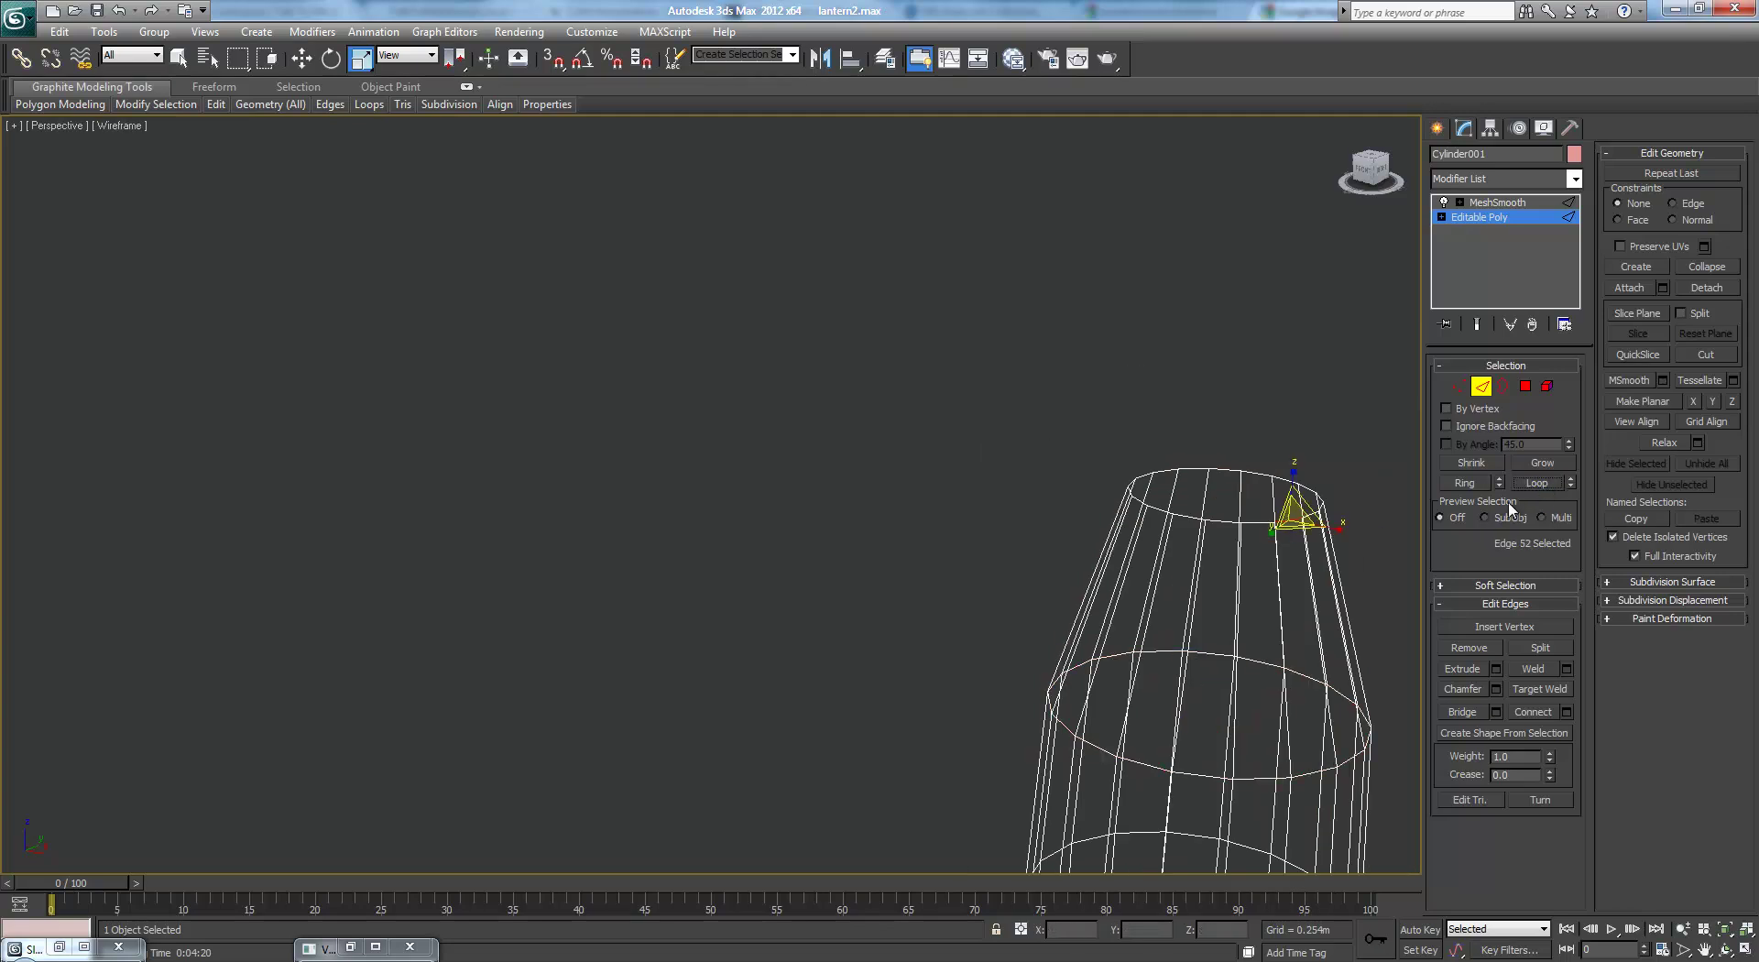
- Select only the edges around the tip's top rim, chamfer them by a small amount and return to the MeshSmooth level
click(1457, 386)
drag(1110, 451, 1321, 532)
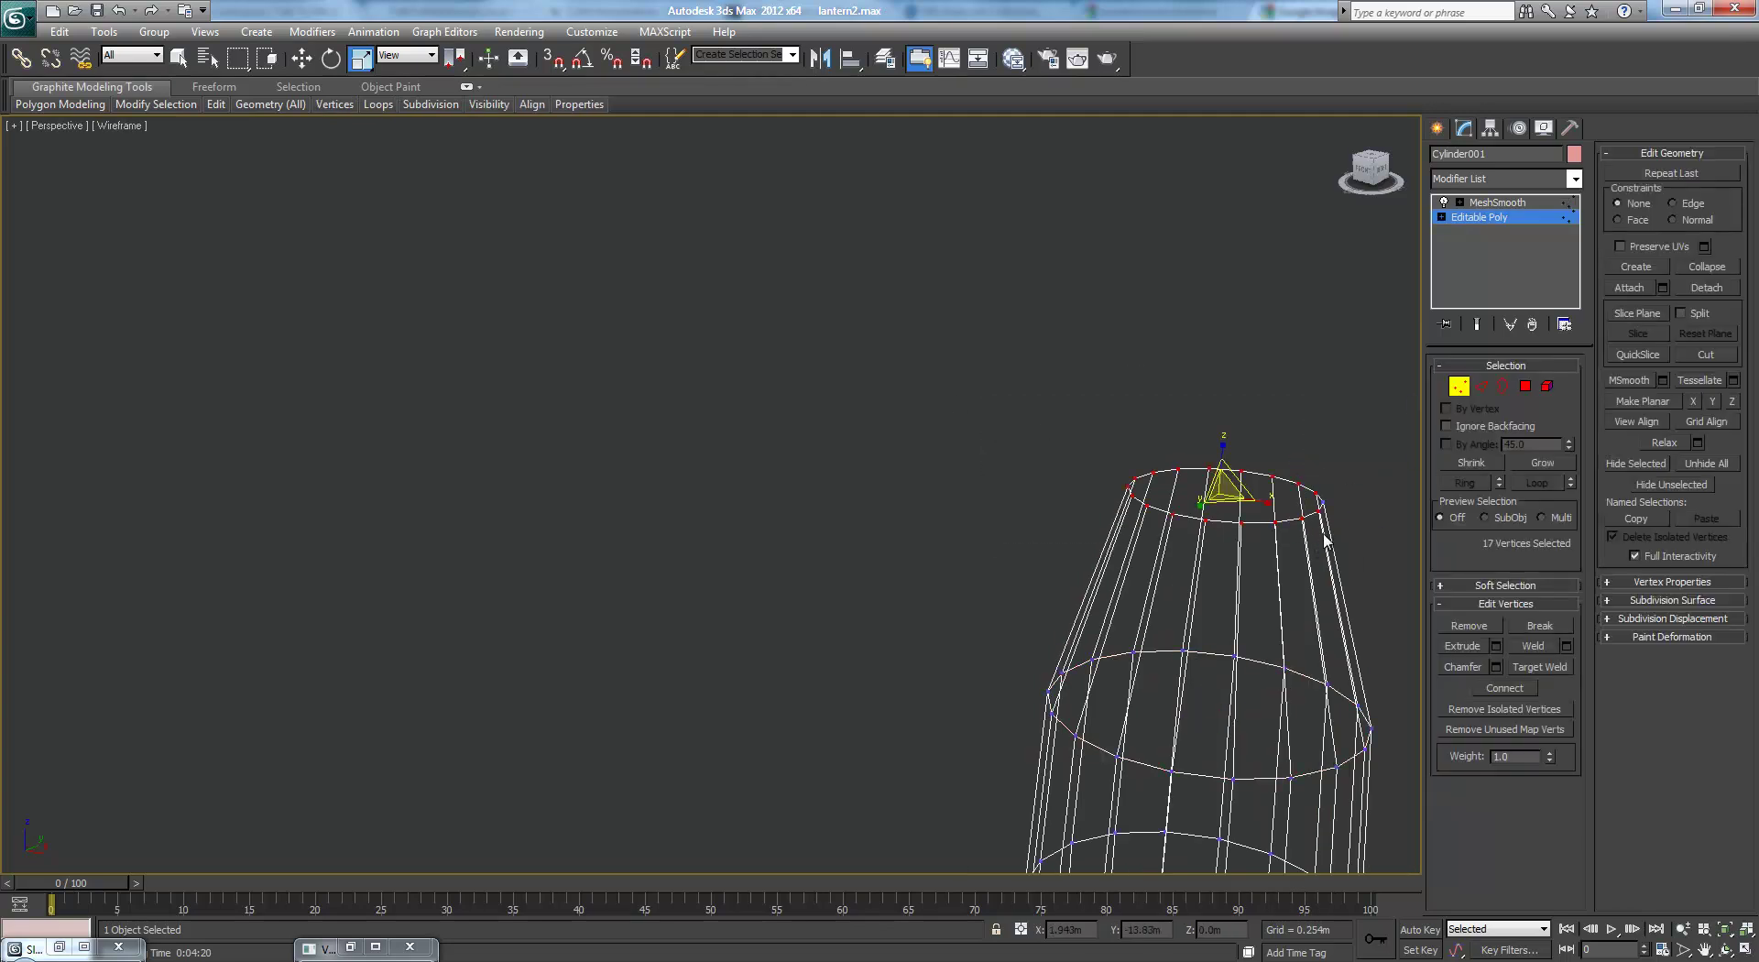
click(1503, 386)
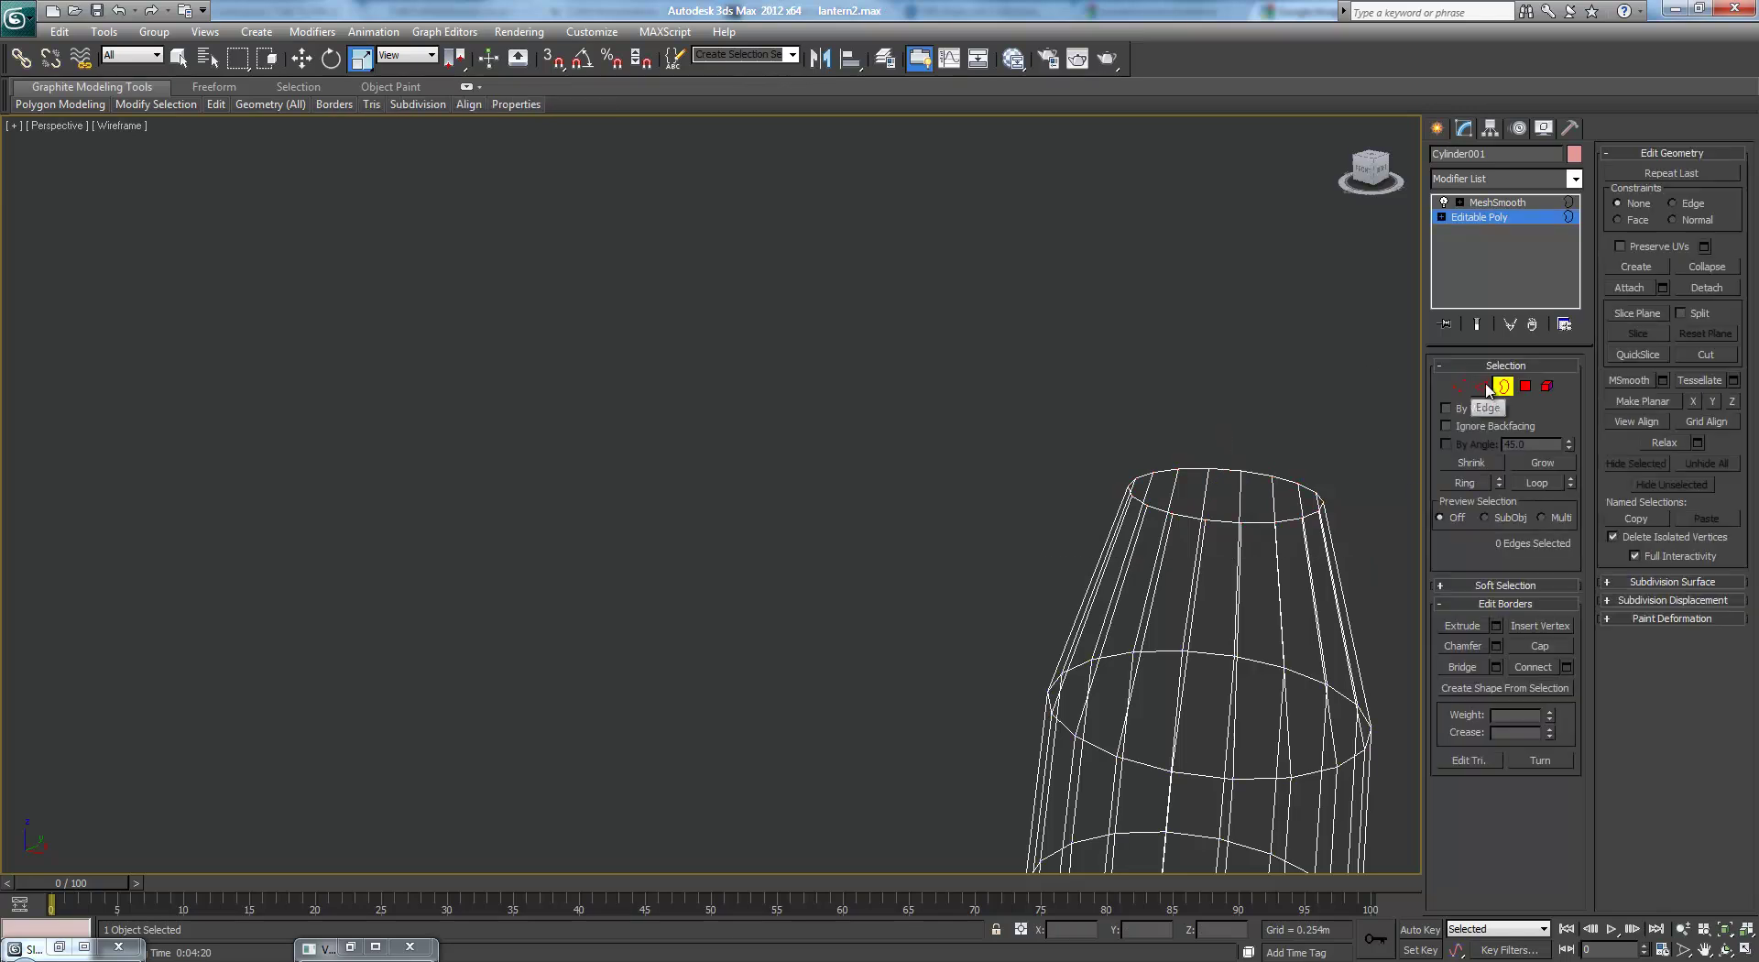
drag(1088, 404, 1282, 519)
click(1458, 386)
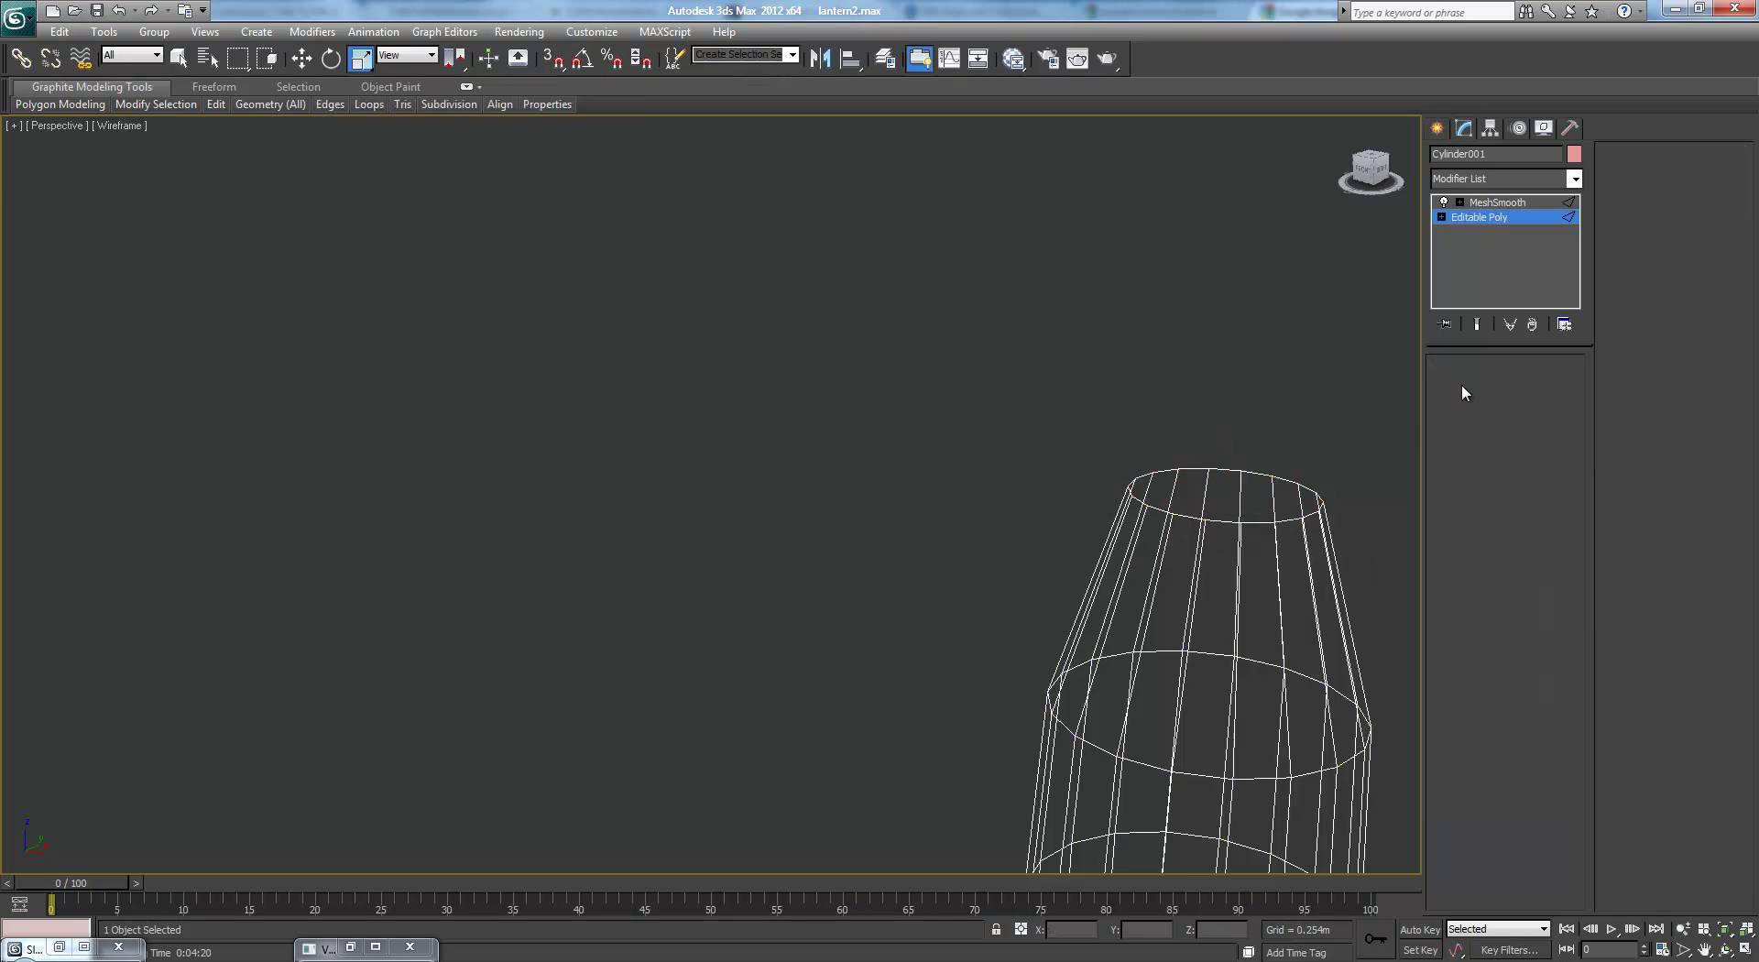
ctrl+click(1483, 388)
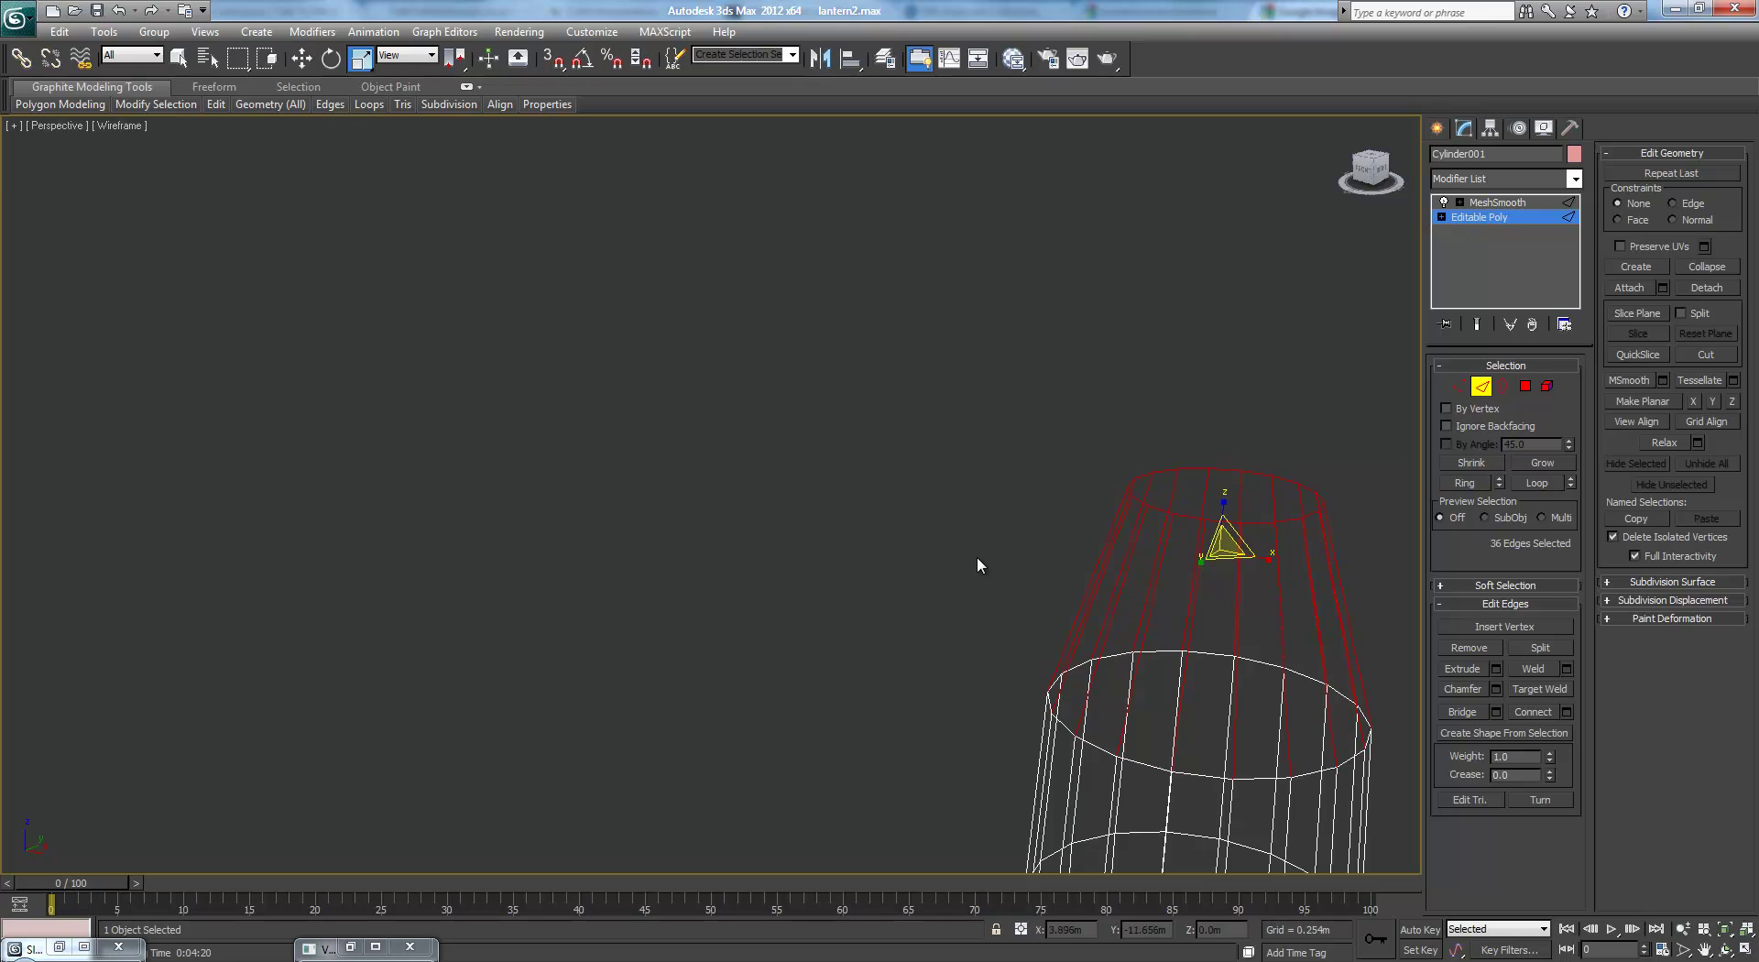
alt+drag(1105, 619, 1402, 676)
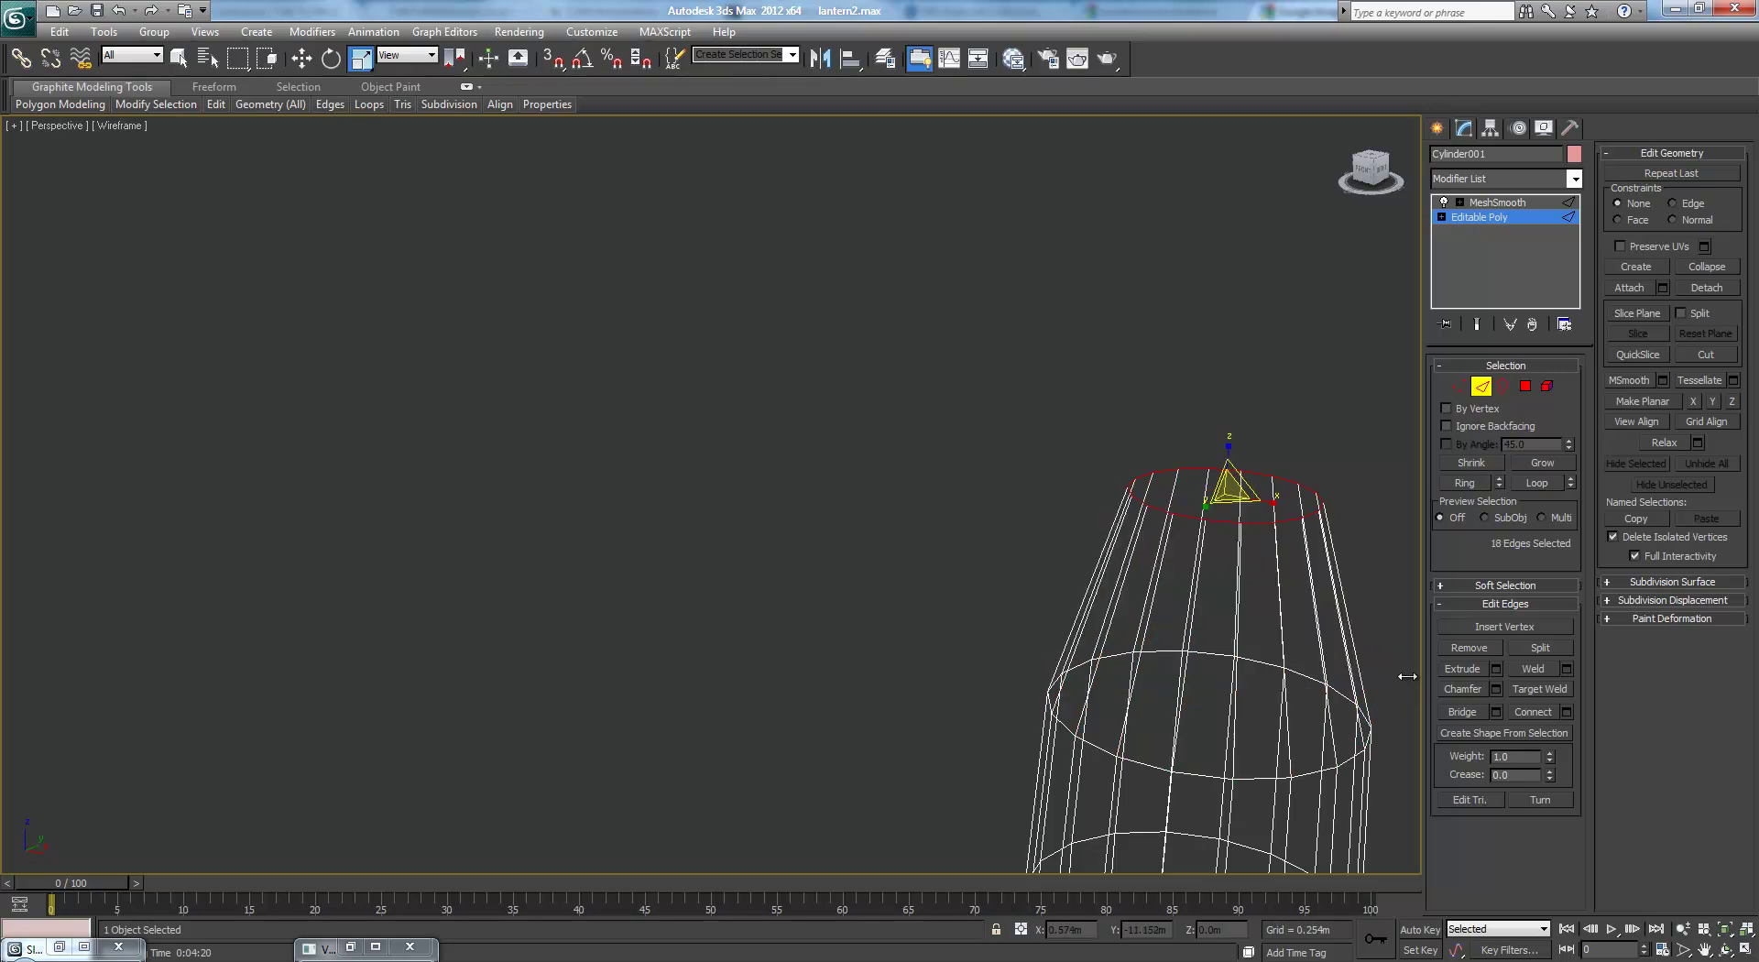
click(1494, 688)
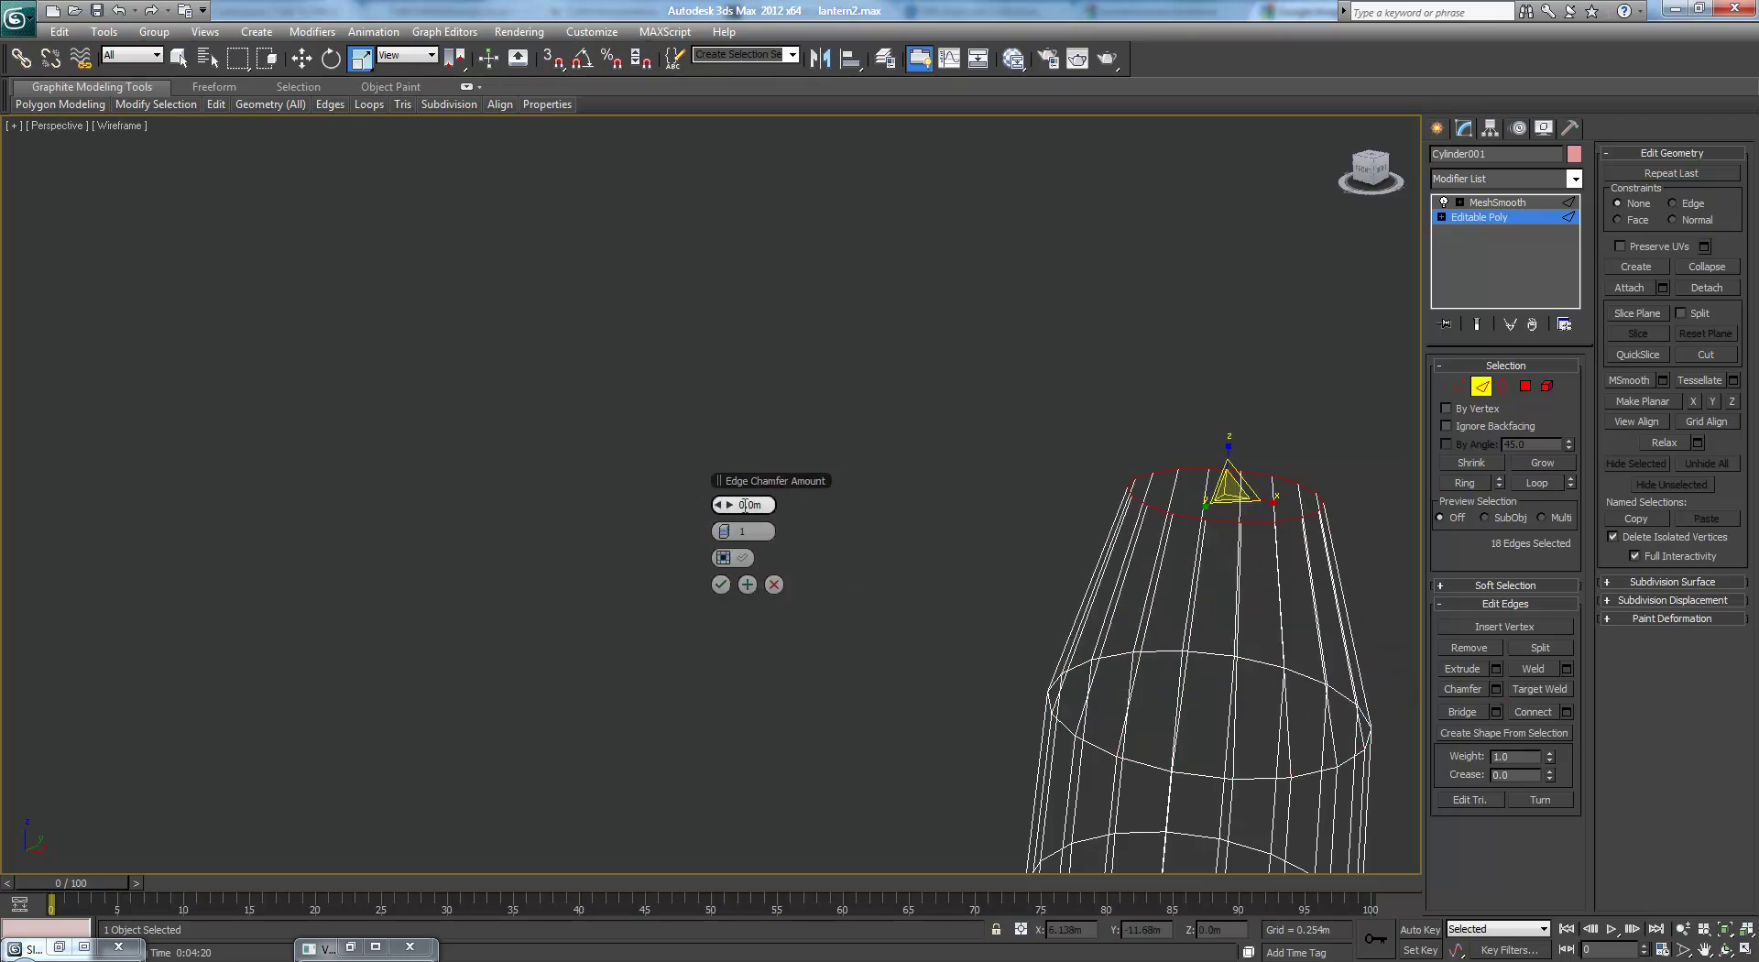
drag(726, 504, 729, 503)
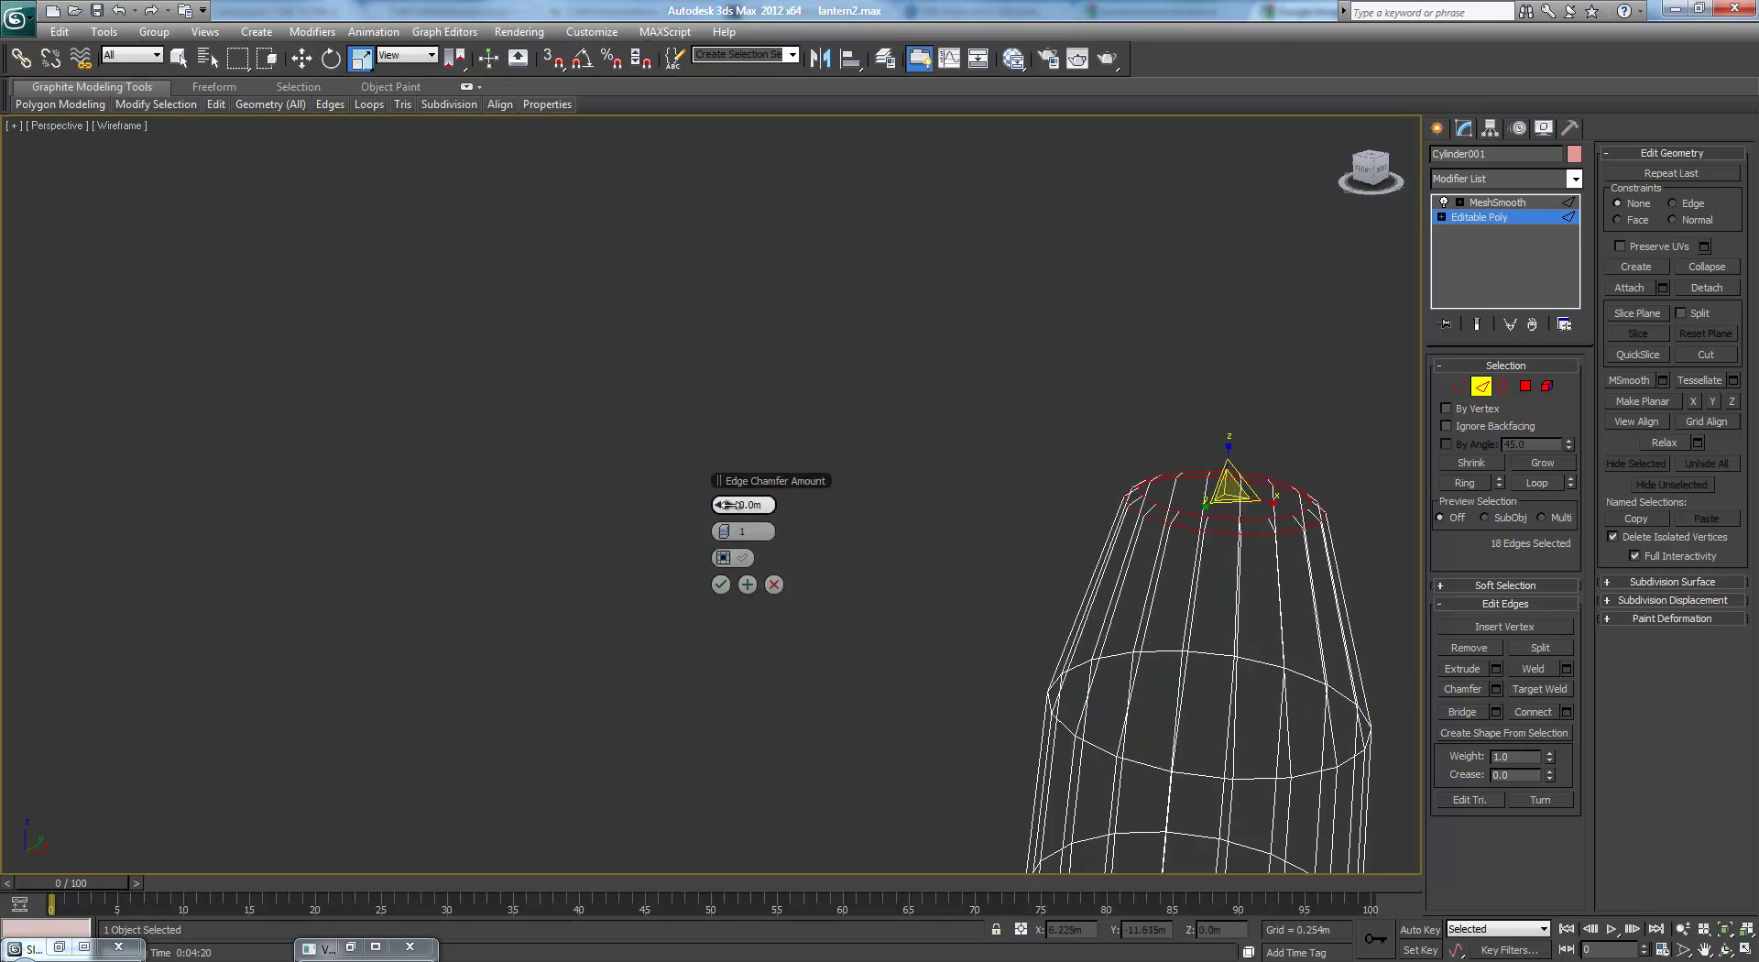
click(722, 586)
click(1481, 217)
click(1482, 204)
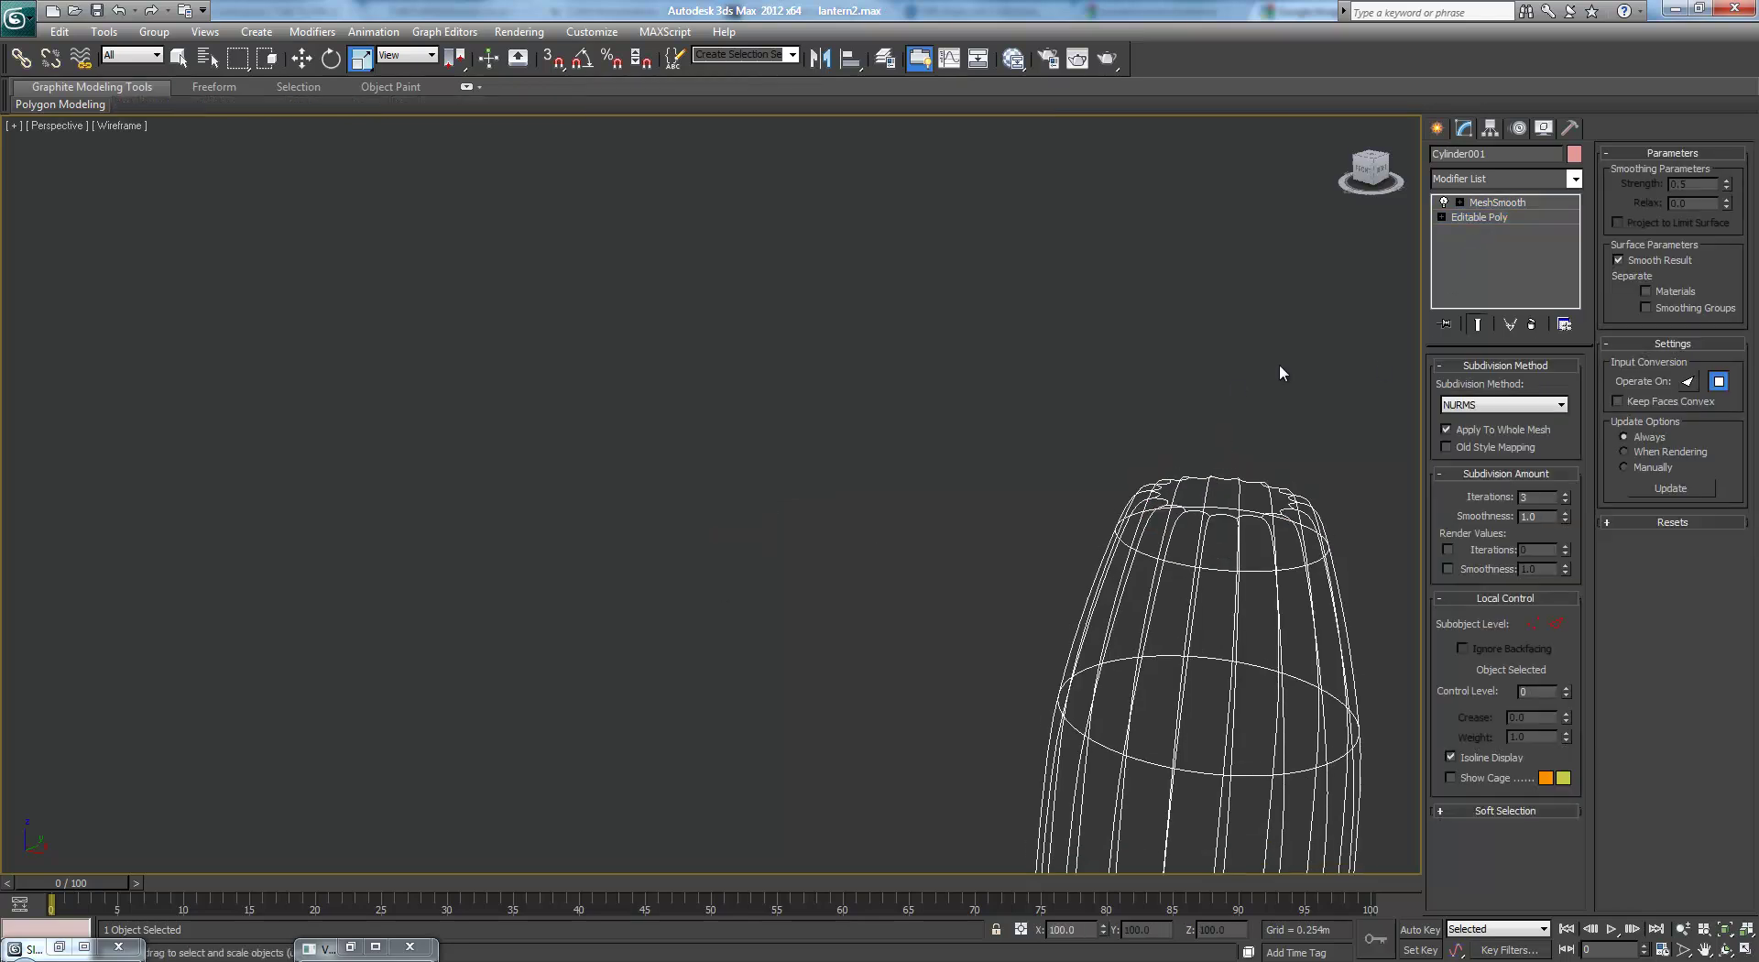
- Connect the lengthwise edges of the cylinder's long shaft section with a new edge loop for the bottom end
key(F3)
scroll(1095, 381, down, 3)
alt+middle_drag(1096, 381, 905, 371)
click(1523, 220)
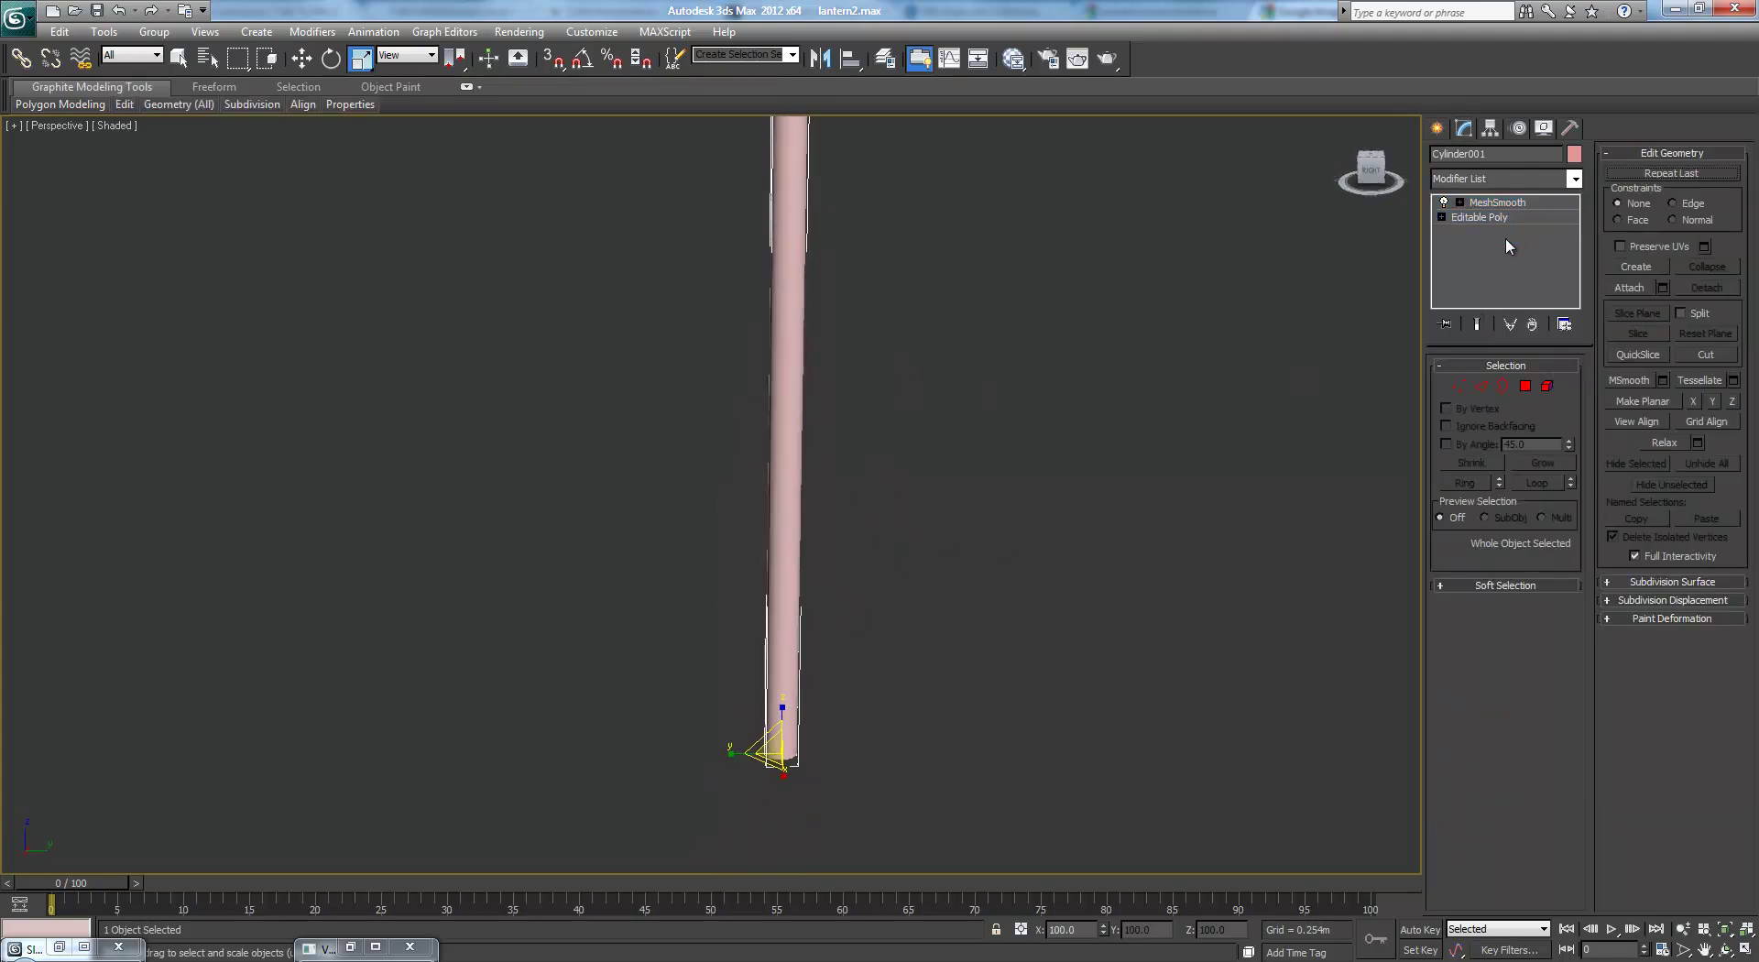
click(1524, 386)
alt+middle_drag(953, 430, 1218, 381)
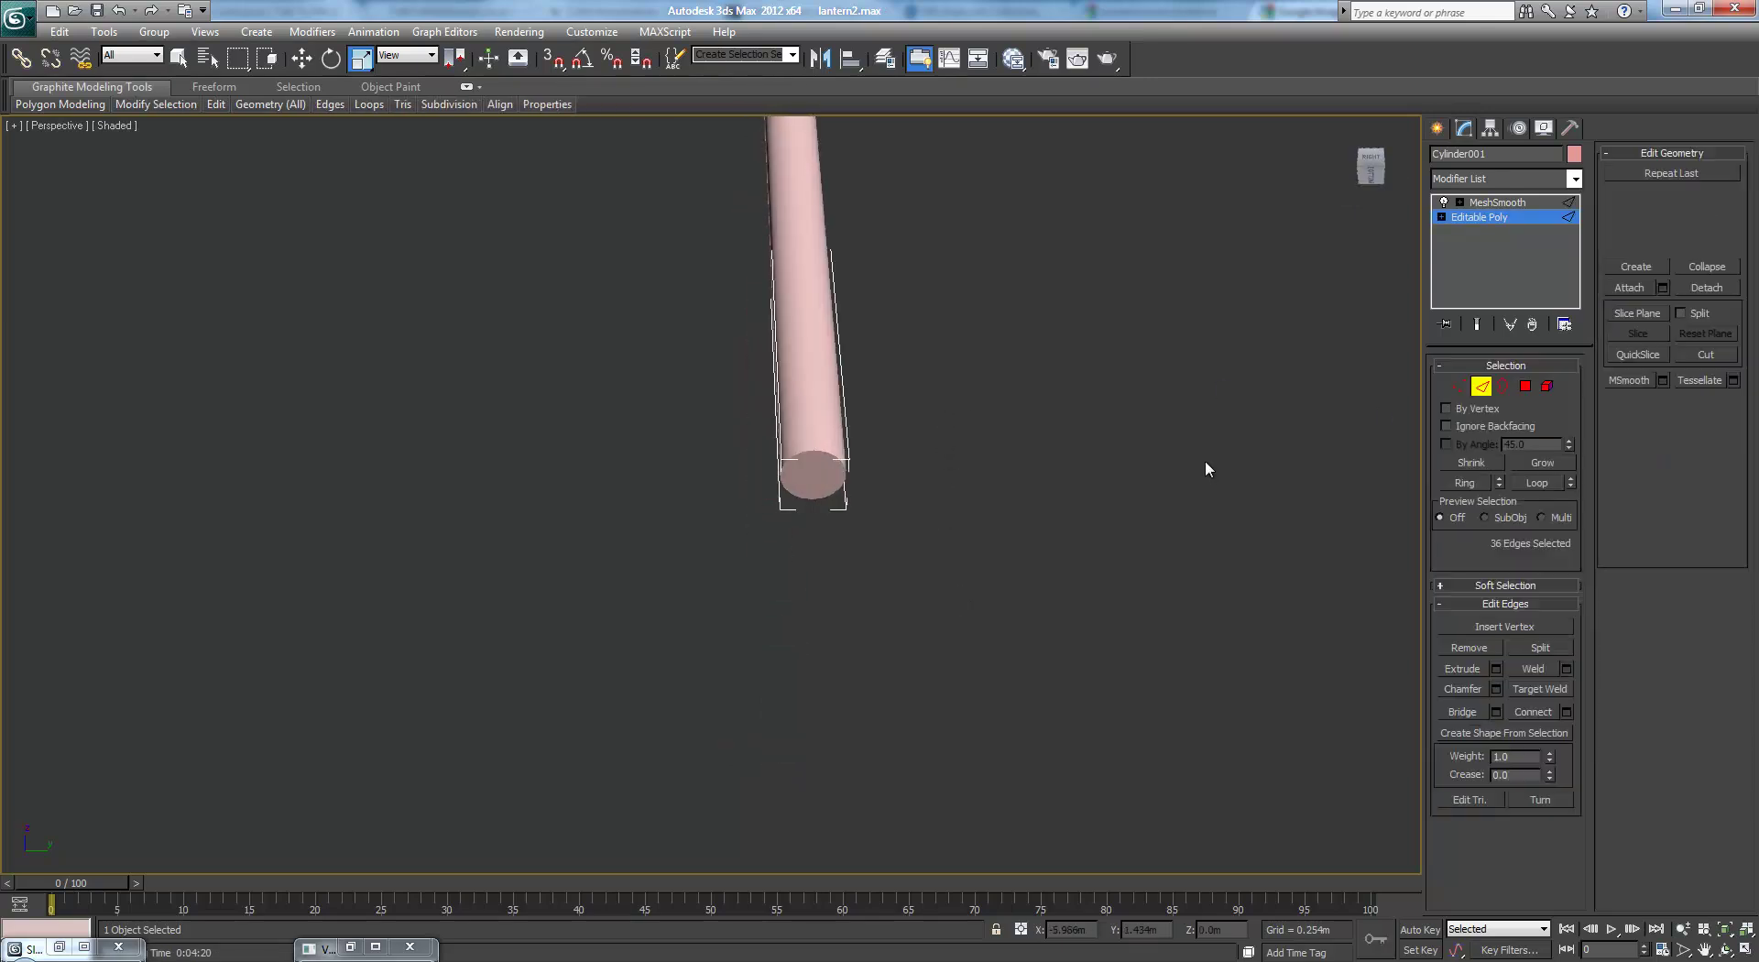
middle_drag(1206, 461, 1193, 509)
key(F3)
alt+middle_drag(1008, 447, 1006, 451)
drag(597, 421, 1086, 473)
click(1545, 716)
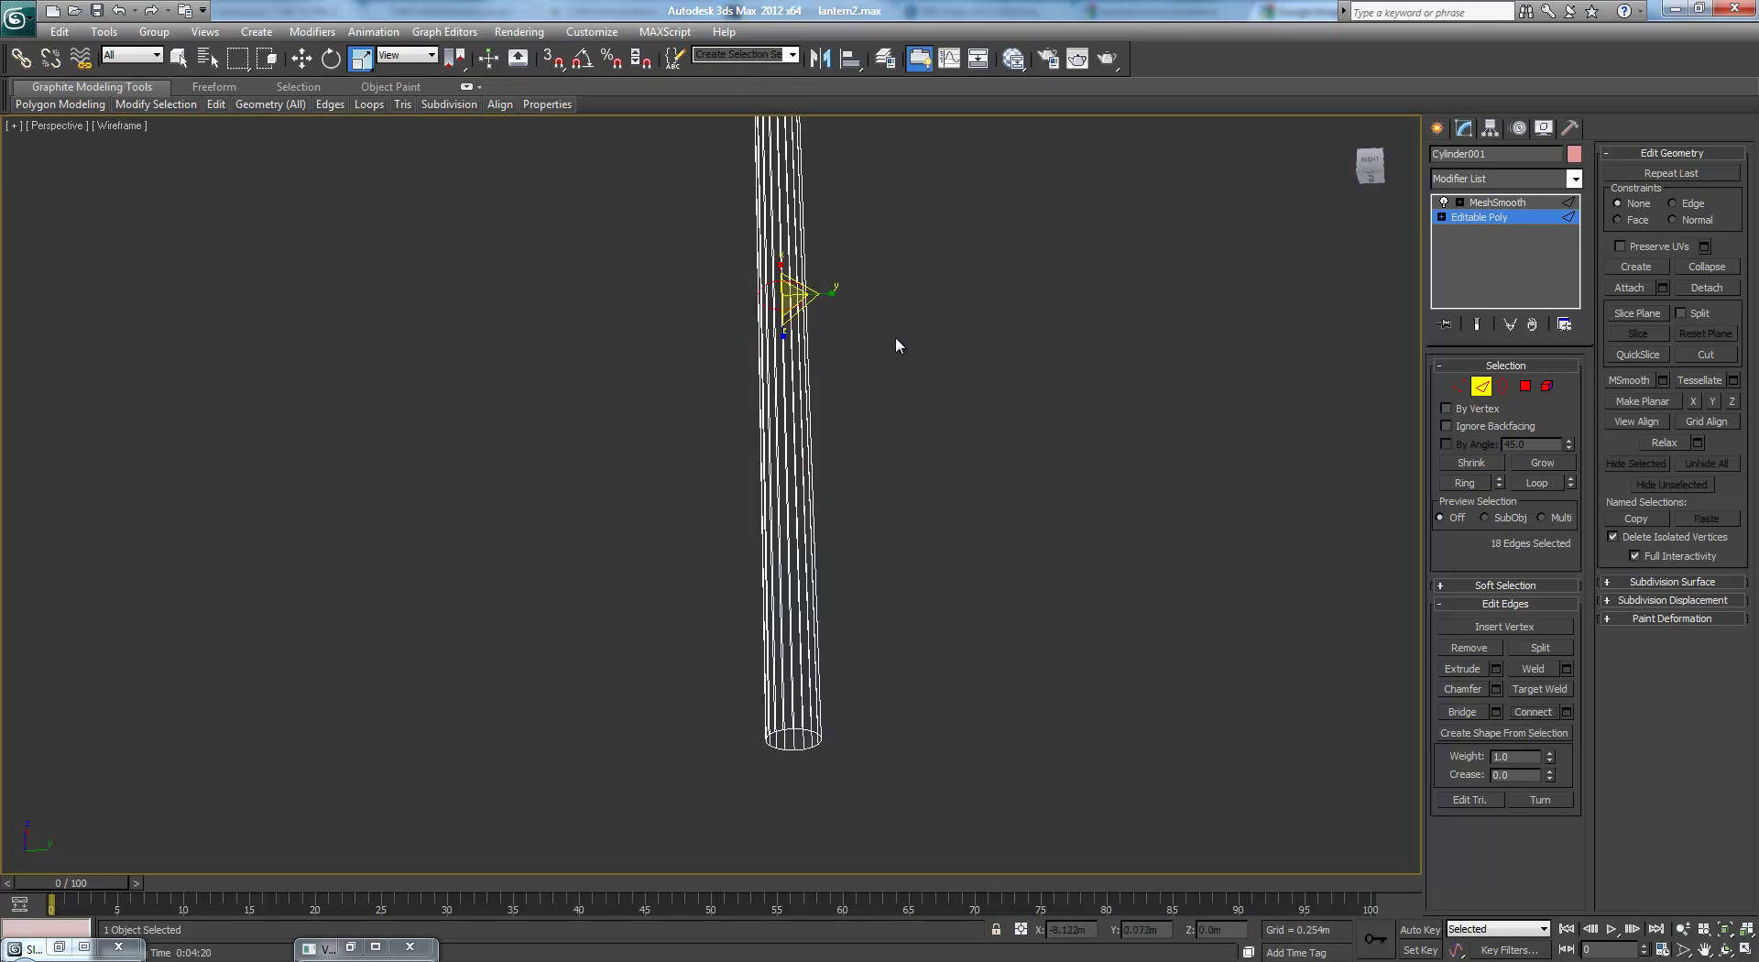
- Move the new edge loop about 0.082 m down along Z, close to the bottom rim, and return to the MeshSmooth level
key(w)
drag(783, 266, 854, 703)
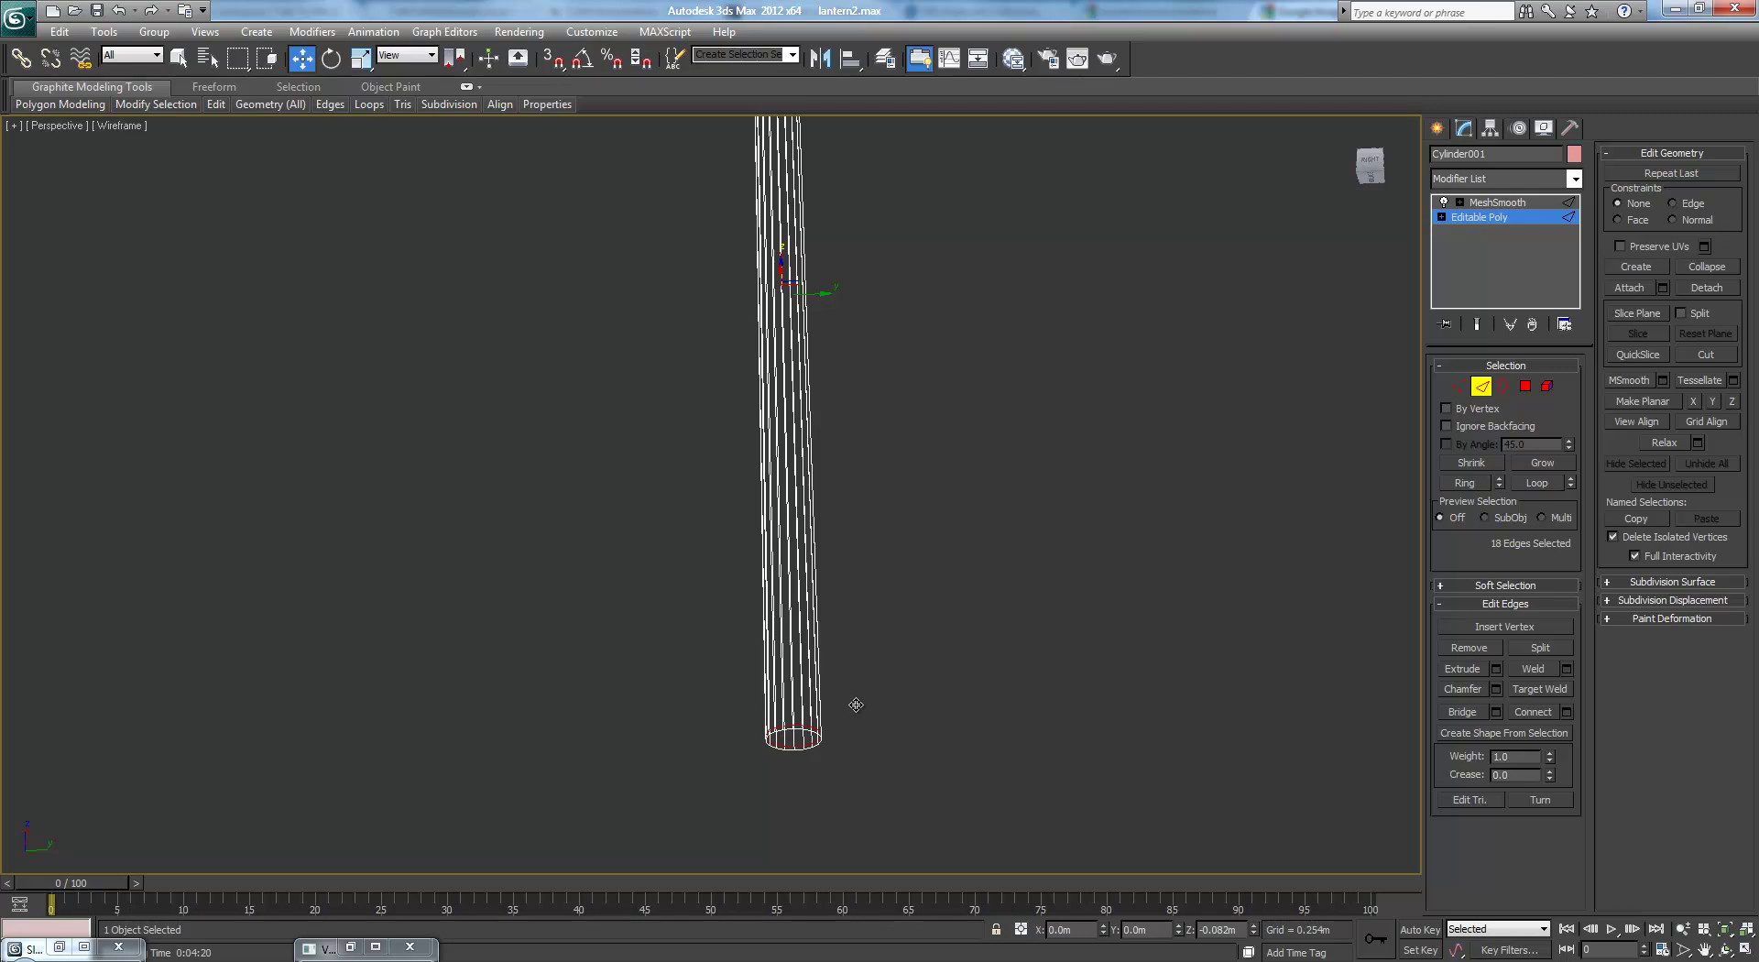
click(1495, 202)
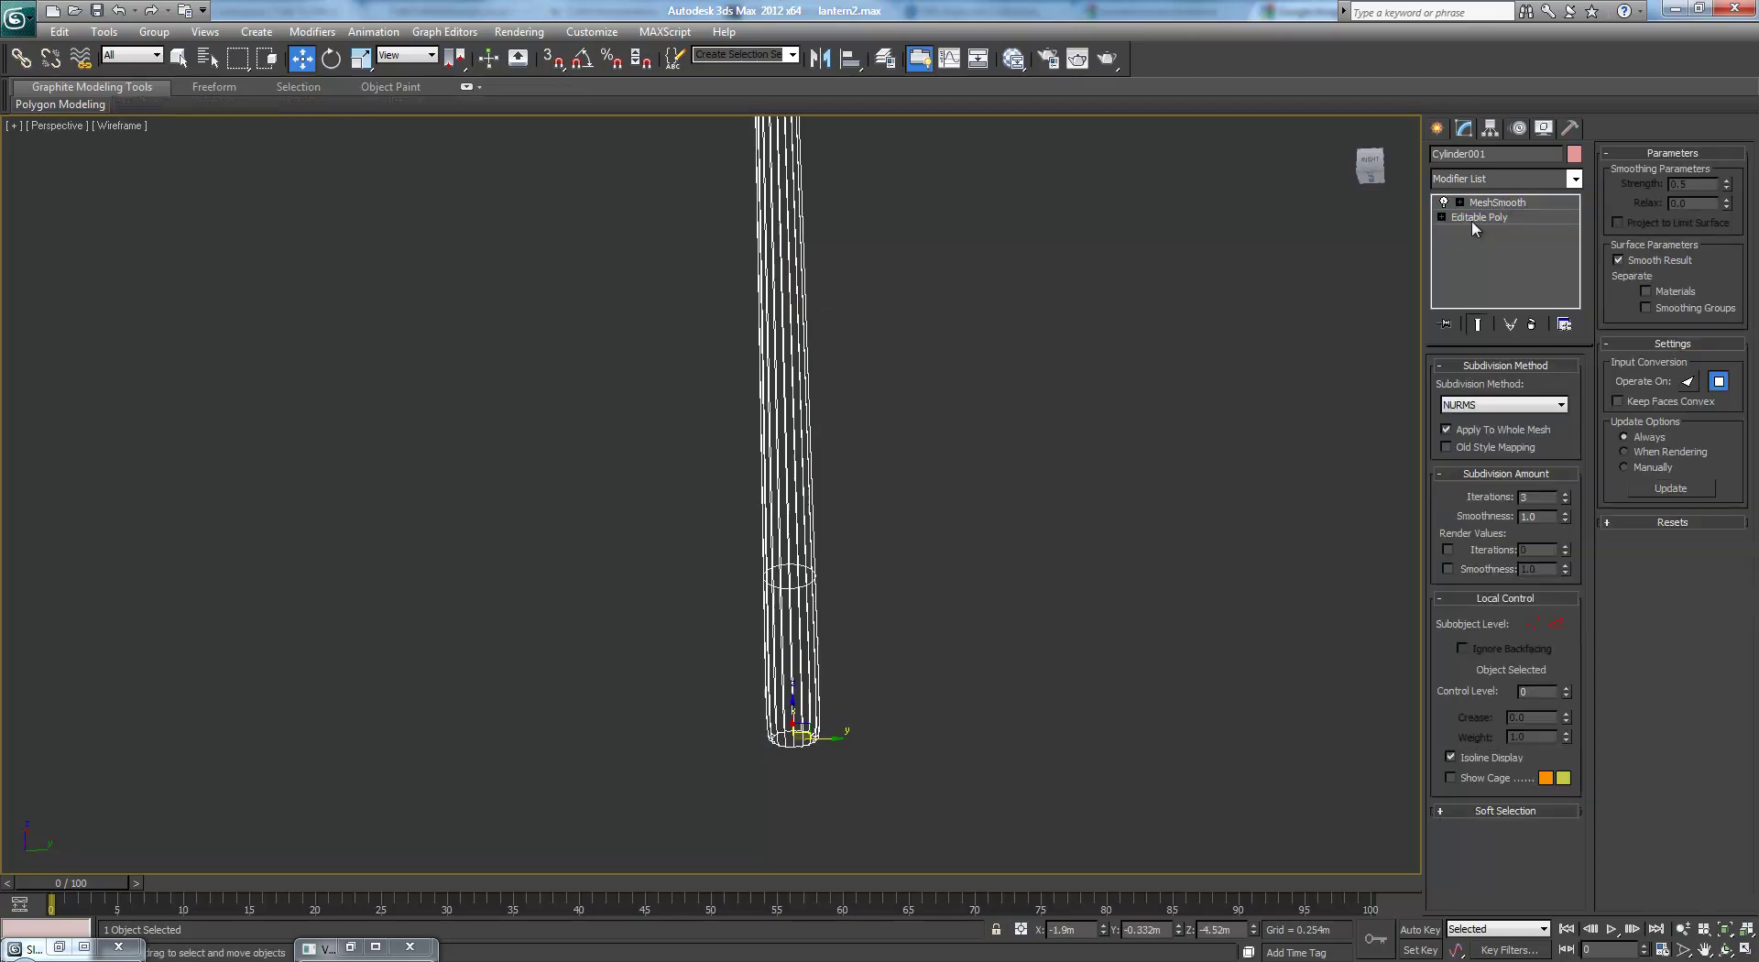
- Move the stick's lower edge loop slightly further down, almost onto the bottom rim, and compare the smoothed result in shaded and wireframe display
key(F3)
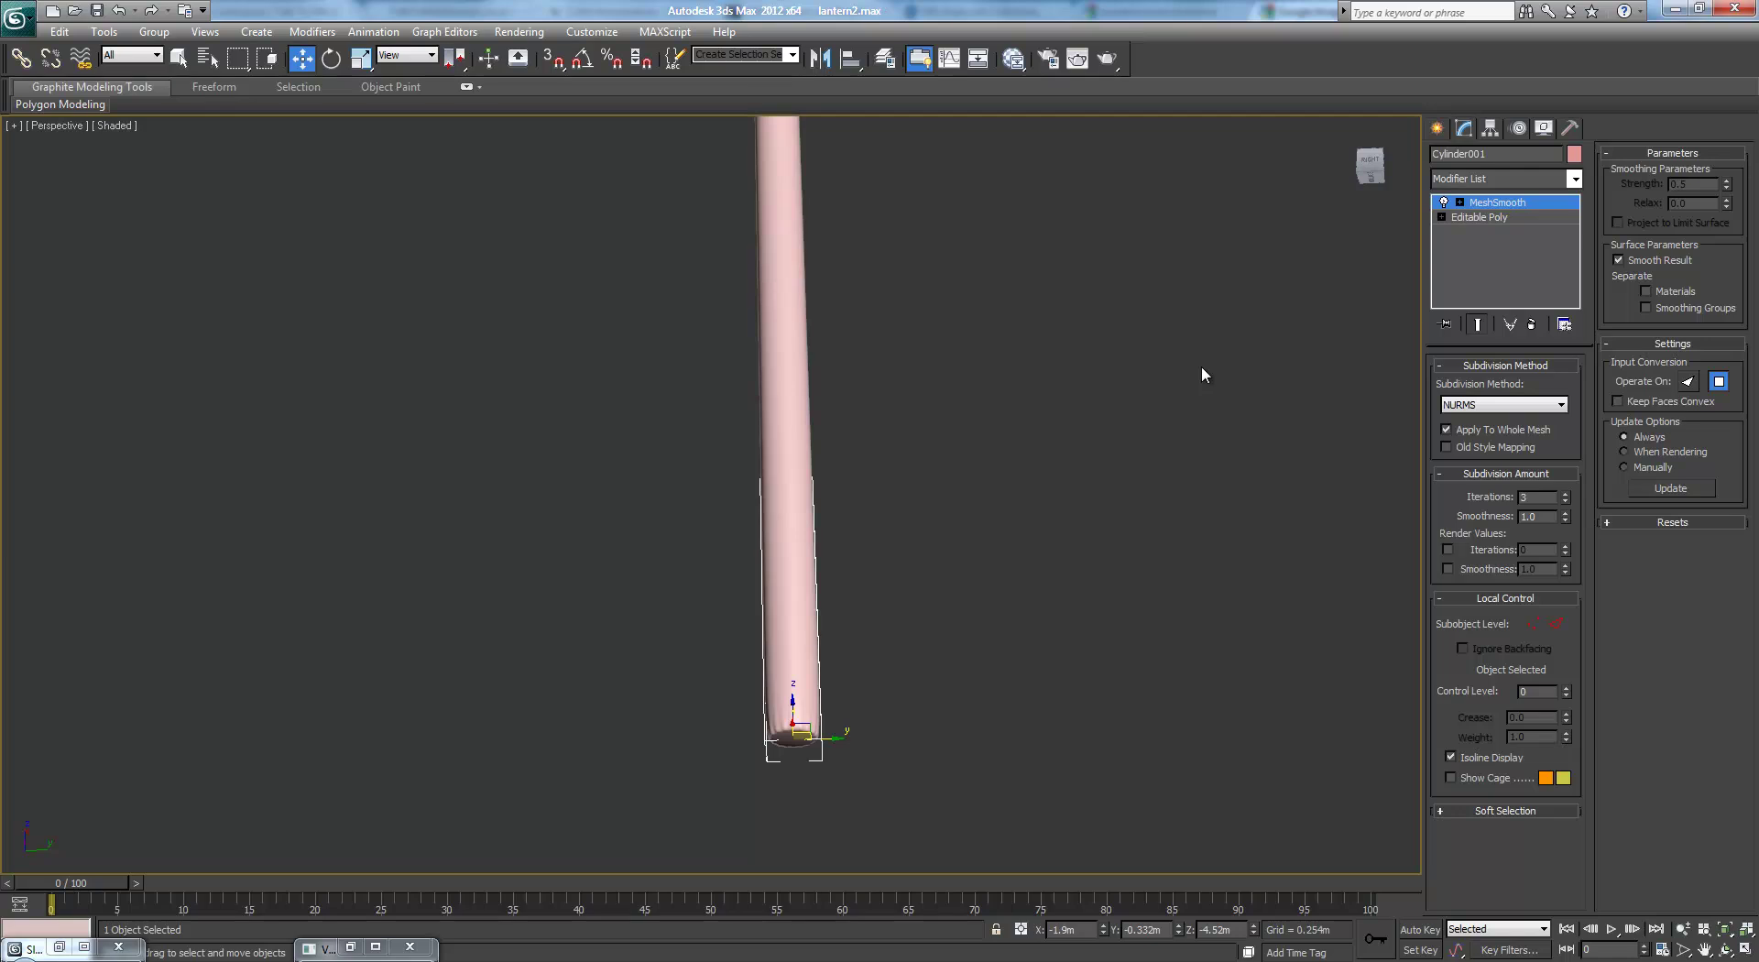
click(1476, 220)
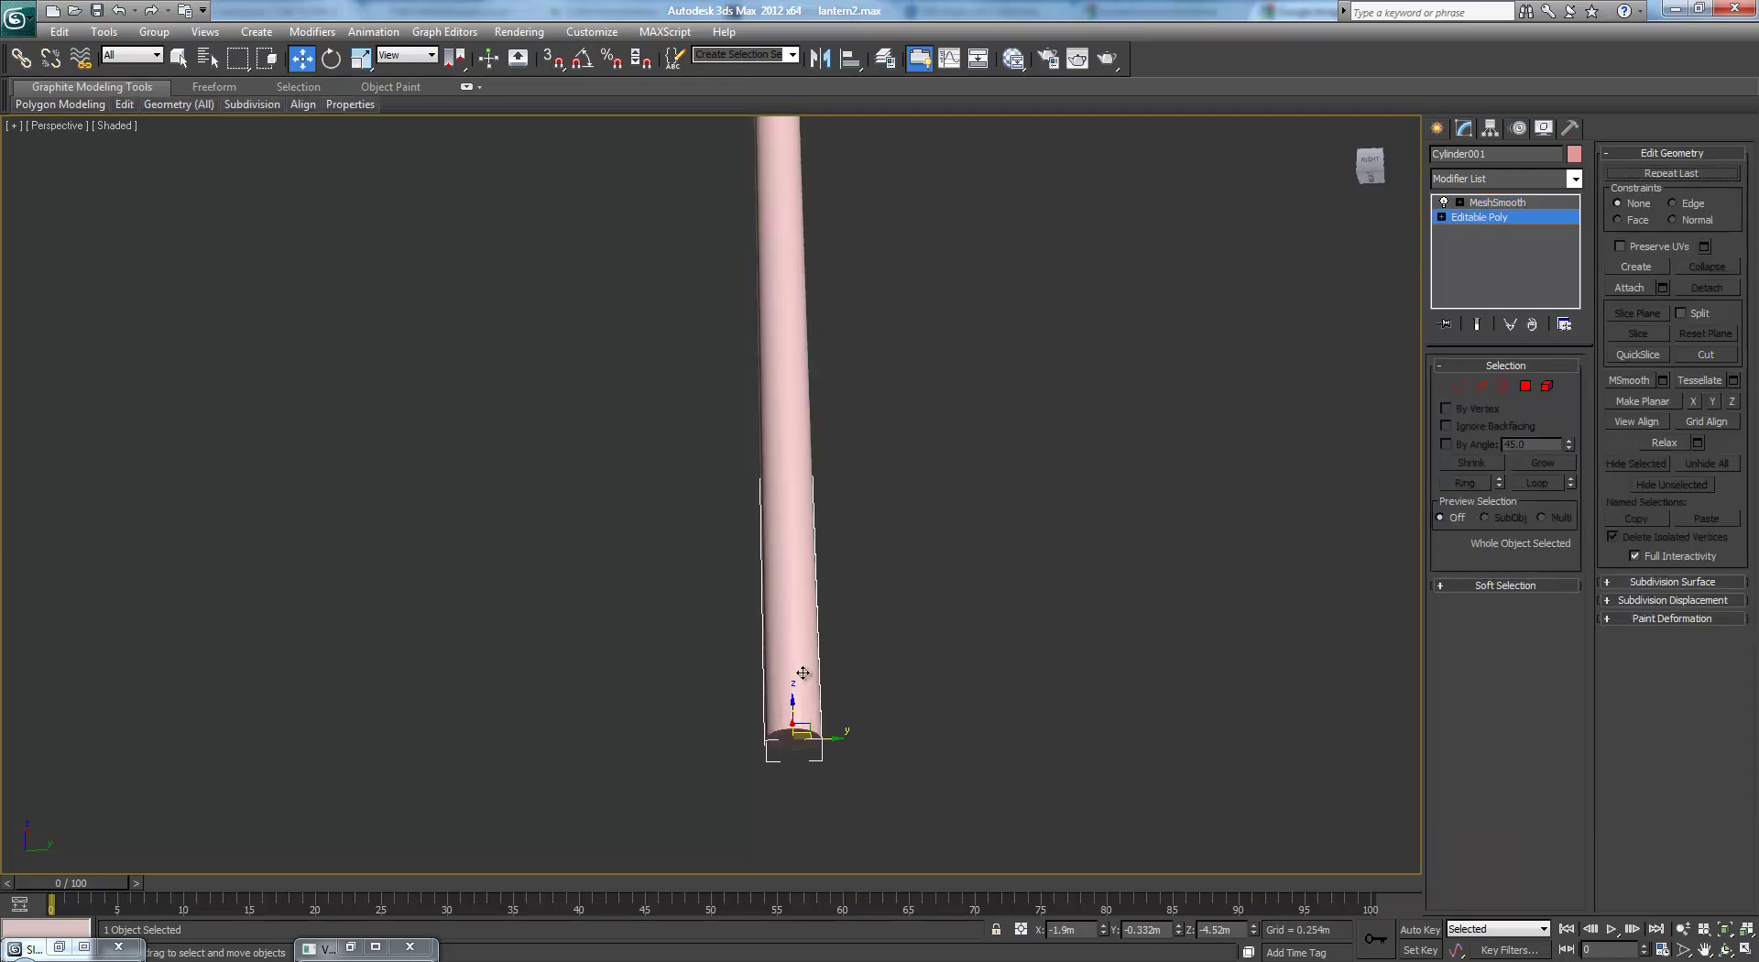
key(F3)
middle_drag(887, 666, 971, 588)
key(2)
scroll(971, 588, up, 4)
middle_drag(1048, 649, 1009, 506)
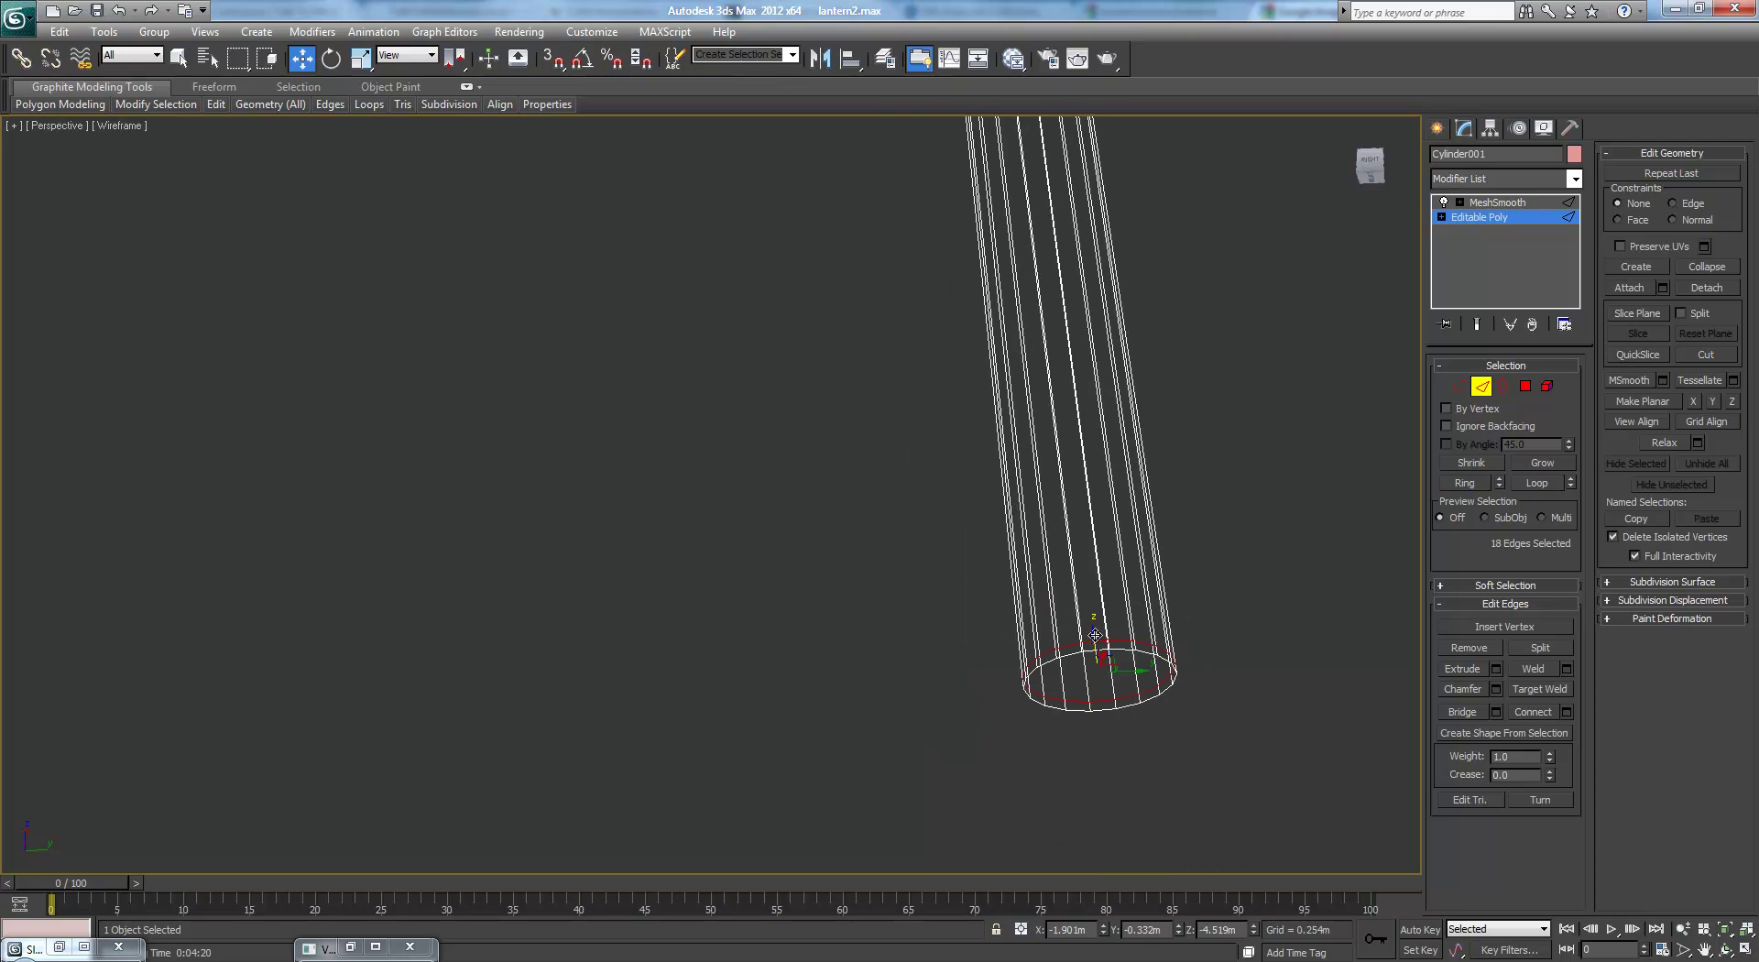
drag(1096, 635, 1097, 642)
click(1498, 201)
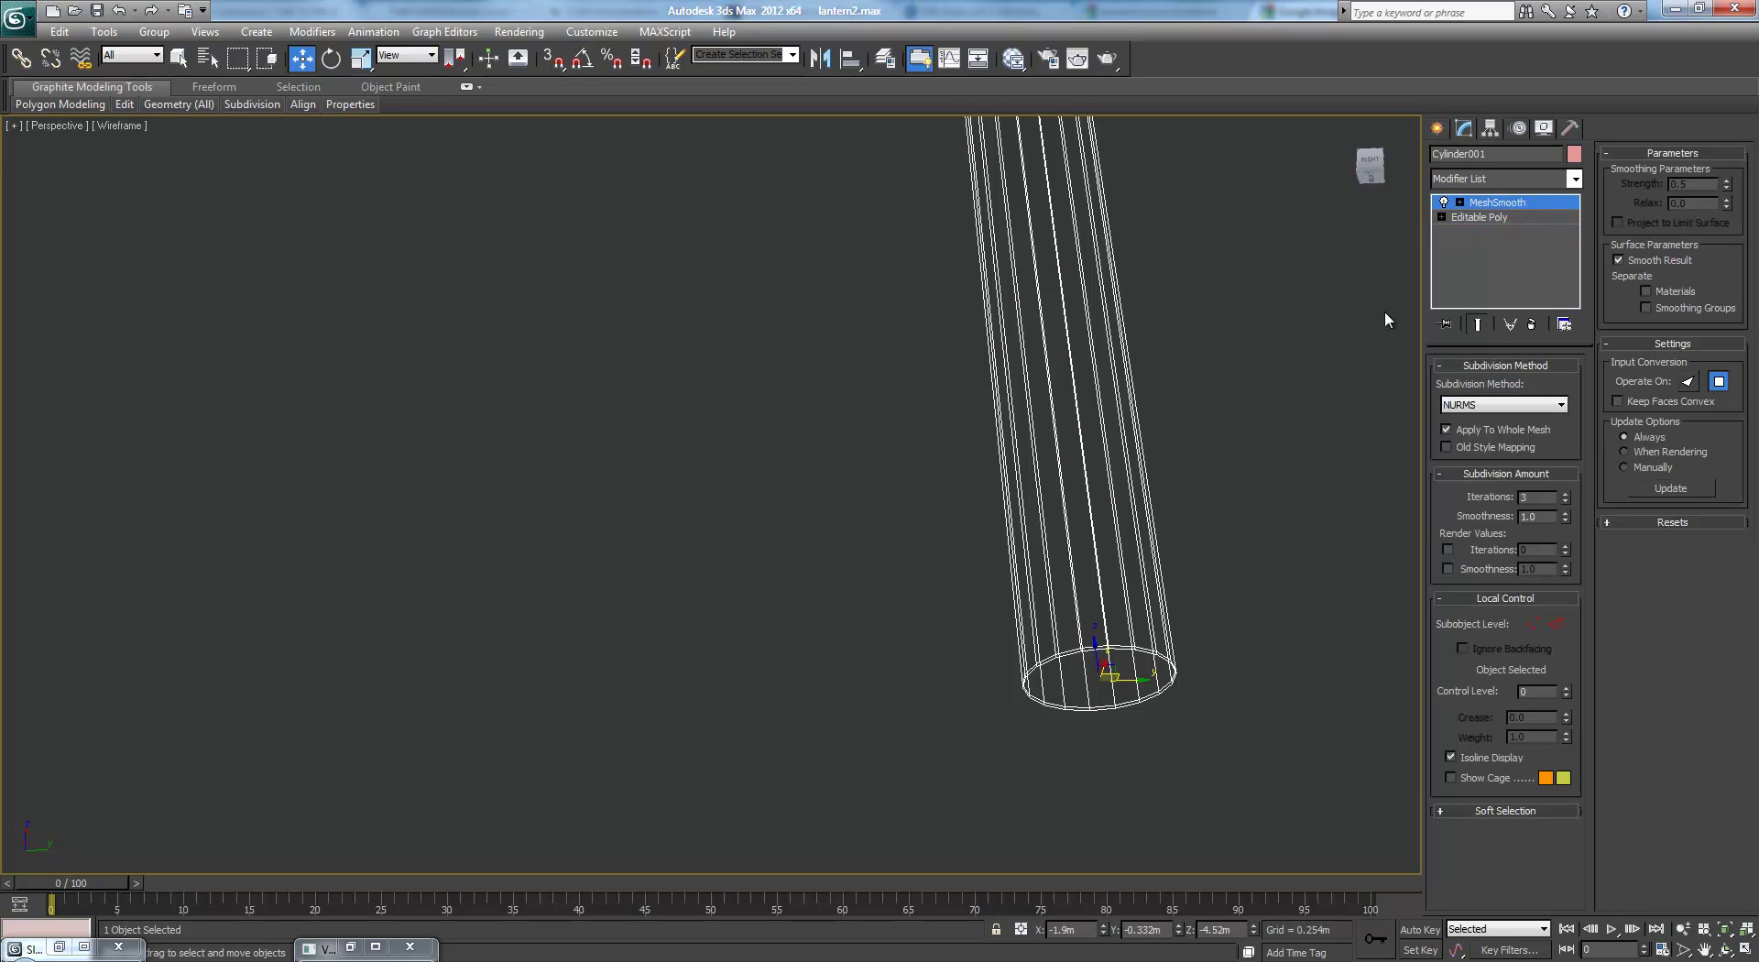
key(F3)
key(F3)
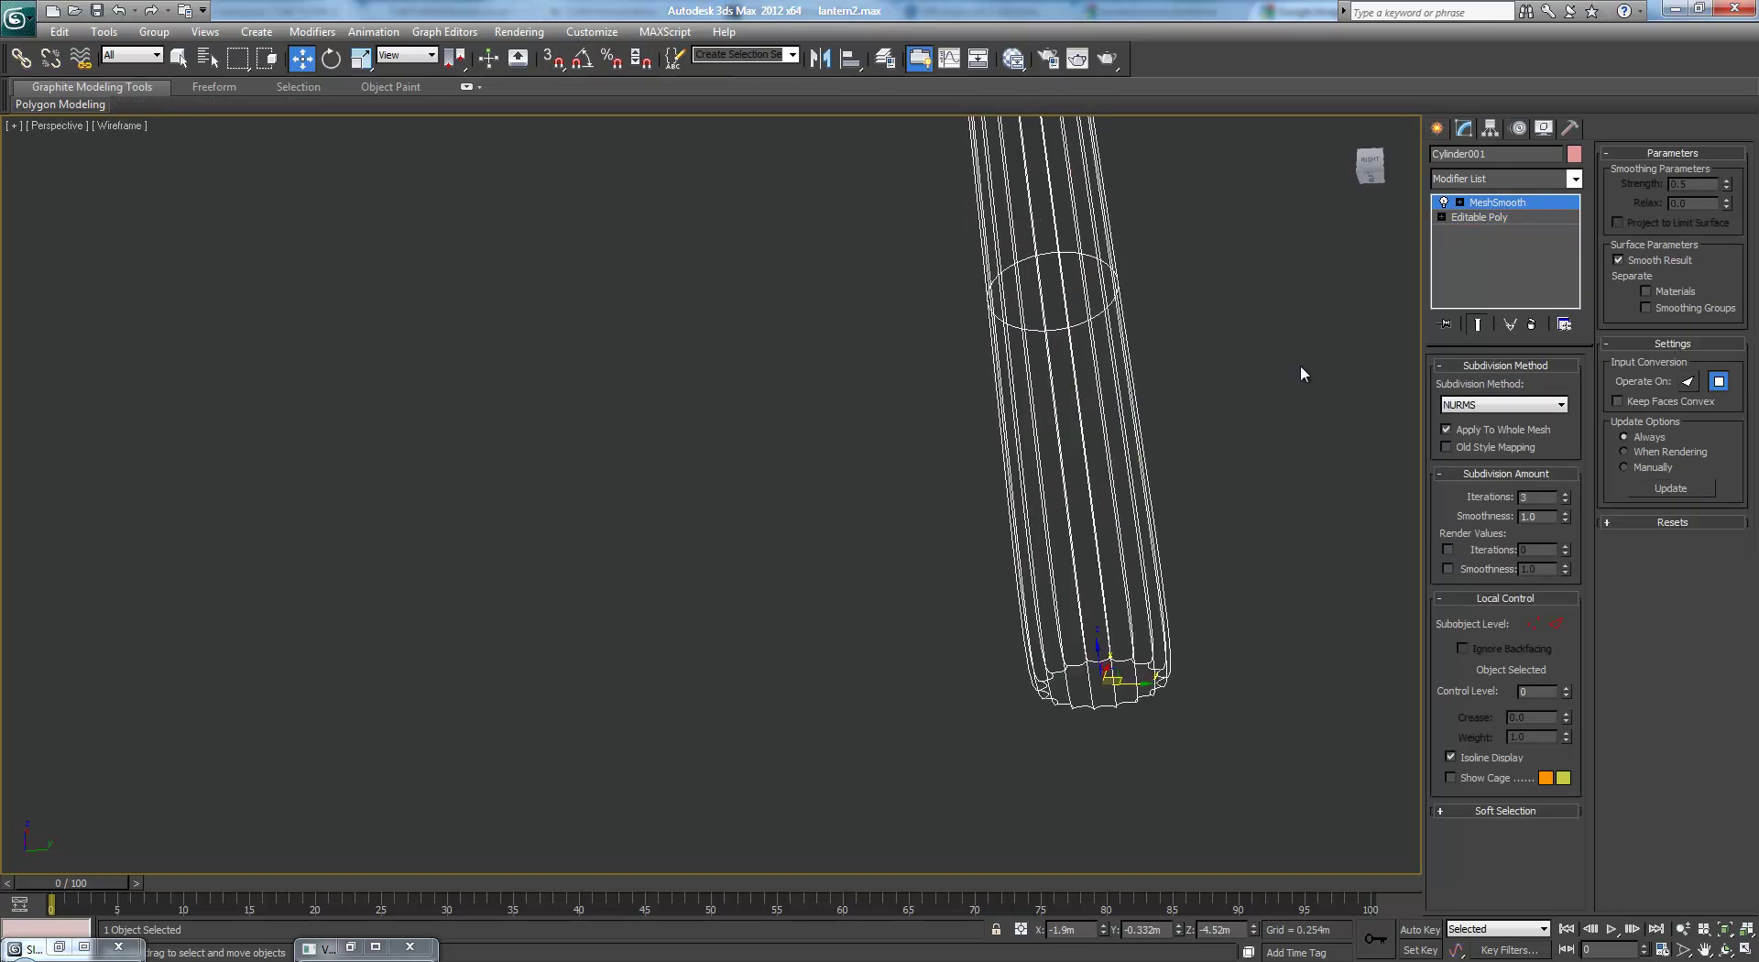
- Inset the polygon capping the stick's bottom end by a tiny amount and check the MeshSmooth result in shaded display
click(1479, 216)
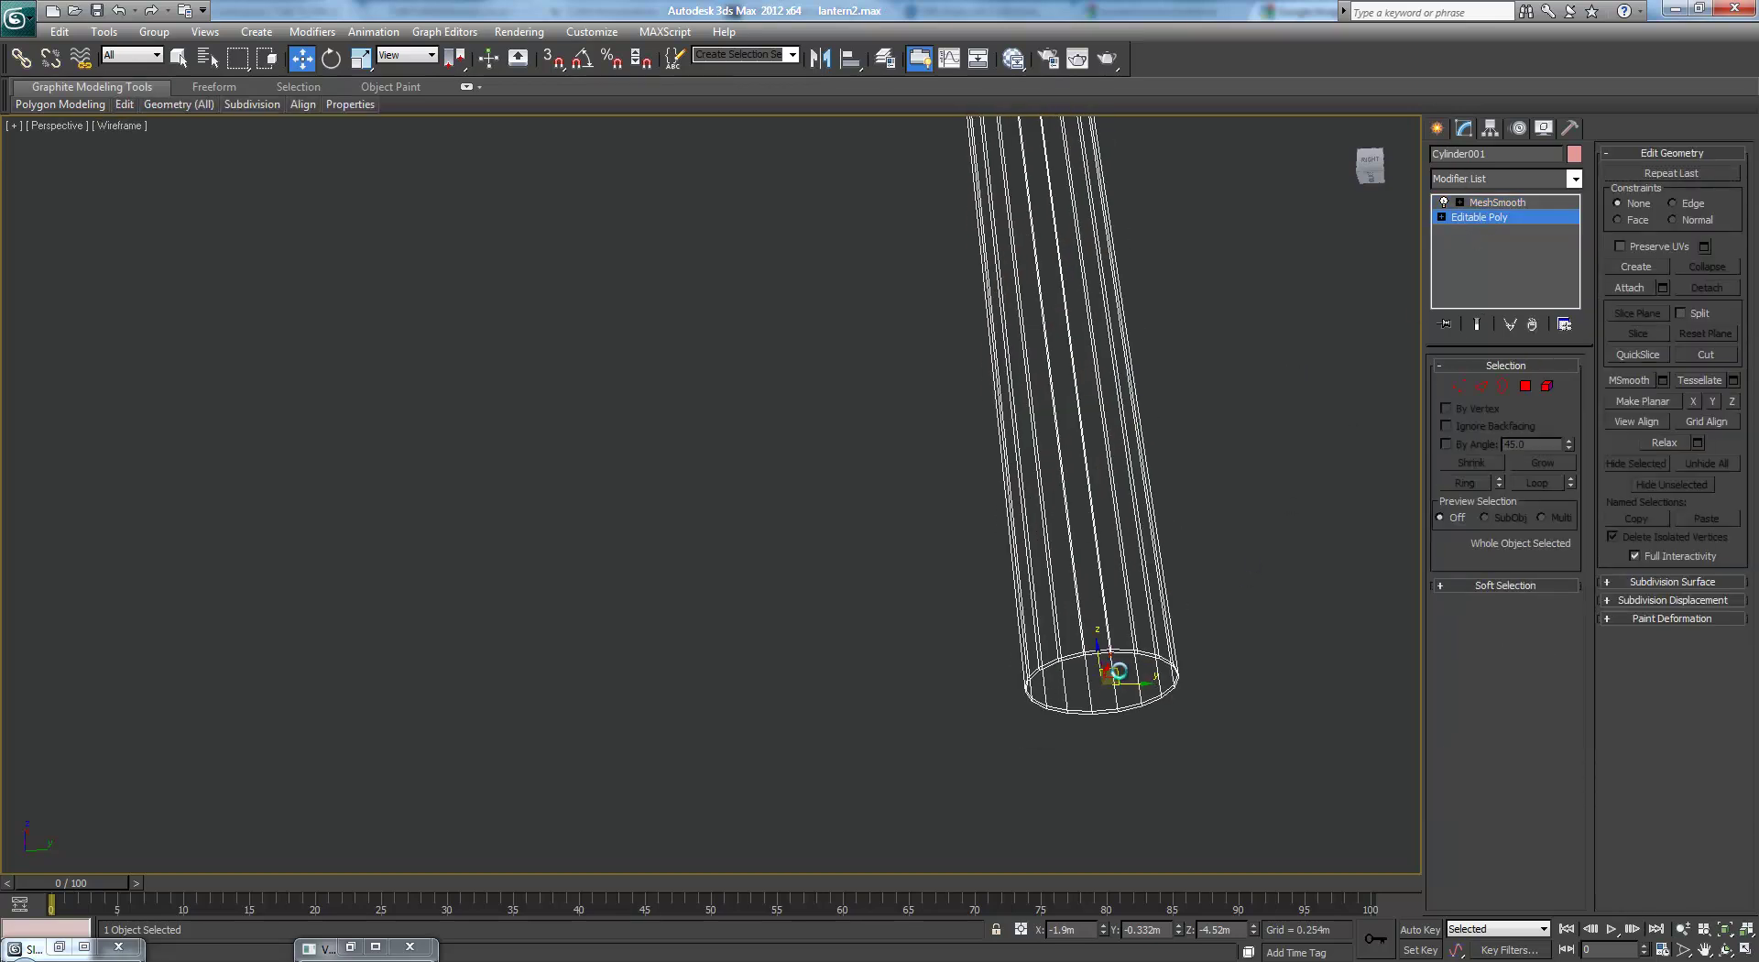
click(1524, 387)
click(1114, 644)
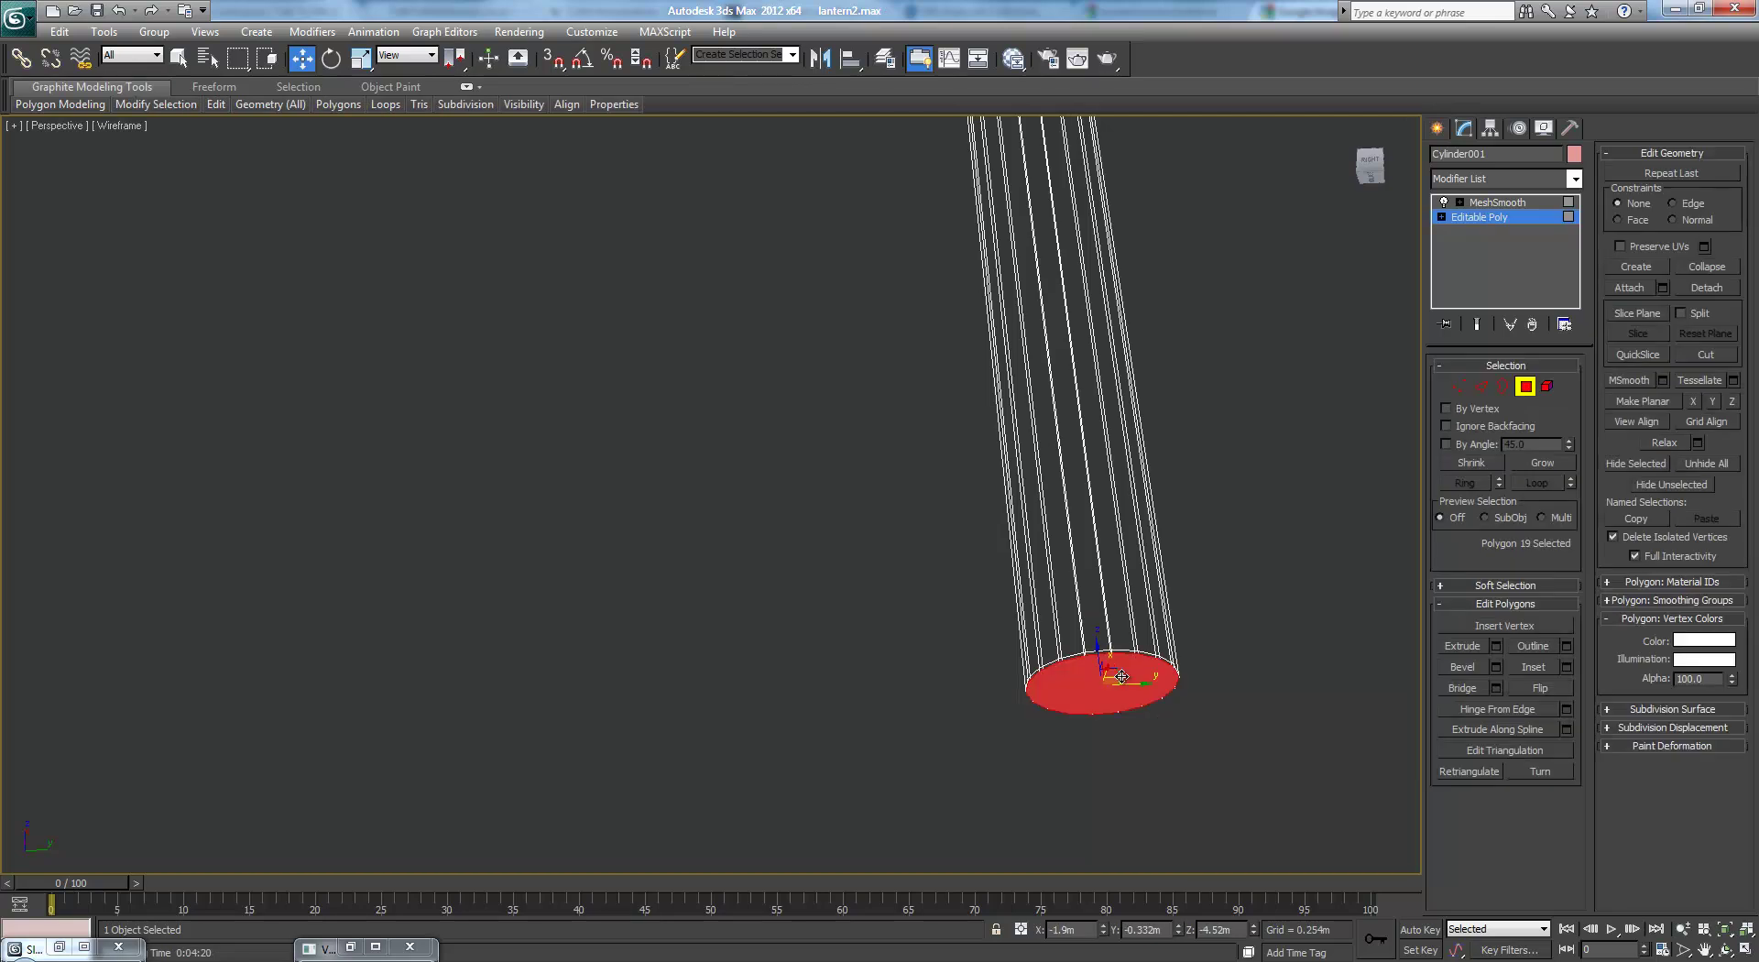
click(1568, 666)
scroll(1077, 673, up, 8)
drag(728, 531, 705, 534)
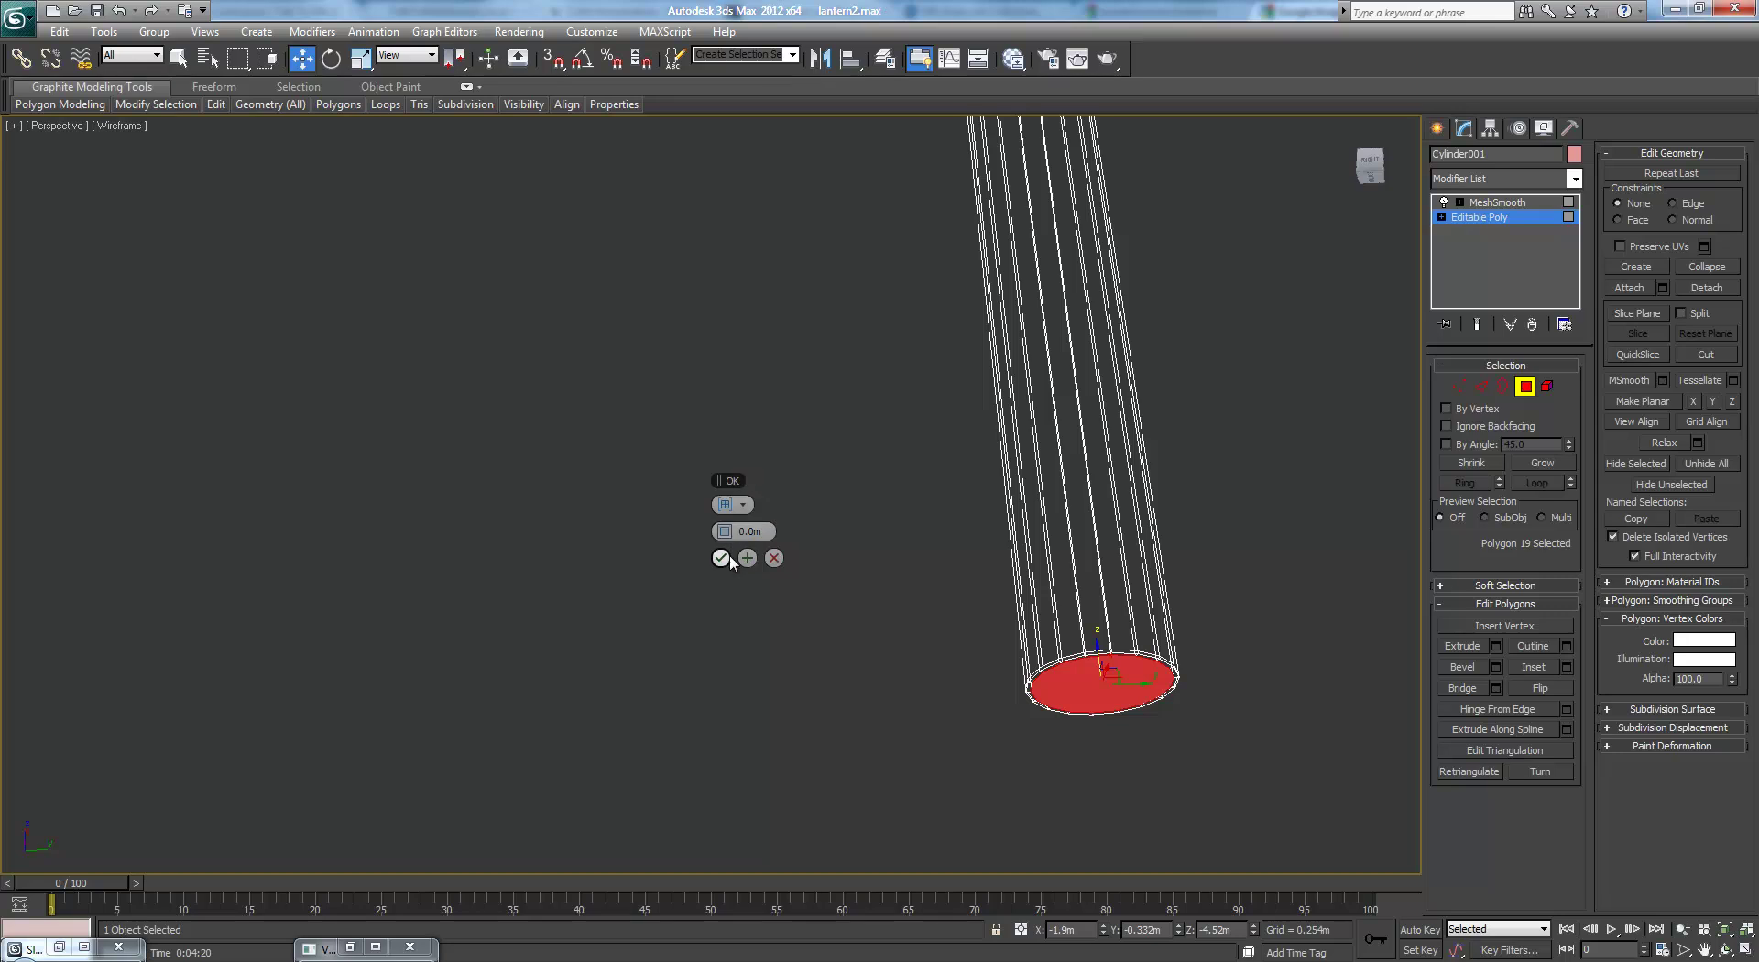
click(720, 557)
click(1498, 202)
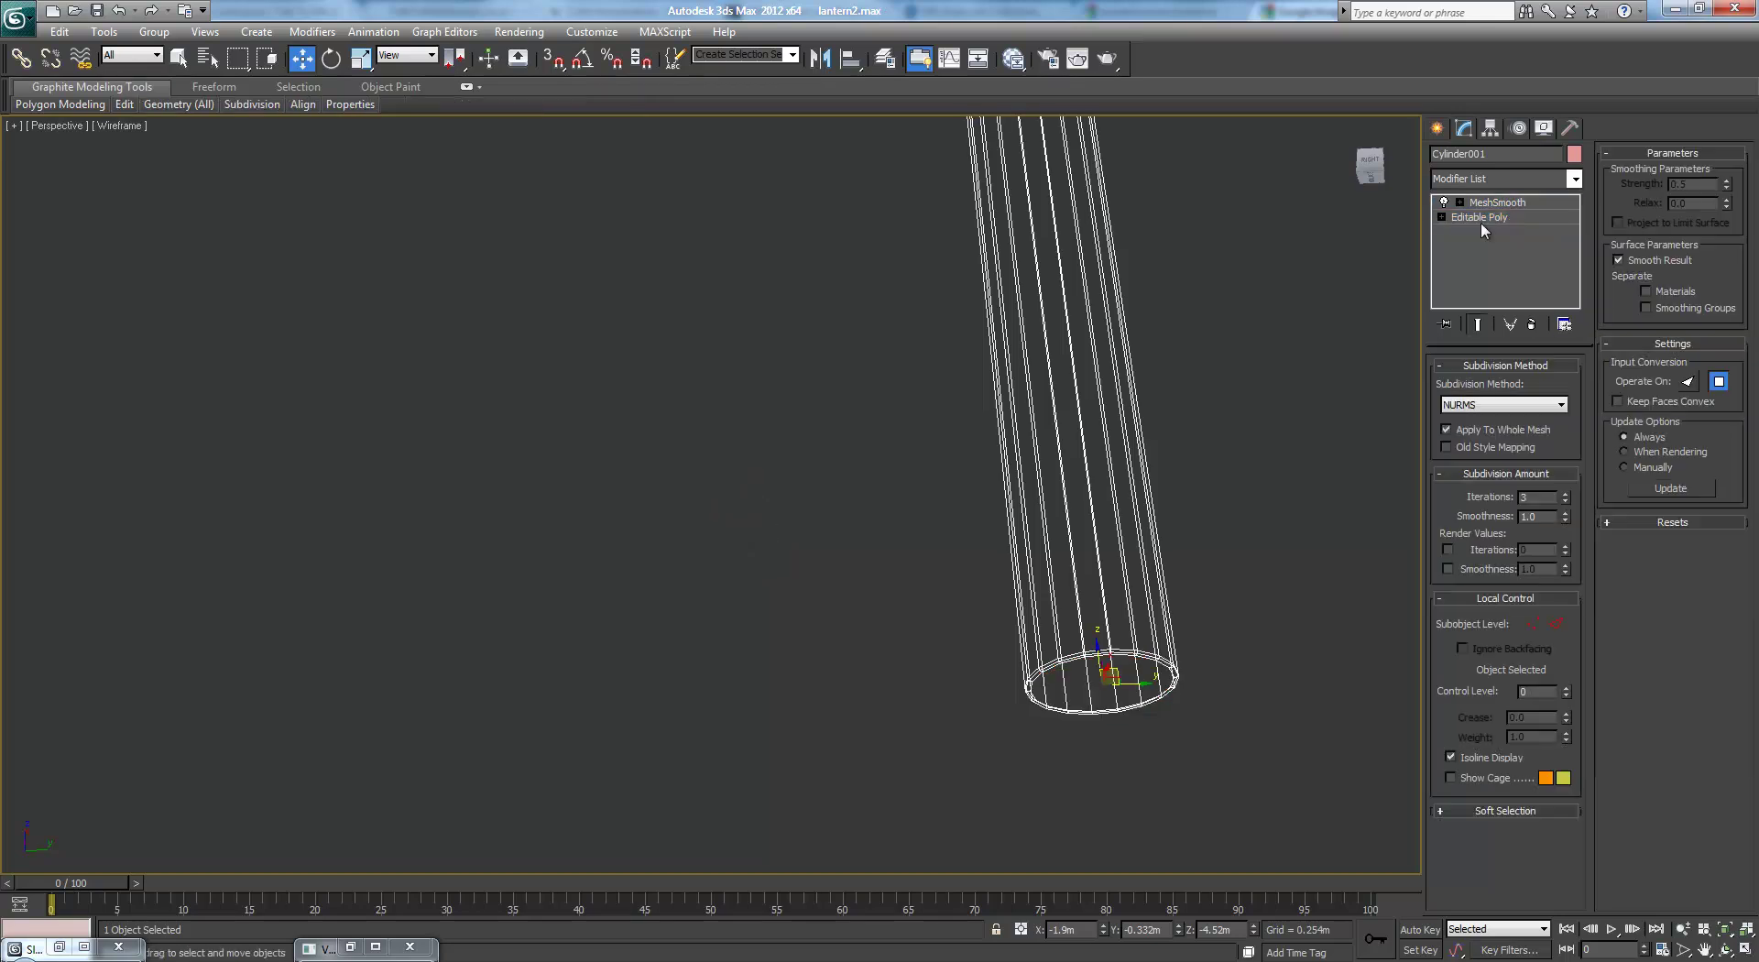
key(F3)
key(F4)
scroll(1291, 397, down, 7)
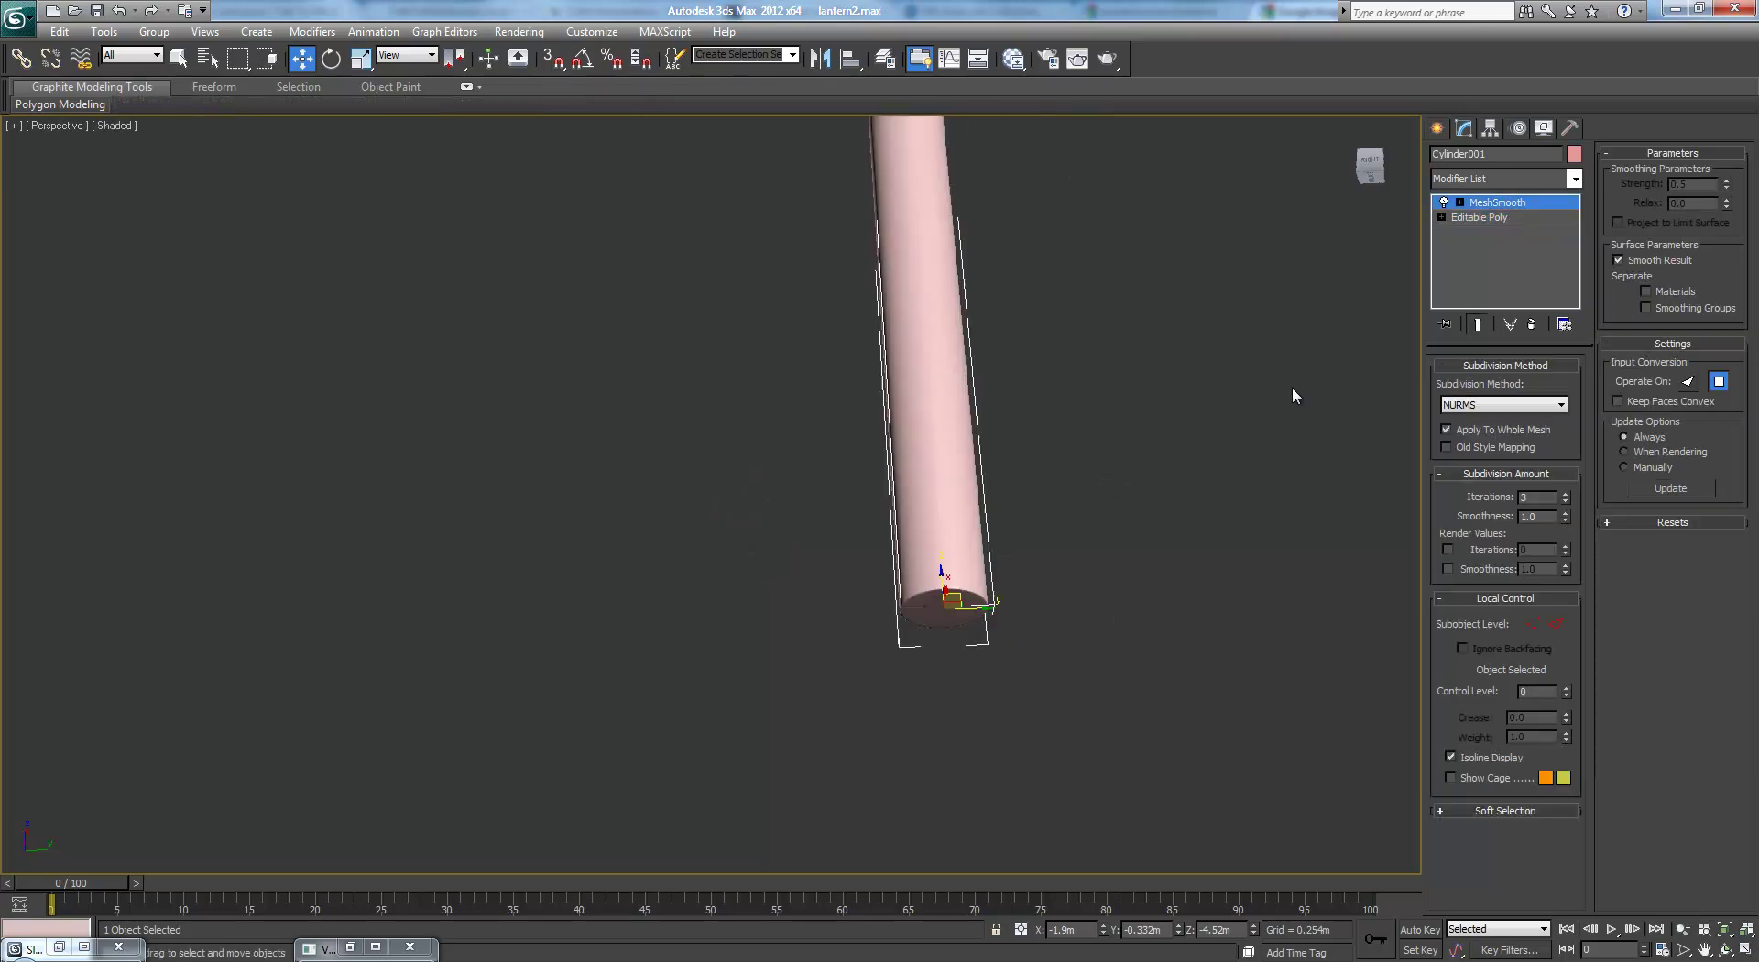
scroll(1195, 336, up, 2)
middle_drag(1194, 335, 1196, 419)
- Assign the reddish-brown Arch & Design wood material, Material #30, to the stick
key(m)
drag(789, 233, 768, 323)
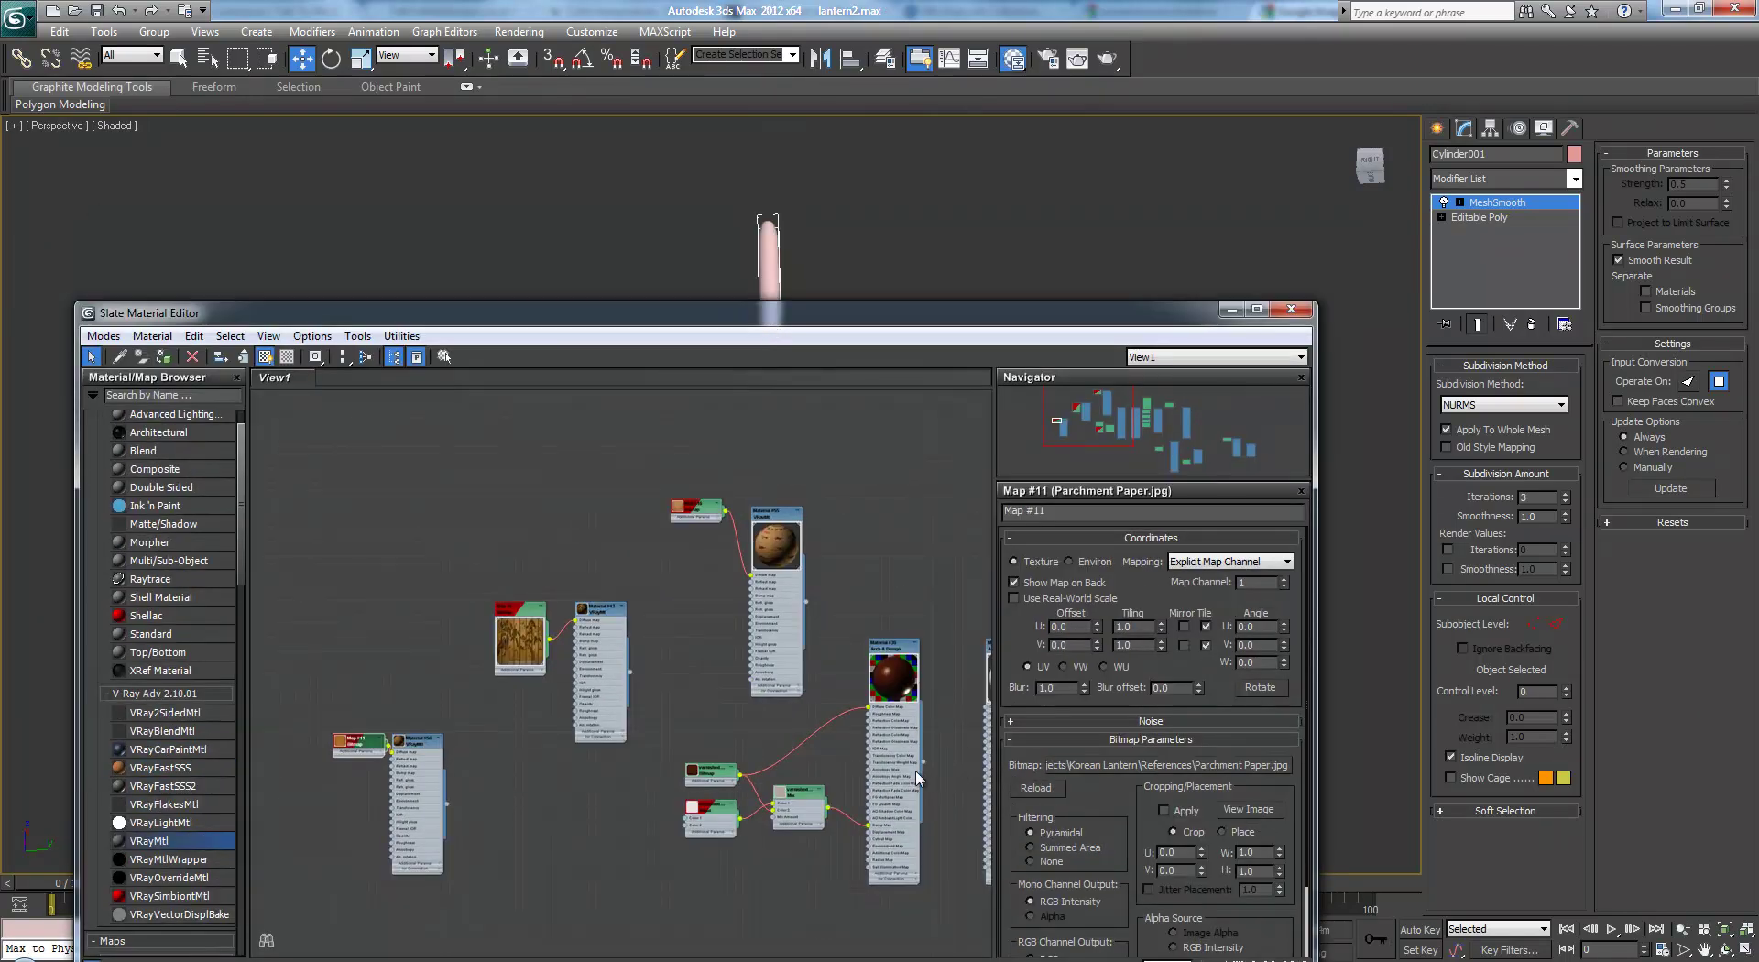
drag(919, 729, 770, 272)
middle_drag(858, 595, 809, 513)
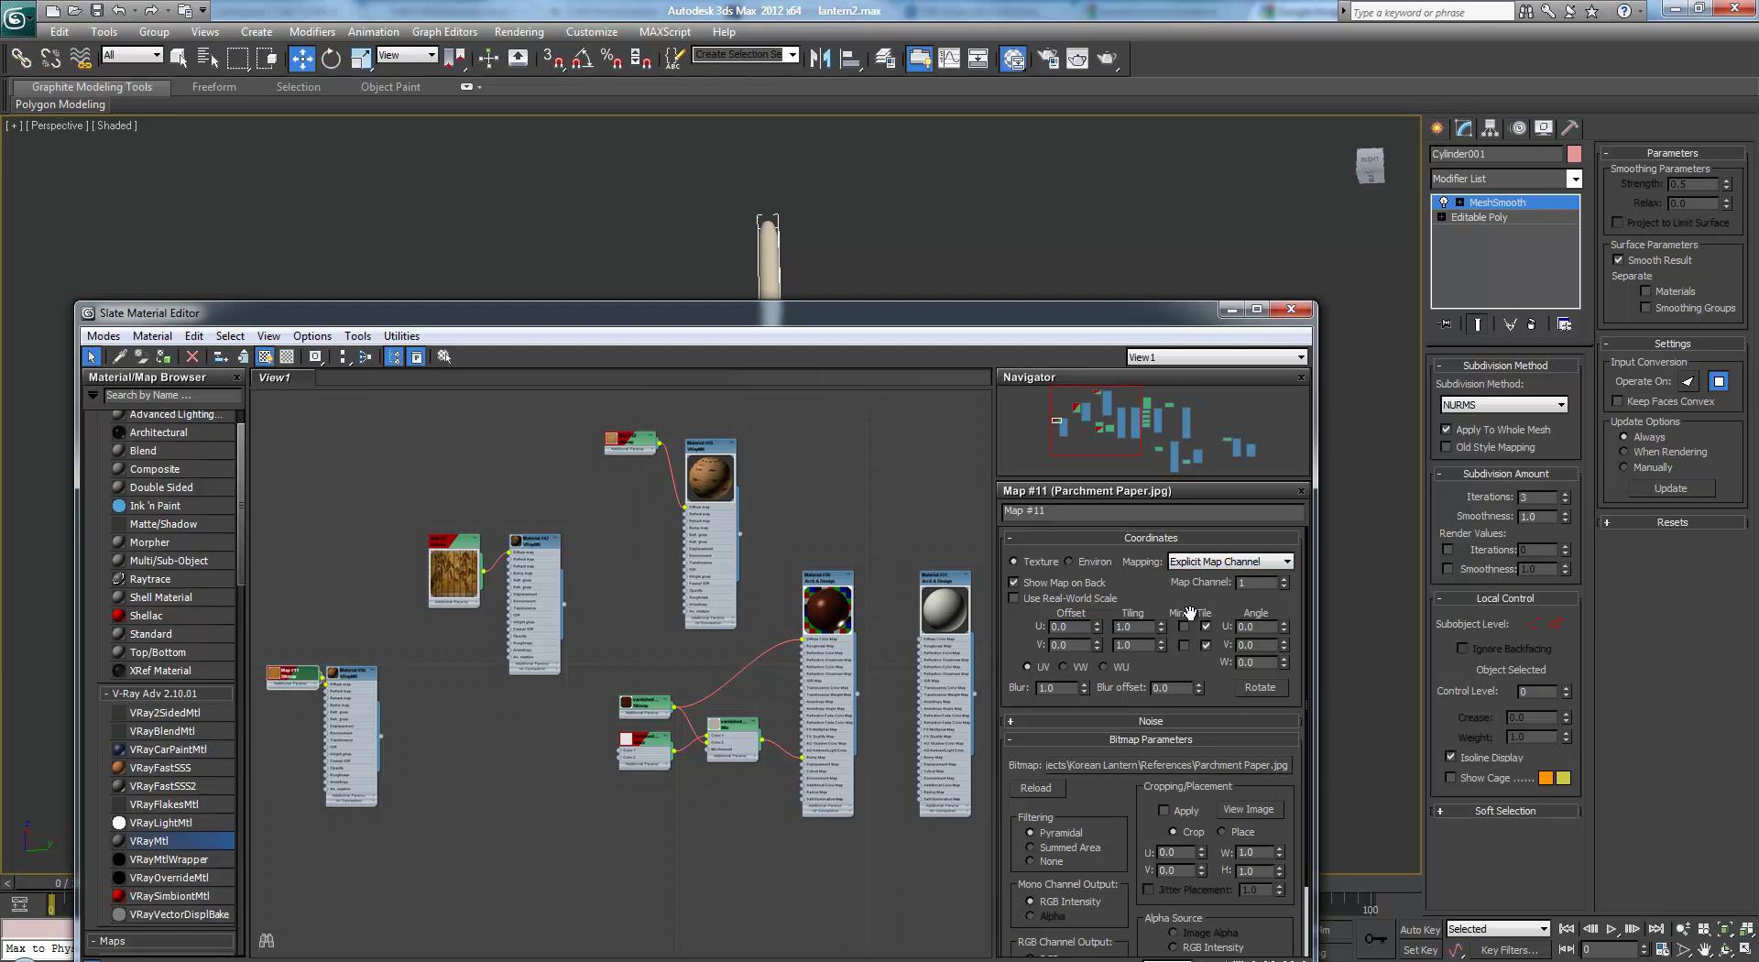
- Look through the Arch & Design templates in Material #30's parameters, then minimise the Slate Material Editor
double_click(838, 591)
click(1242, 555)
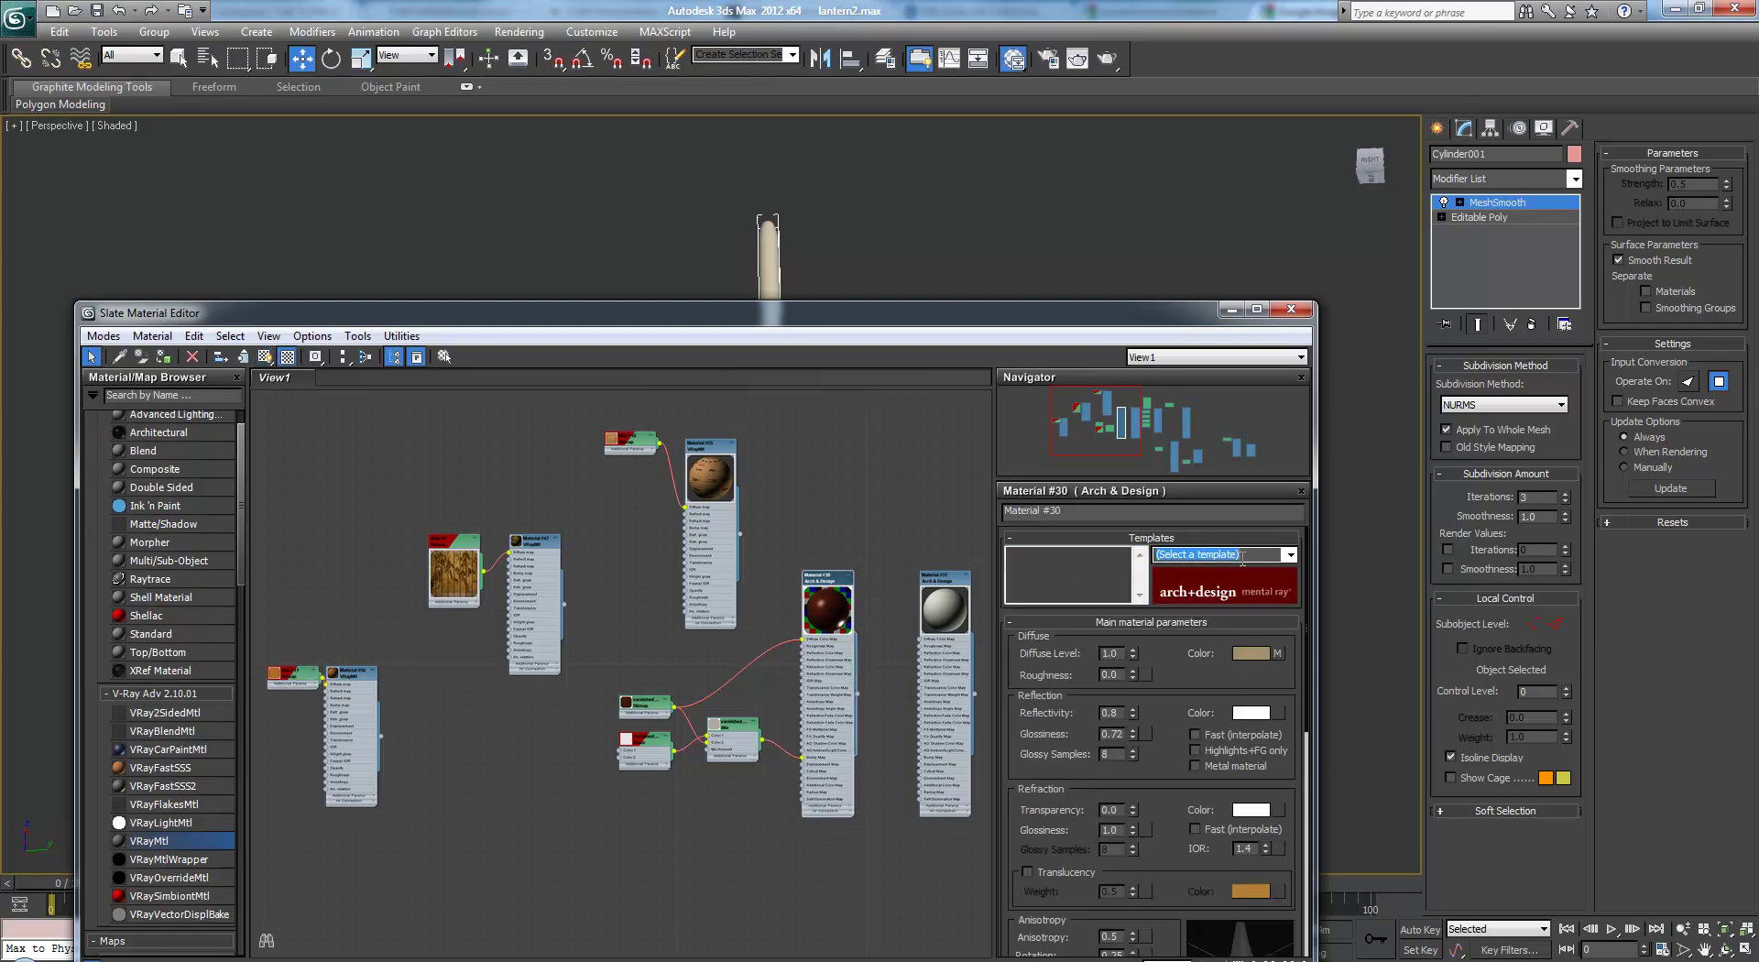
click(1290, 555)
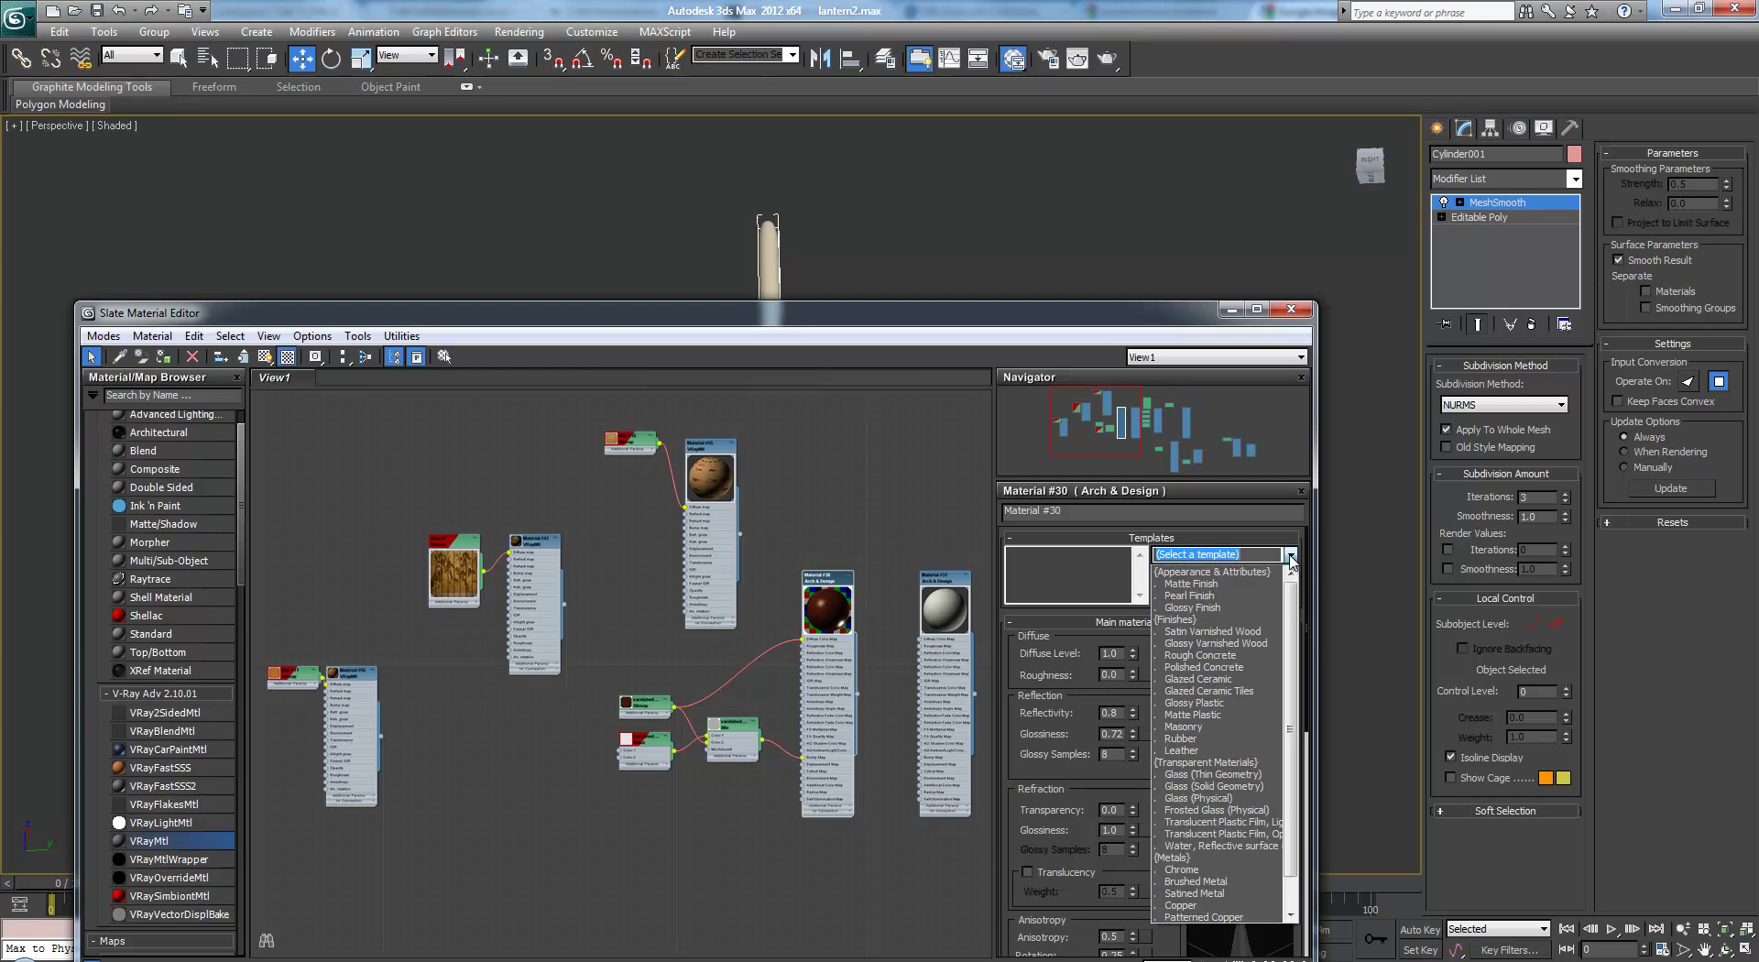
click(1220, 644)
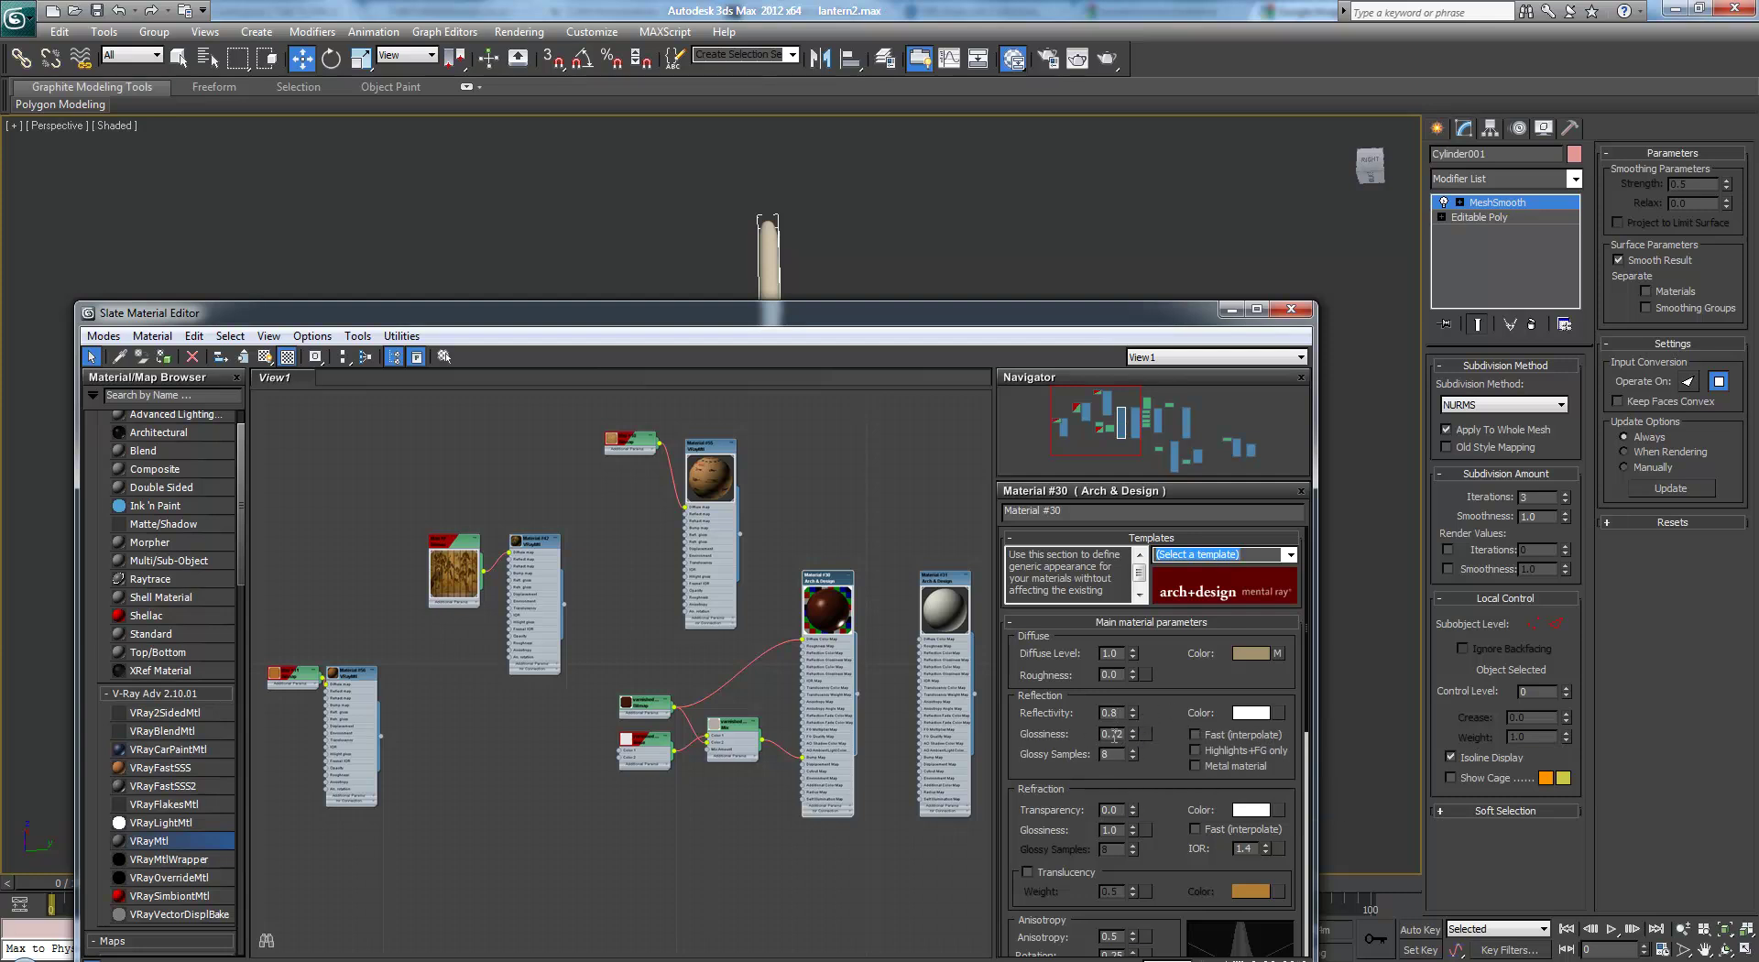
click(1232, 308)
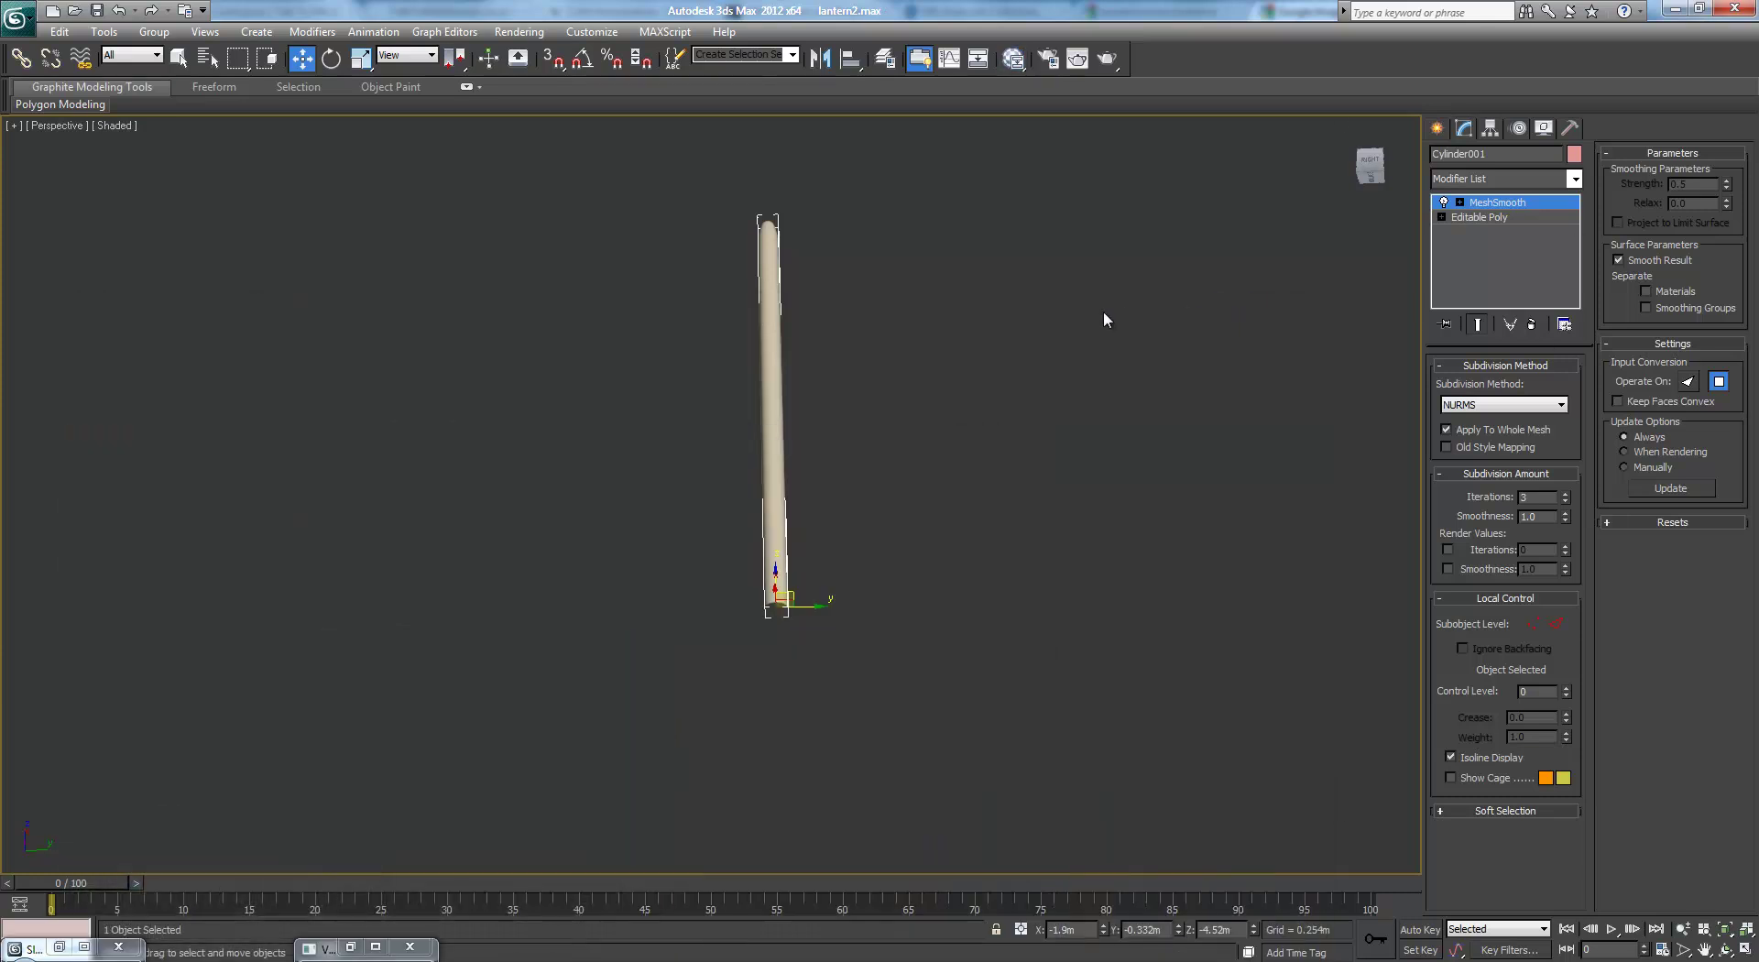
- Bring back the rest of the scene in the four-view layout and rotate and move the stick to lie flat across the sheet
key(alt+q)
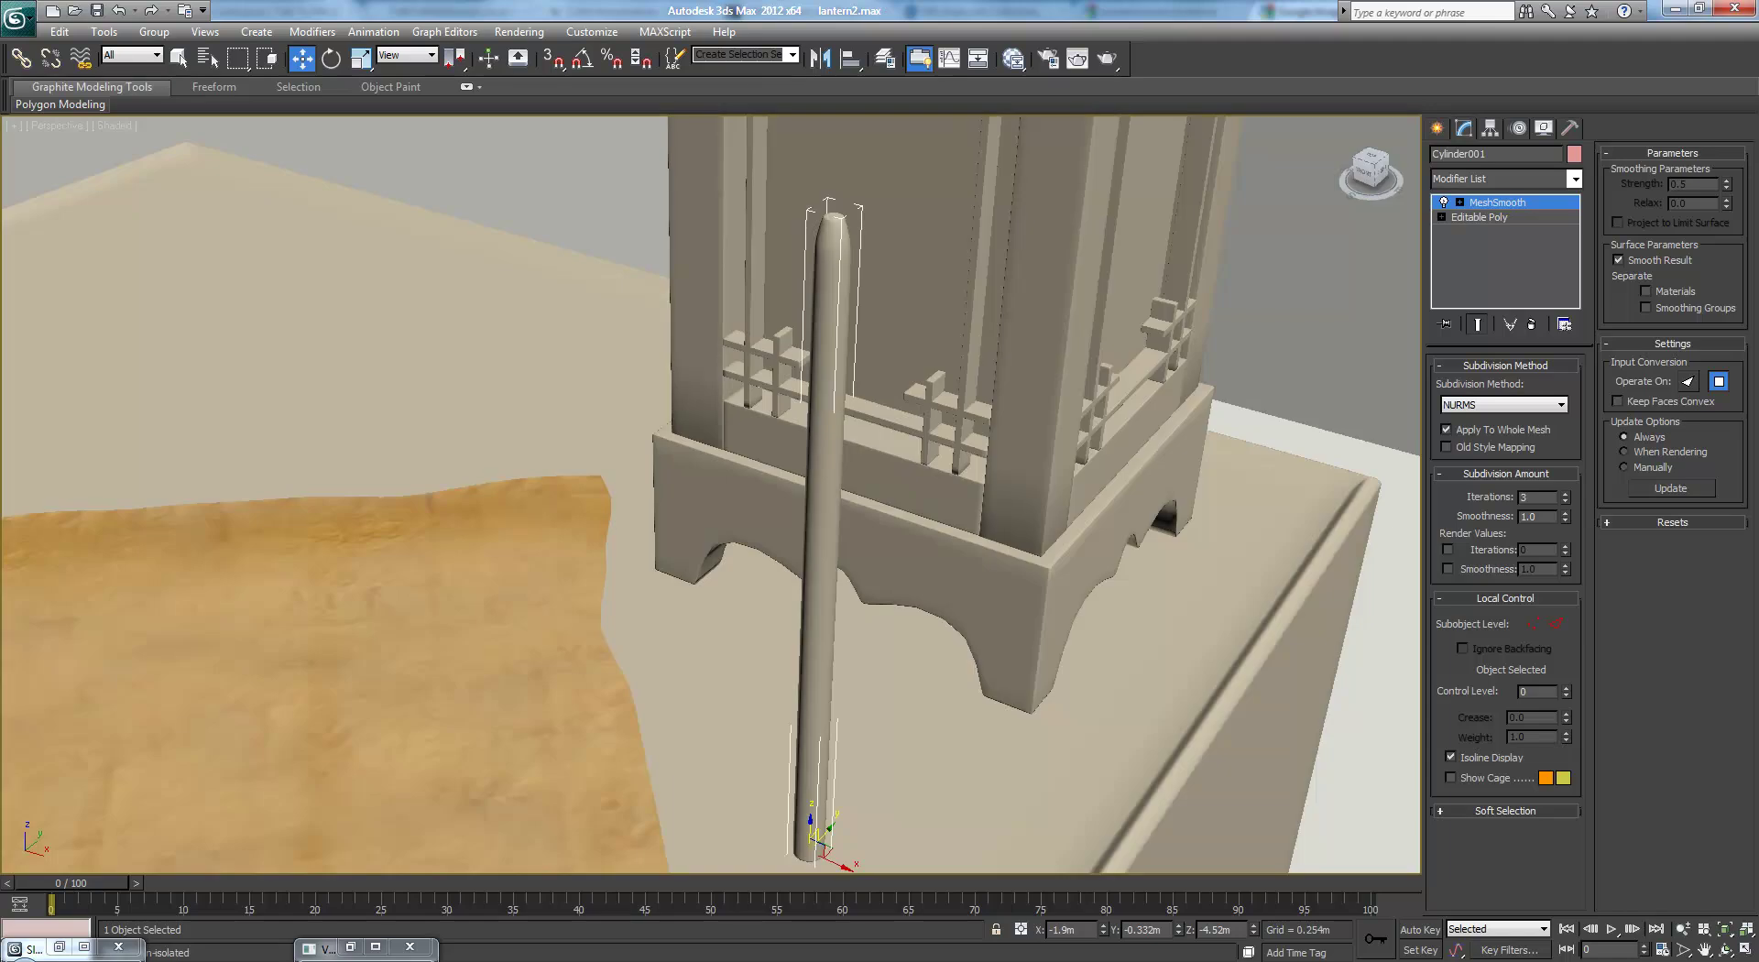
scroll(656, 620, down, 5)
key(alt+w)
middle_drag(439, 620, 462, 616)
key(e)
drag(407, 760, 530, 861)
key(w)
drag(426, 763, 245, 704)
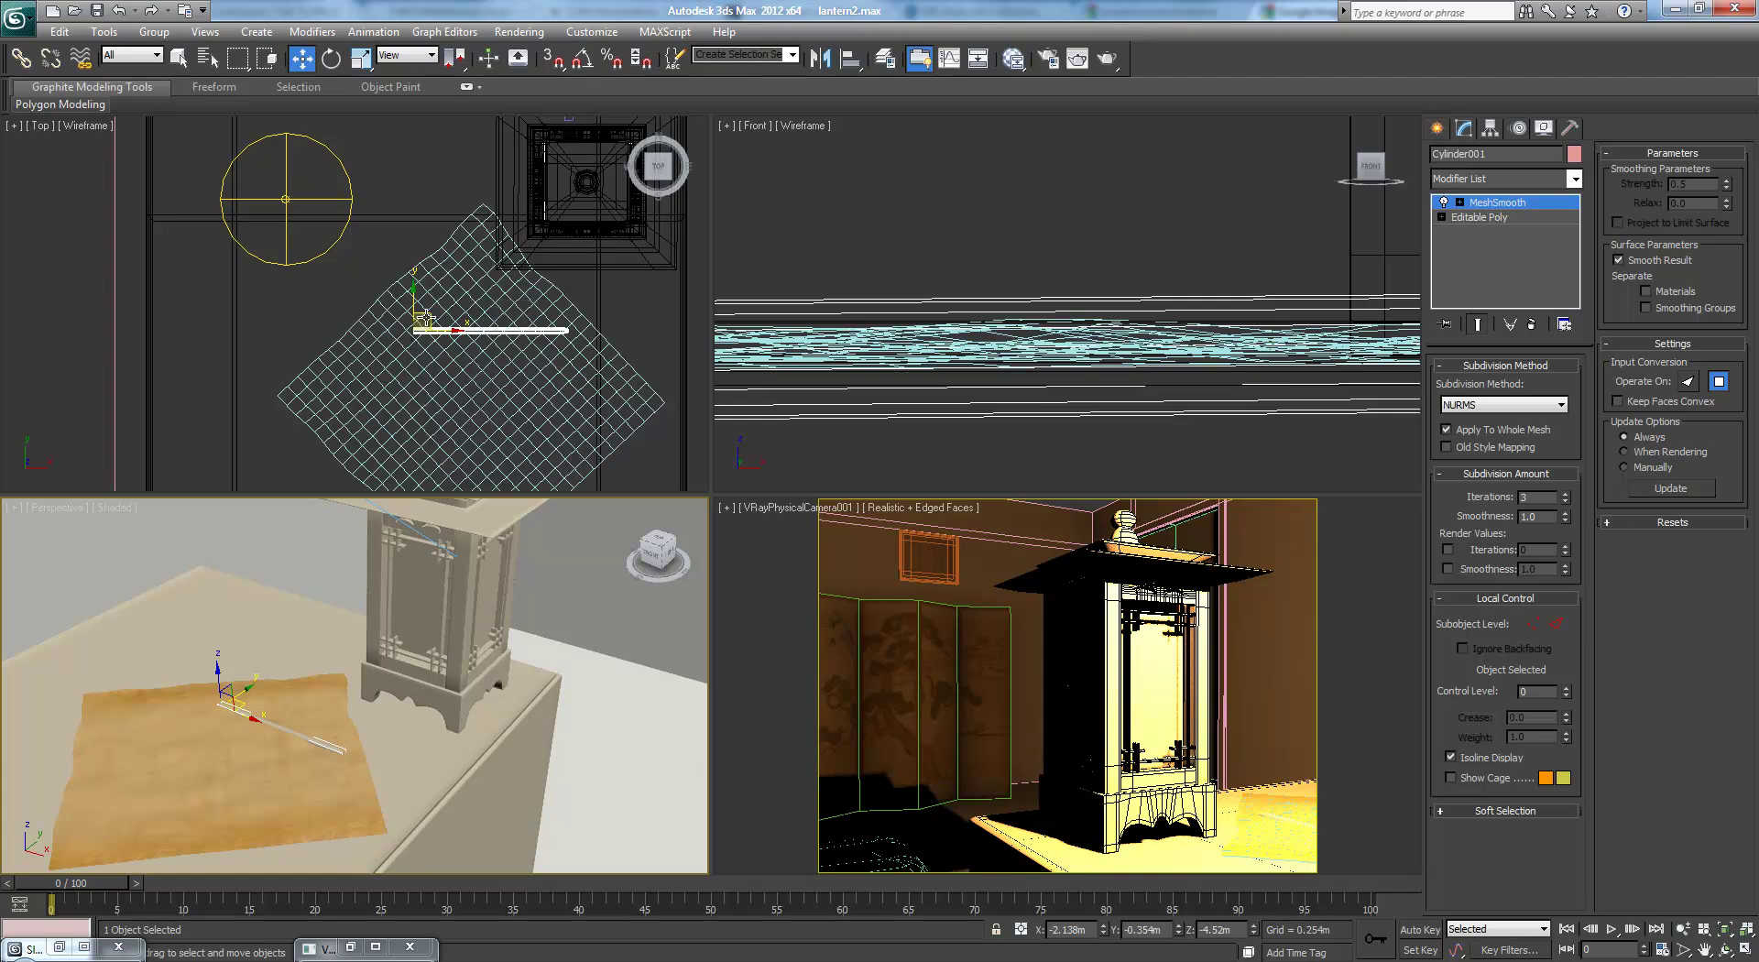
- Reposition and turn the stick in the Top view so it lies at a steep angle across the +X half of the sheet
drag(429, 316, 391, 214)
key(e)
key(w)
drag(414, 320, 548, 394)
key(e)
key(e)
- Raise the stick about 0.008 m in the Front view so that it rests on top of the sheet
scroll(927, 351, down, 2)
key(w)
scroll(953, 334, down, 3)
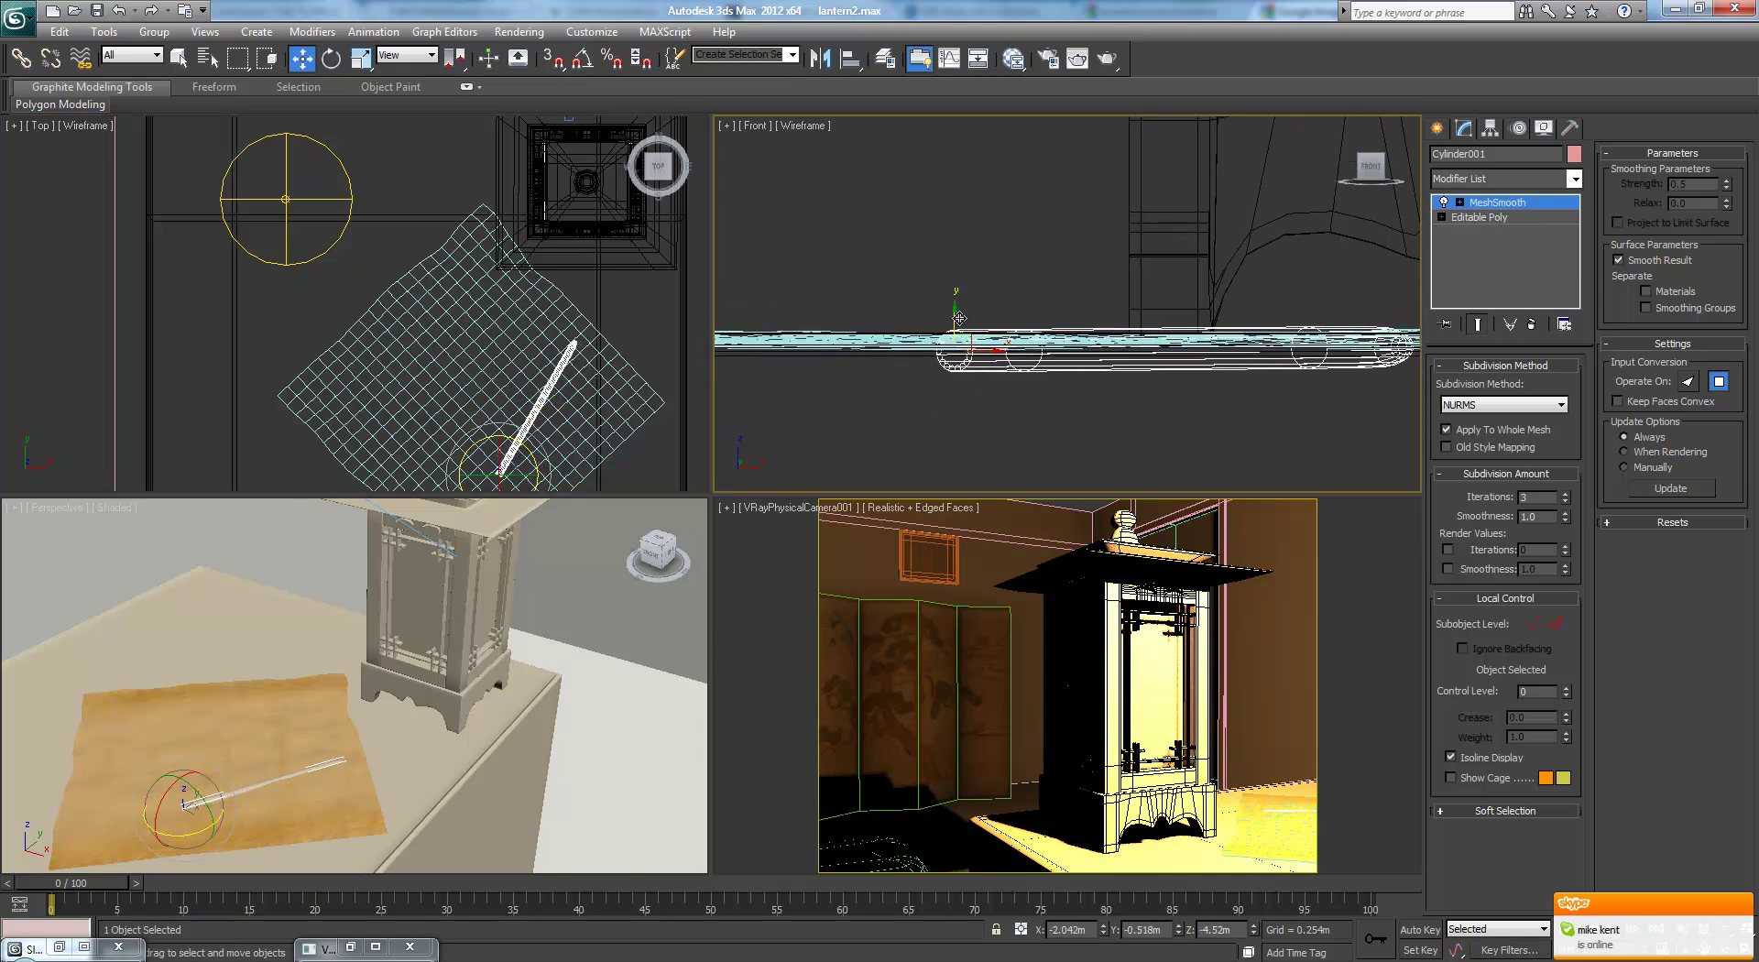
drag(957, 312, 964, 280)
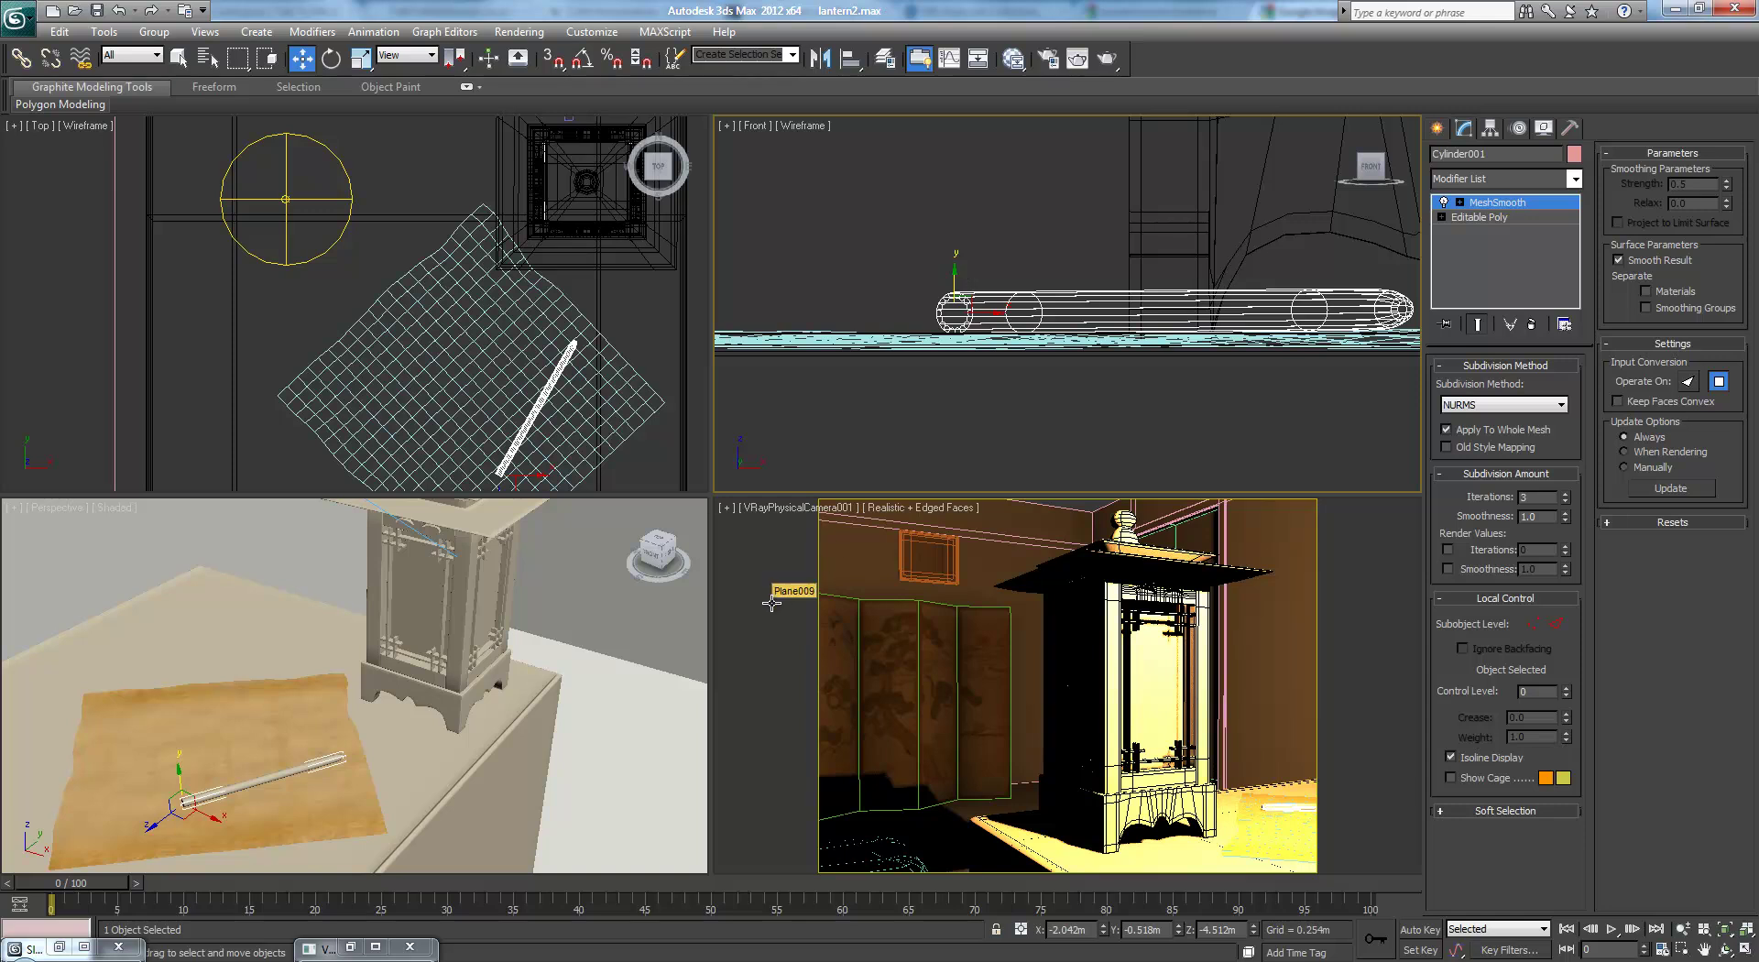
- Show the varnished wood (diffuse) map in the viewport on Material #30 and also on the Multi/Sub-Object Material #54
key(m)
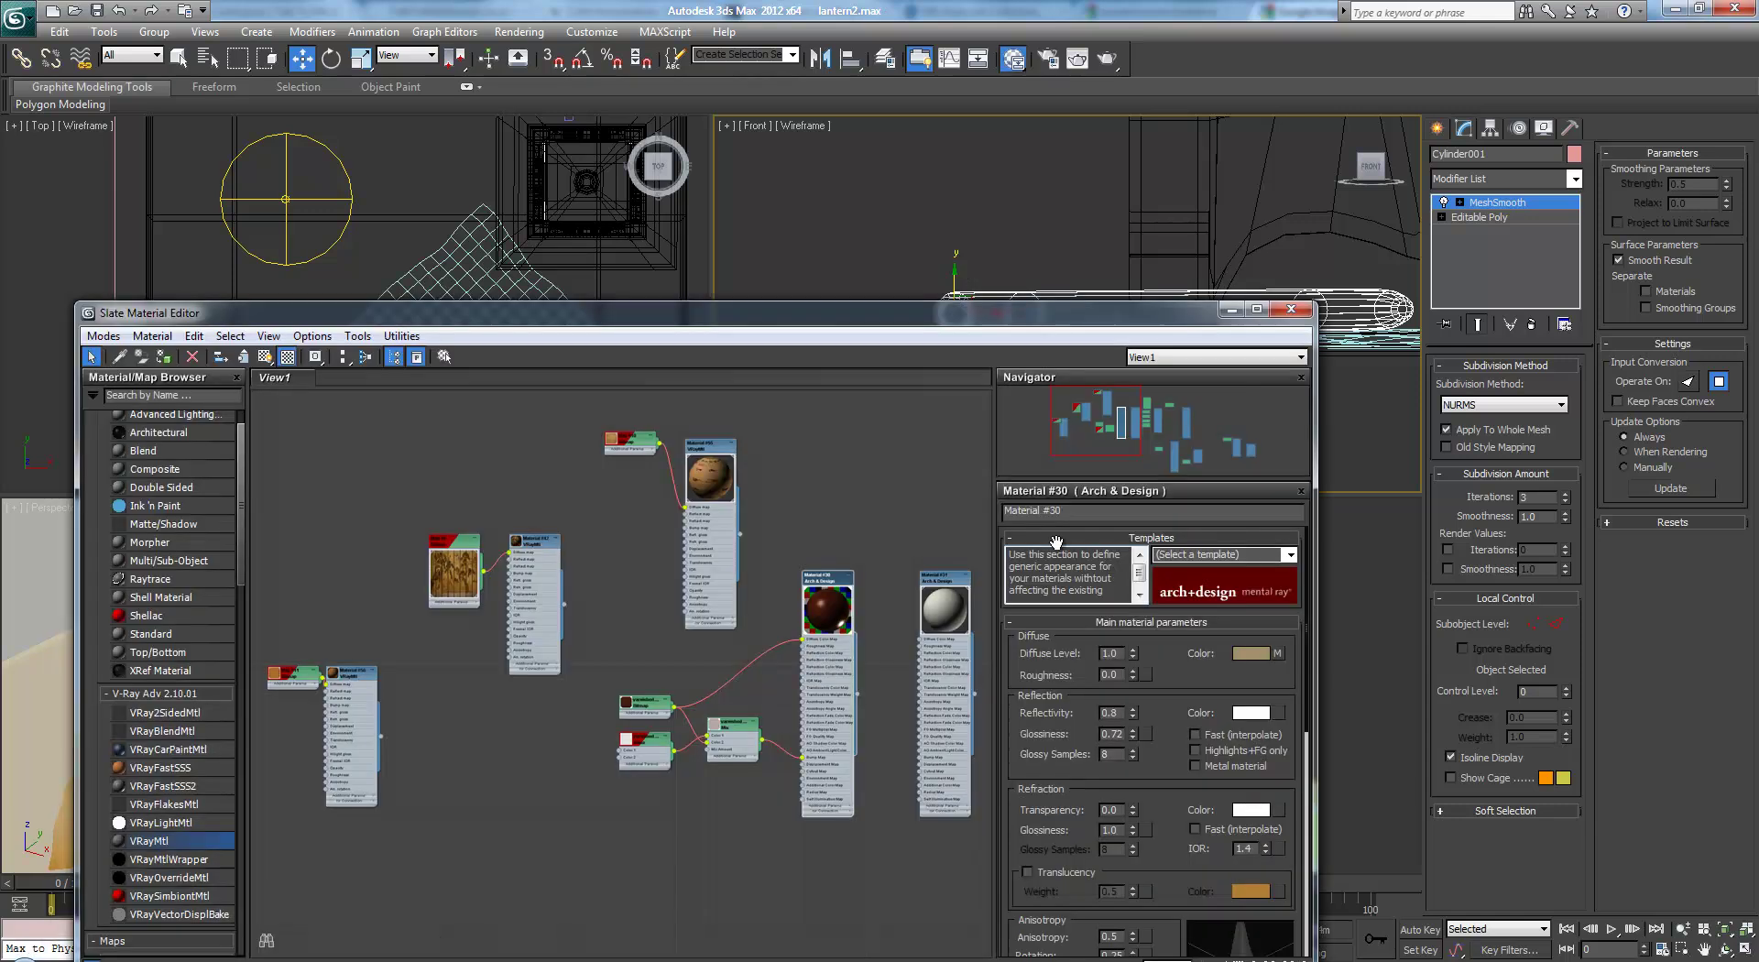
double_click(647, 708)
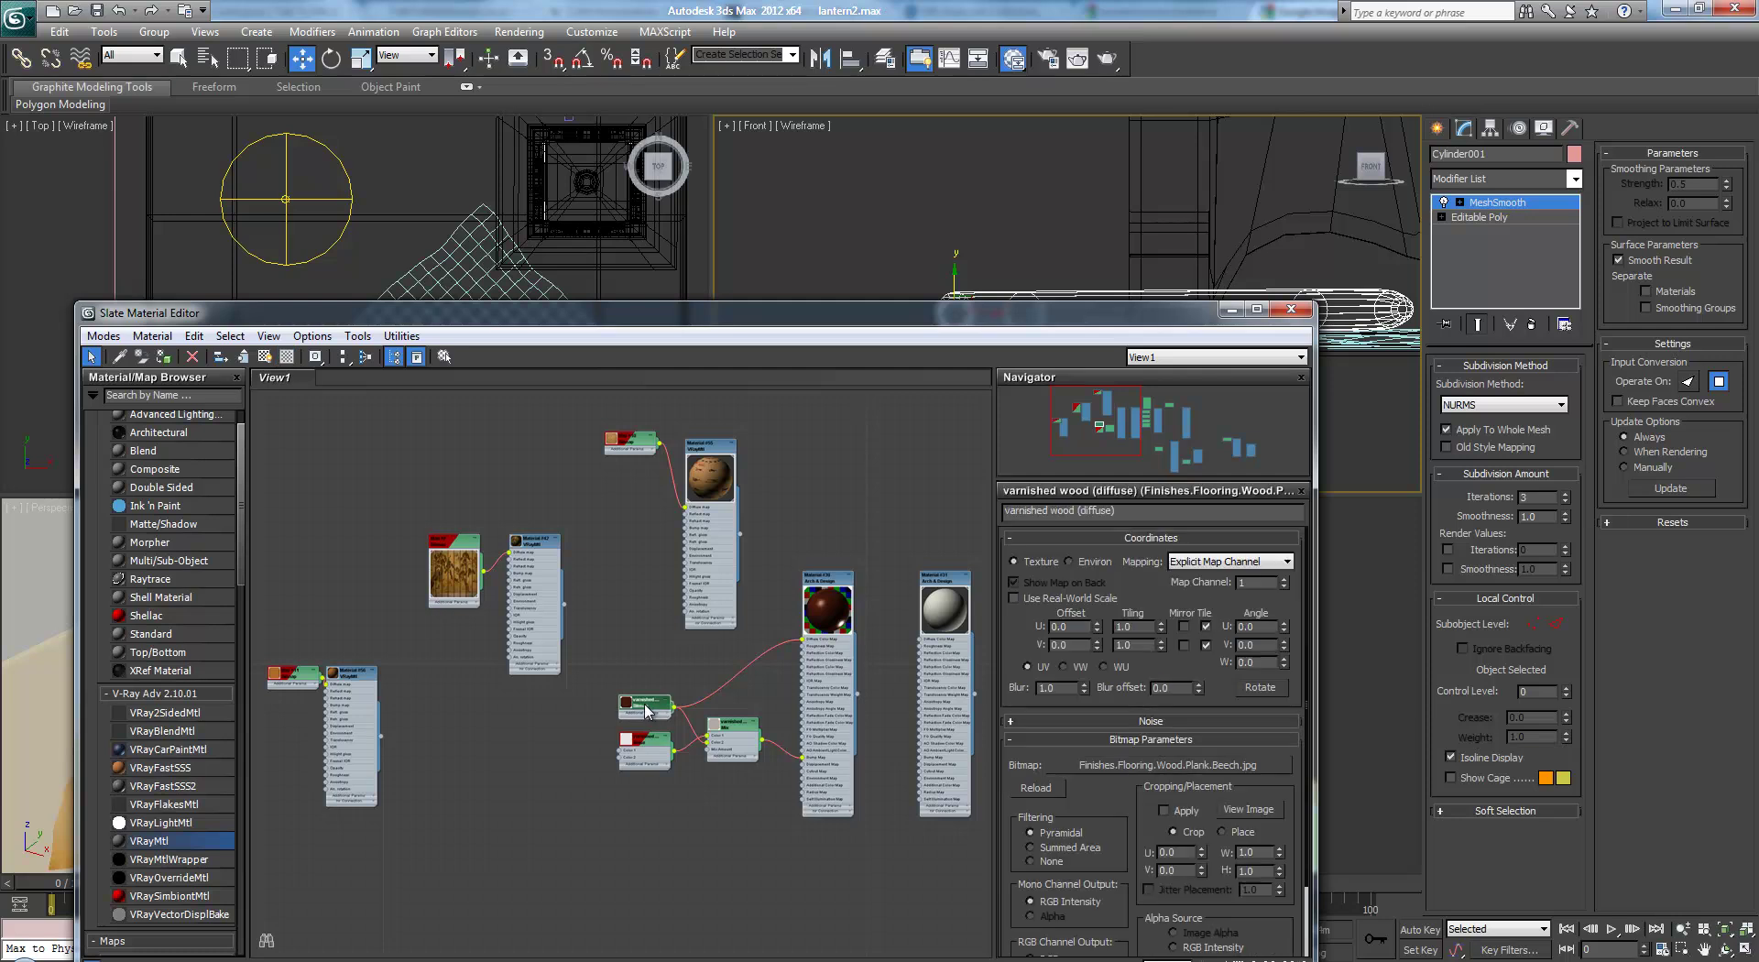
click(265, 357)
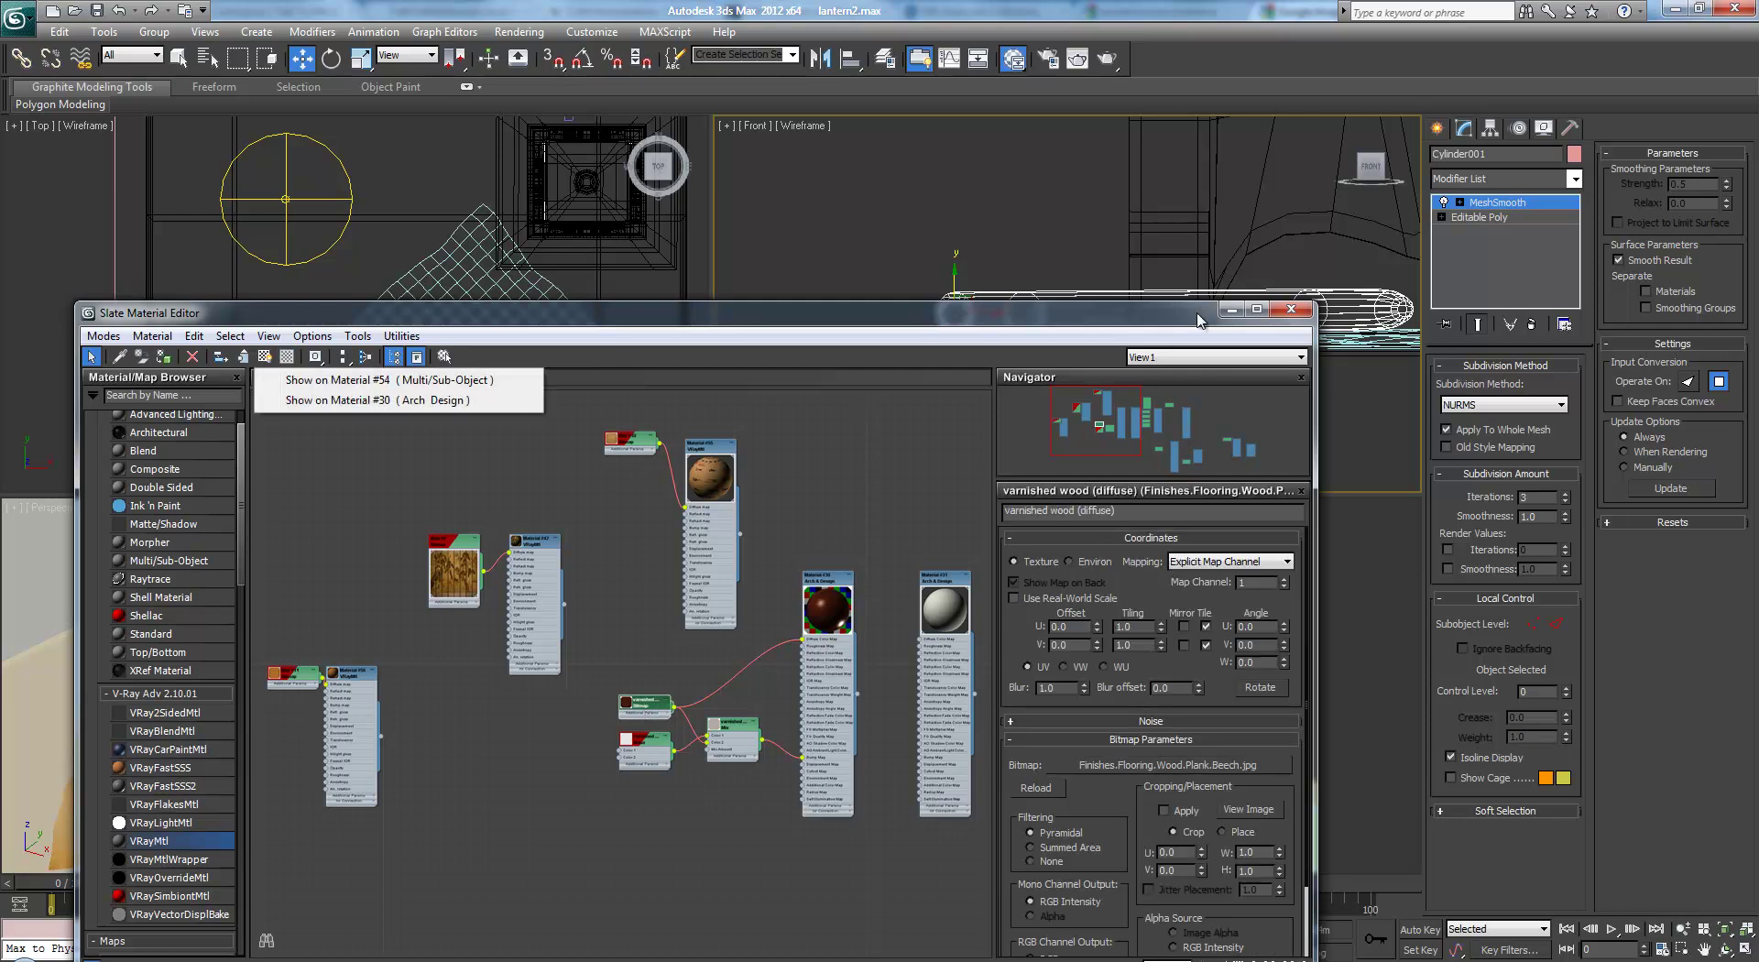
click(429, 400)
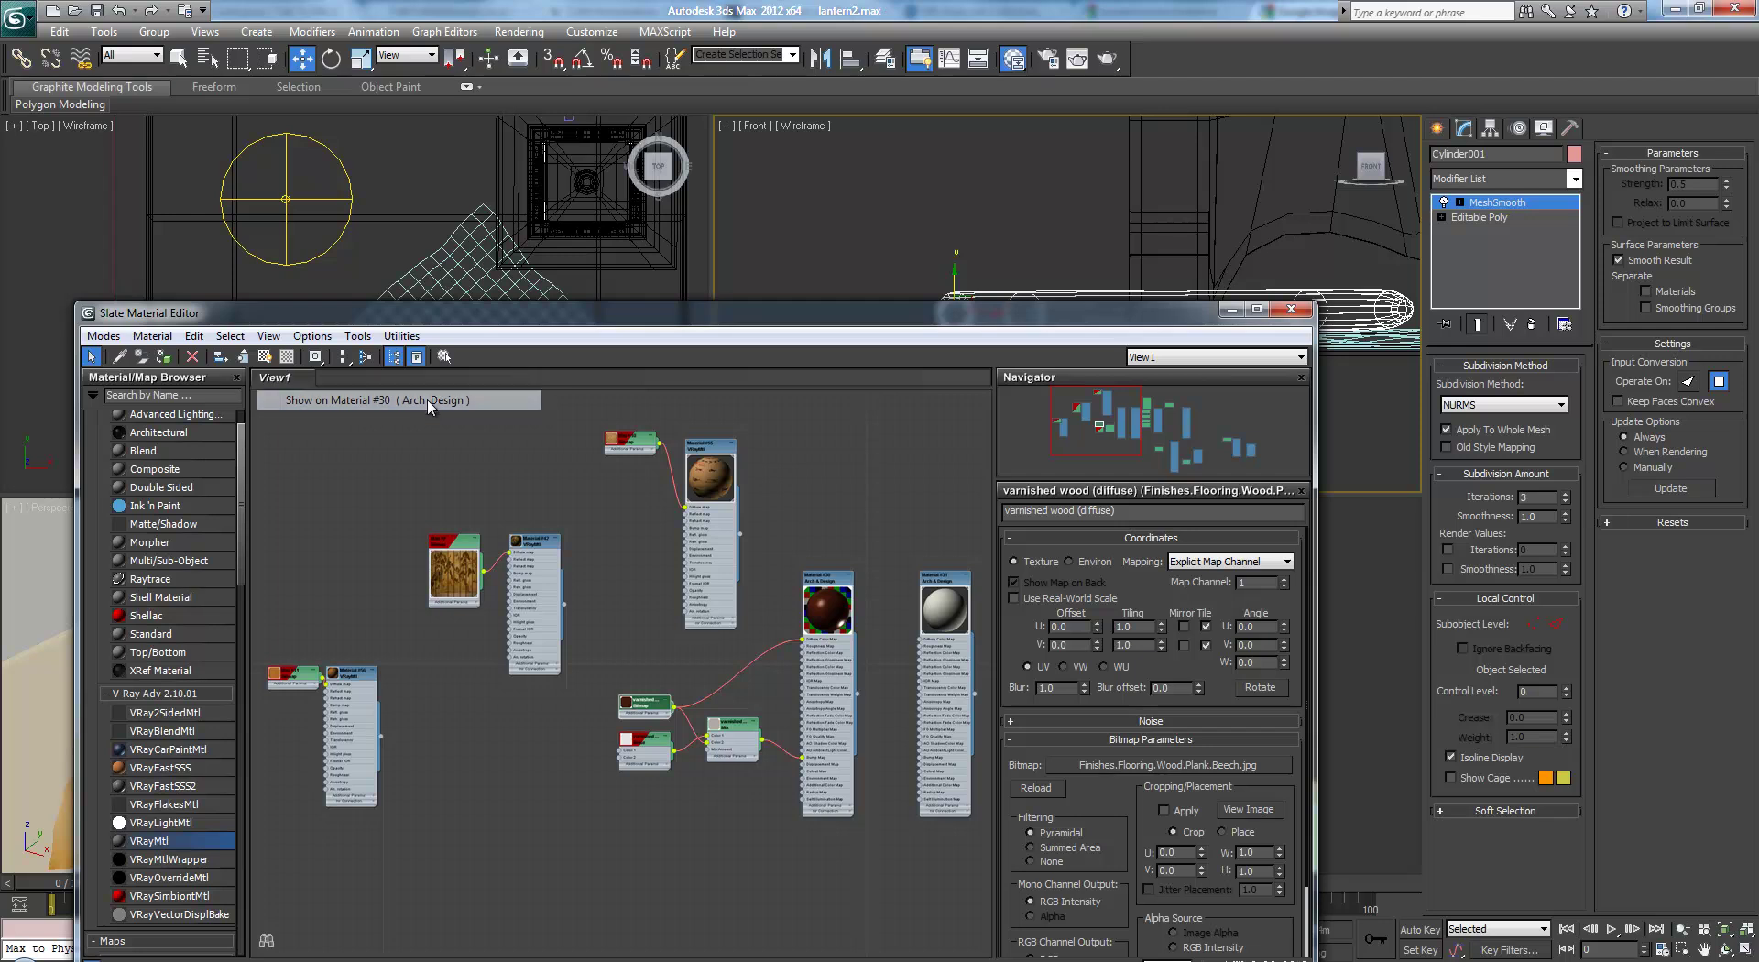
drag(605, 324, 399, 252)
click(33, 308)
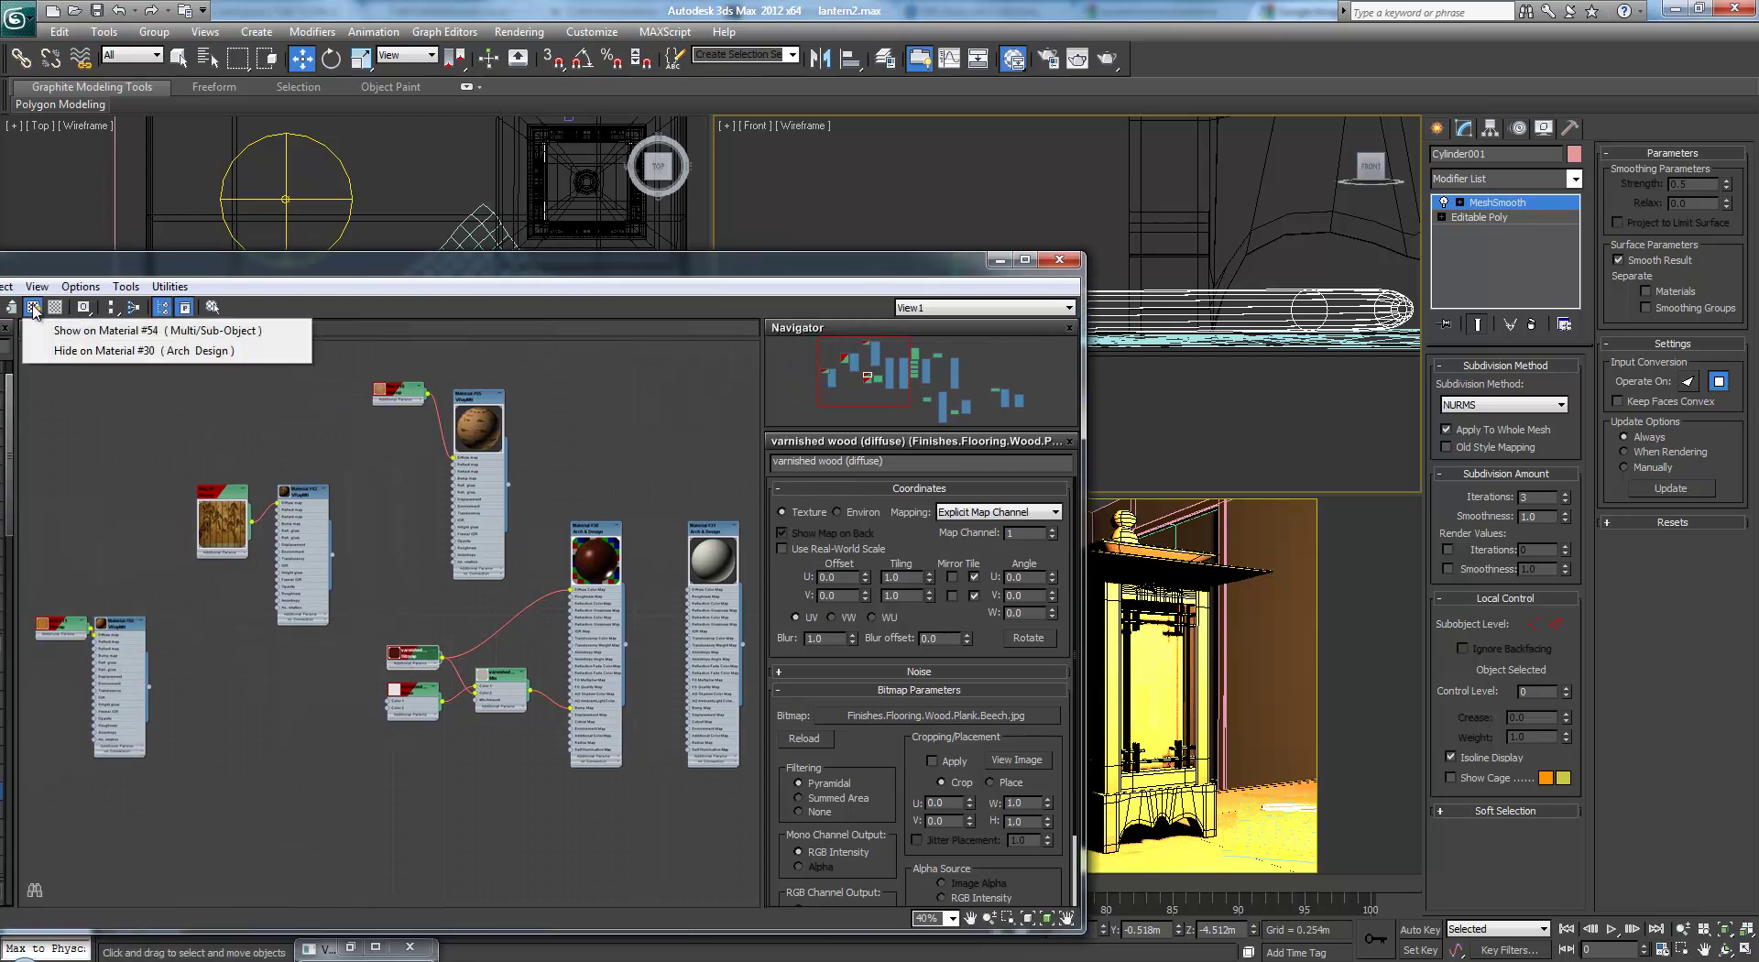
click(101, 330)
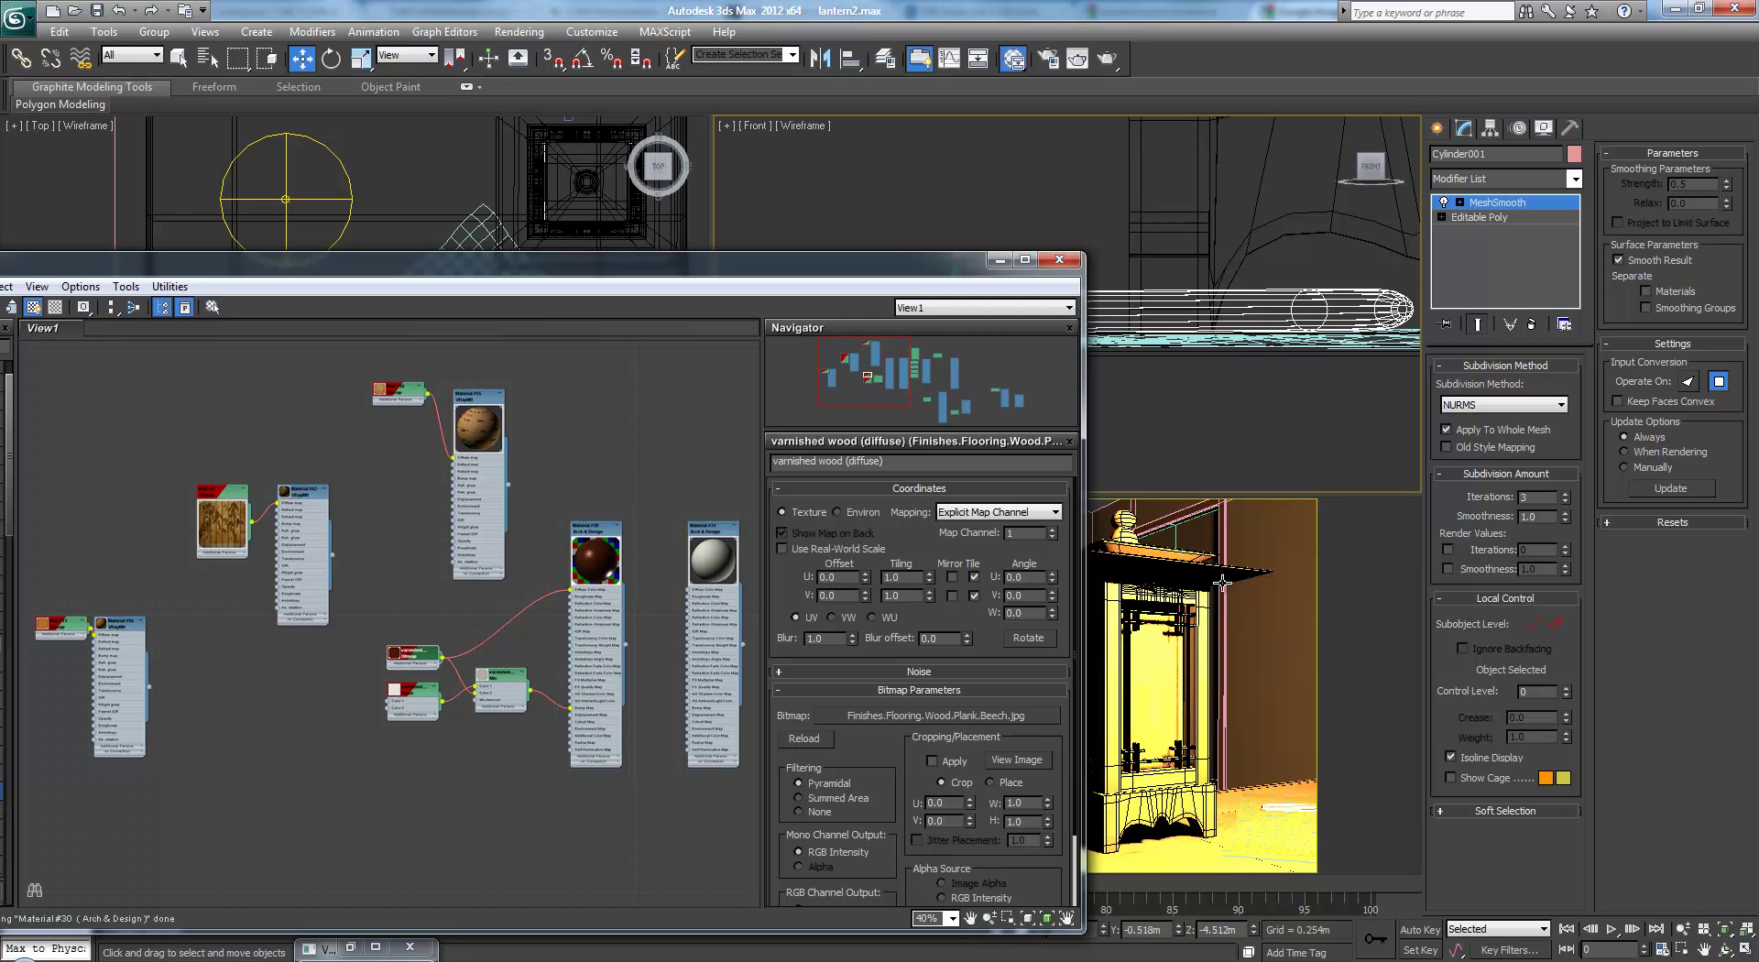
- Review Material #30's parameters, minimise the Slate Material Editor and examine the wood texture on the stick and tabletop up close
click(408, 652)
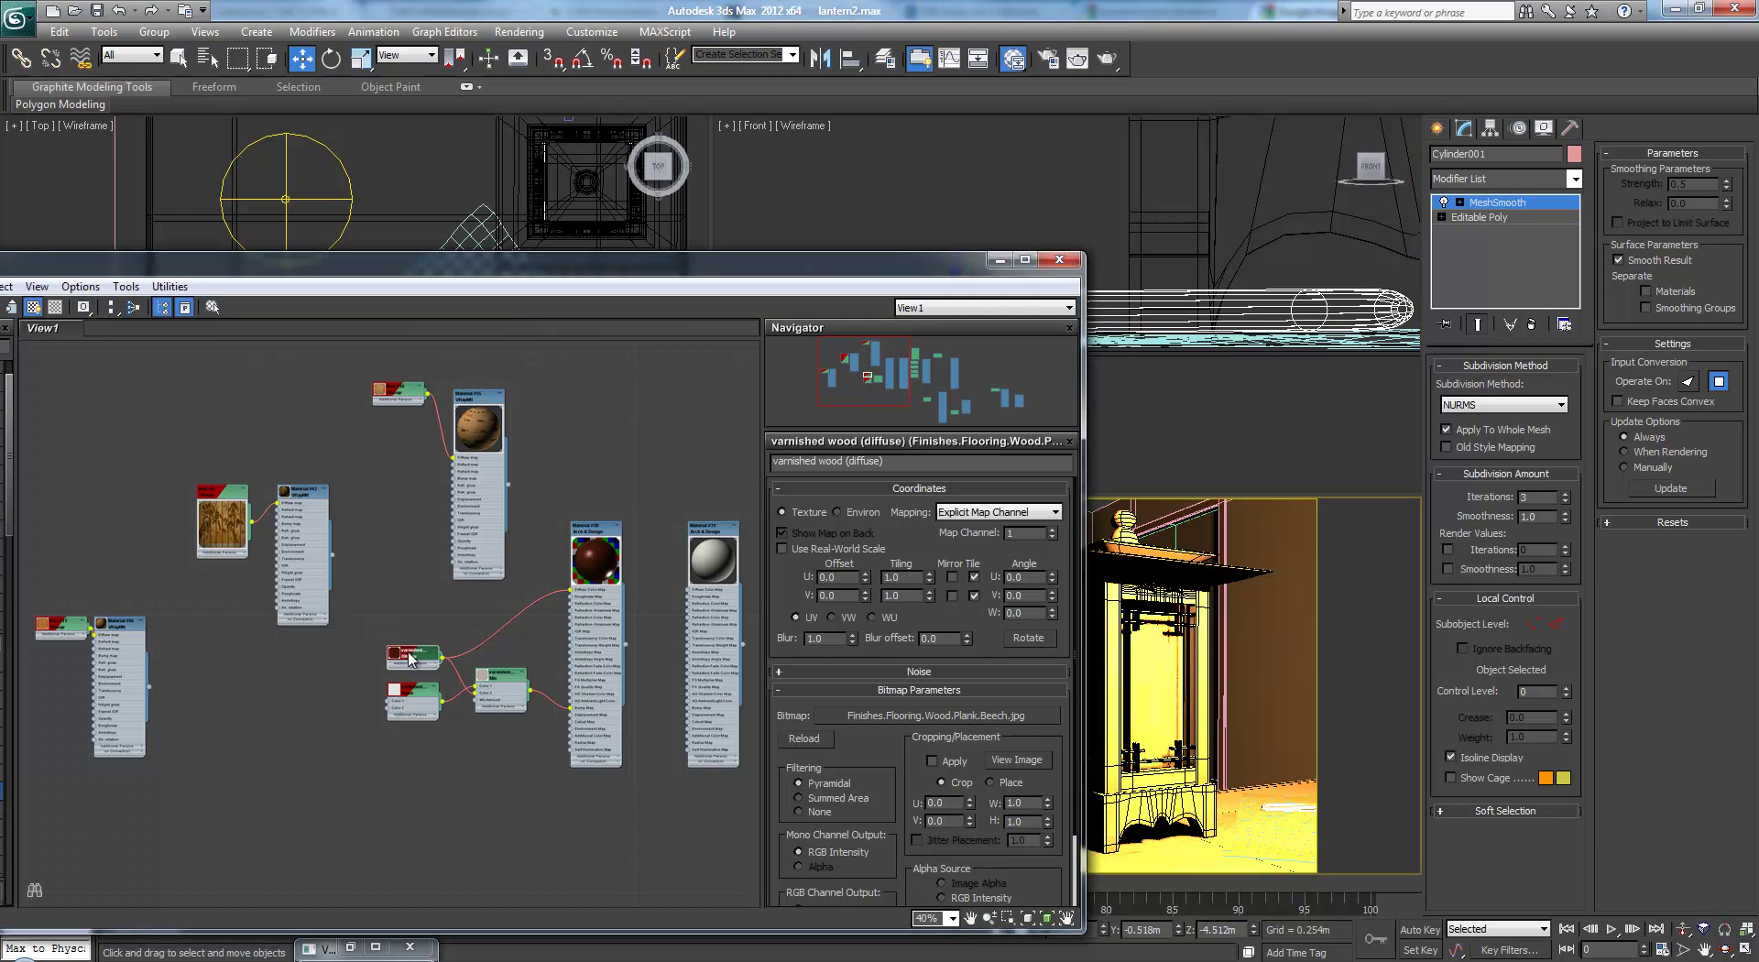
double_click(582, 539)
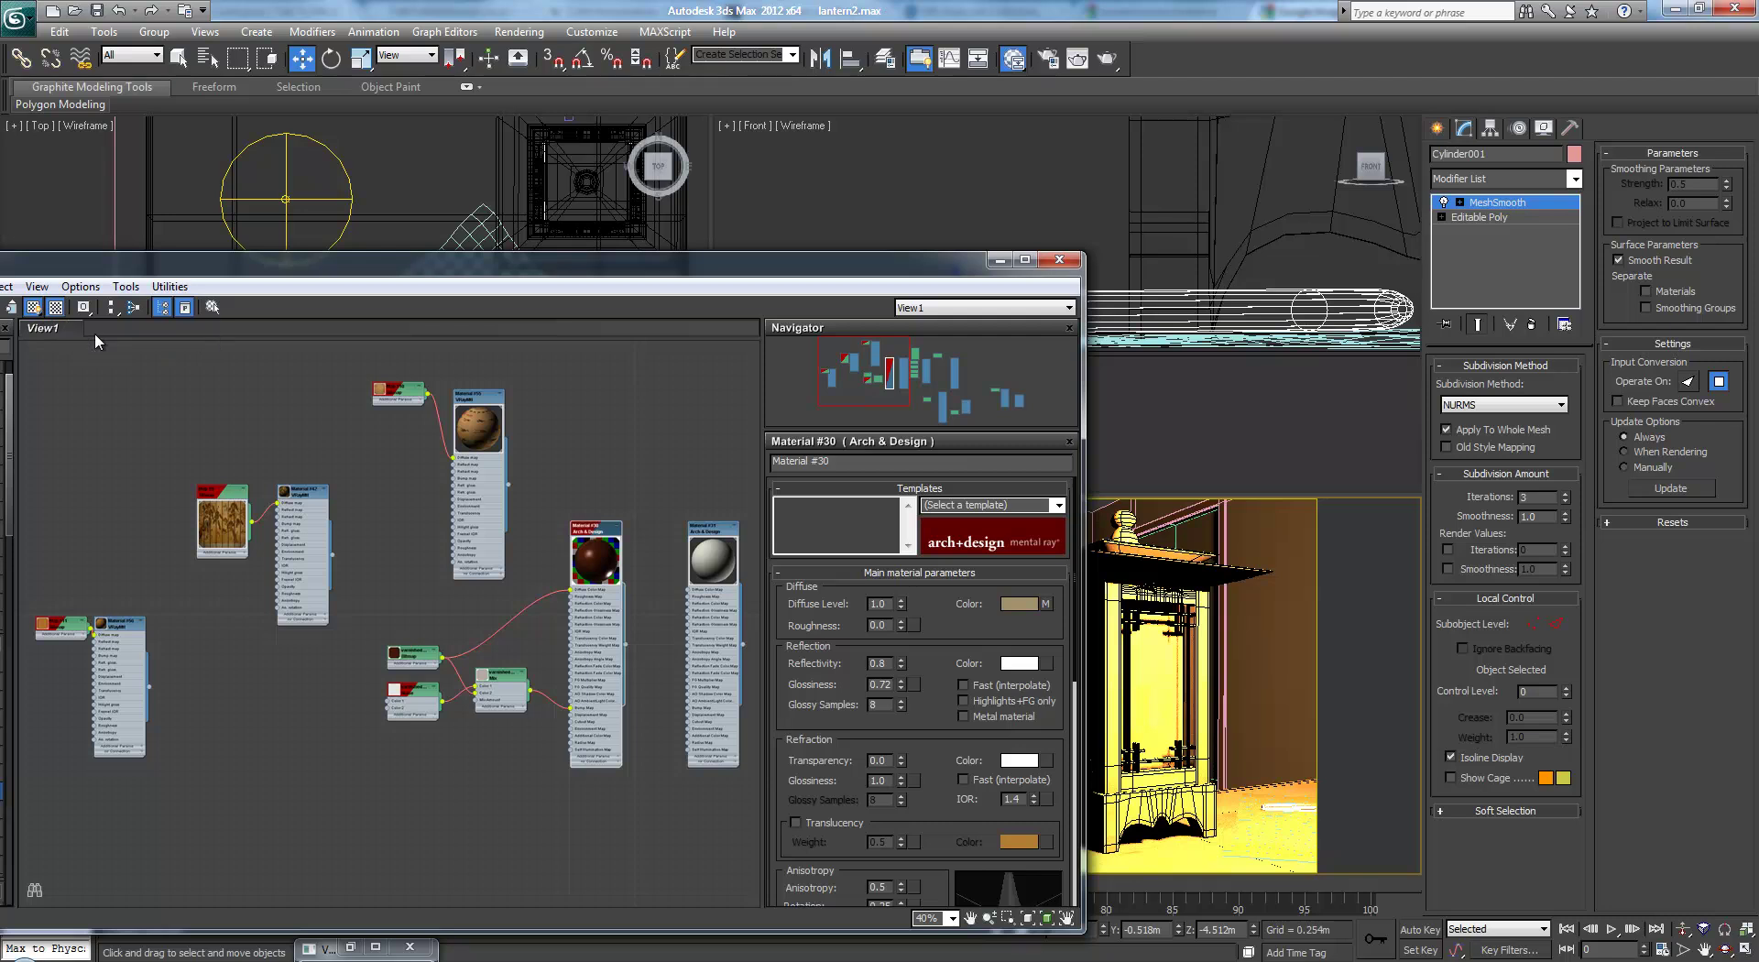
click(1000, 260)
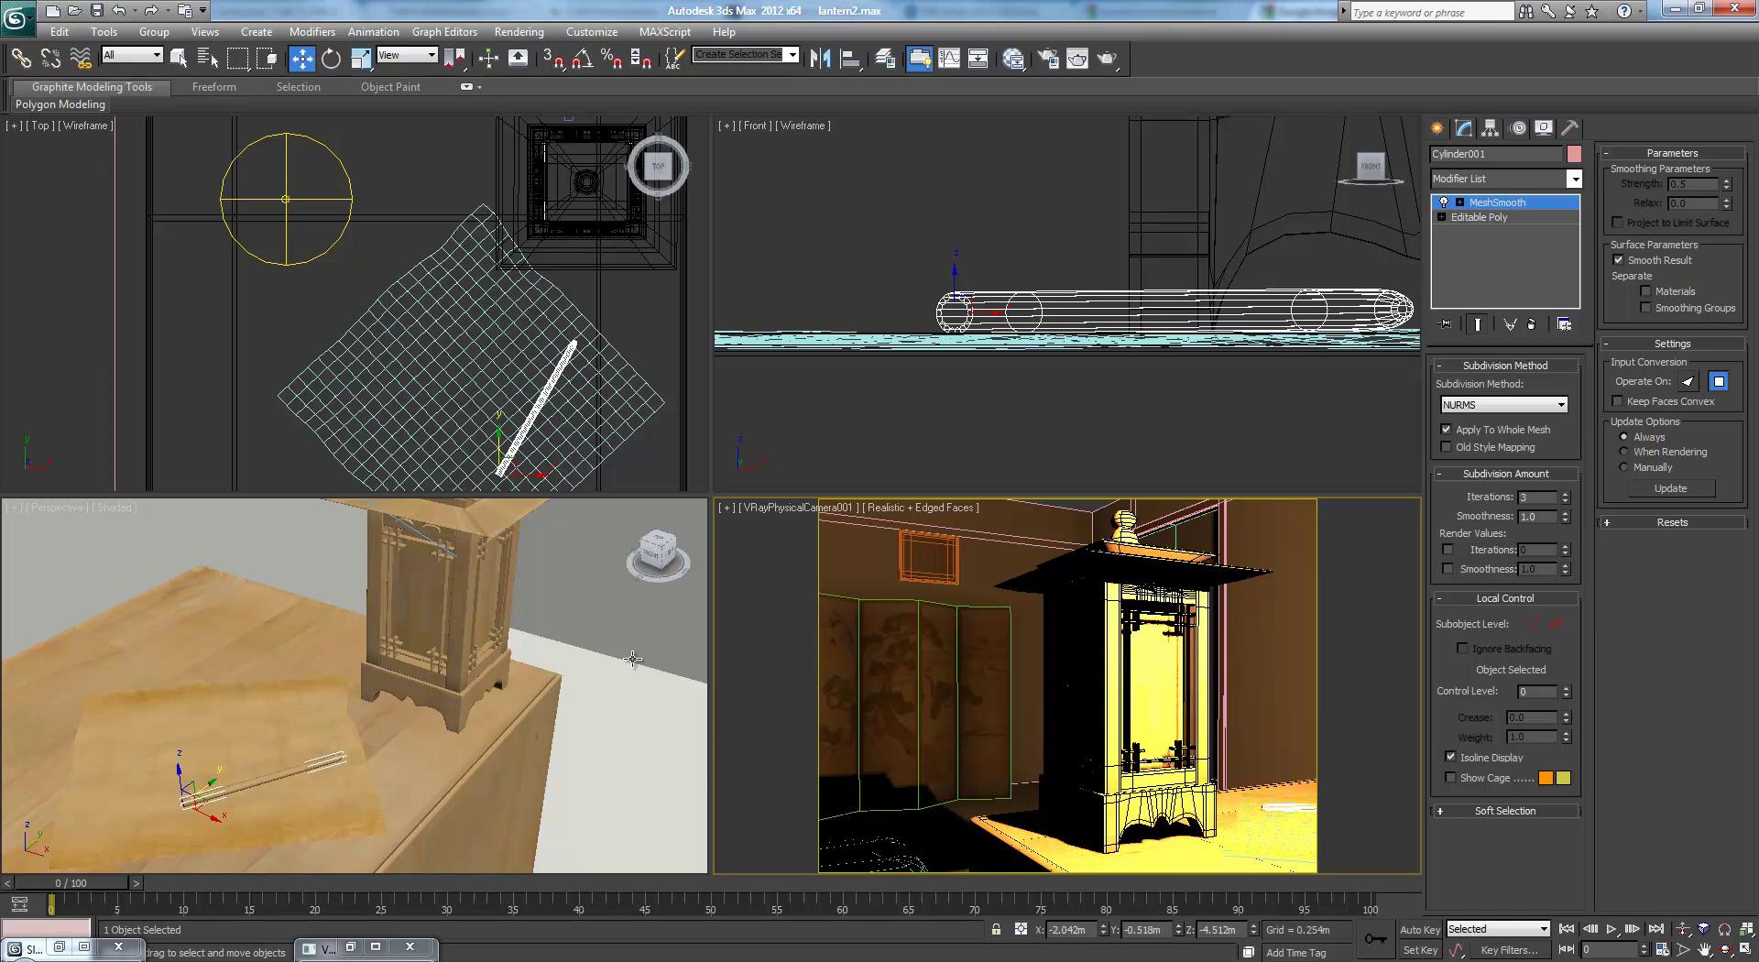
middle_click(632, 659)
scroll(632, 658, down, 1)
middle_drag(495, 700, 494, 628)
scroll(495, 627, up, 3)
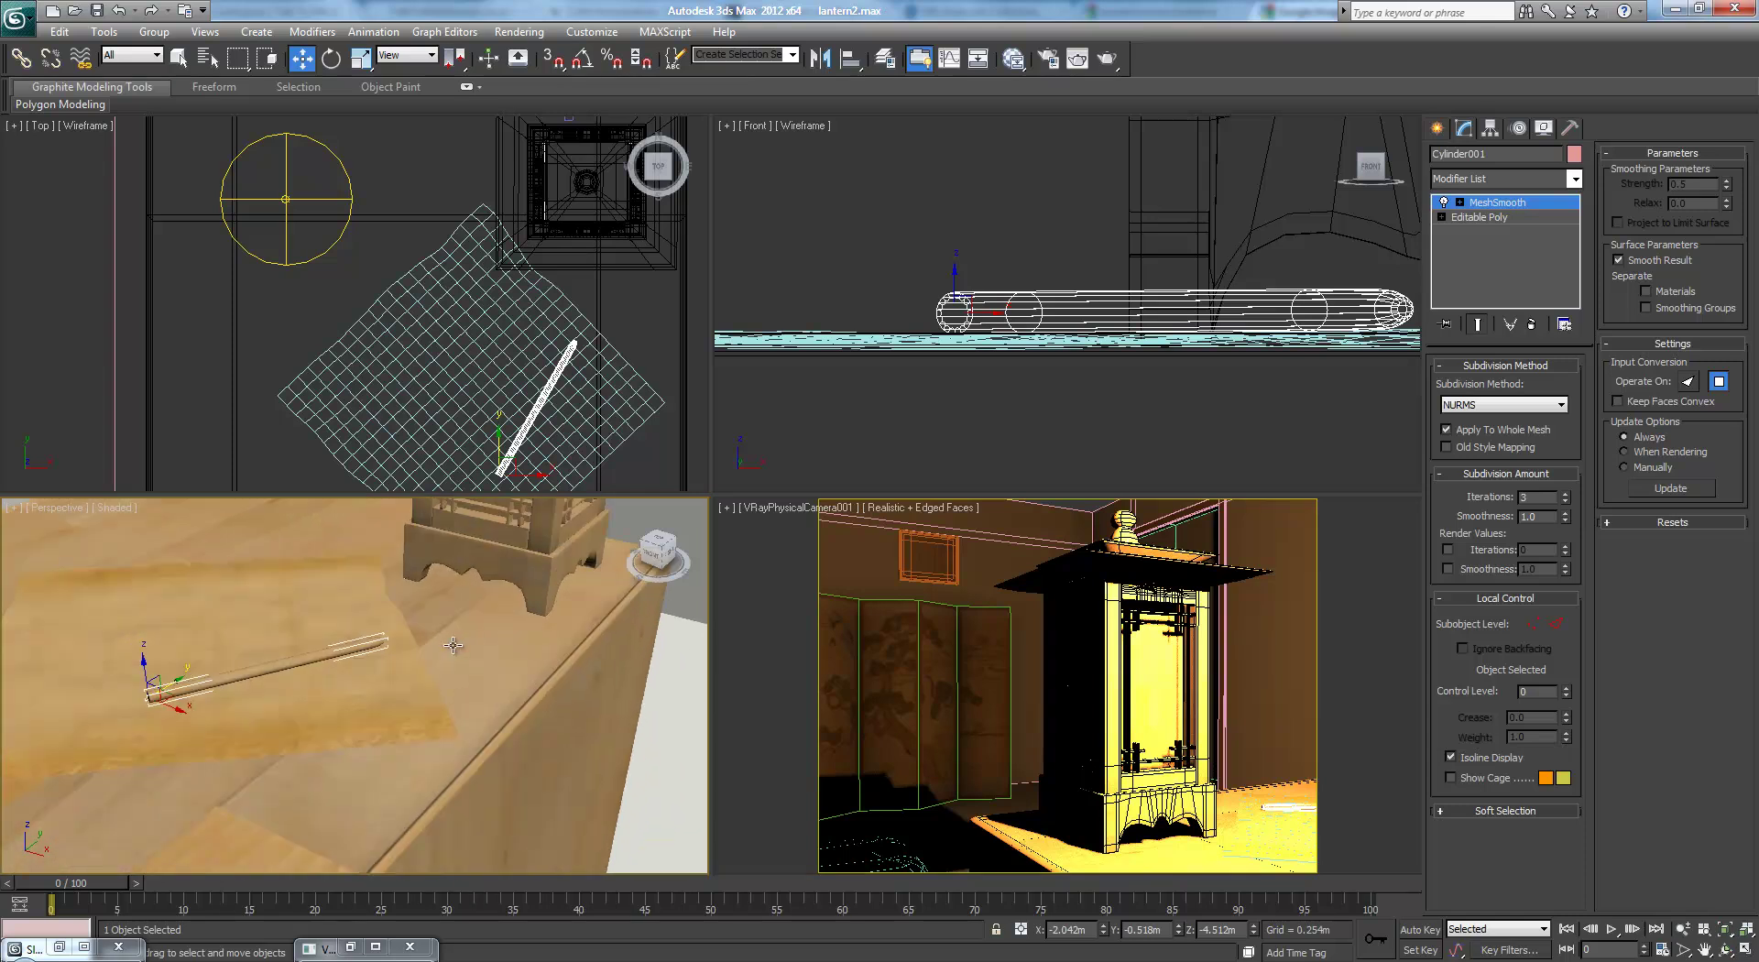
scroll(454, 644, up, 3)
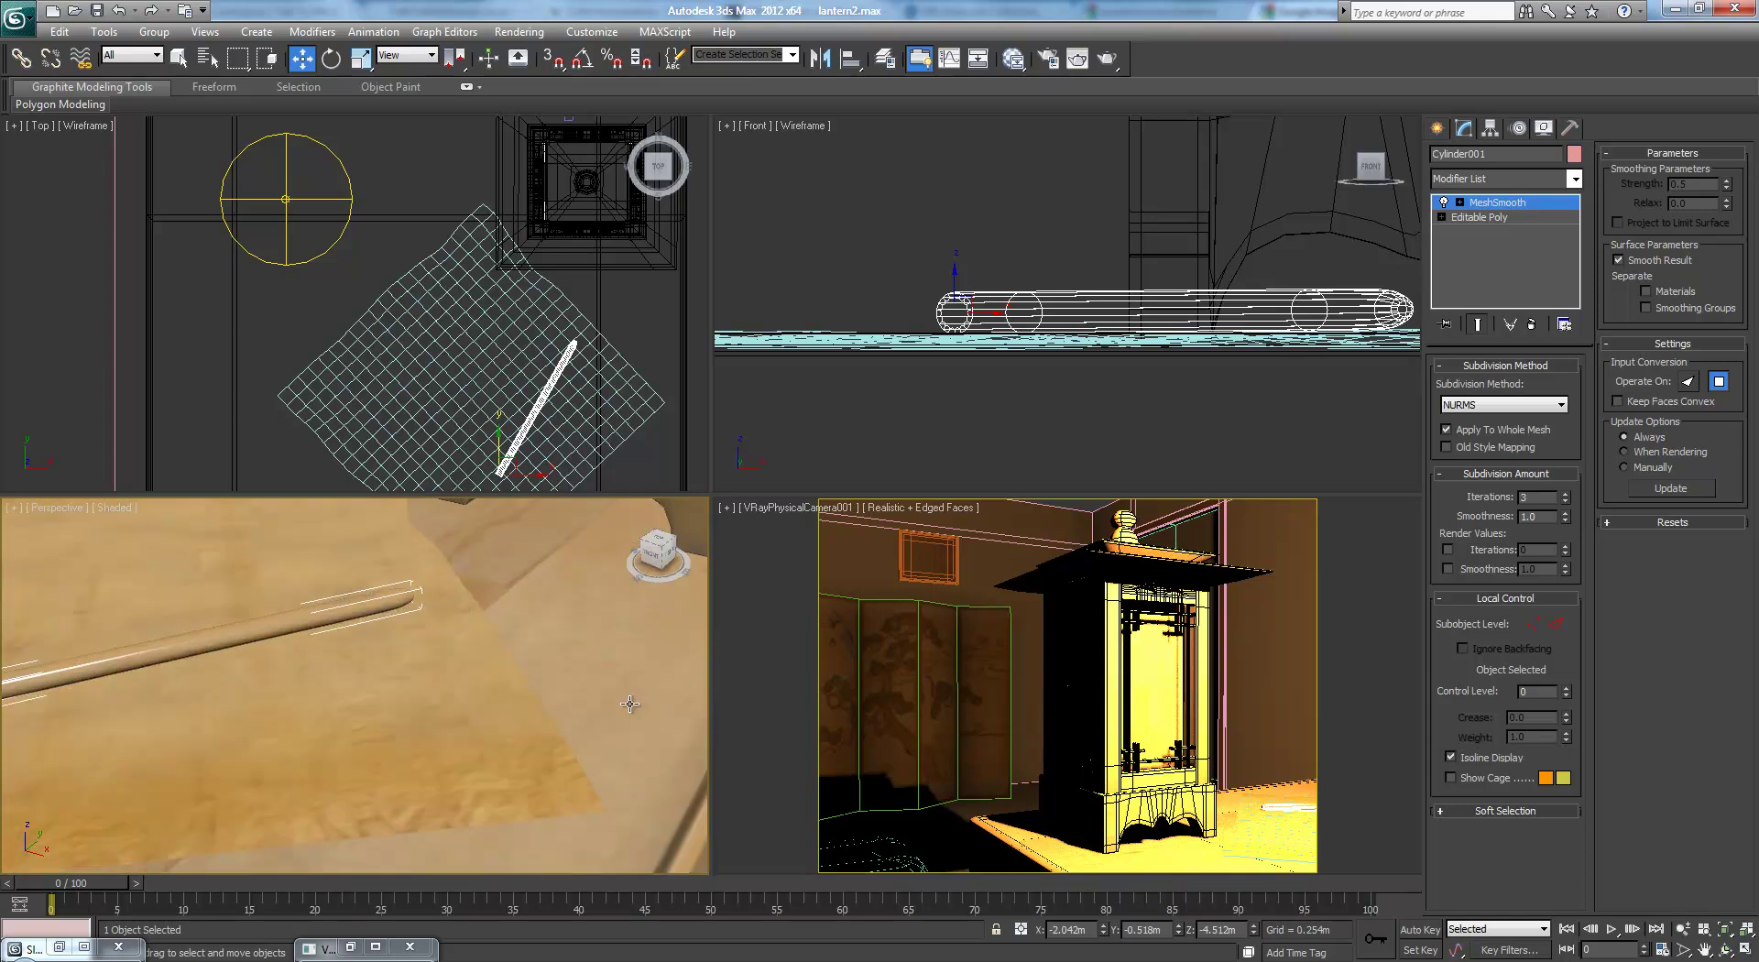
- Turn off edged faces in the VRayPhysicalCamera001 view and look at its Lighting and Shadows options without changing them
click(762, 576)
key(F4)
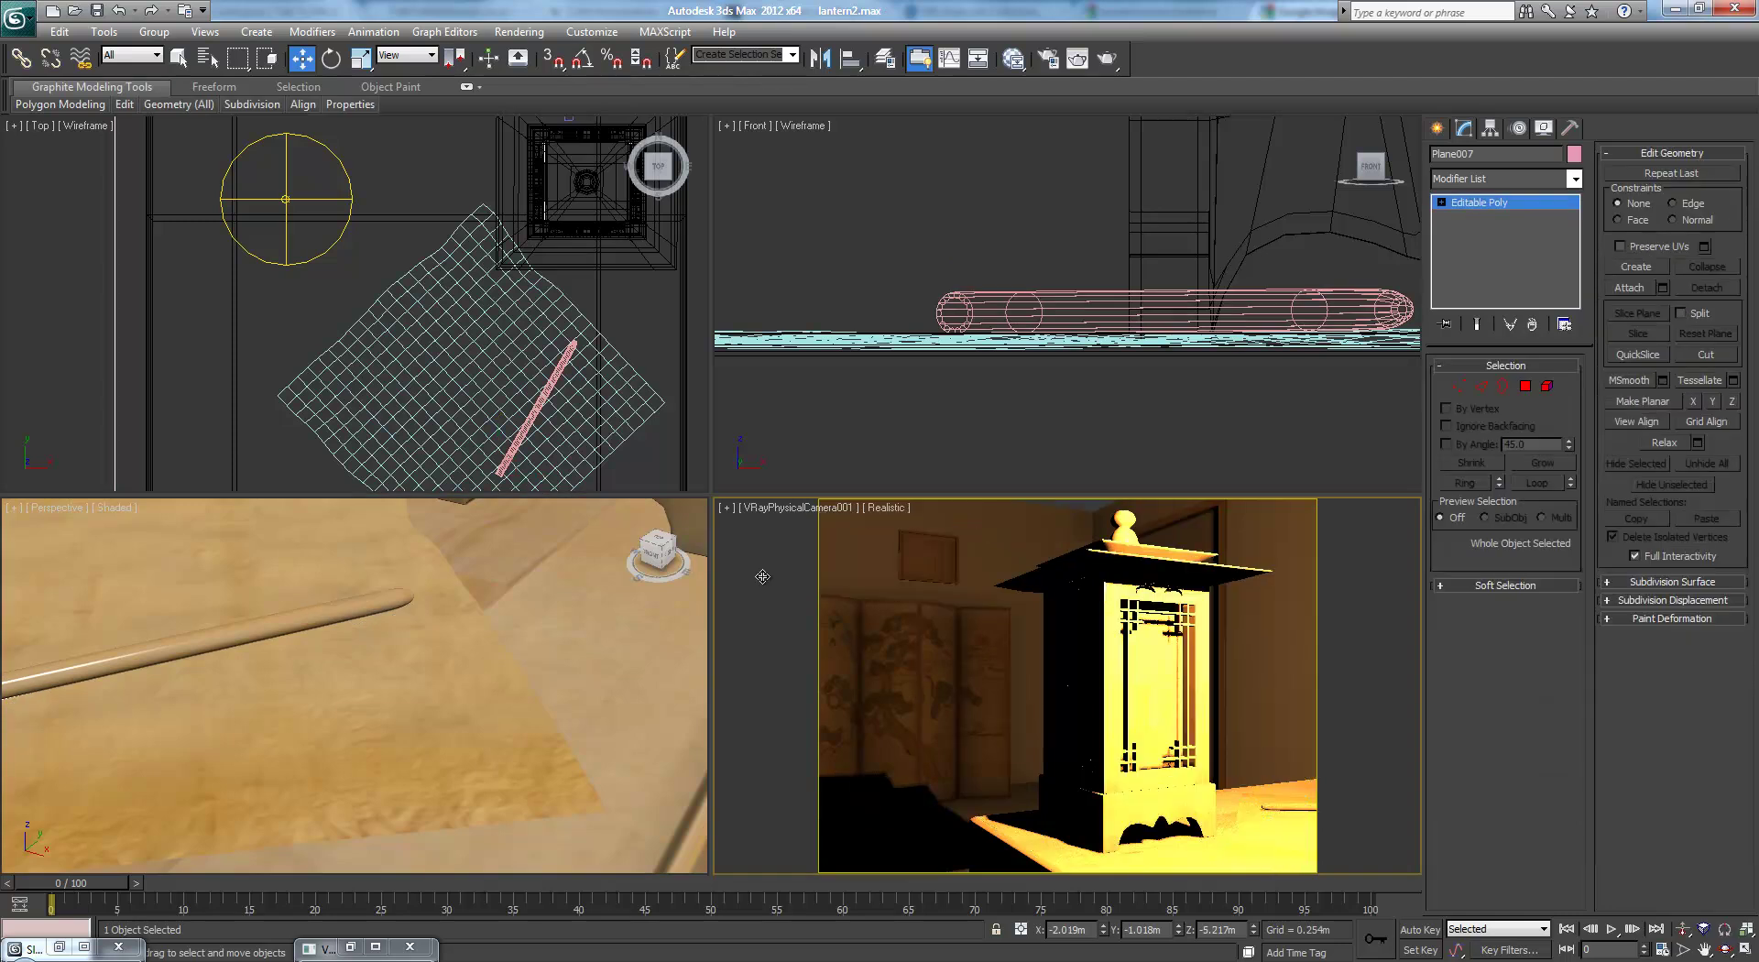
click(894, 513)
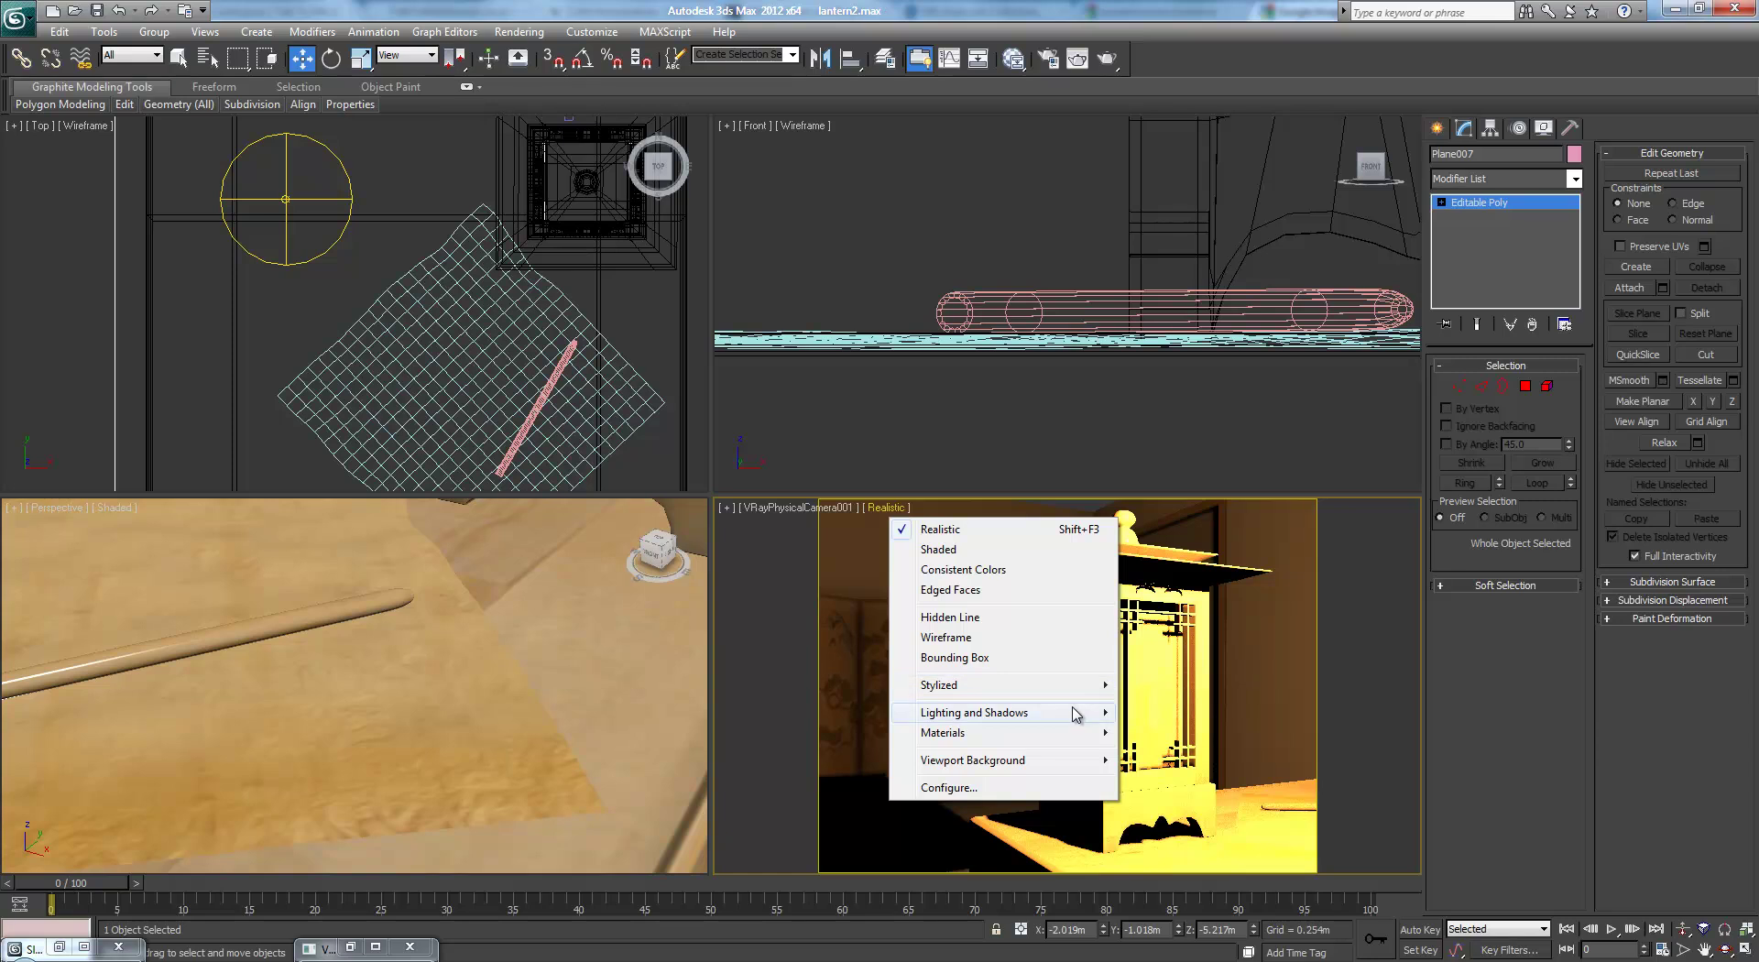
mouse_move(1081, 725)
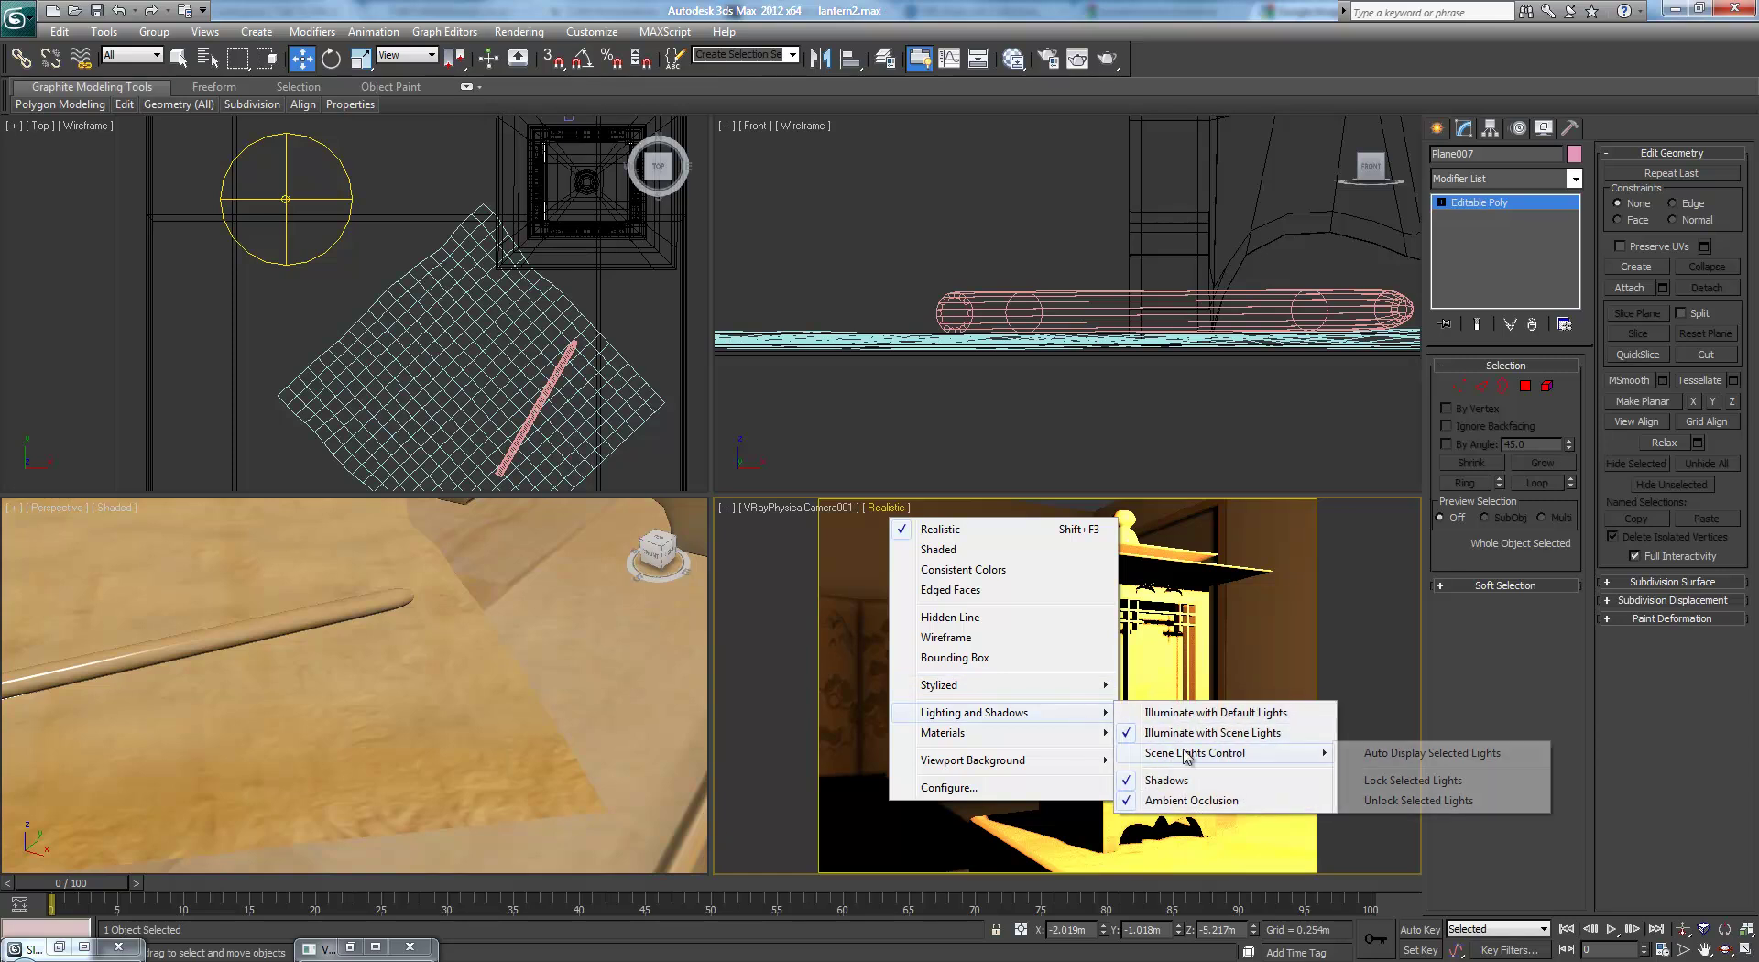
click(744, 651)
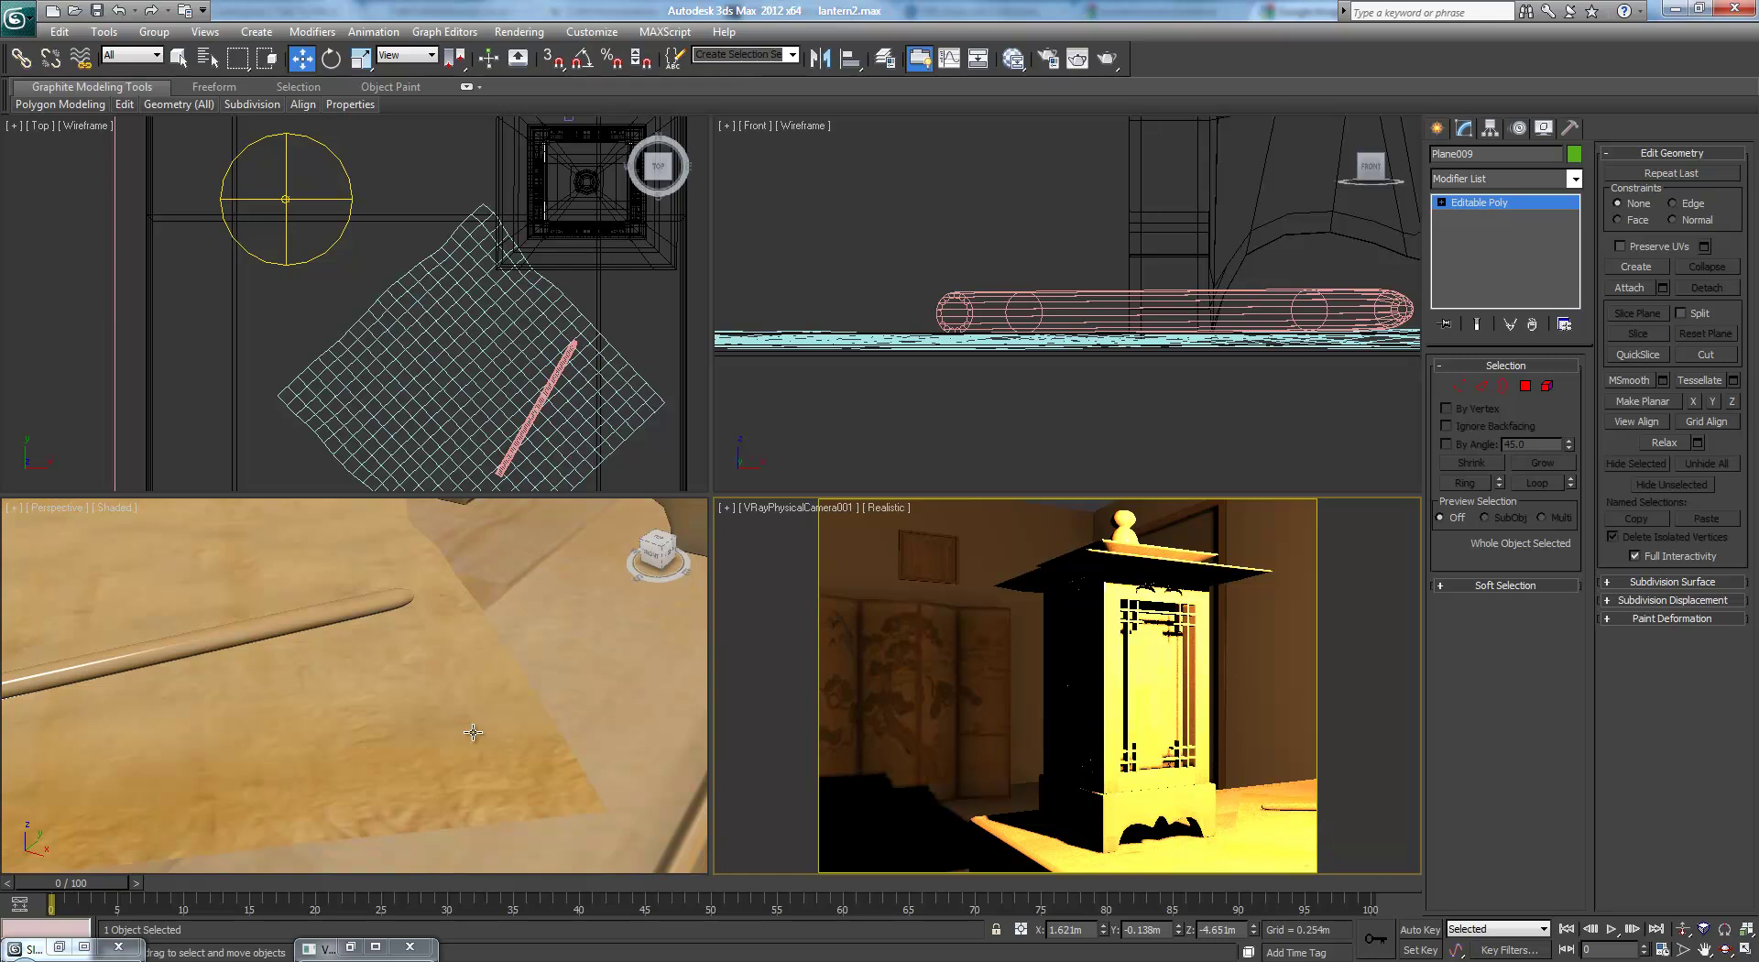
- Check the VRayPhysicalCamera001 test render and minimise the rendered frame window
scroll(468, 721, down, 6)
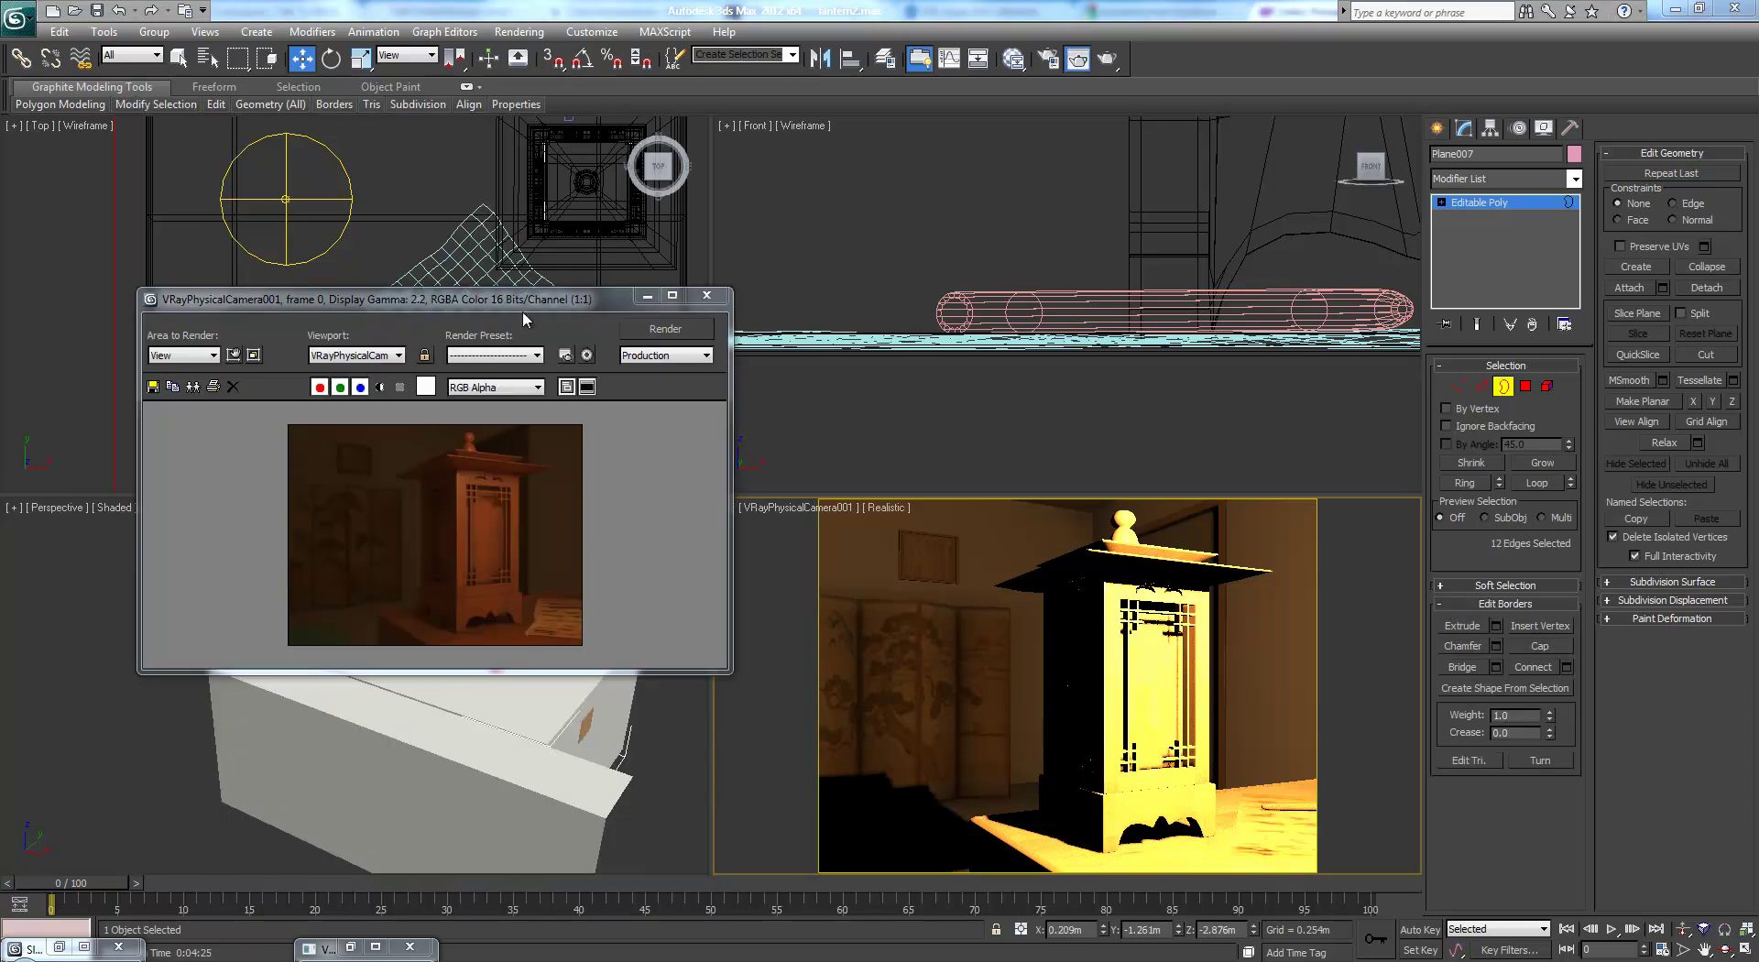
drag(522, 311, 712, 435)
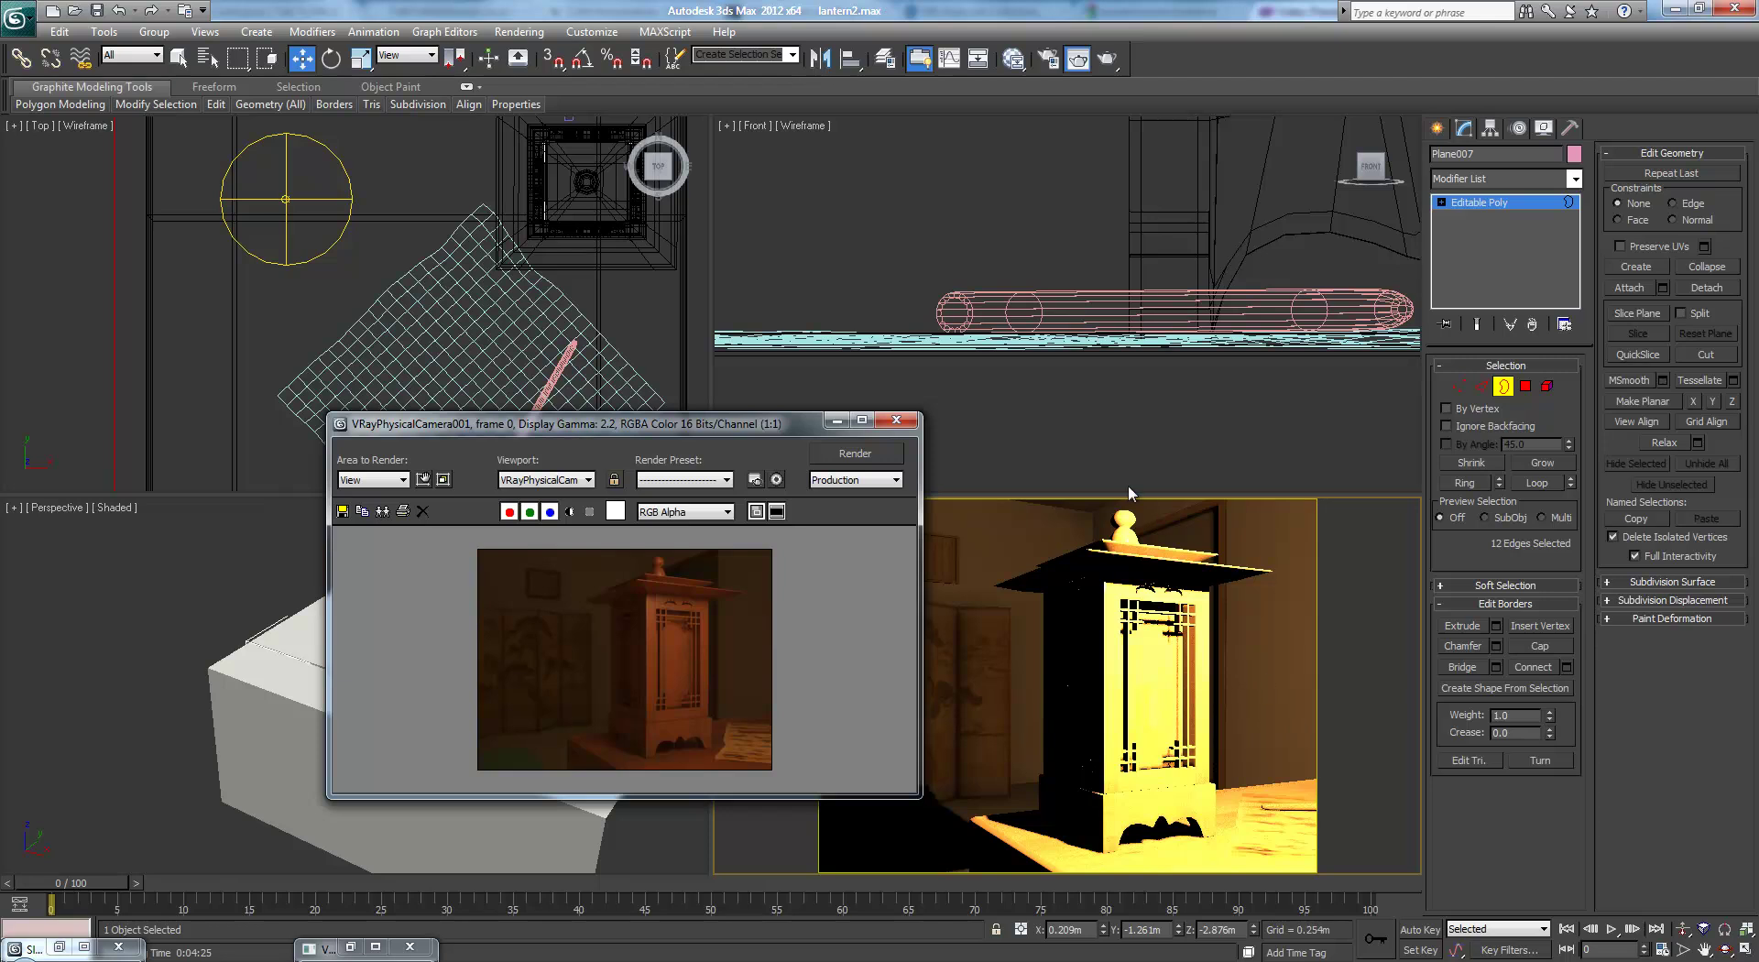
click(834, 421)
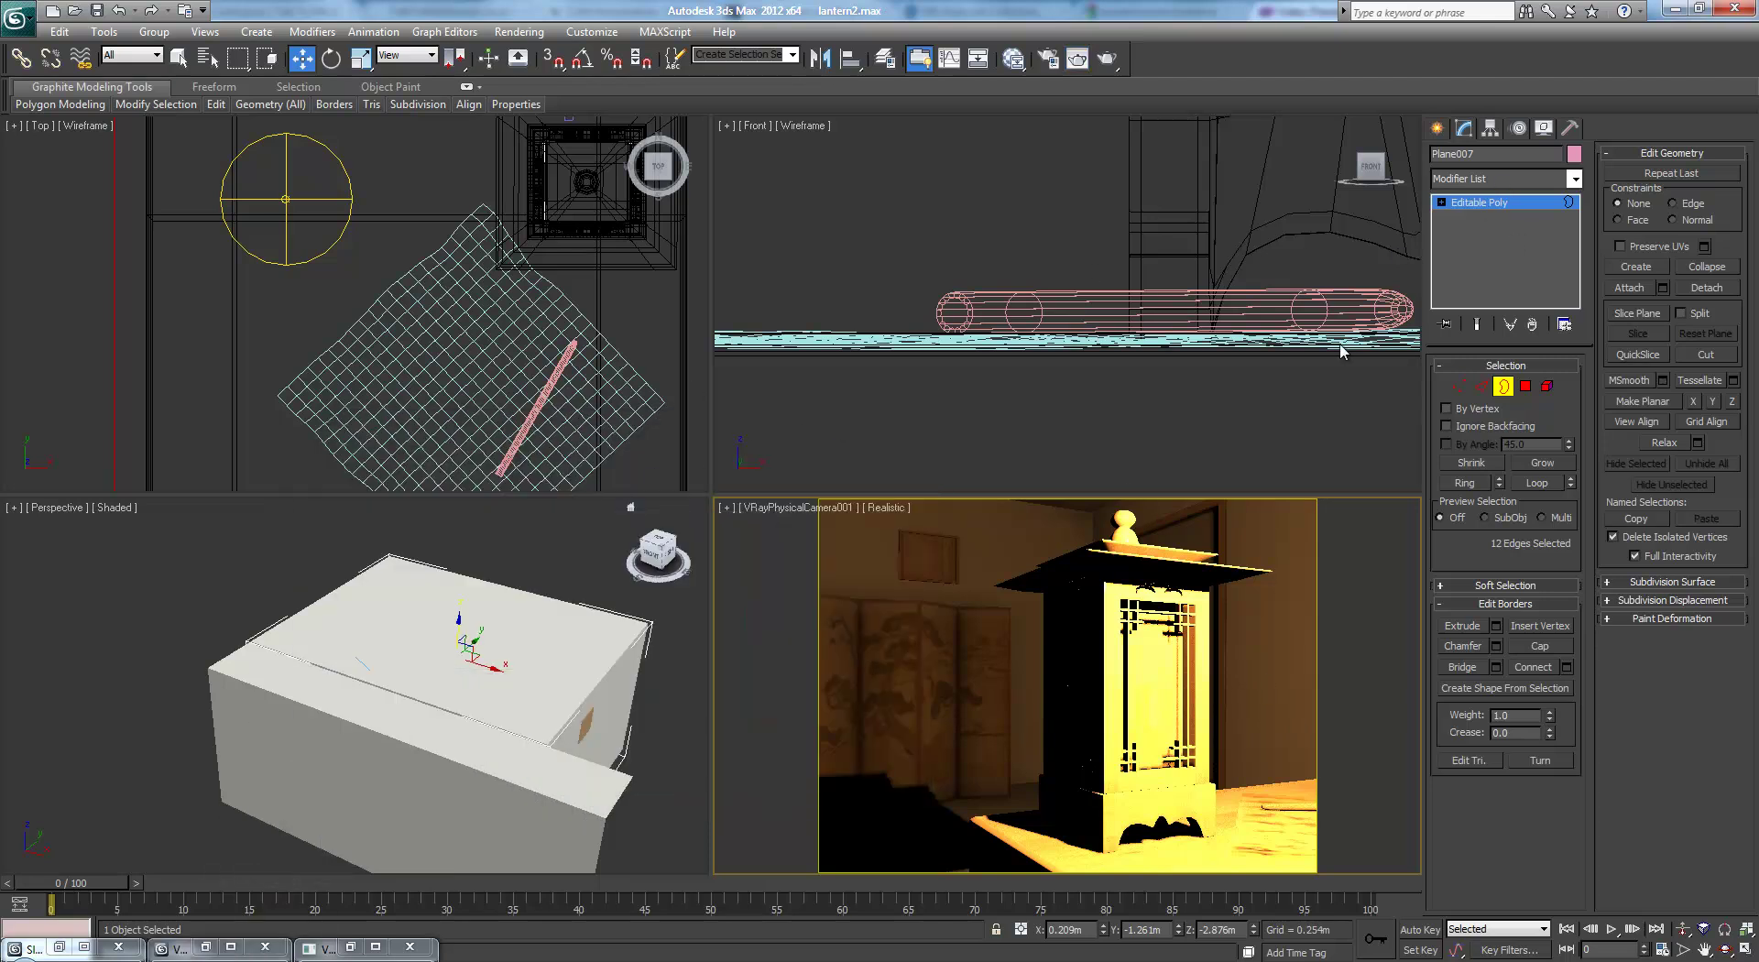
- Increase the parchment sheet's Displace strength and raise the stick slightly in the Front view to rest on the rougher surface
click(1500, 203)
click(595, 426)
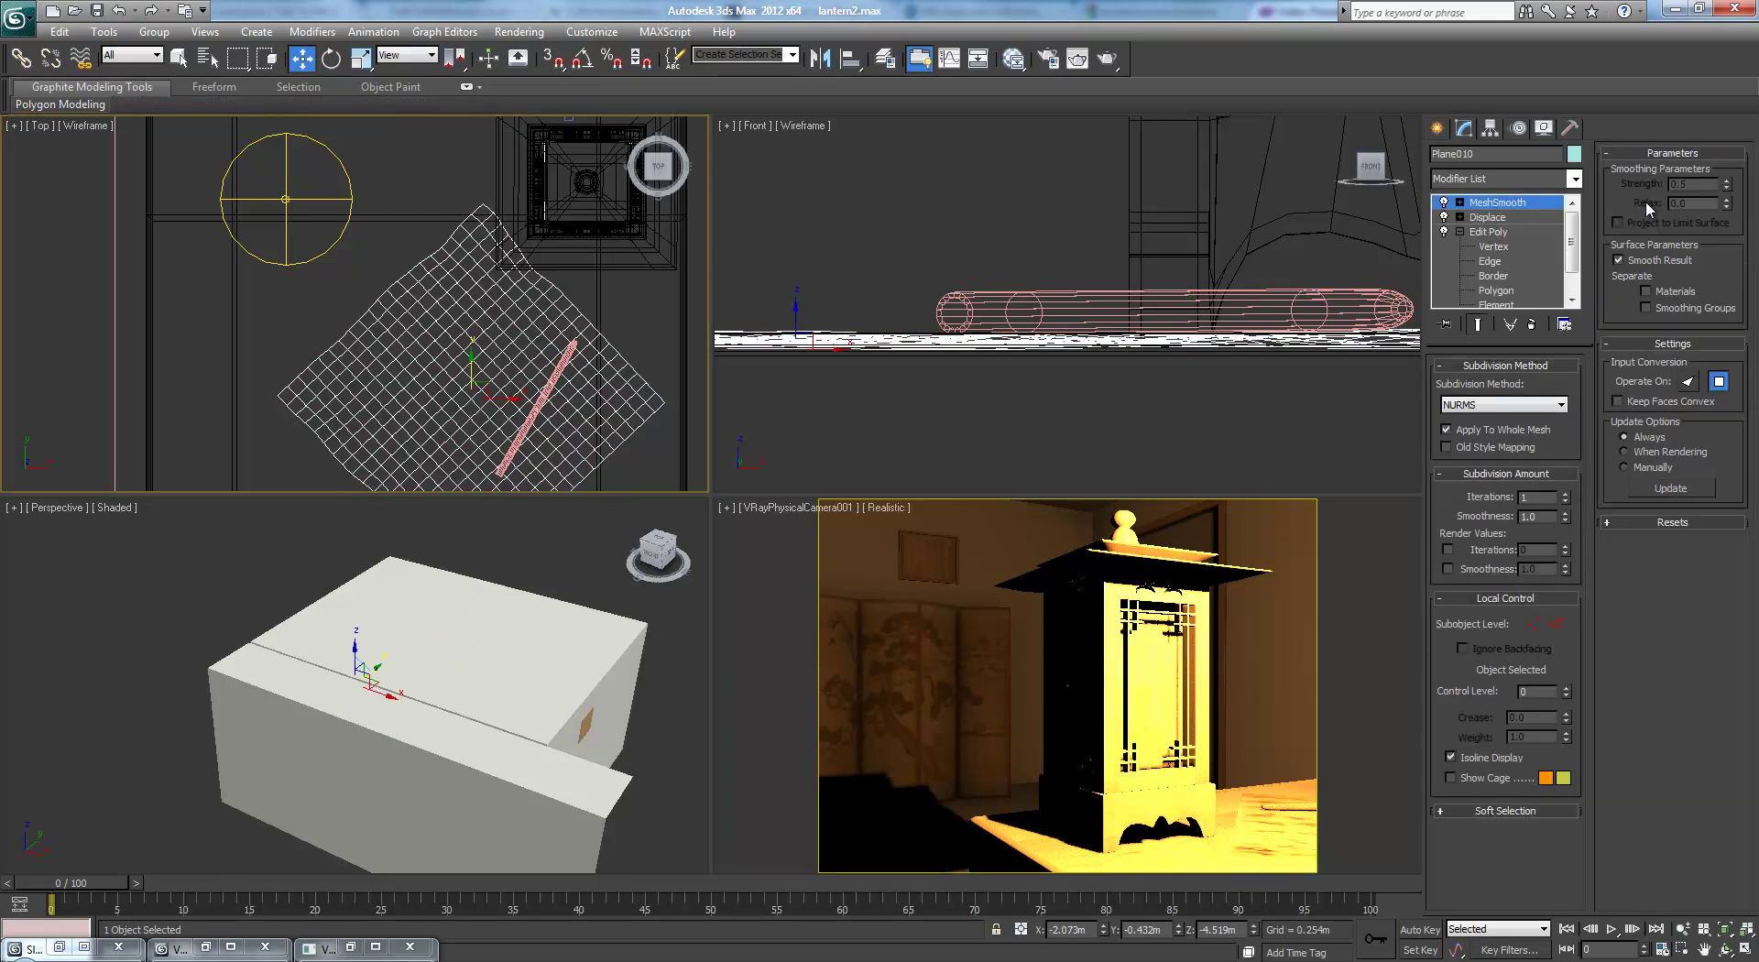
click(1487, 217)
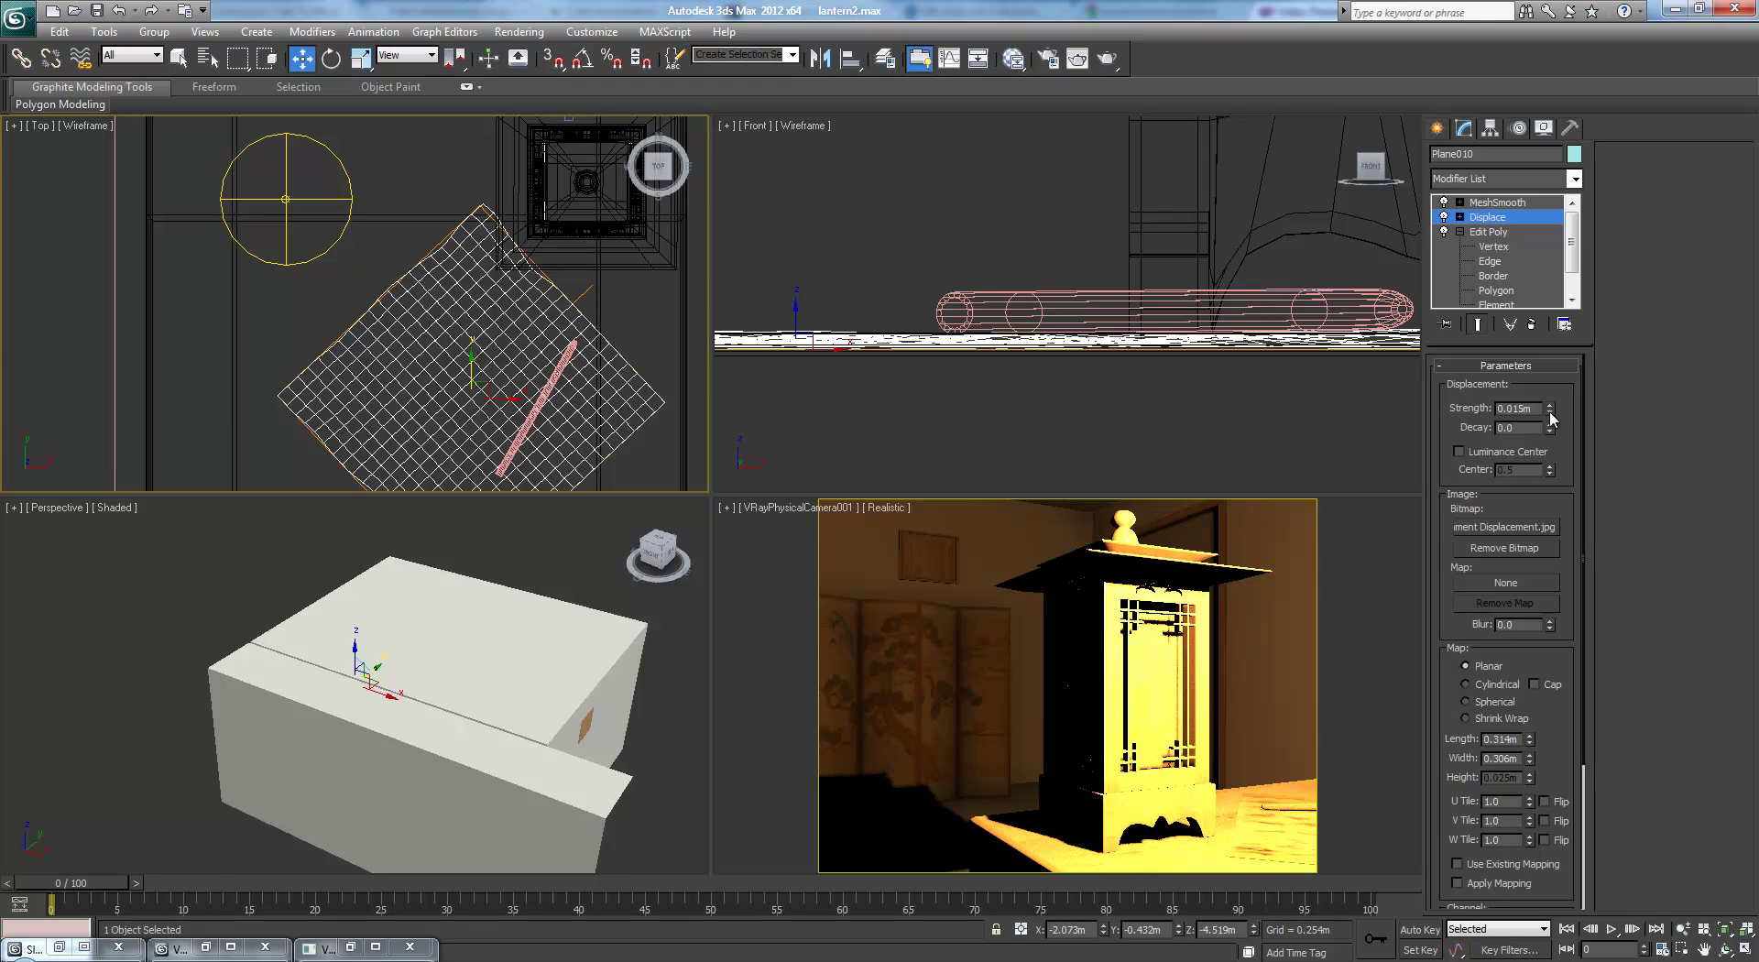
drag(1548, 410, 1546, 371)
click(955, 297)
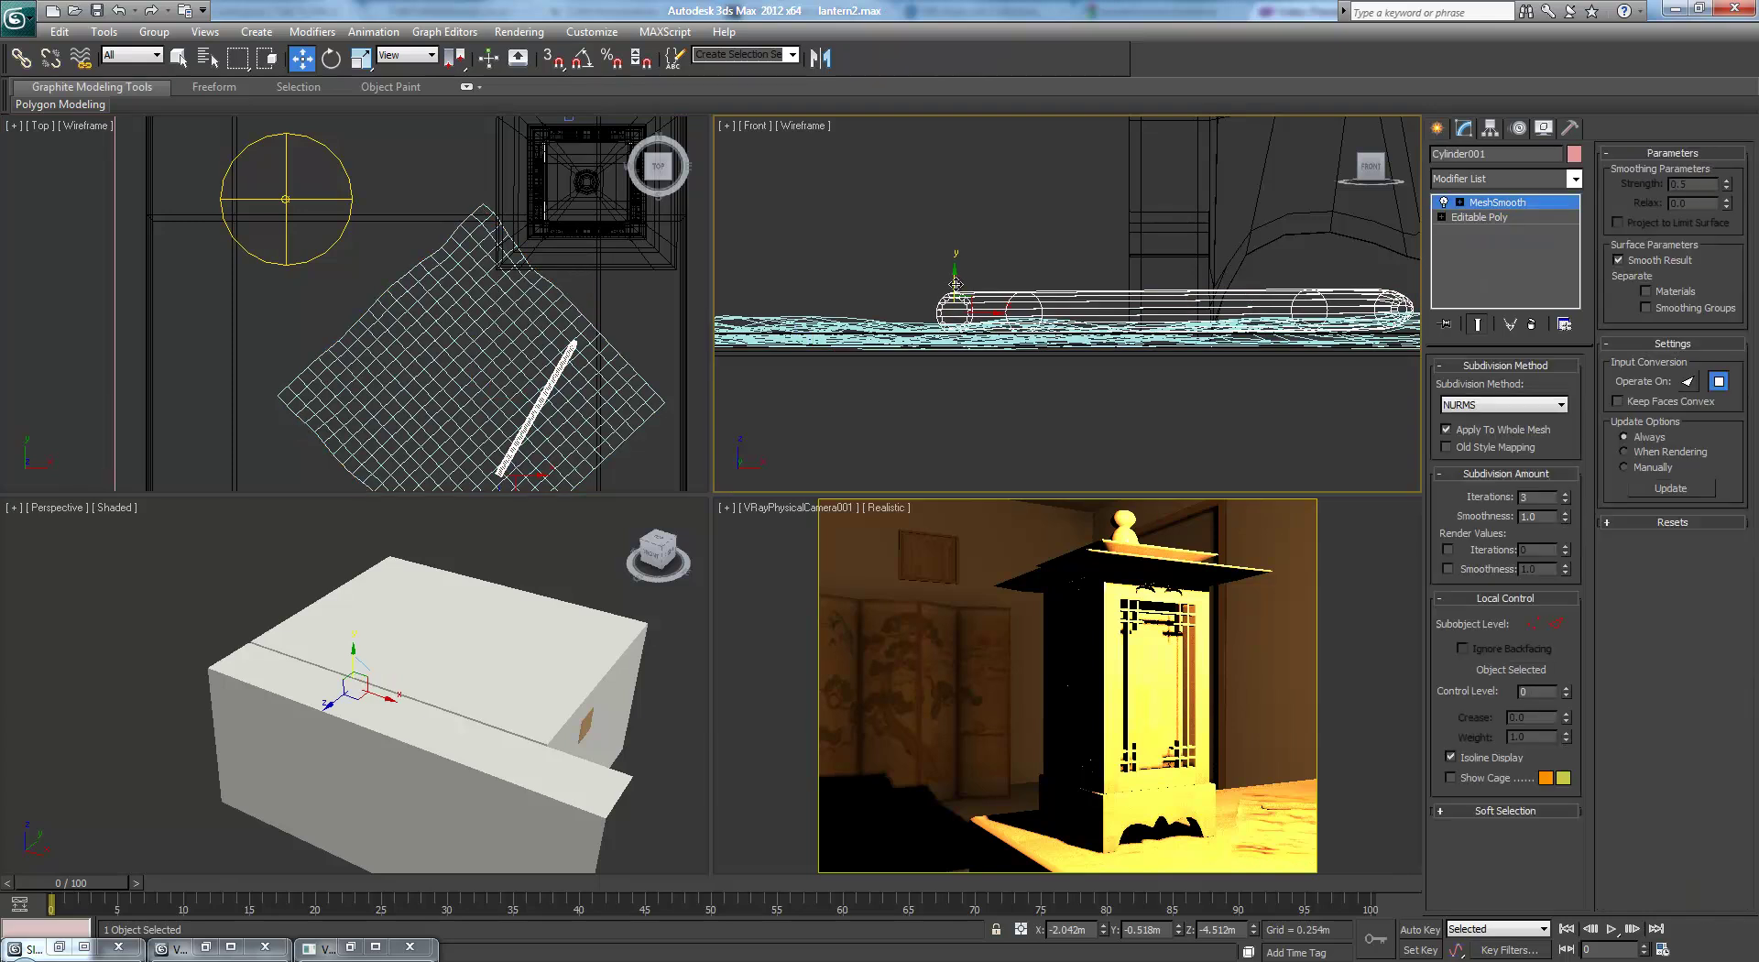
drag(956, 277, 965, 270)
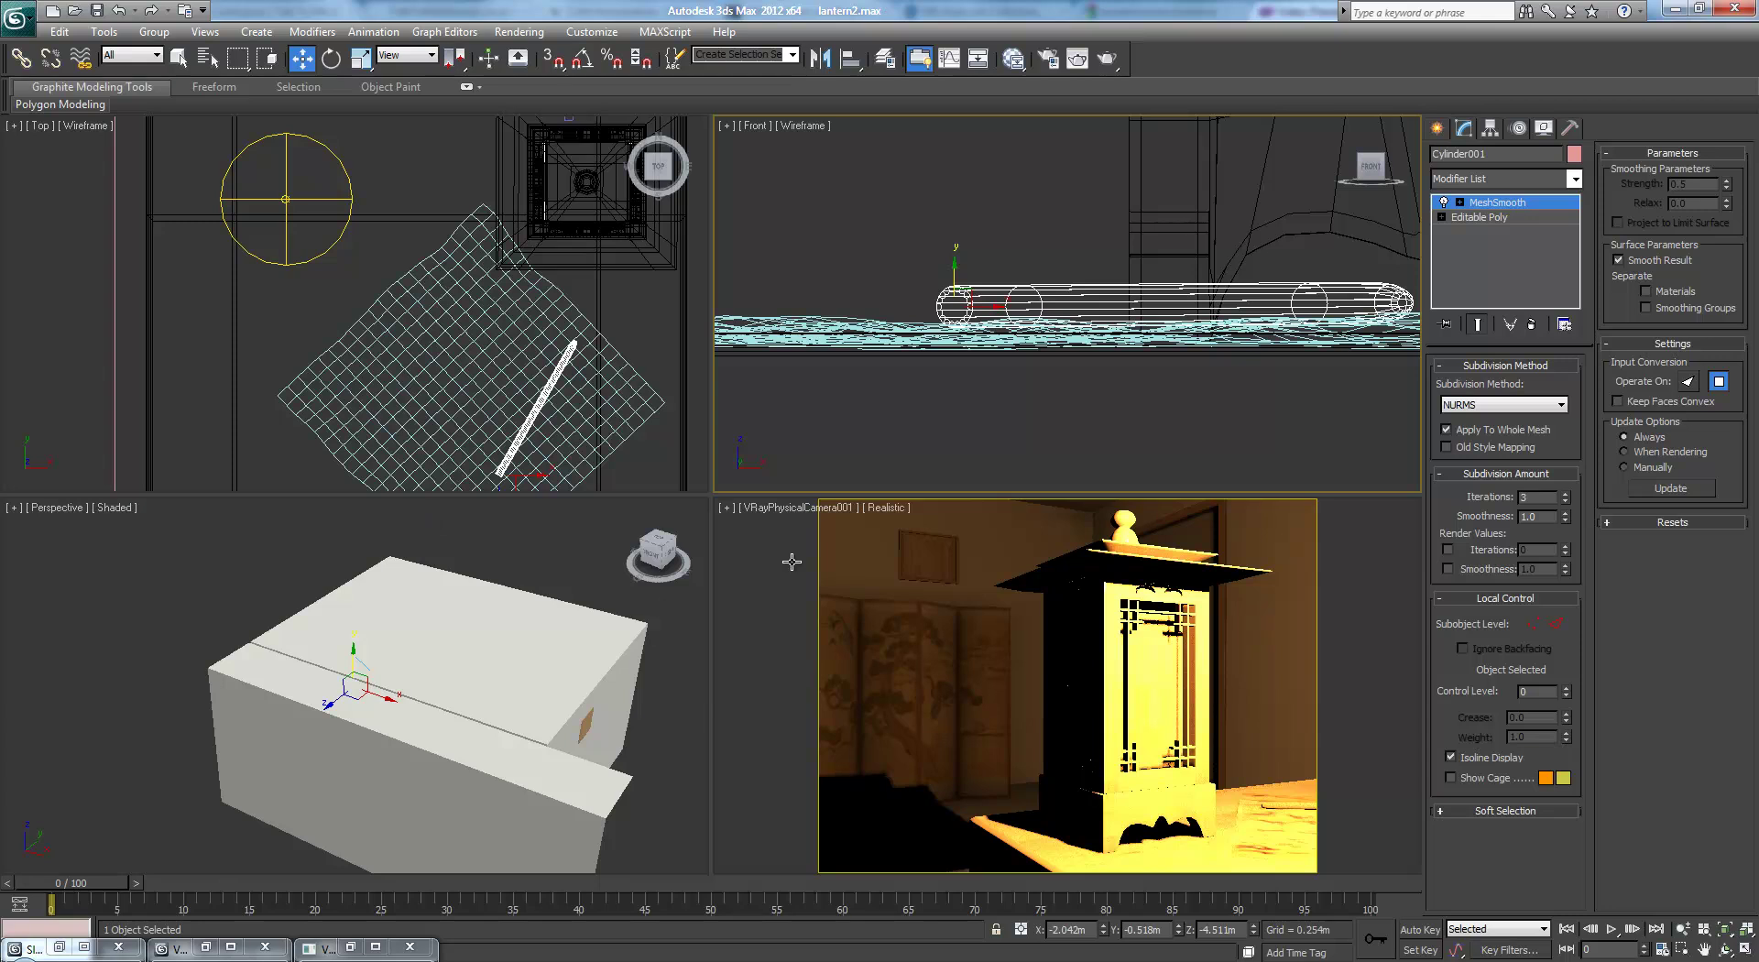
- Delete the polygon that closes the top of the room object Plane007
click(1505, 217)
click(560, 610)
click(1525, 385)
click(584, 631)
key(Delete)
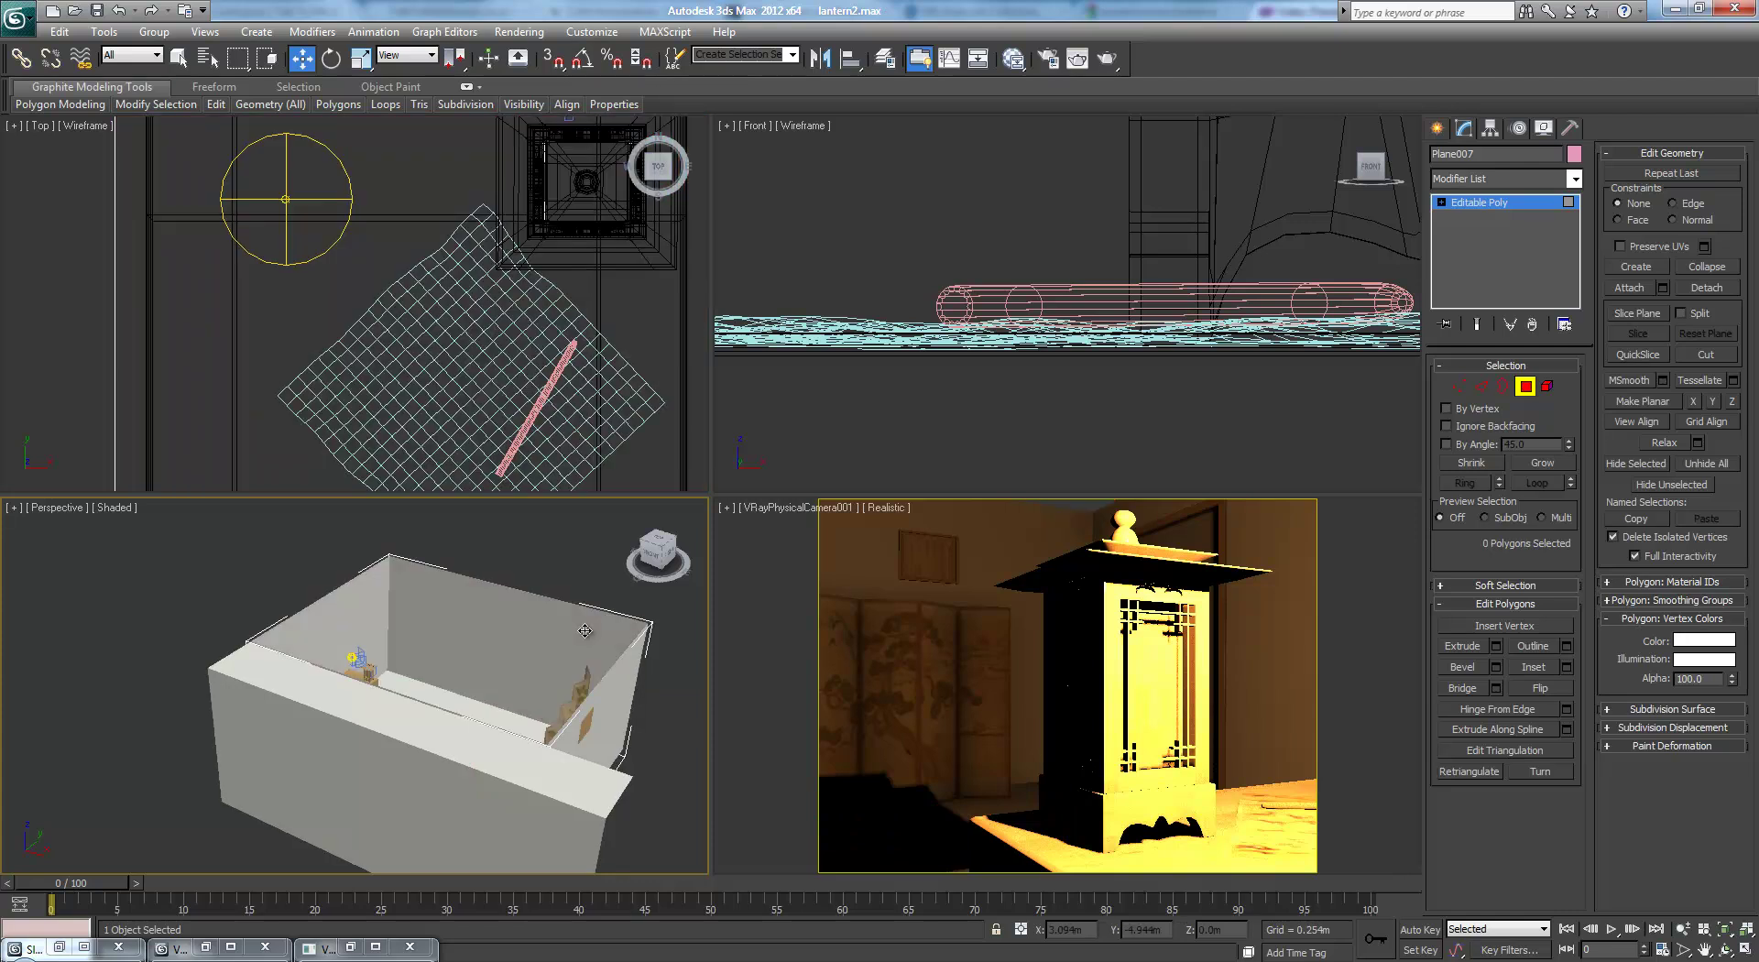
- Examine the written parchment, the stick and the lantern on the tabletop up close in the Perspective view
scroll(586, 621, up, 5)
alt+middle_drag(585, 620, 566, 757)
scroll(385, 667, up, 4)
scroll(404, 639, down, 4)
scroll(413, 636, up, 5)
scroll(569, 739, up, 1)
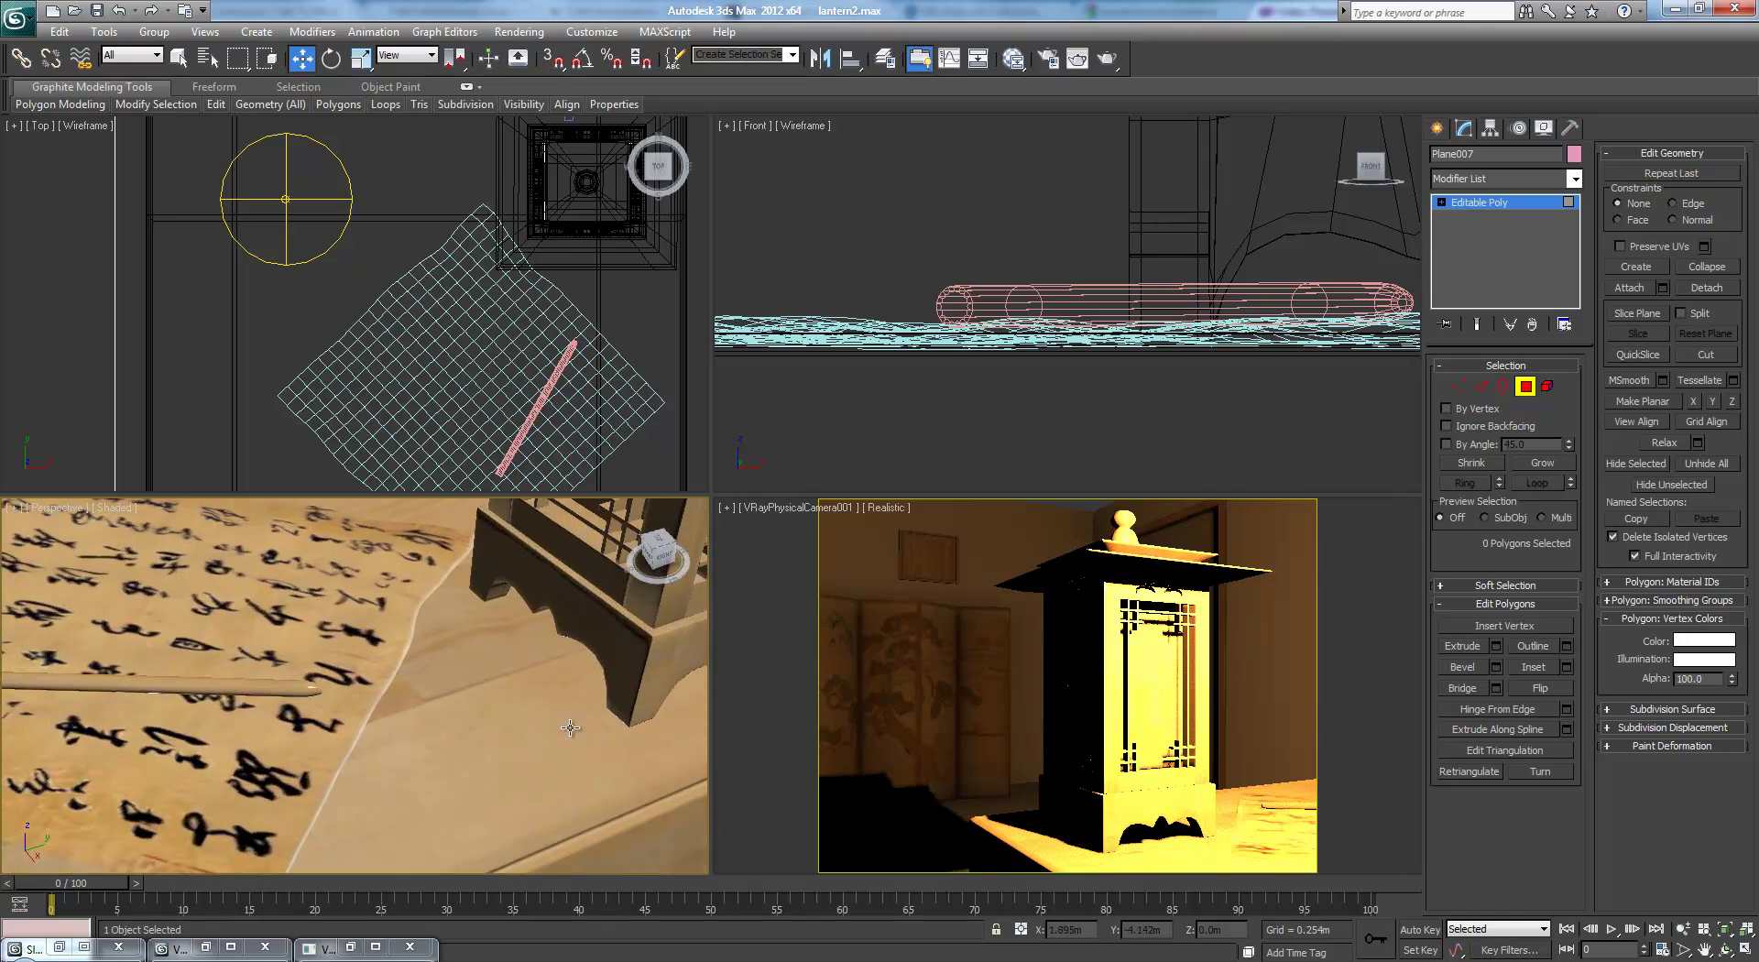
scroll(578, 697, down, 3)
middle_drag(579, 652, 466, 843)
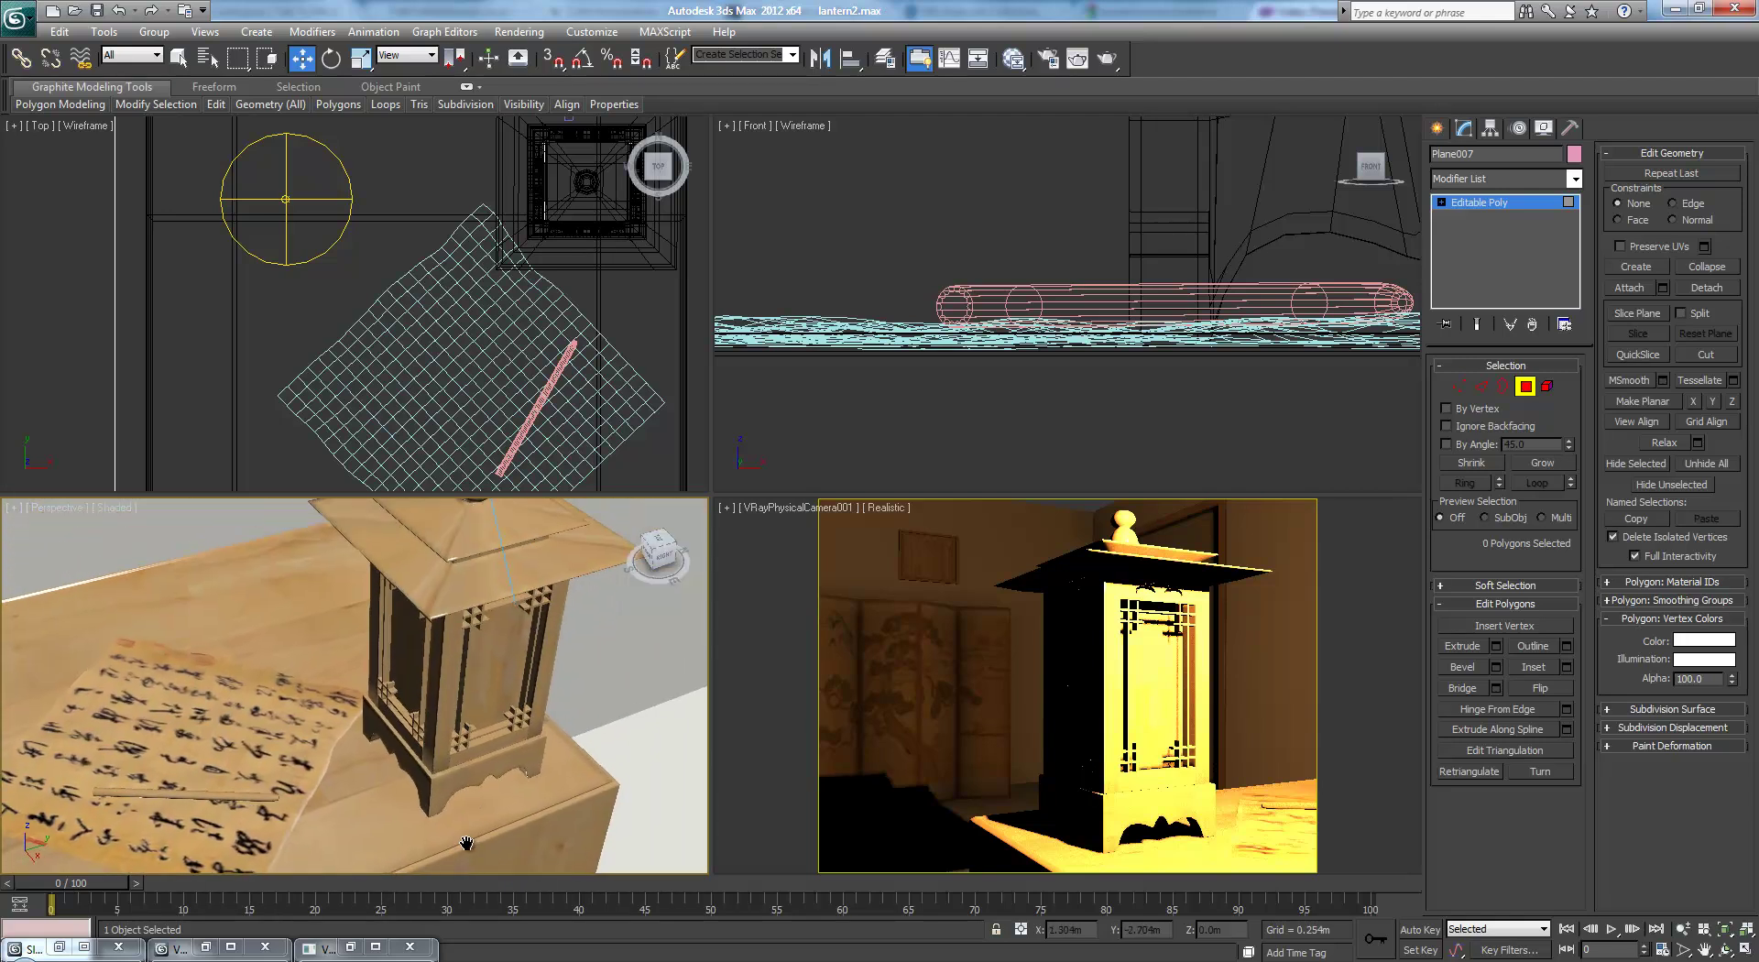
- Leave polygon editing, select the four panels inside the lantern frame and display the Perspective view in wireframe
click(482, 700)
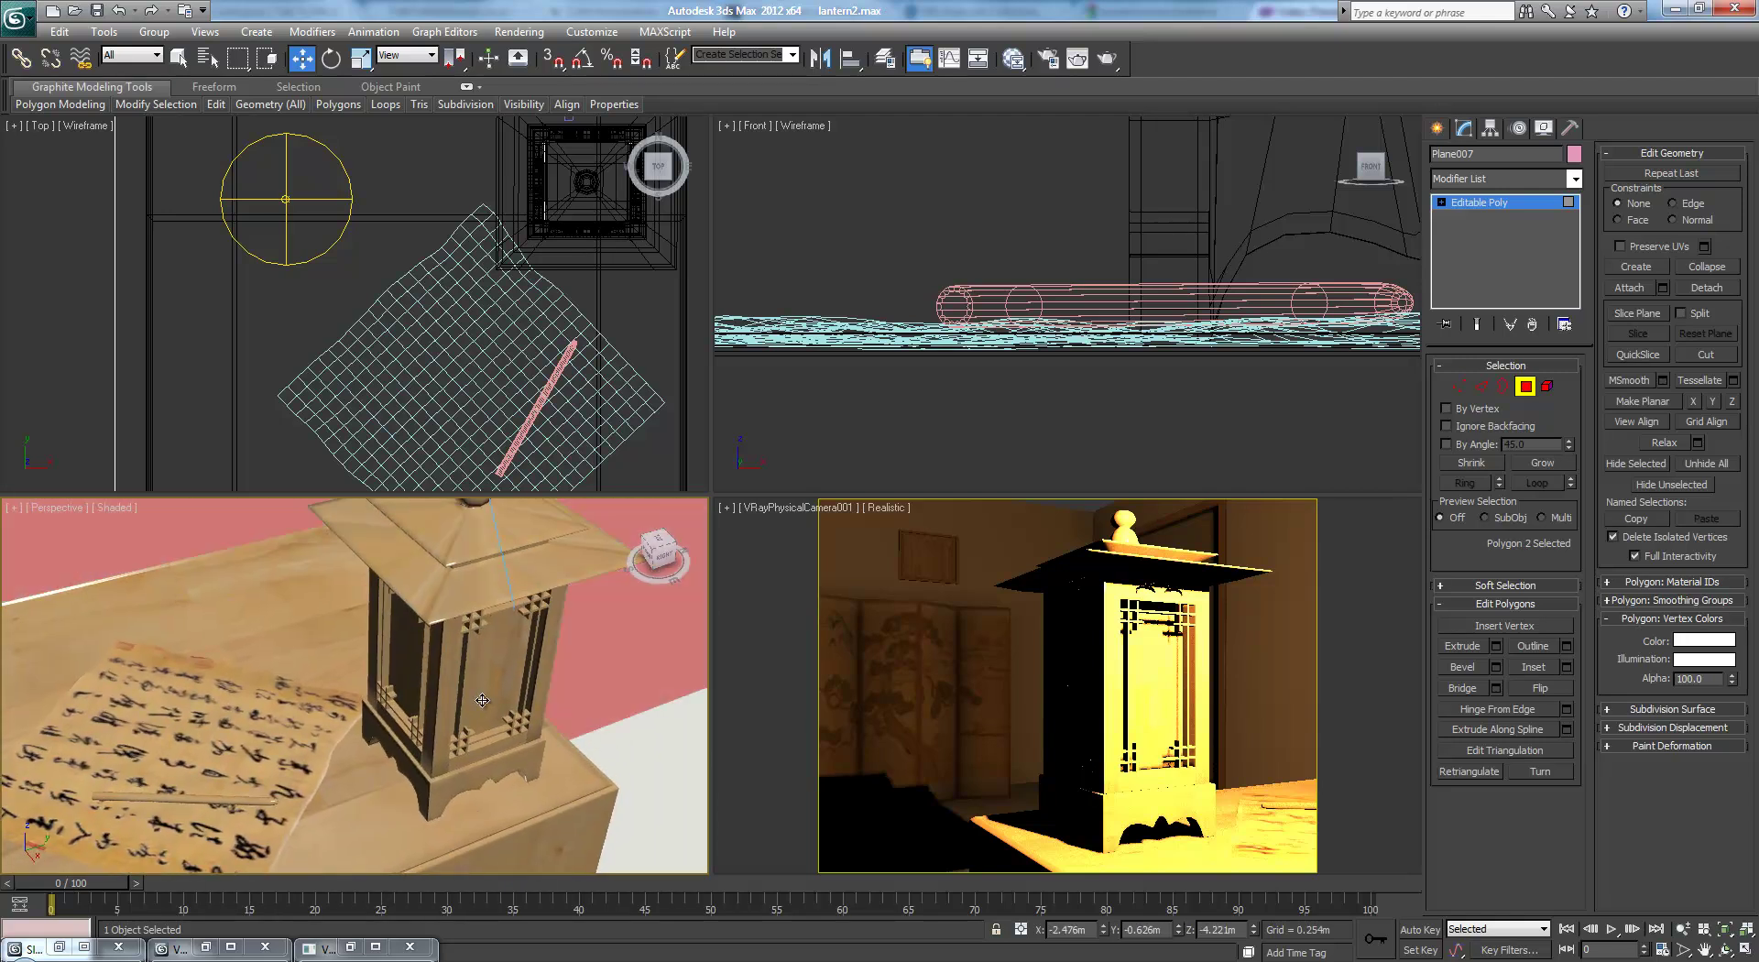
click(1524, 201)
click(504, 651)
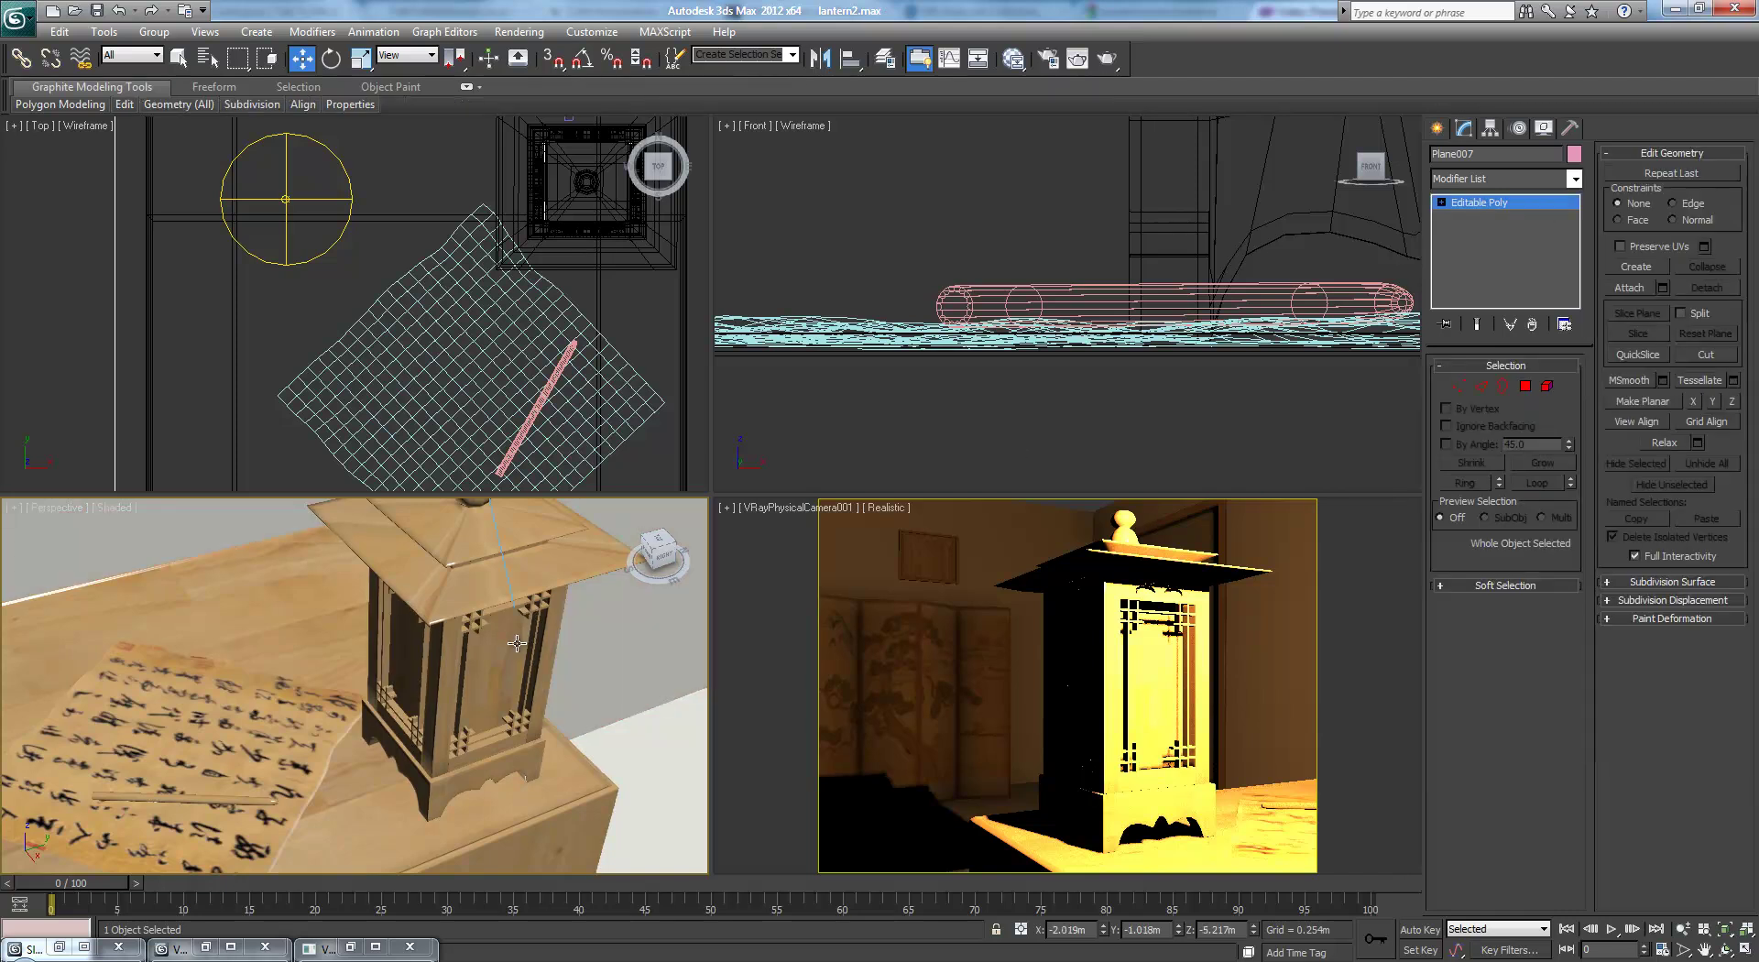
ctrl+click(405, 642)
alt+middle_drag(405, 642, 668, 647)
scroll(512, 675, down, 2)
scroll(402, 691, up, 2)
ctrl+click(393, 691)
alt+middle_drag(393, 691, 615, 690)
ctrl+click(426, 708)
key(F3)
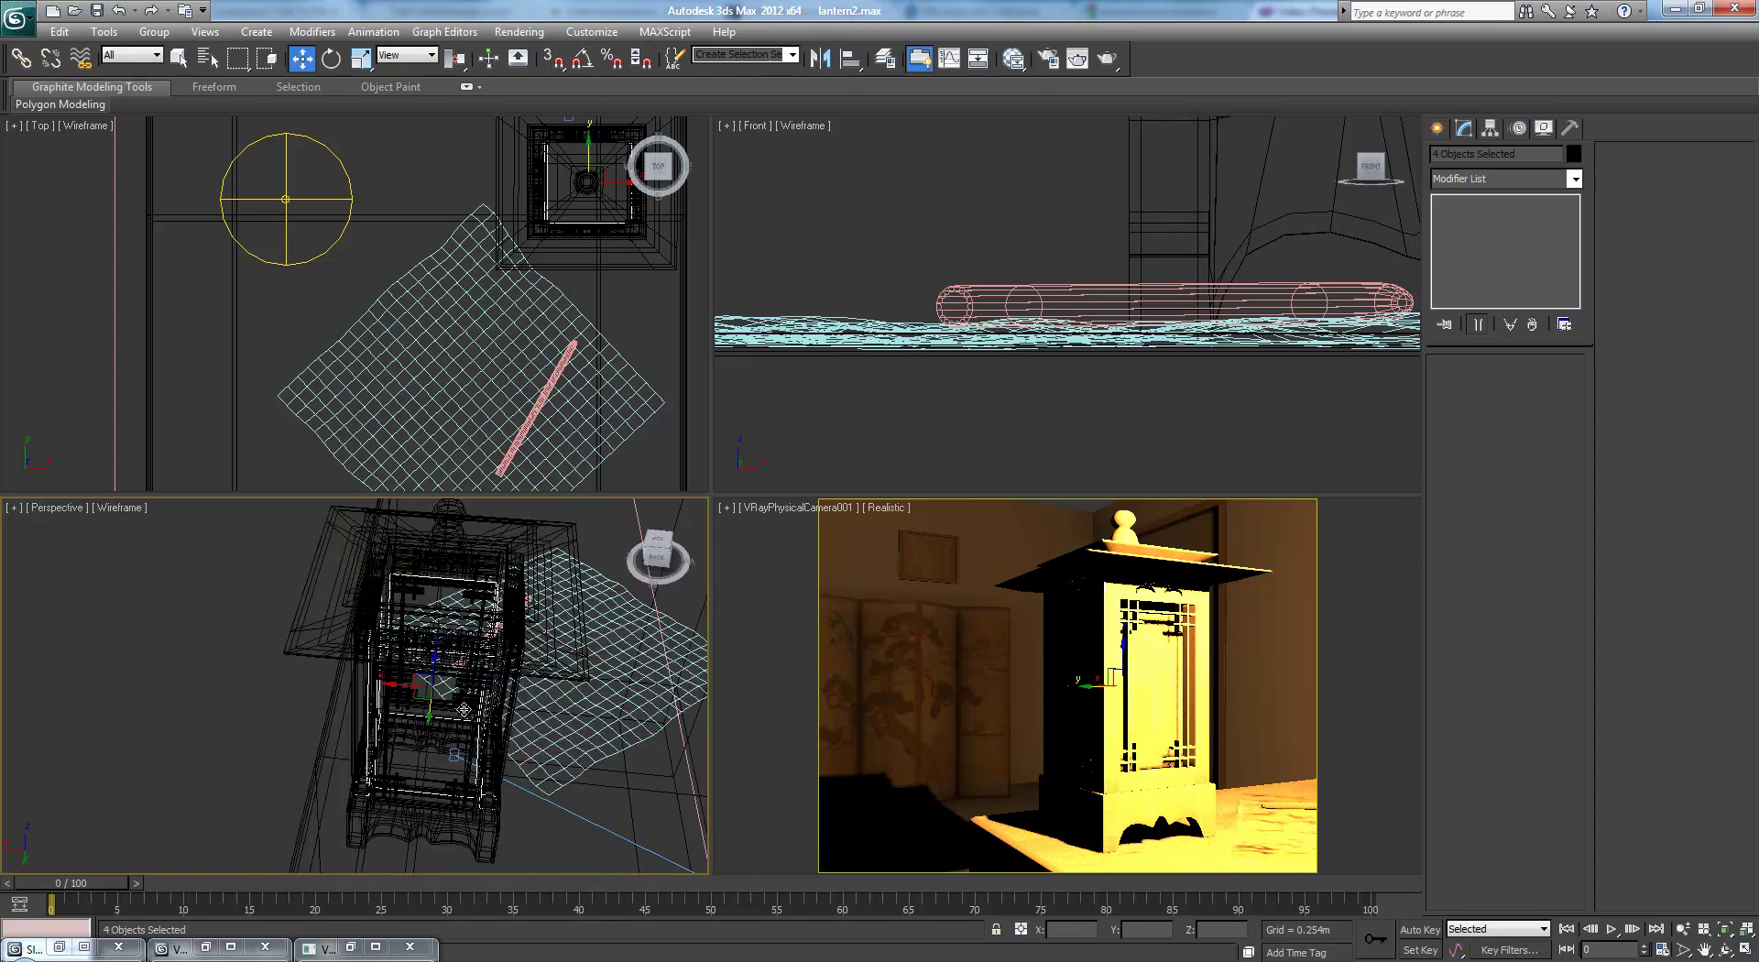
alt+middle_drag(596, 676, 480, 646)
- Open the Slate Material Editor and locate the VRay2SidedMtl Material #40 in the node view
key(m)
drag(668, 275, 1156, 151)
scroll(1088, 365, down, 15)
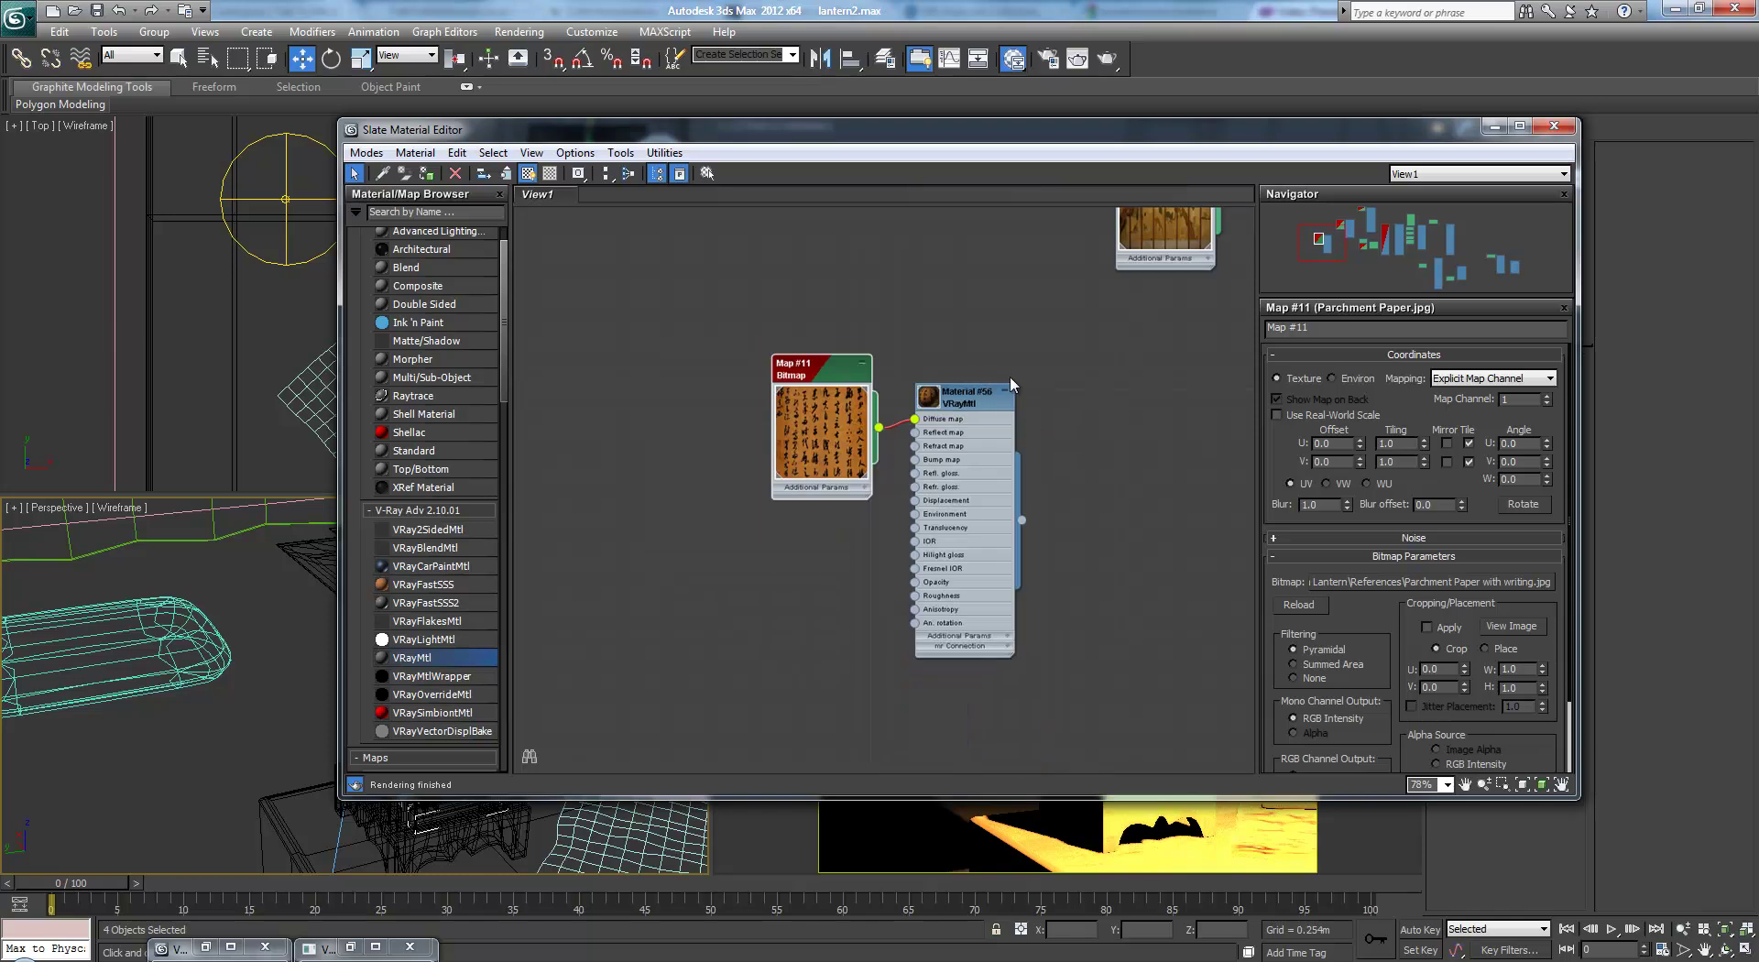
scroll(836, 416, up, 8)
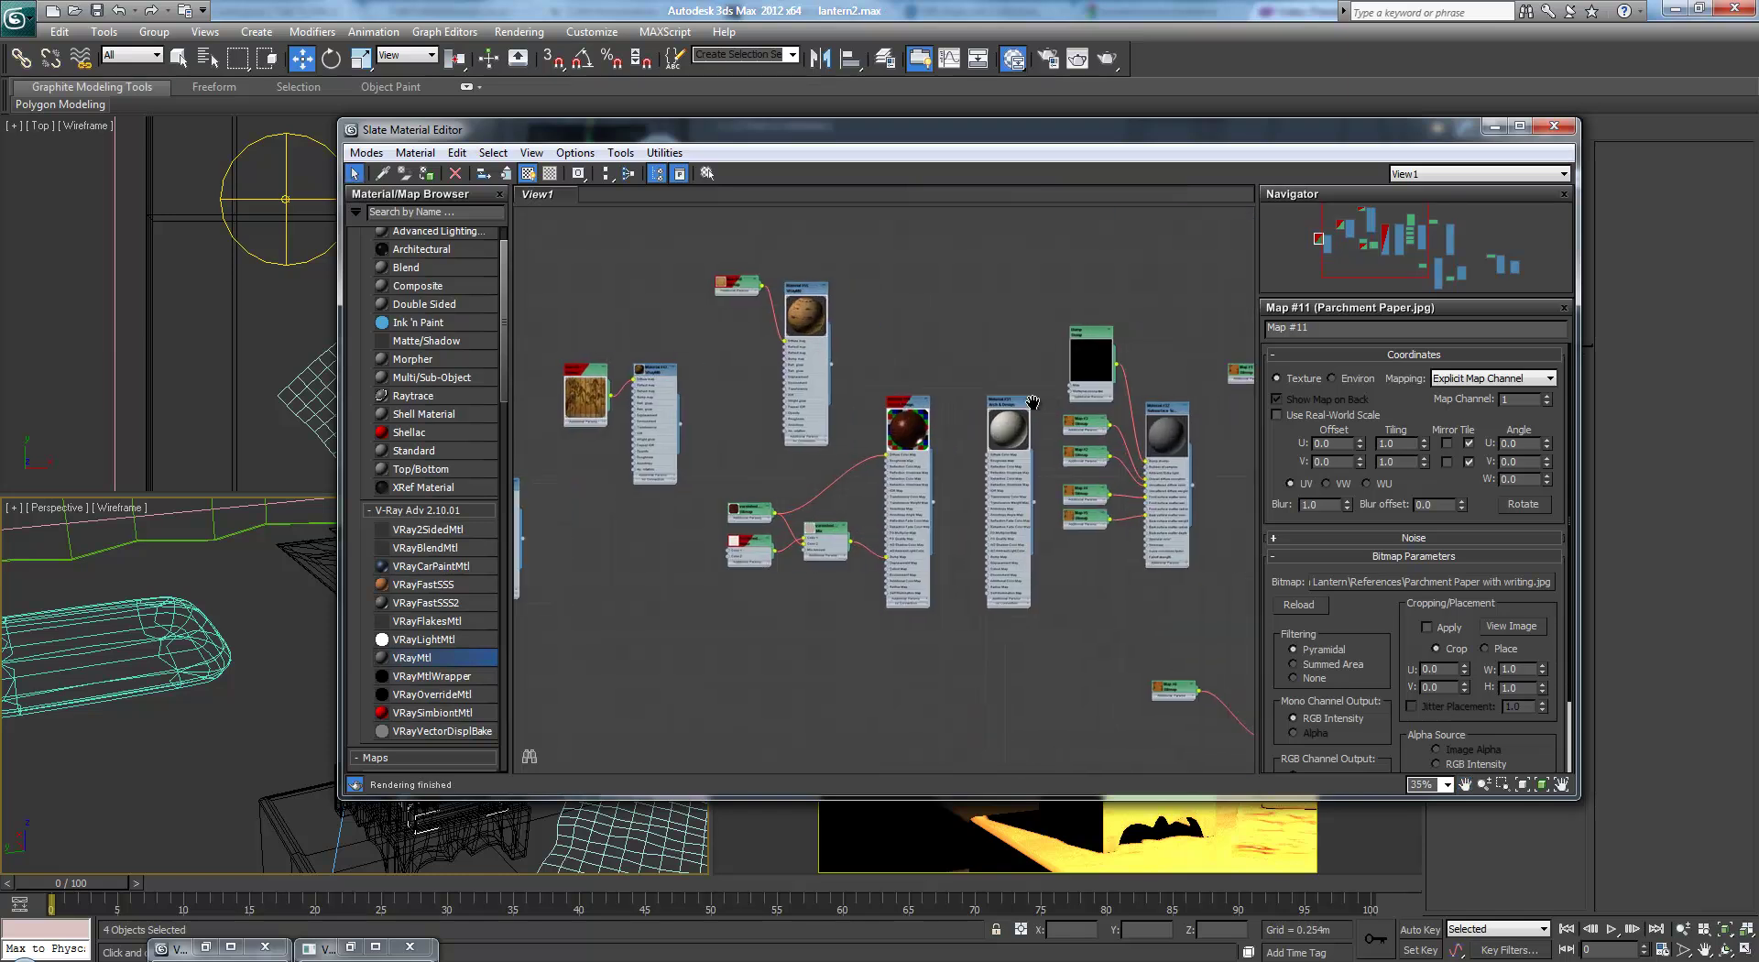
middle_drag(713, 242, 787, 351)
scroll(787, 351, up, 3)
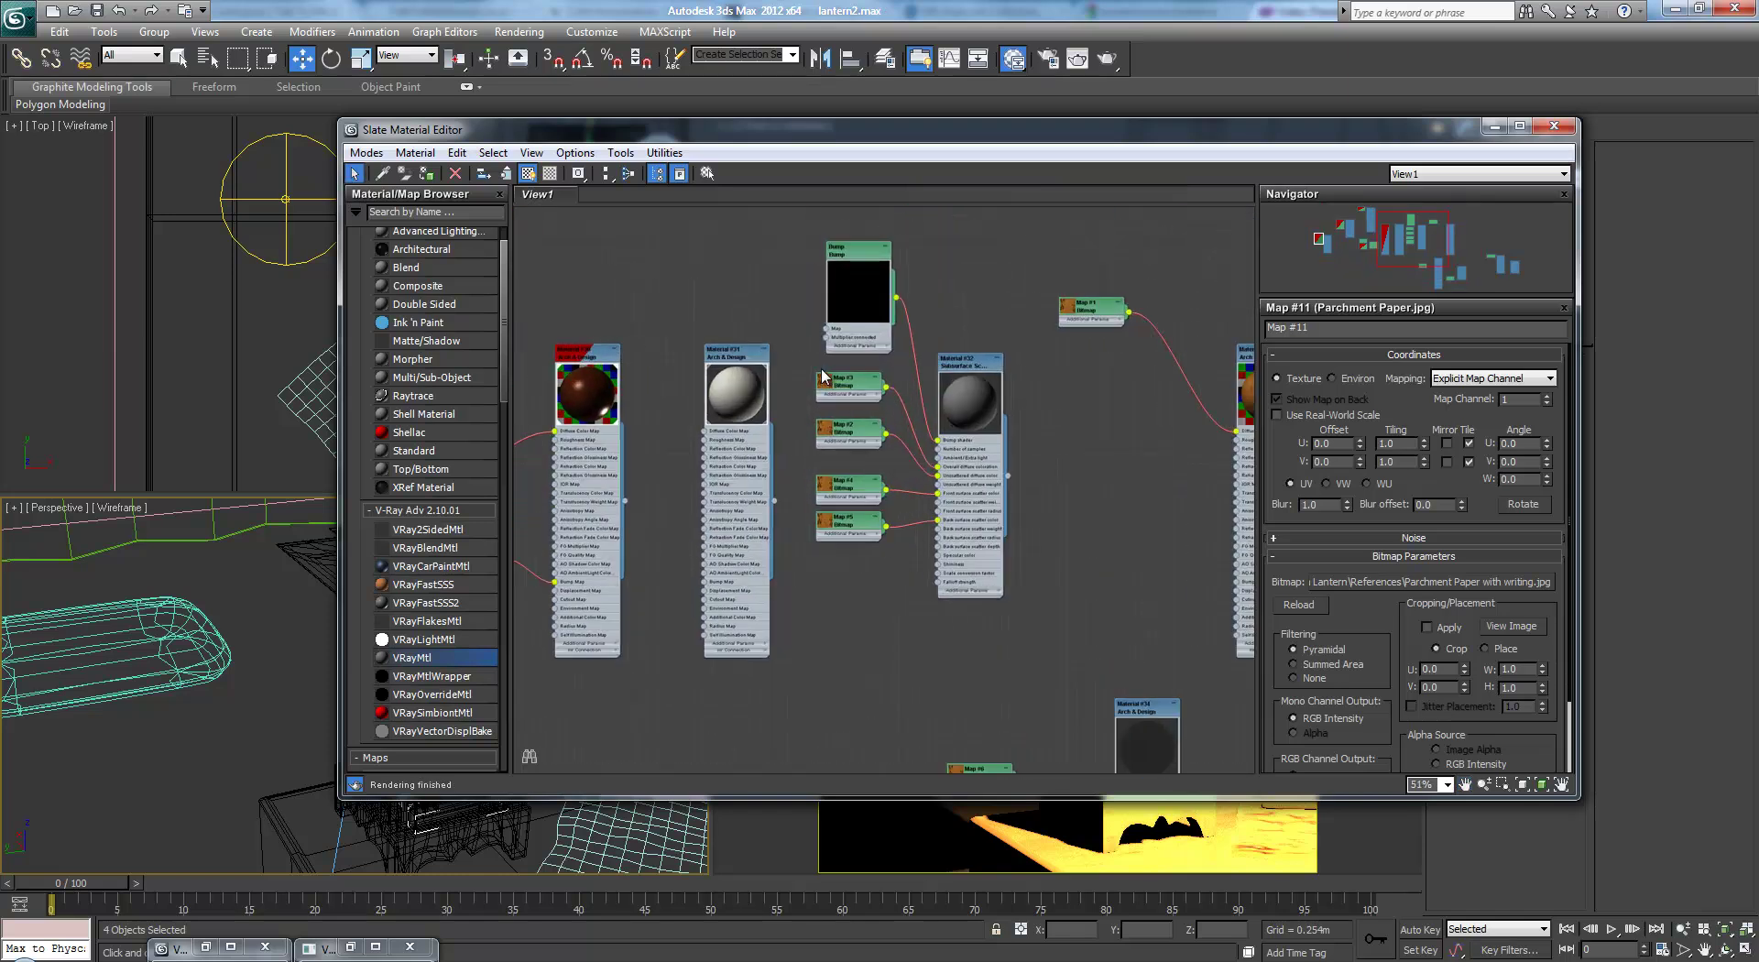
scroll(919, 388, down, 2)
middle_drag(1082, 453, 564, 324)
middle_drag(1101, 357, 871, 290)
scroll(872, 289, up, 2)
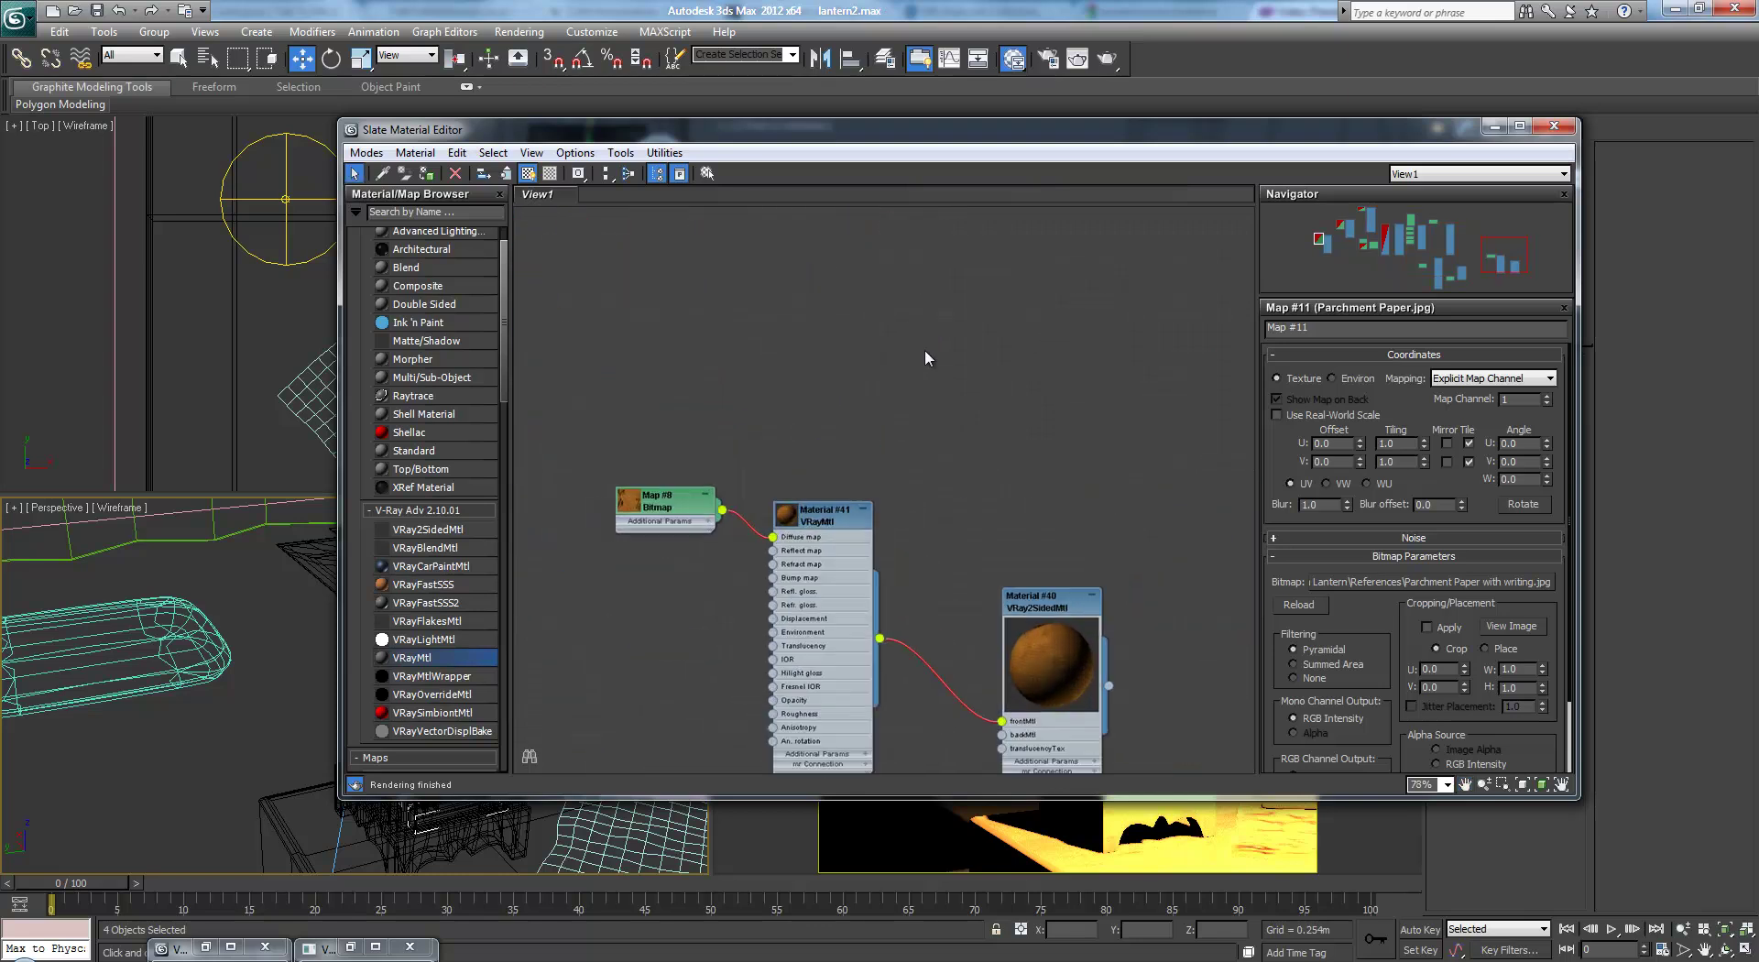
scroll(925, 349, up, 1)
scroll(924, 353, down, 3)
scroll(974, 393, up, 3)
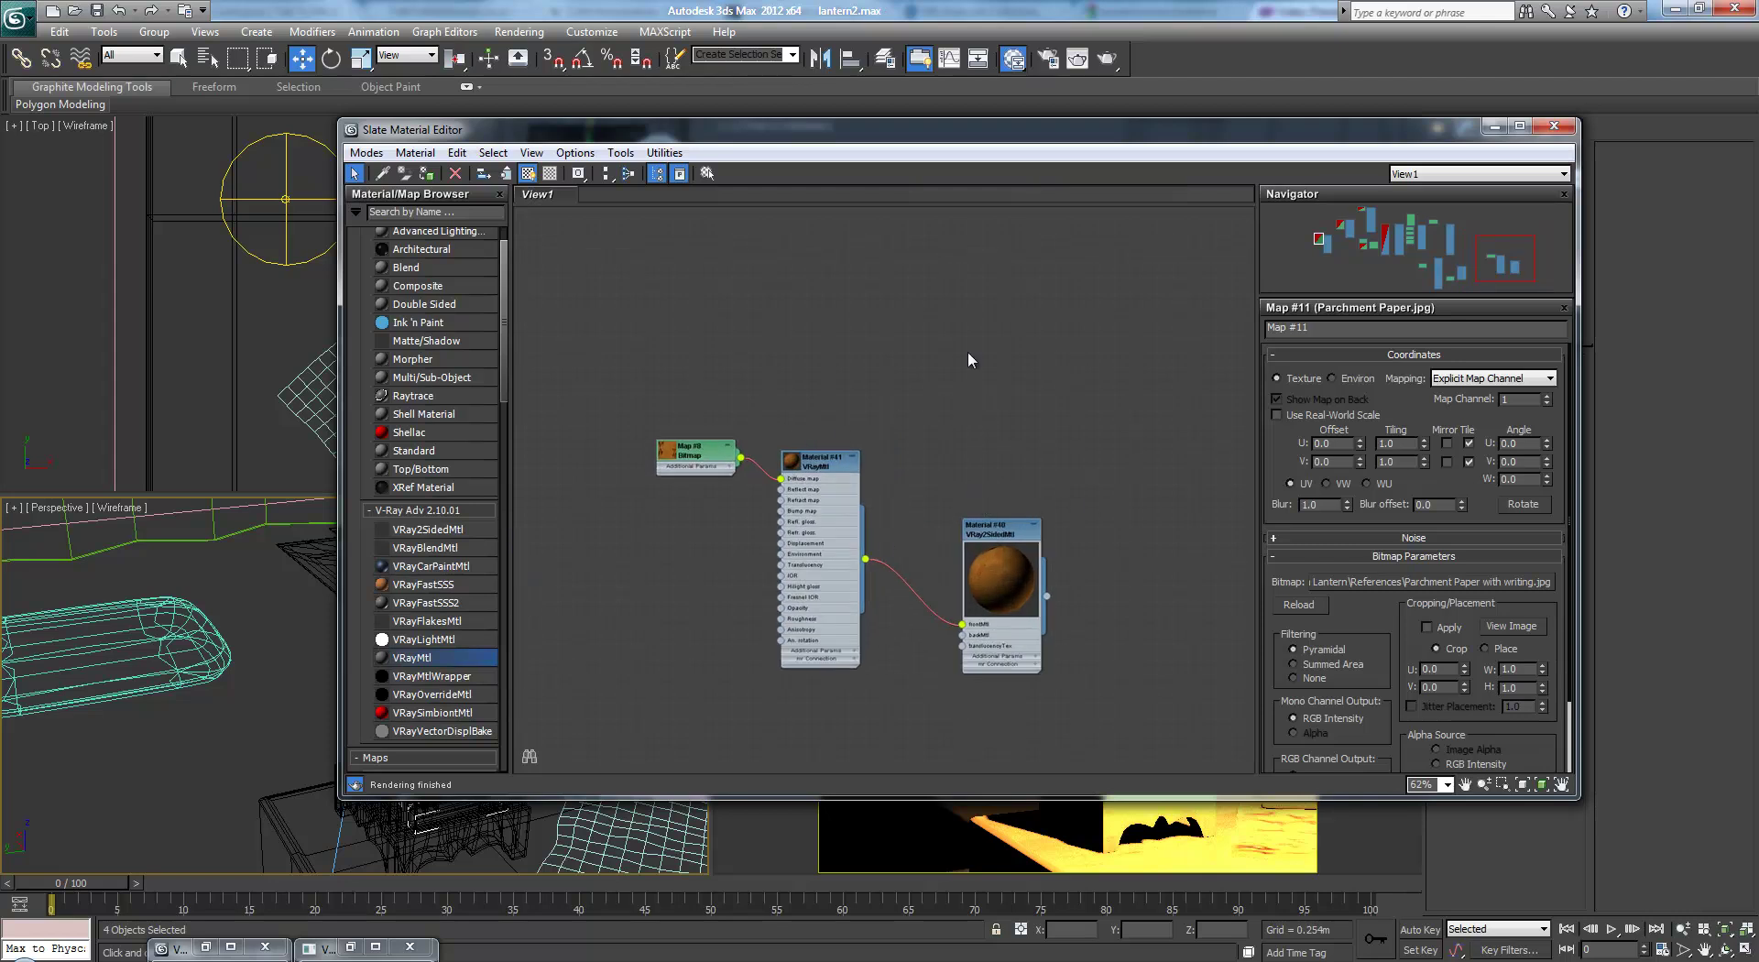
- Assign the VRay2SidedMtl Material #40 to the four selected lantern panels
drag(939, 143, 1172, 33)
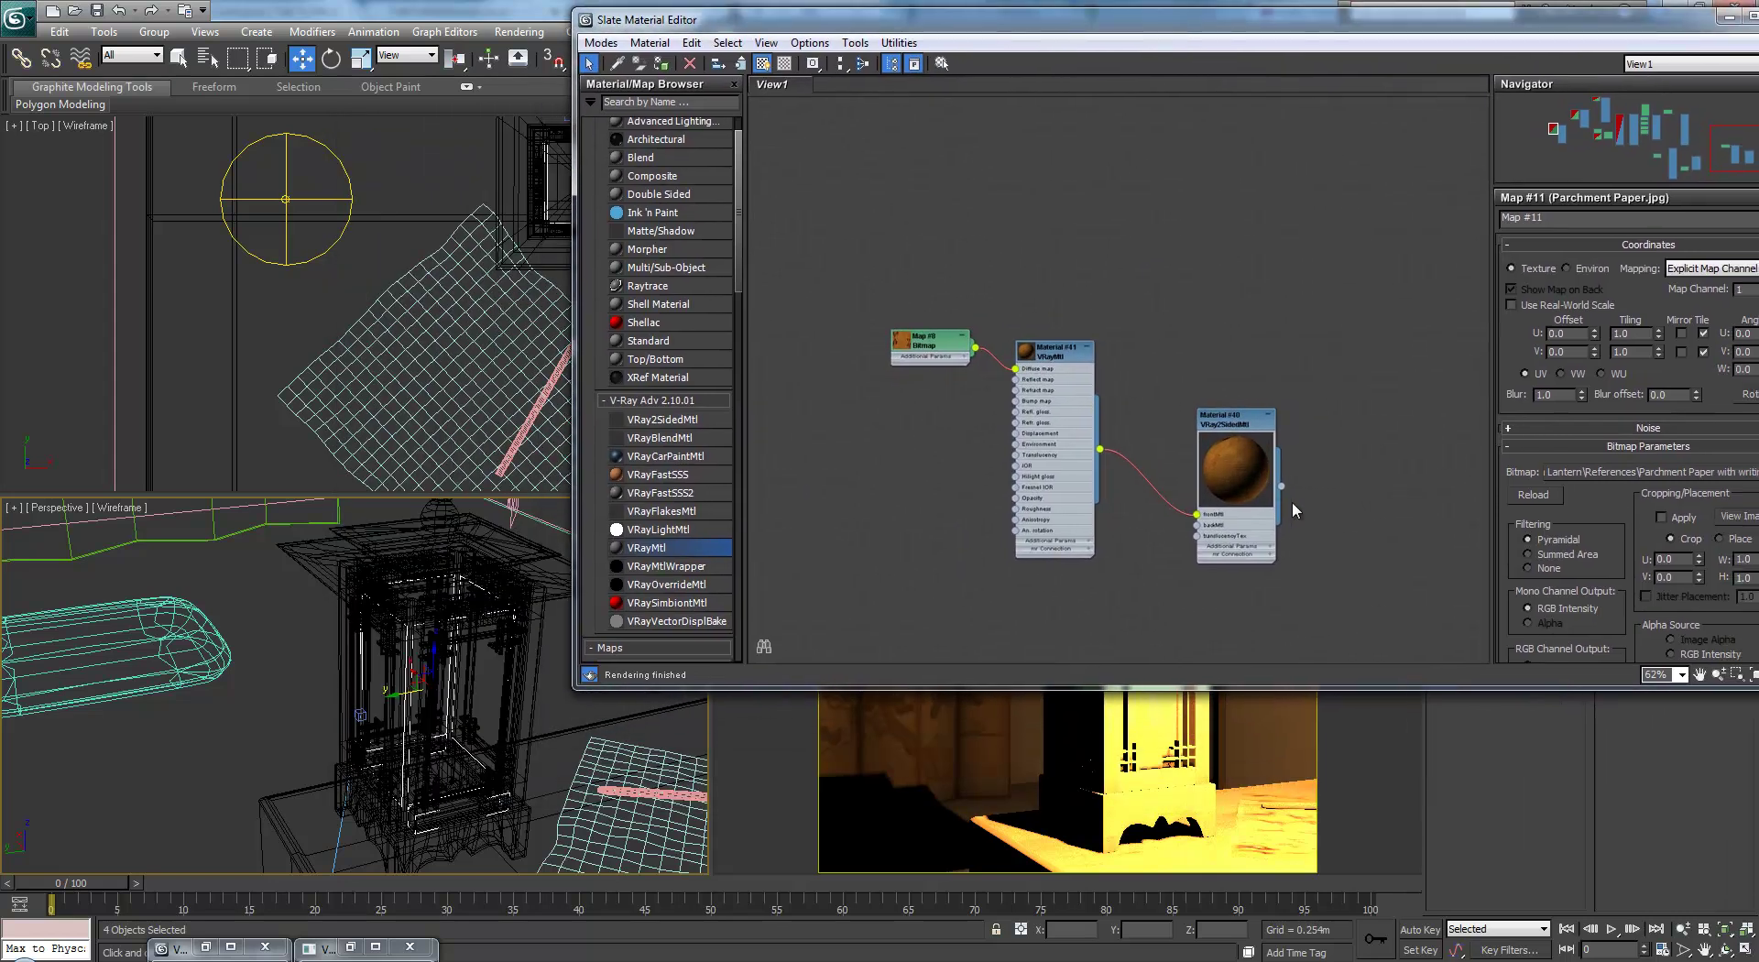
drag(1280, 486, 1165, 700)
click(837, 523)
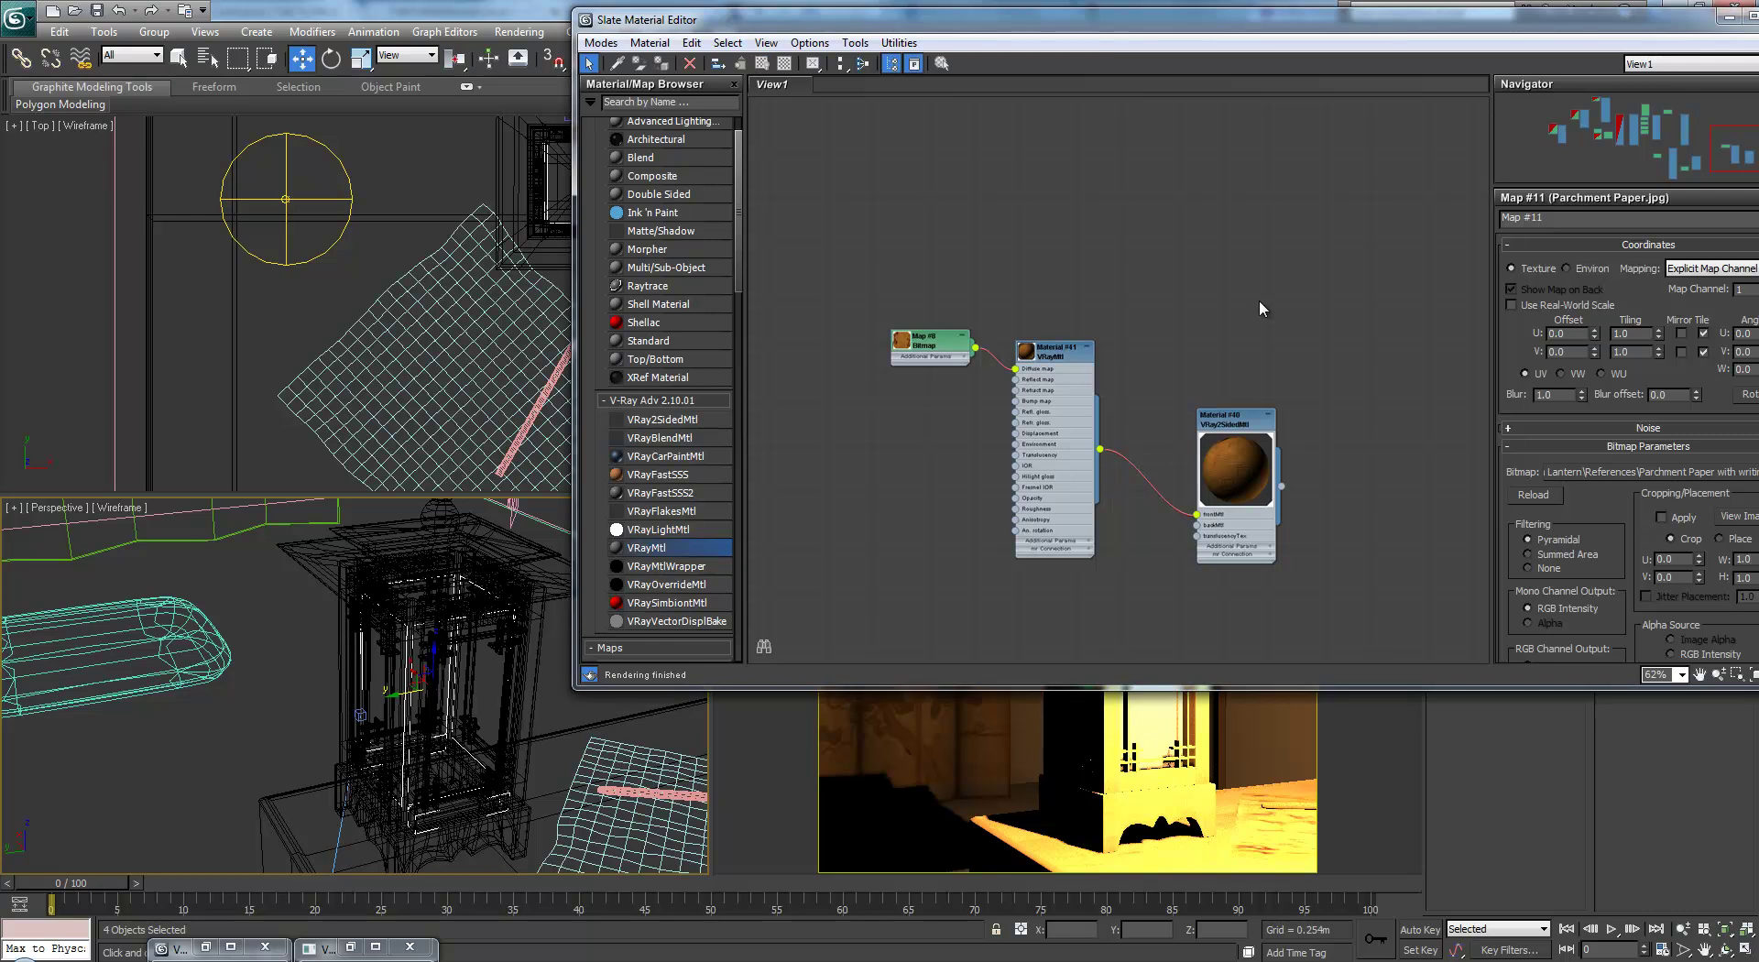
drag(1225, 22, 775, 42)
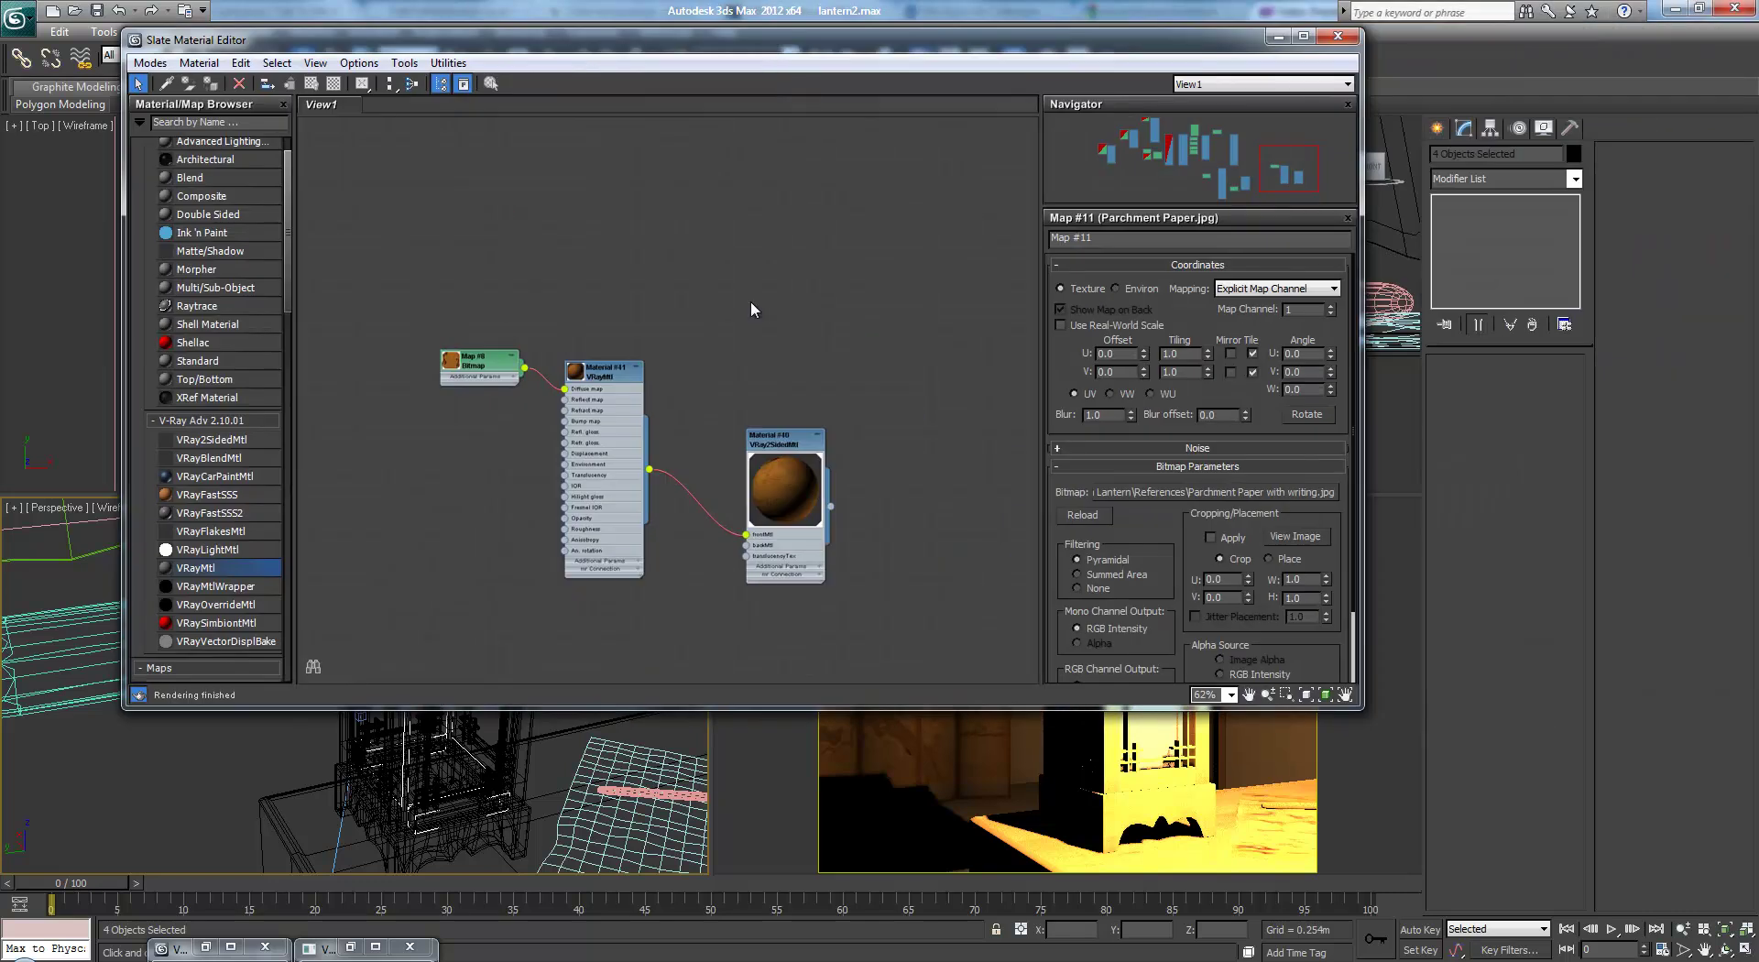
- Review Material #40's parameters, enlarge the Map #8 bitmap preview, inspect the node chain and minimise the Slate Material Editor
double_click(774, 453)
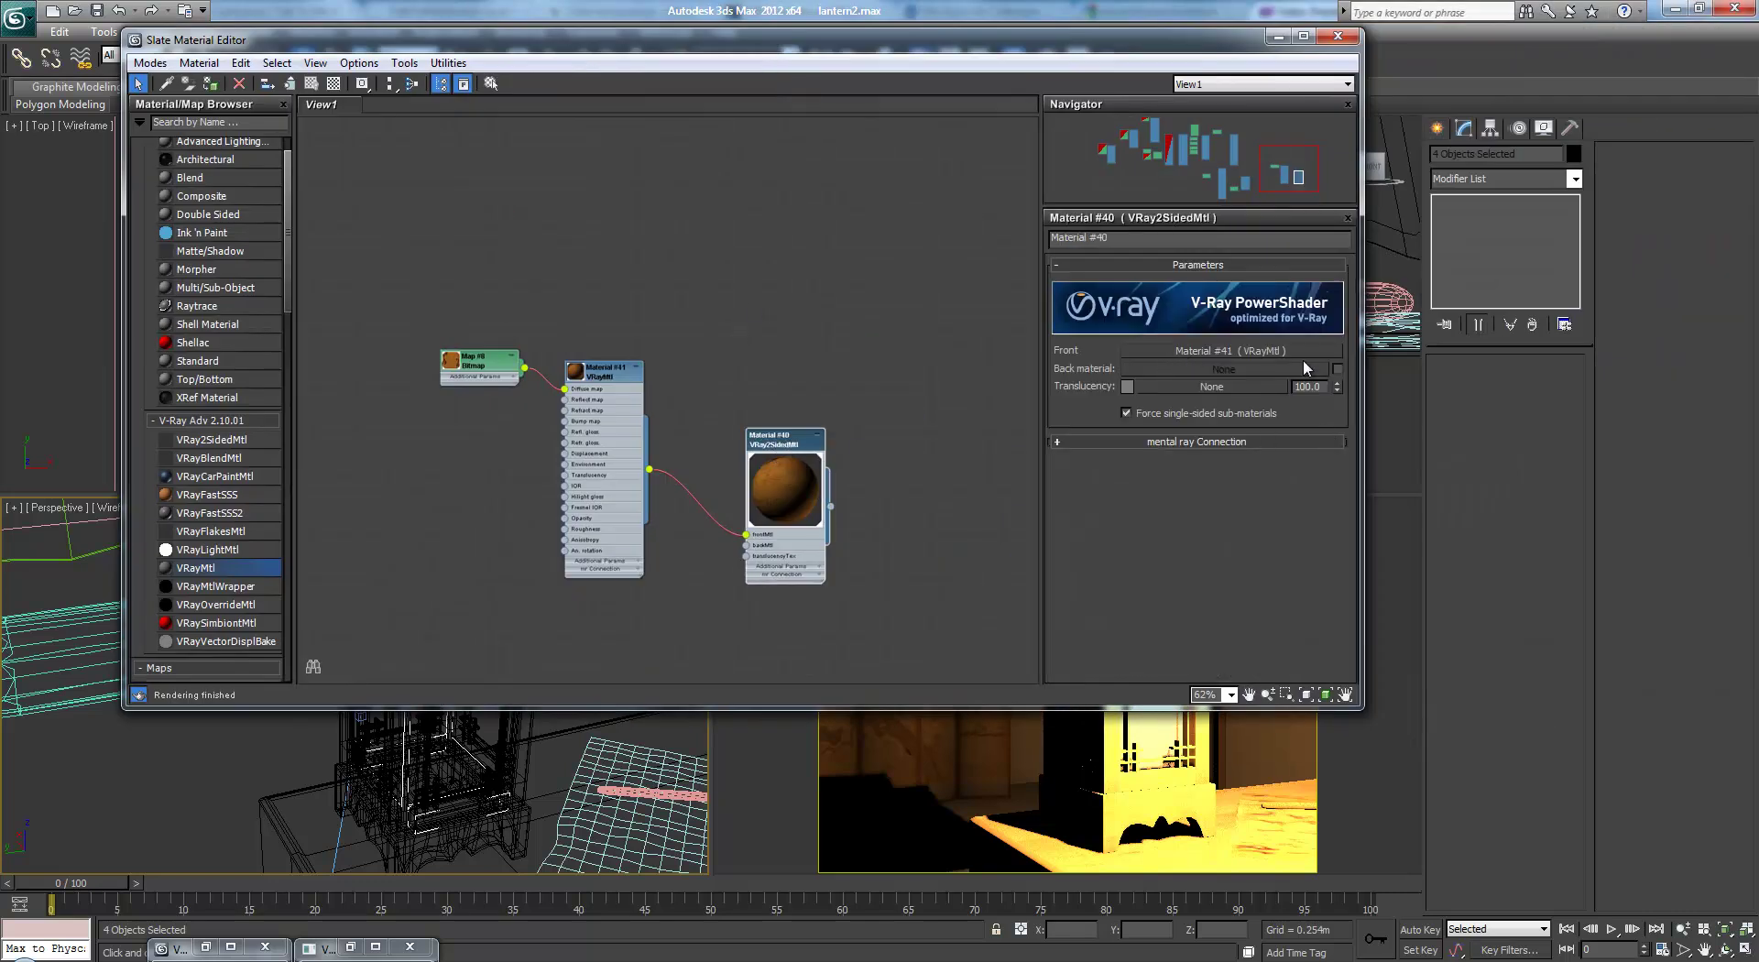
double_click(452, 356)
scroll(819, 282, up, 4)
middle_drag(553, 274, 617, 216)
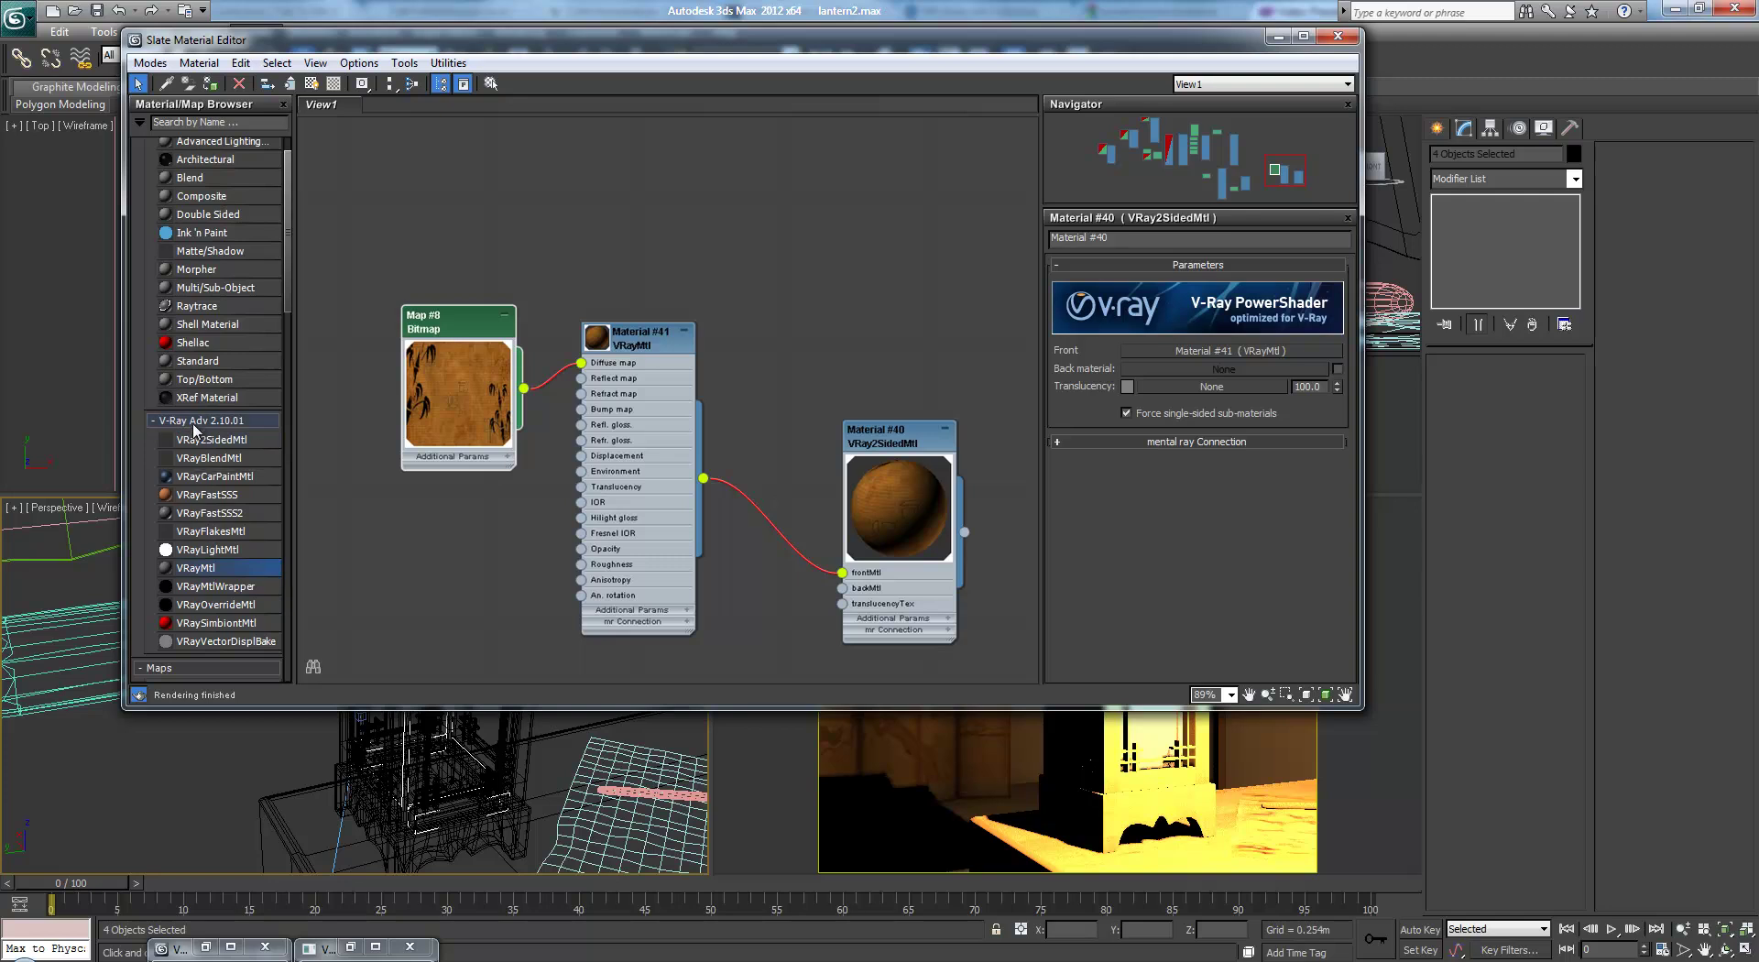
scroll(202, 301, up, 1)
scroll(289, 212, down, 4)
mouse_move(302, 294)
mouse_down()
mouse_move(305, 348)
mouse_move(306, 279)
mouse_up()
middle_drag(935, 356, 746, 265)
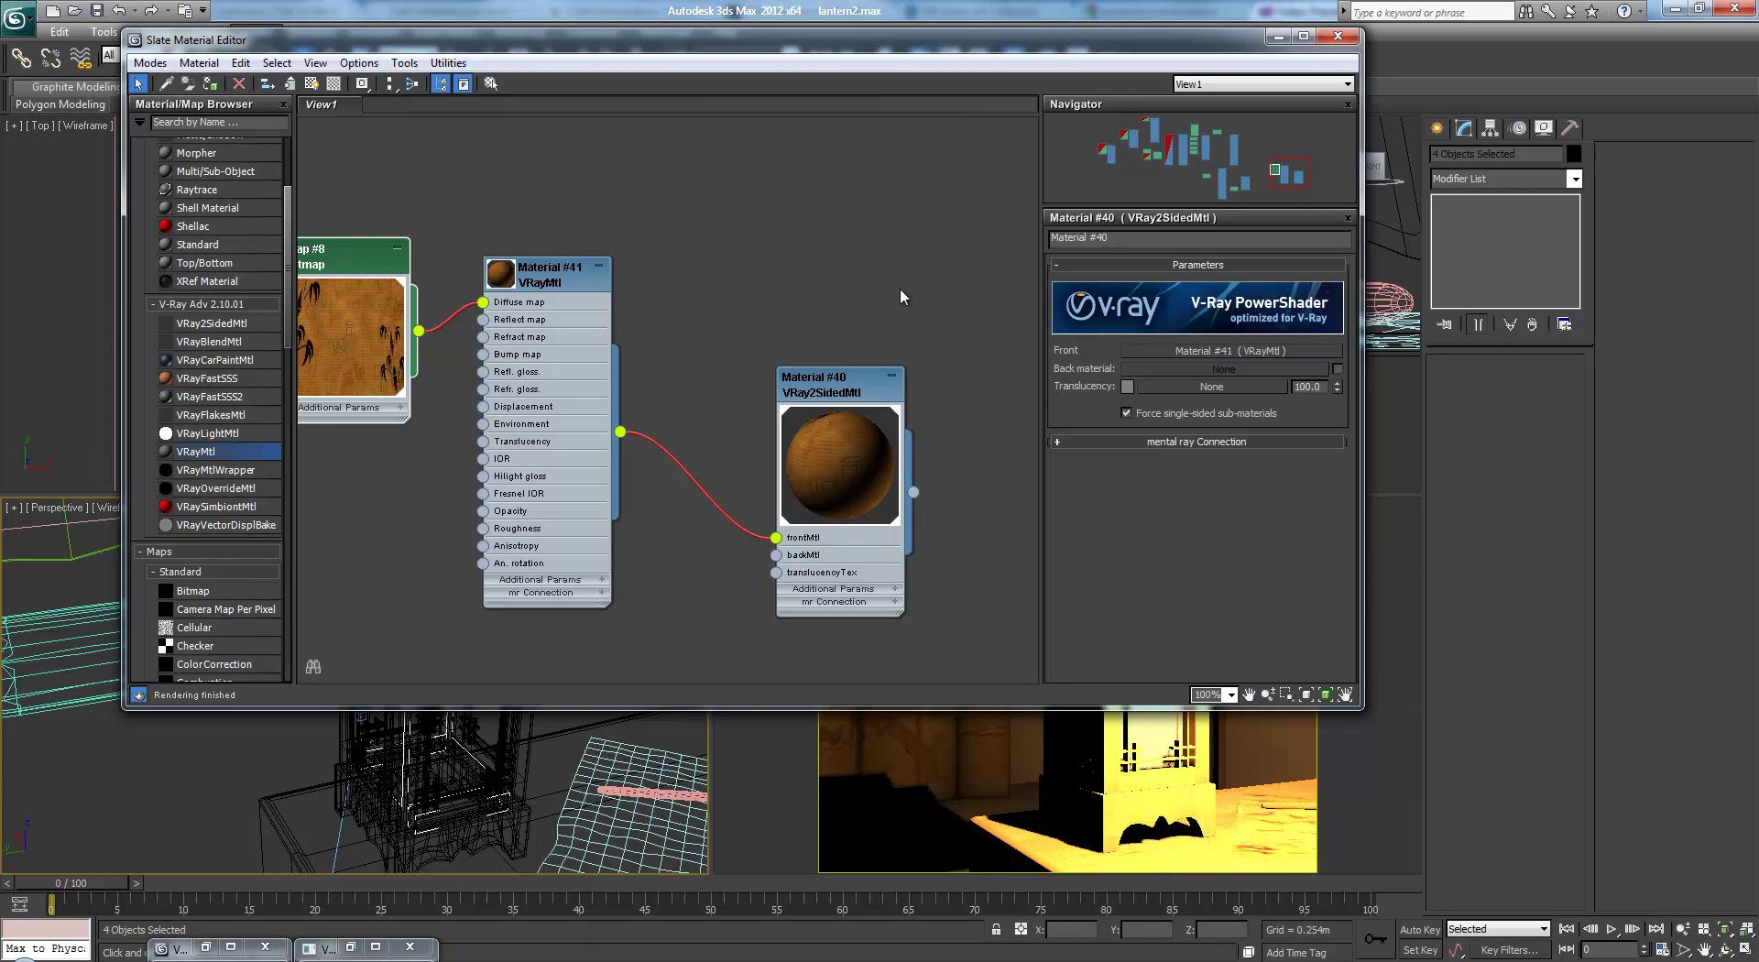
click(1277, 35)
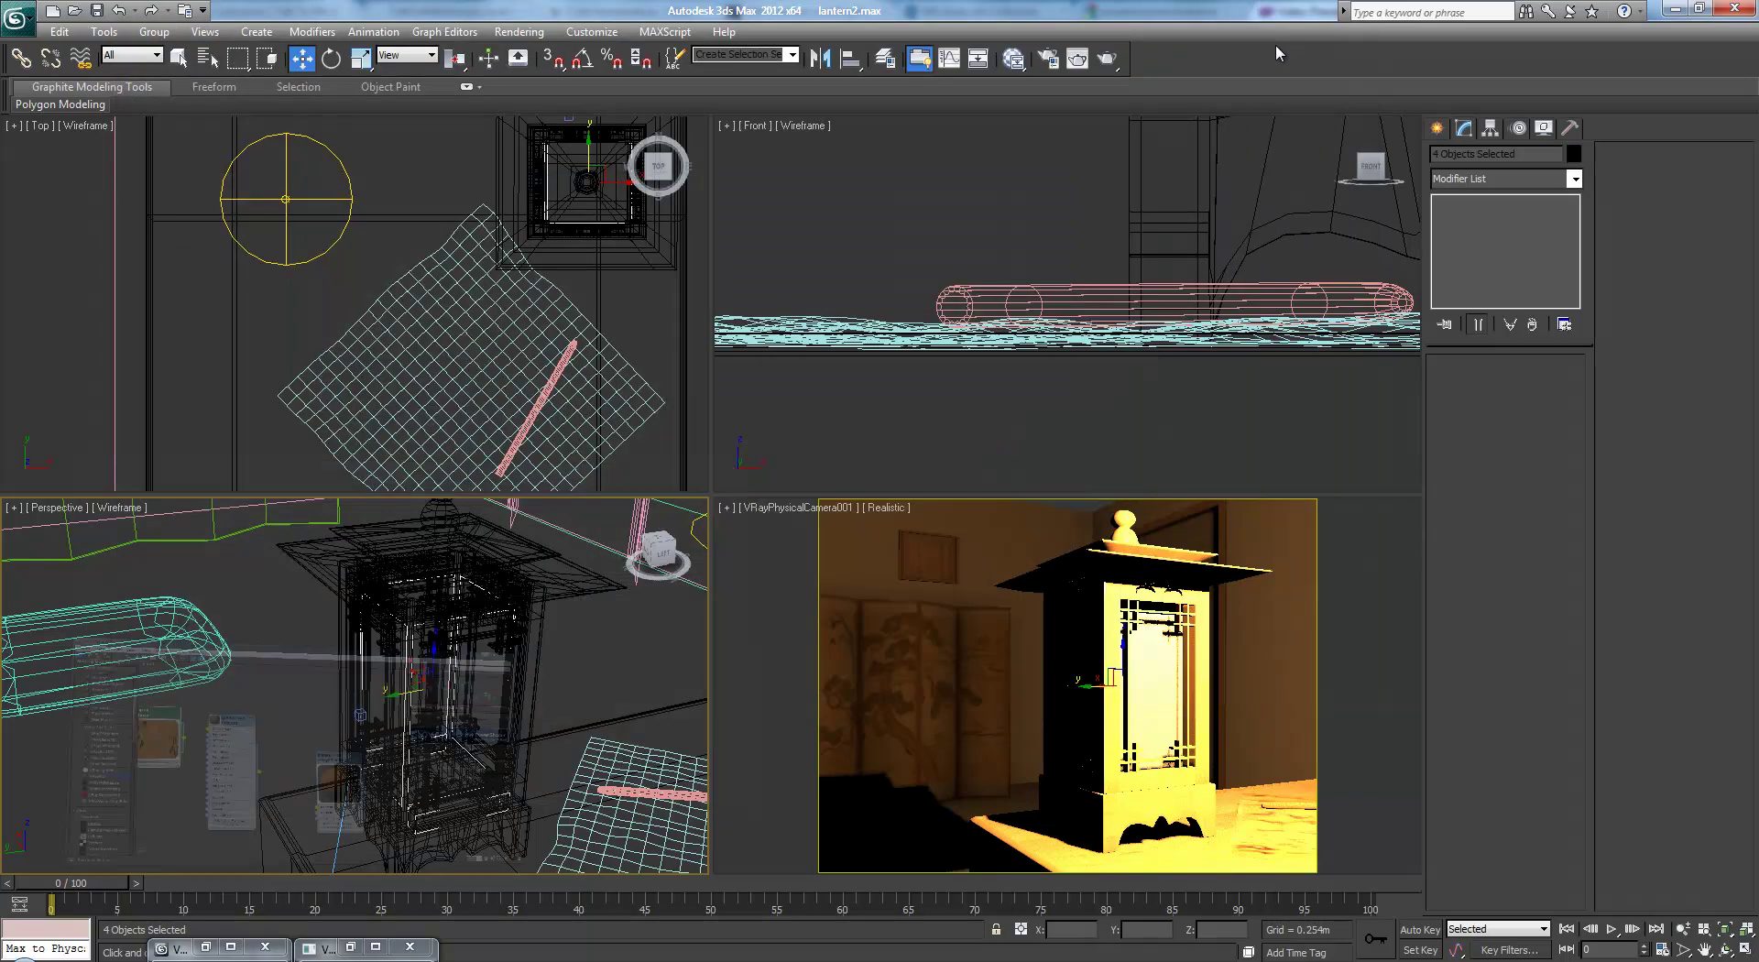
click(1077, 57)
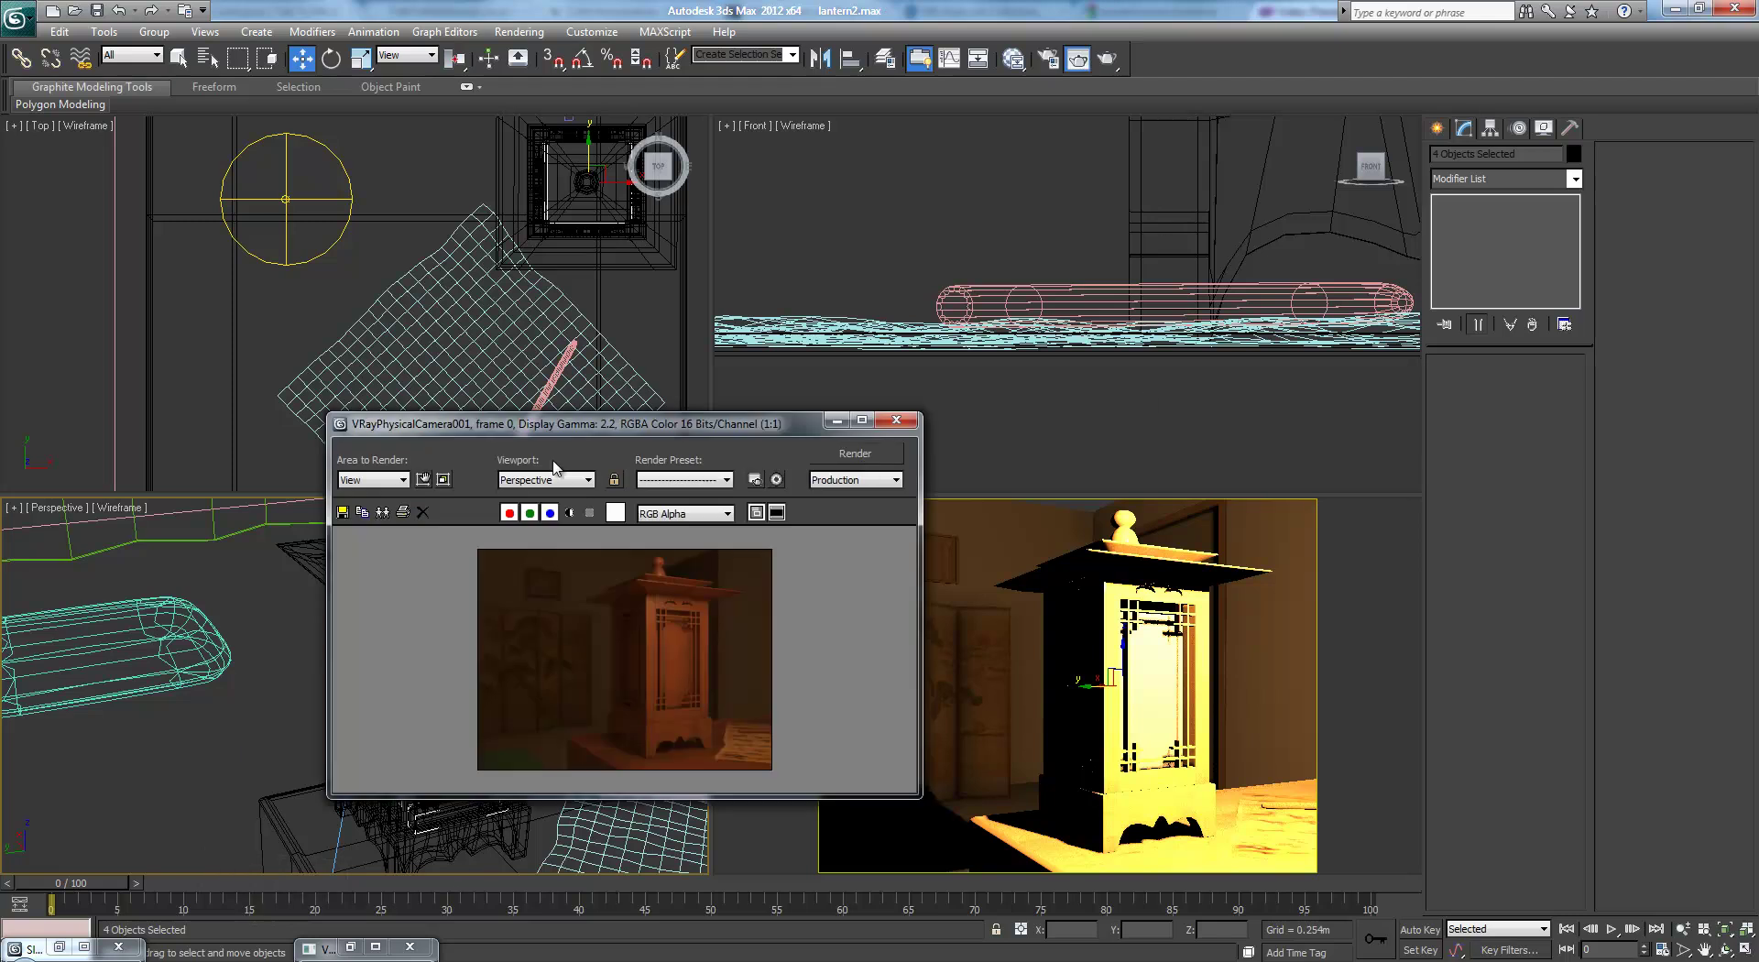
drag(605, 417, 501, 342)
click(275, 404)
click(266, 442)
drag(639, 494, 599, 573)
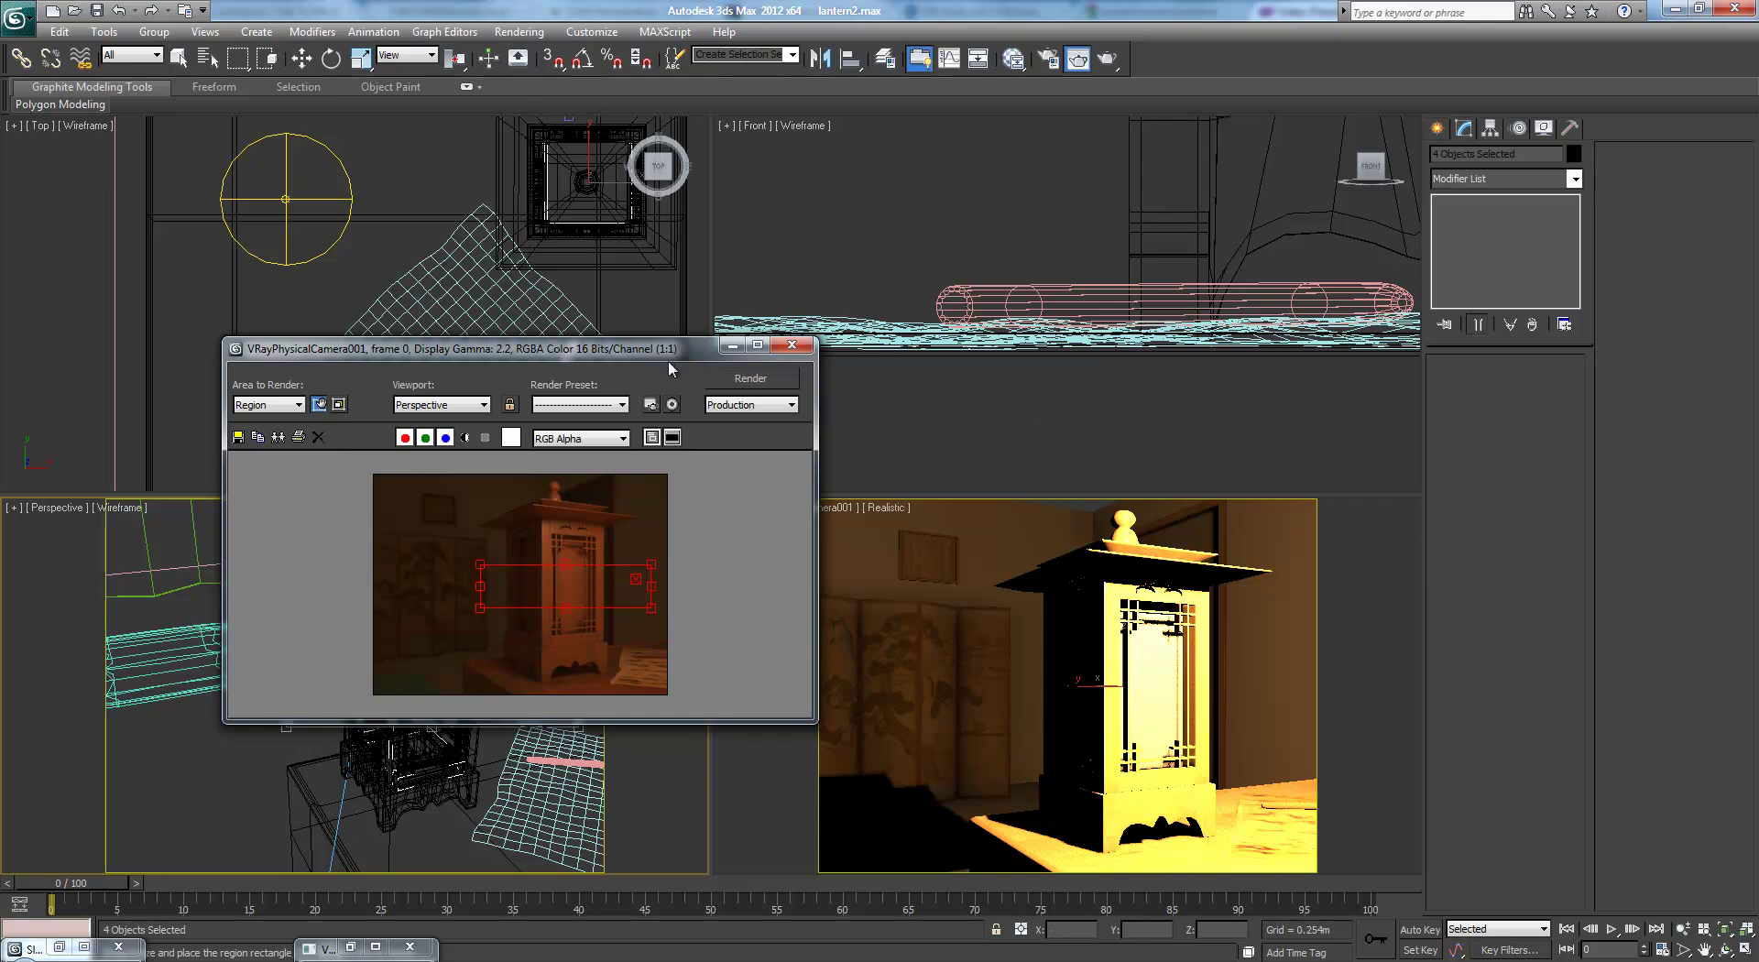
click(731, 346)
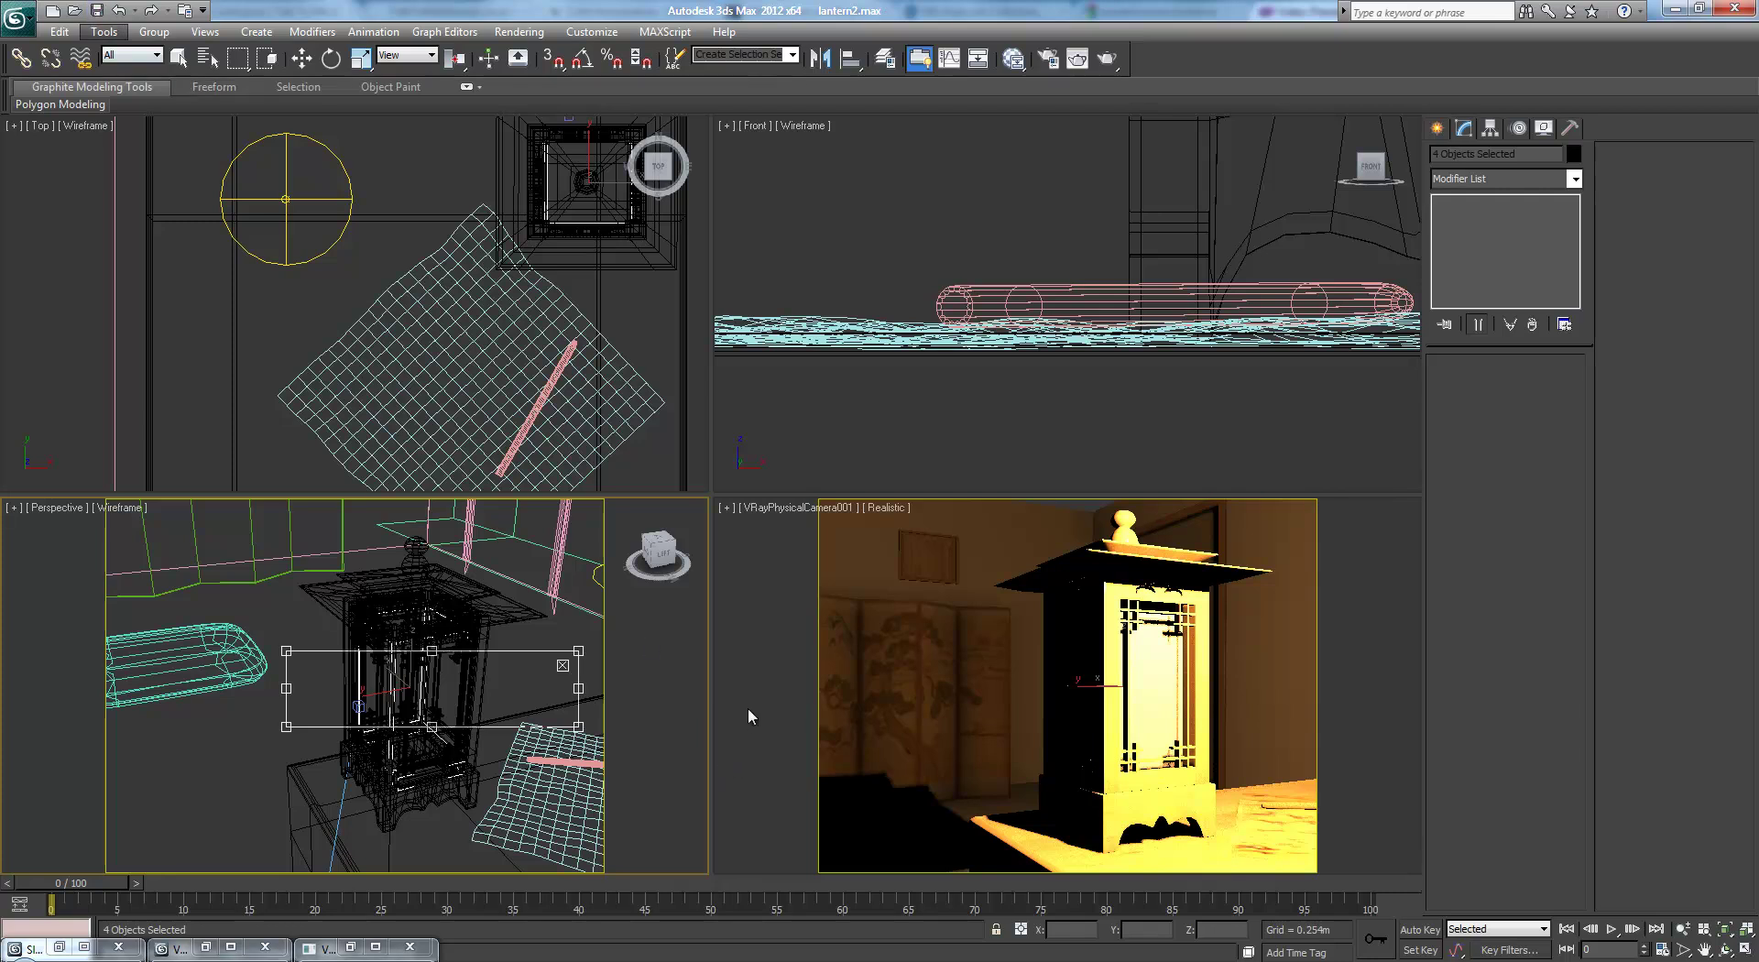
middle_drag(700, 698, 667, 661)
click(562, 667)
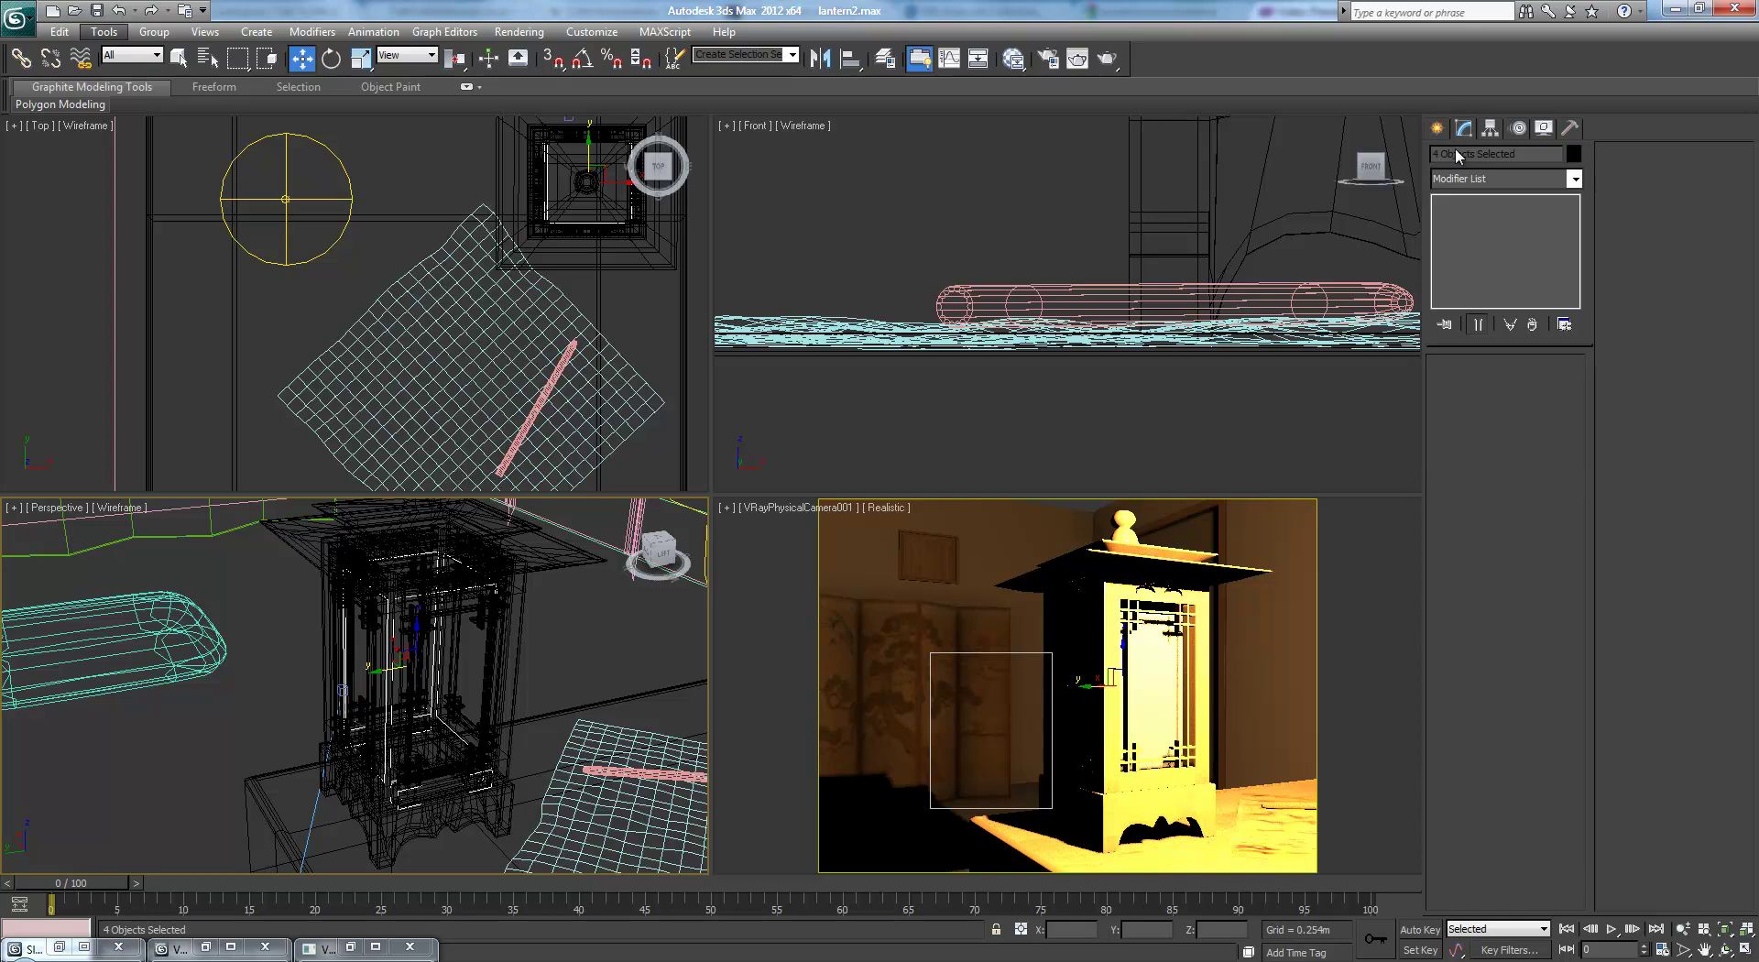
- Create a spherical VRayLight with a radius of about 0.007 m at the lantern's centre in the Top view
right_click(770, 646)
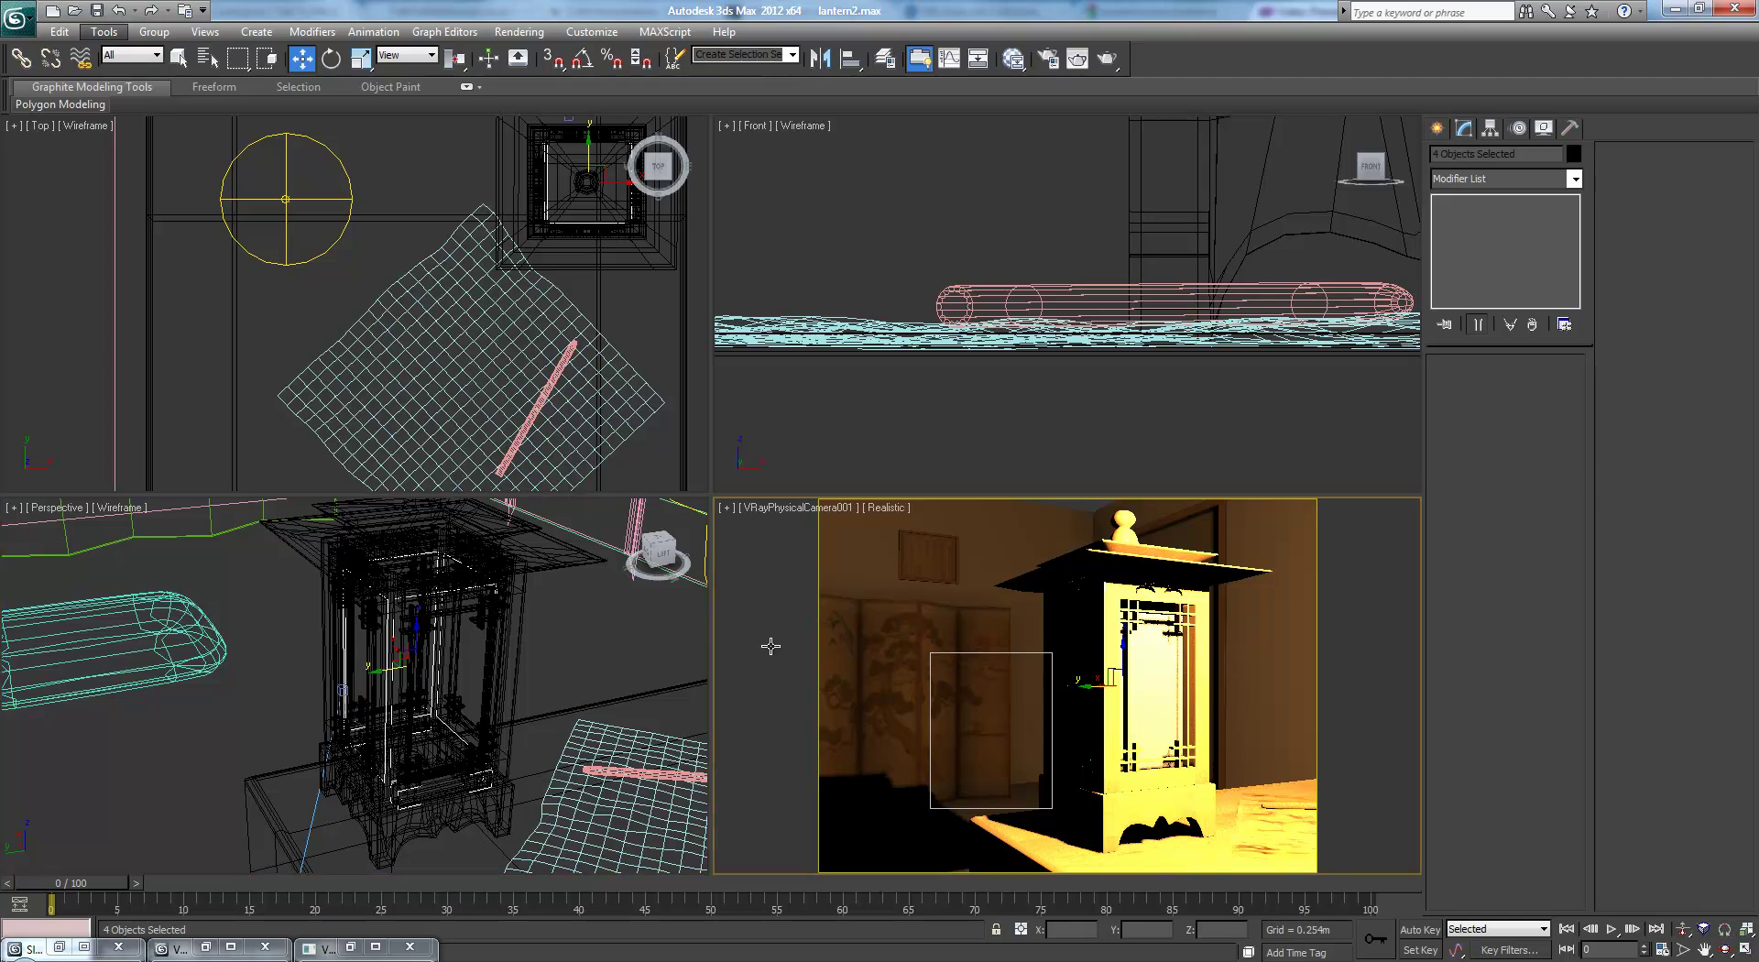
click(1437, 129)
click(1489, 158)
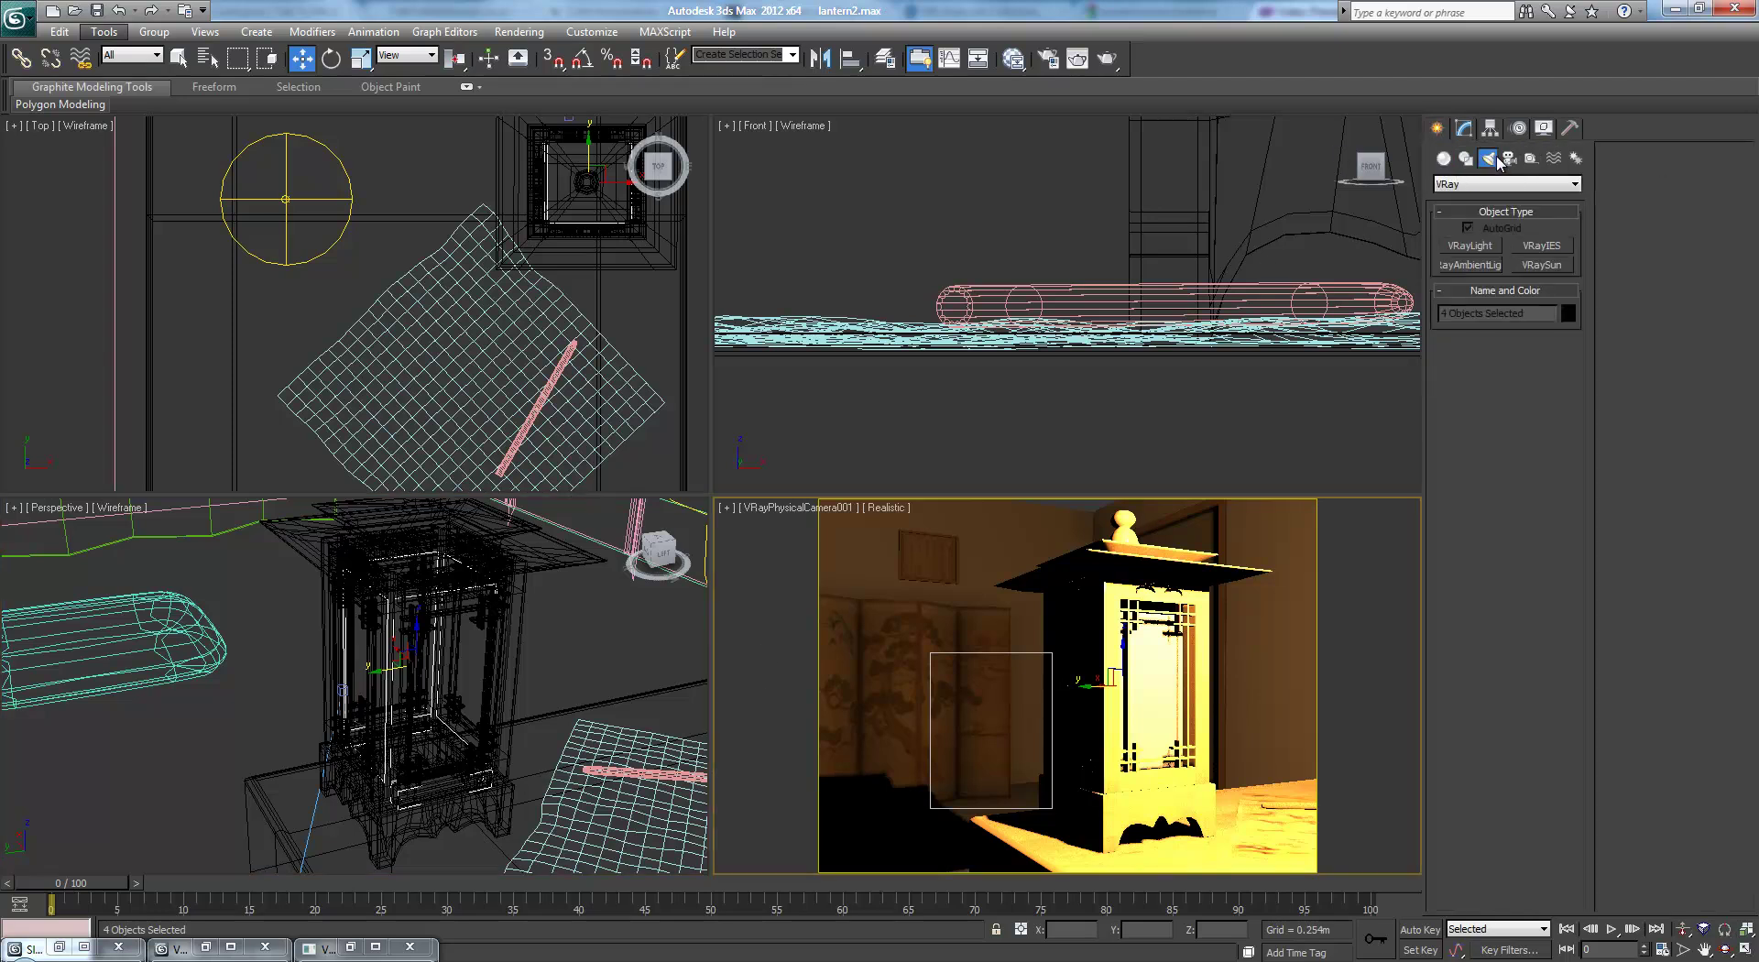
click(1470, 246)
scroll(355, 304, up, 3)
middle_drag(555, 298, 387, 491)
scroll(520, 333, up, 2)
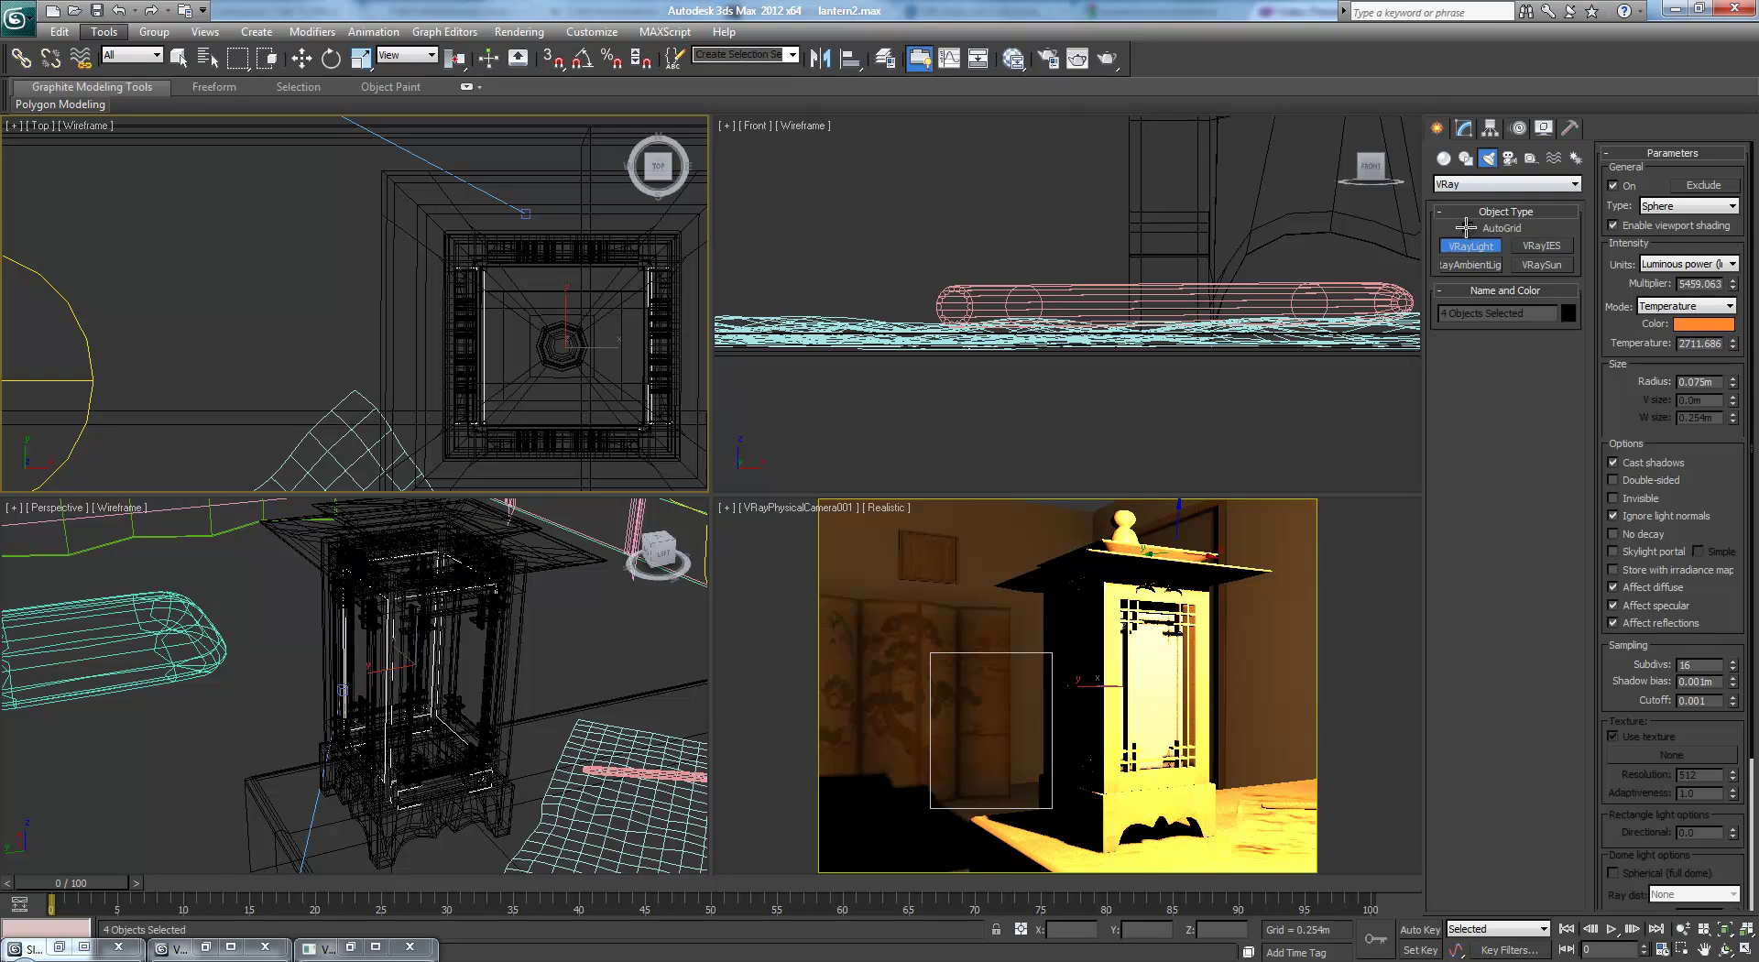
click(563, 343)
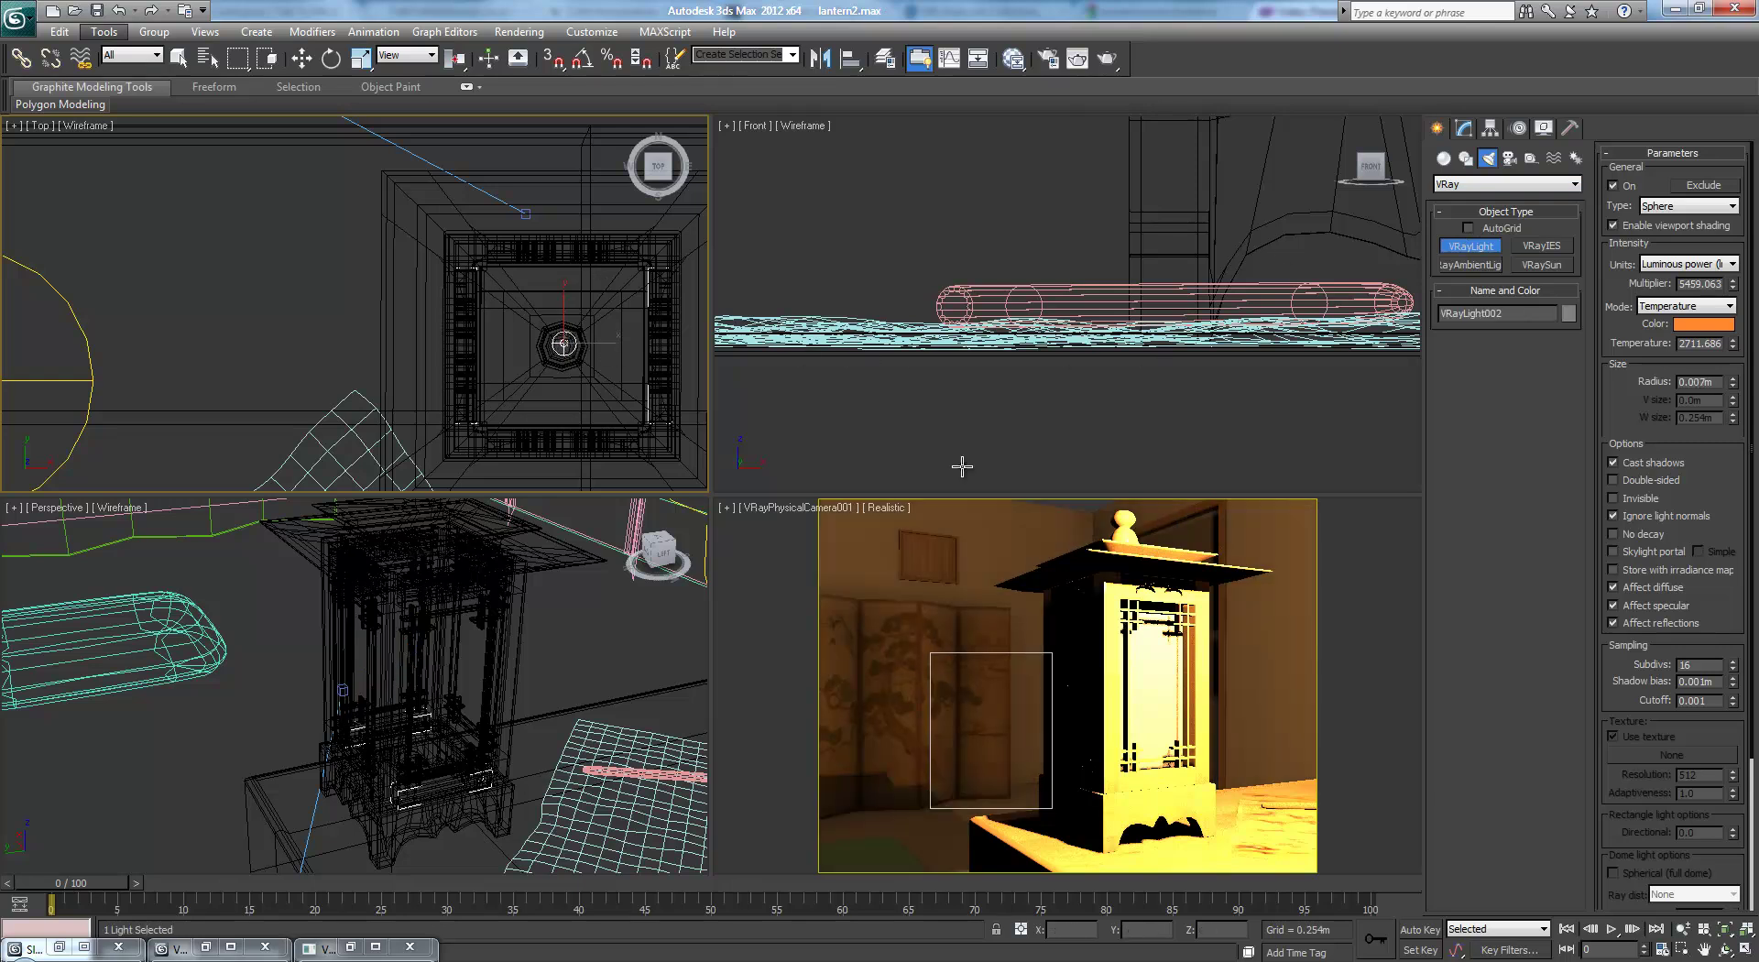
- Move the new spherical light vertically in the Front view until it sits inside the lantern body between its panels
scroll(1044, 330, down, 6)
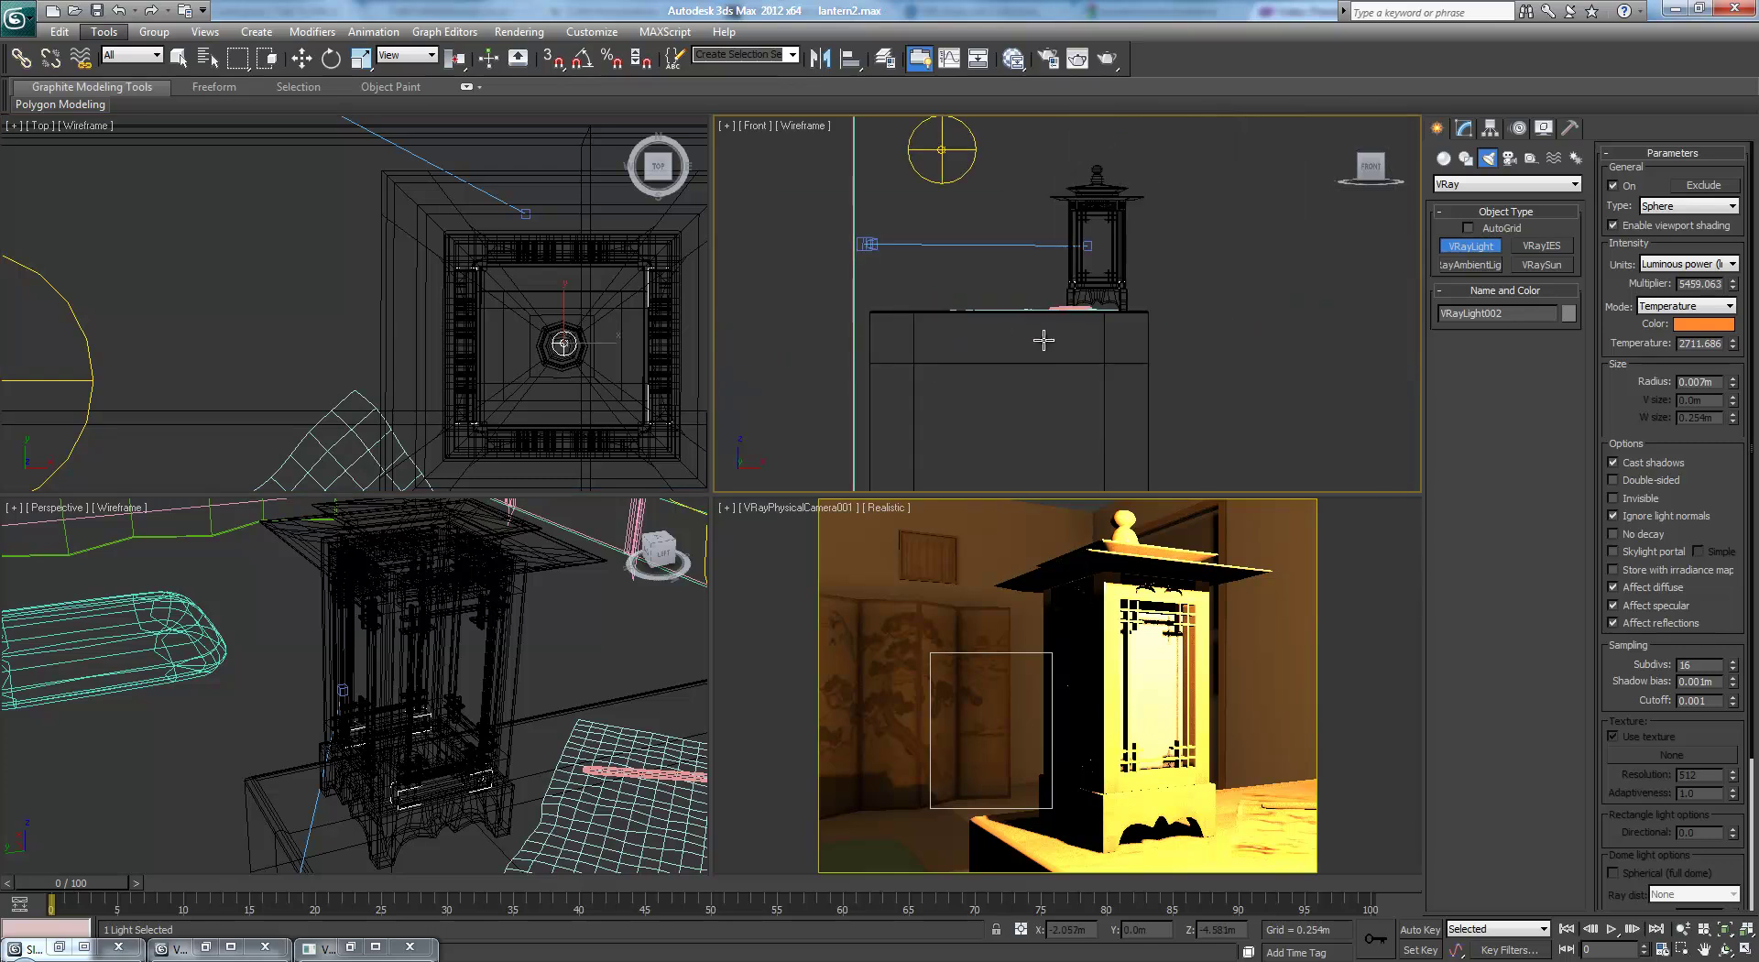
right_click(1050, 339)
key(w)
key(z)
scroll(1054, 336, down, 10)
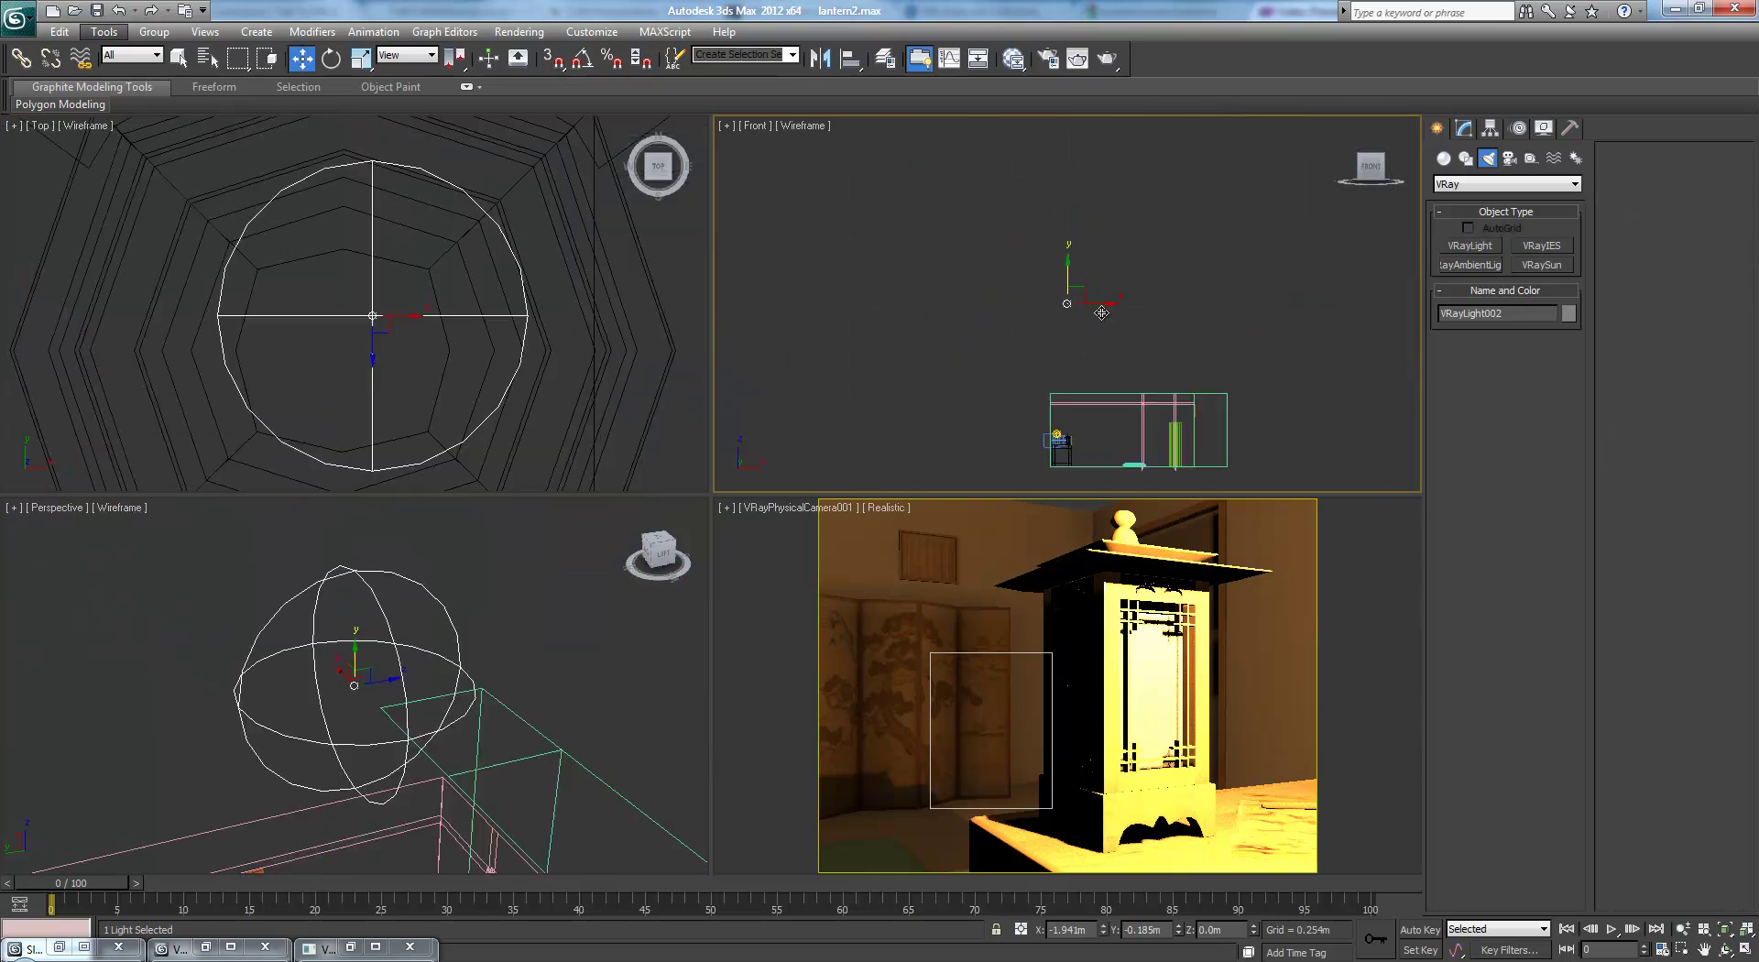
scroll(1100, 286, down, 2)
drag(1067, 270, 1072, 389)
scroll(1076, 380, up, 2)
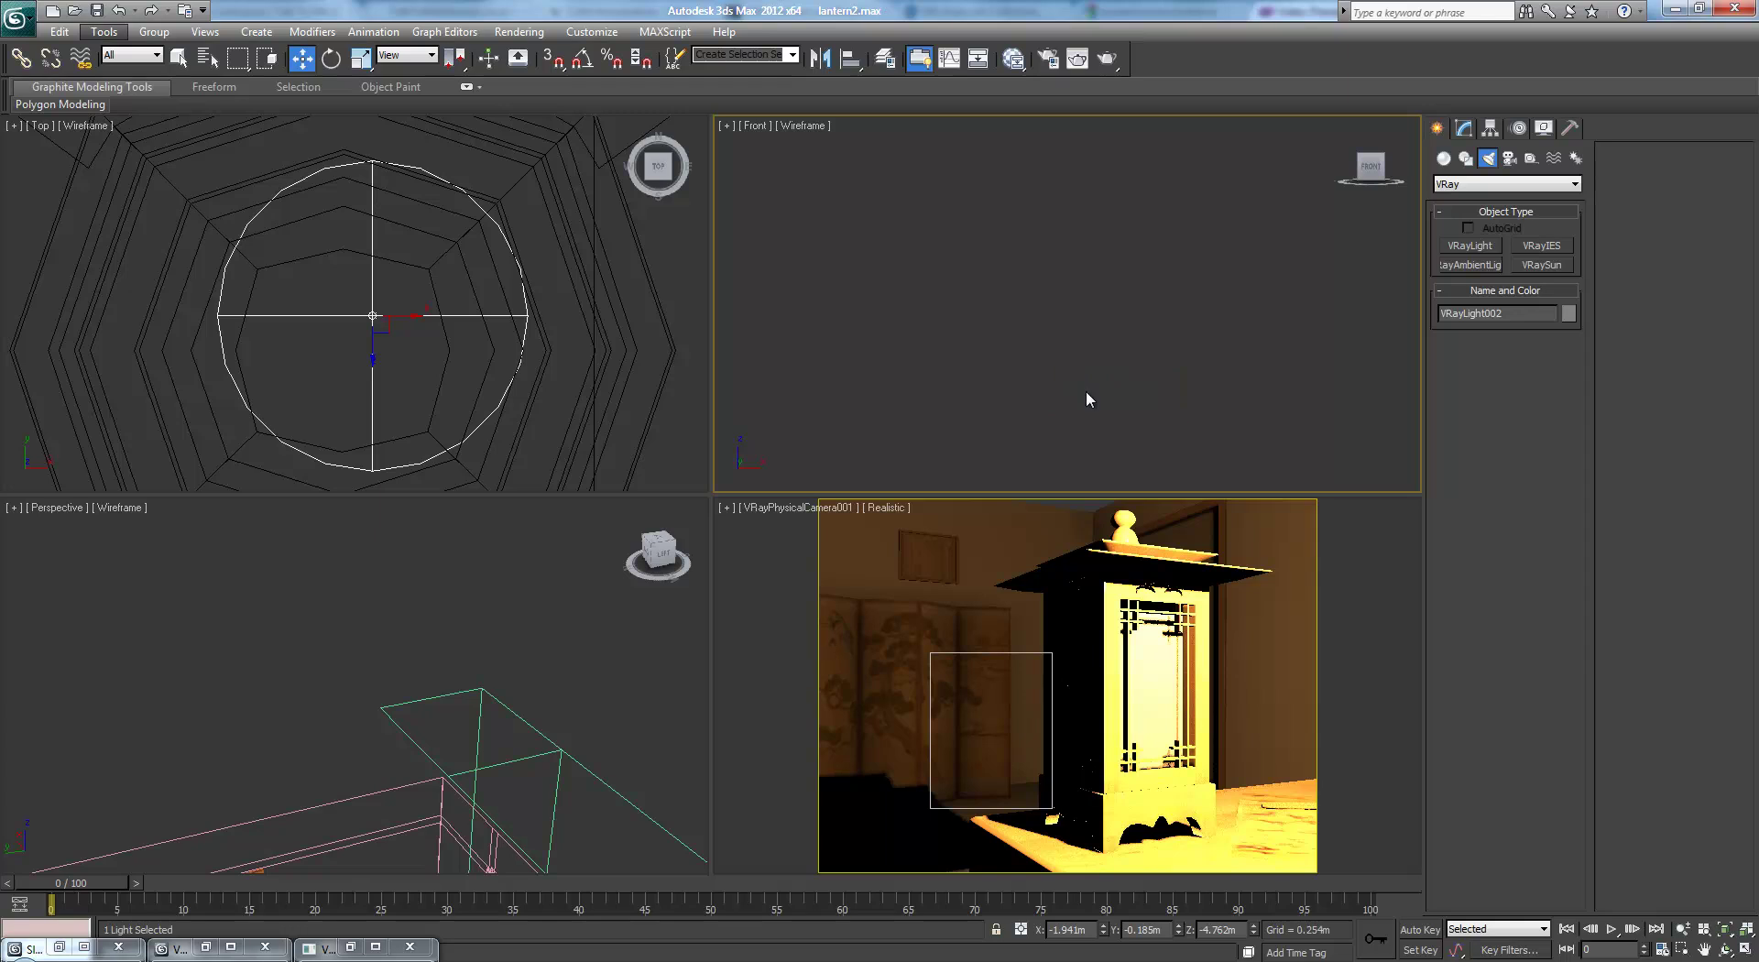
key(z)
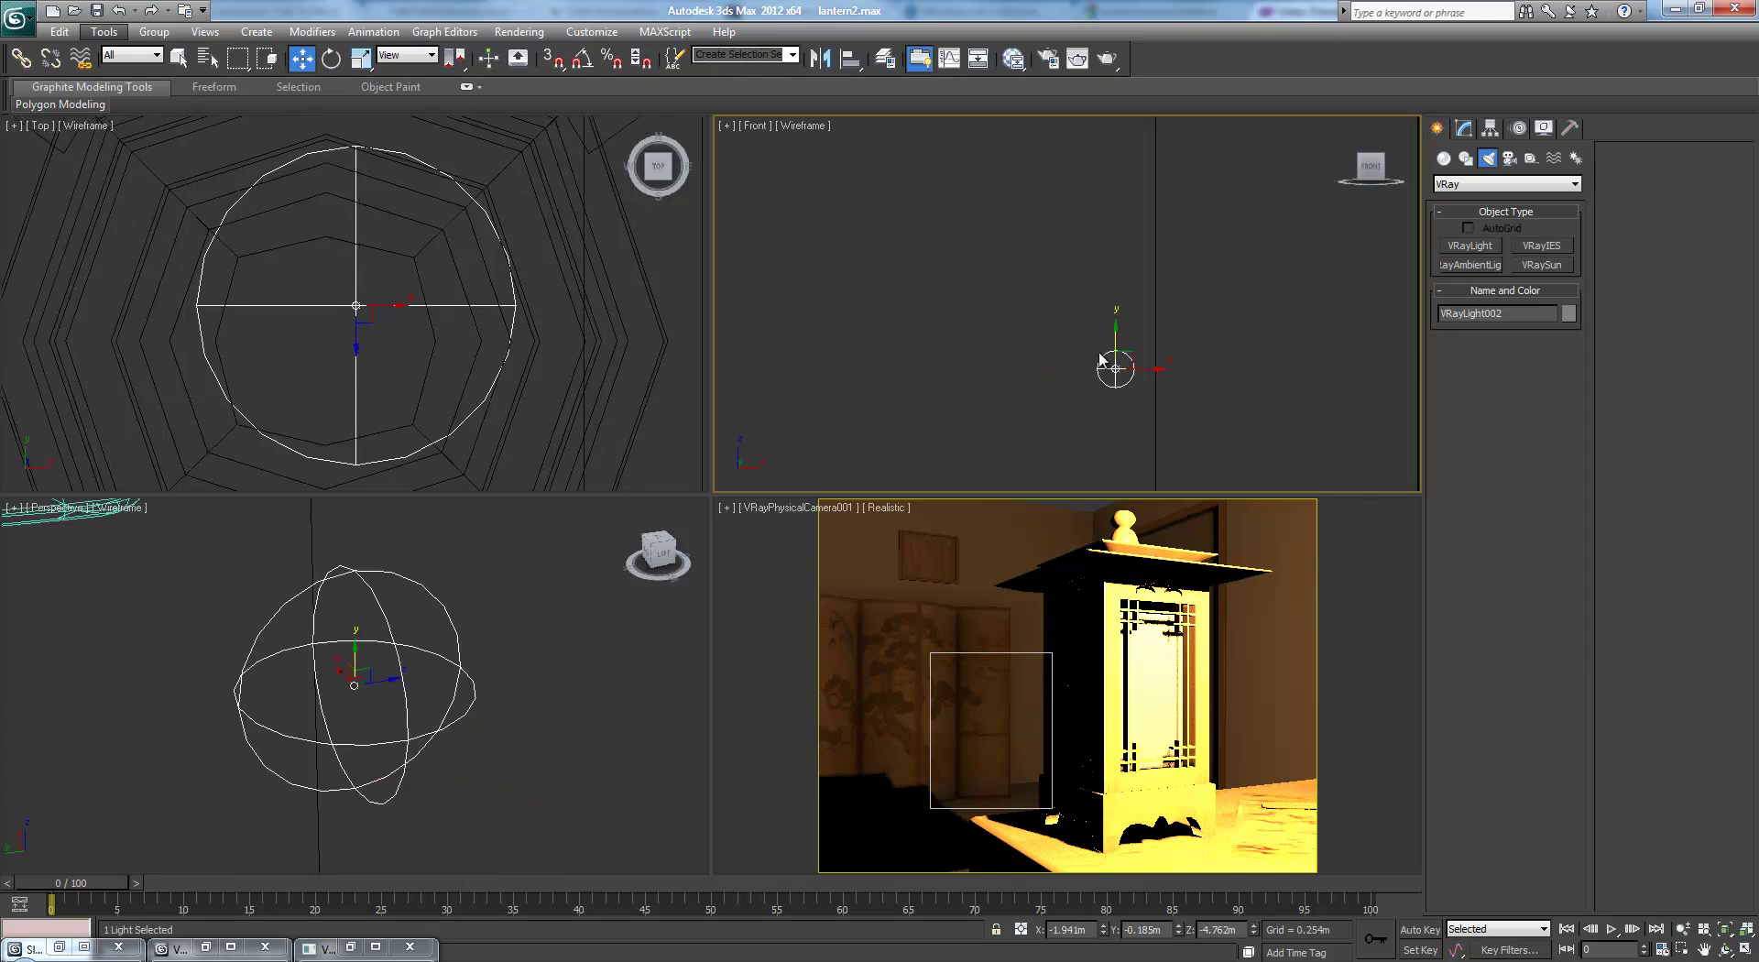
scroll(1097, 351, down, 5)
drag(1049, 392, 1047, 209)
scroll(1046, 209, up, 4)
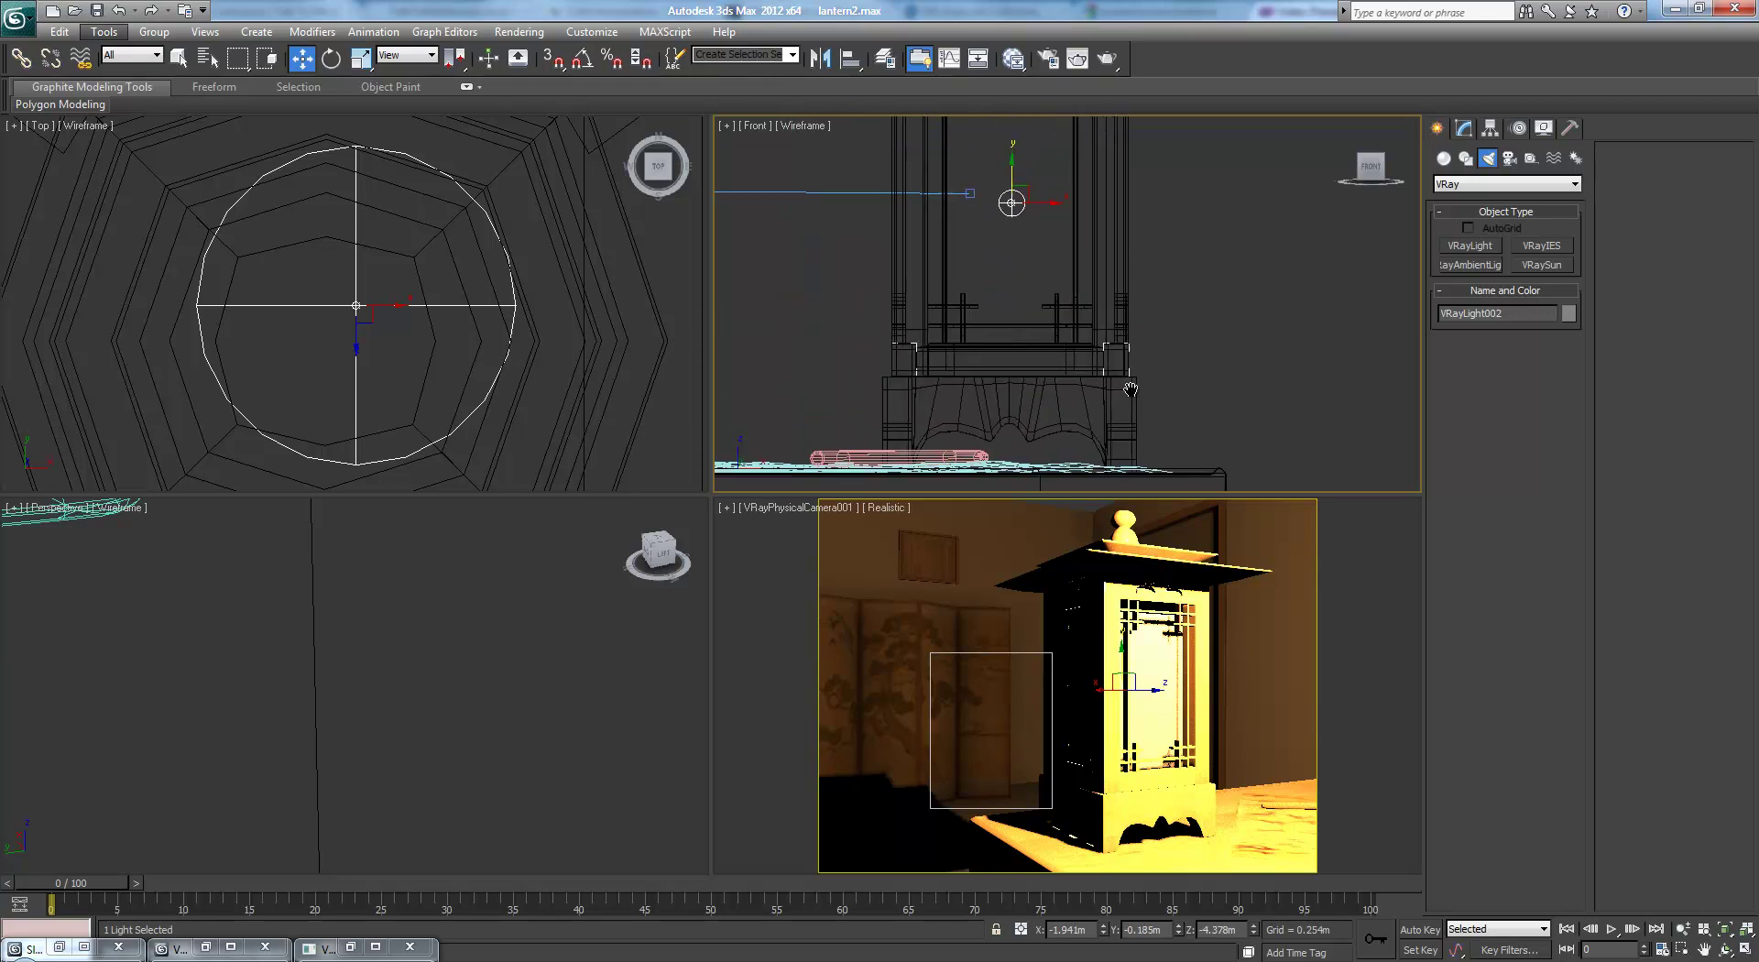
- Fine-tune the light's position inside the lantern to about X -1.942 m, Y -0.186 m, Z -4.388 m using the Top and Front views
click(405, 305)
drag(371, 291, 344, 326)
right_click(1236, 306)
scroll(1237, 306, down, 3)
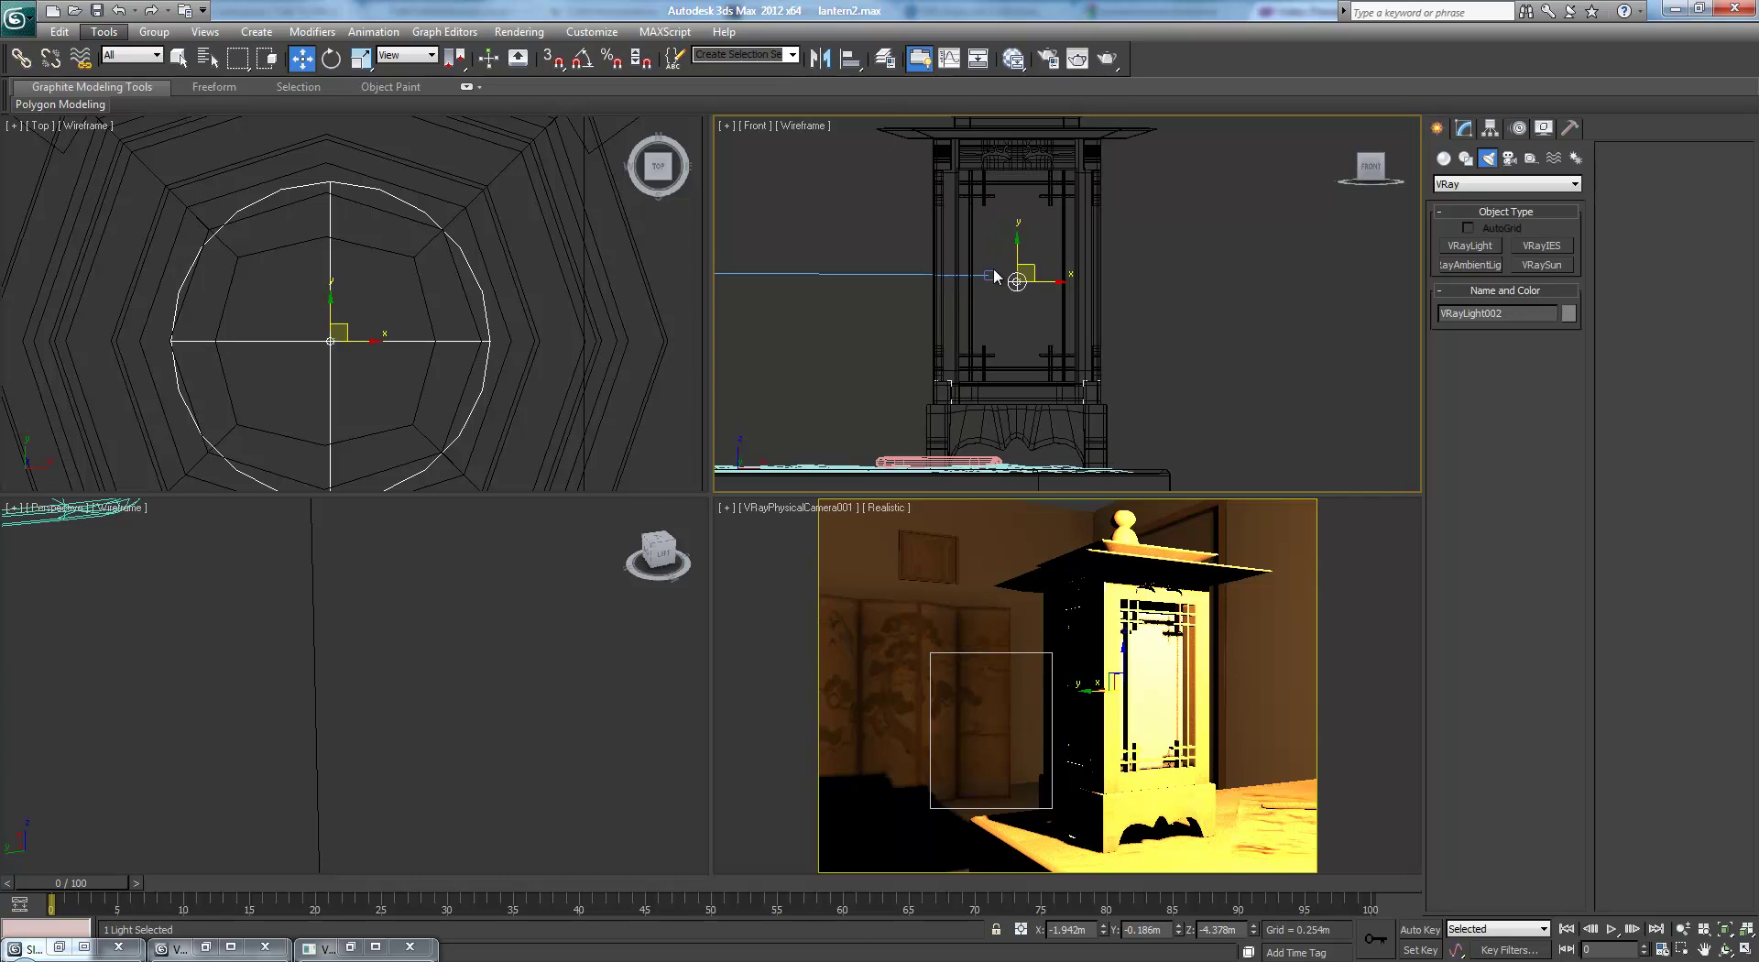
drag(1017, 246, 1023, 260)
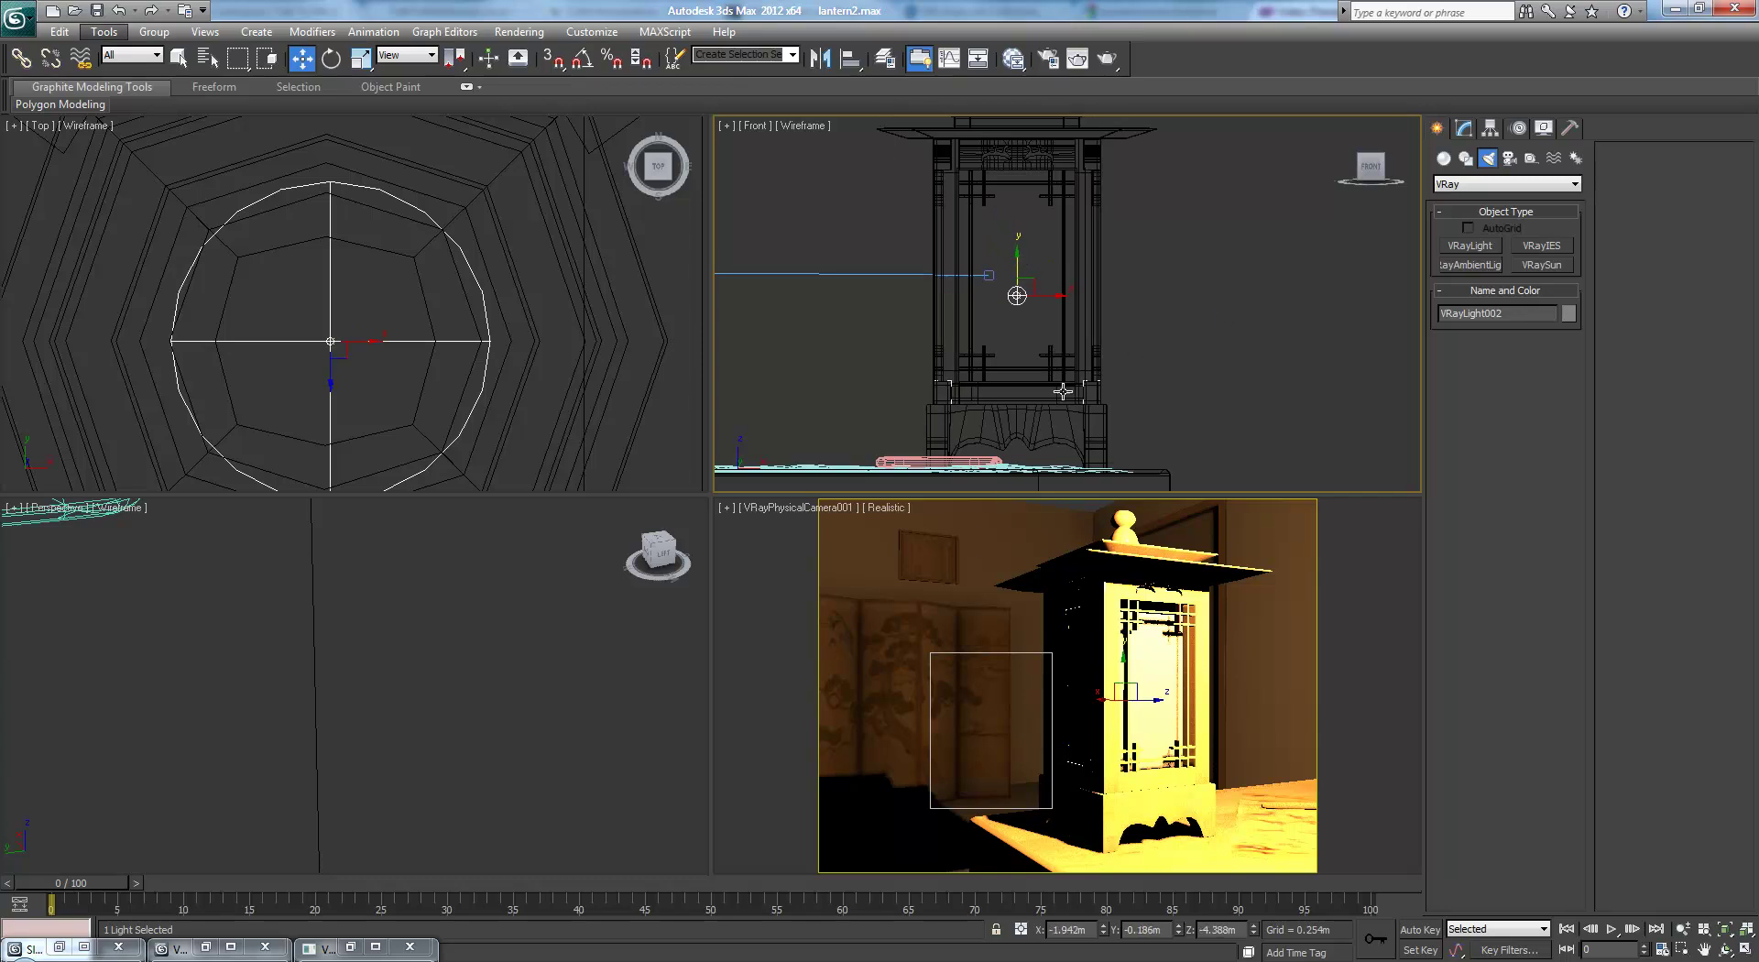
- Set the lantern light's multiplier to 10000 and lower its colour temperature to about 1735
click(1465, 128)
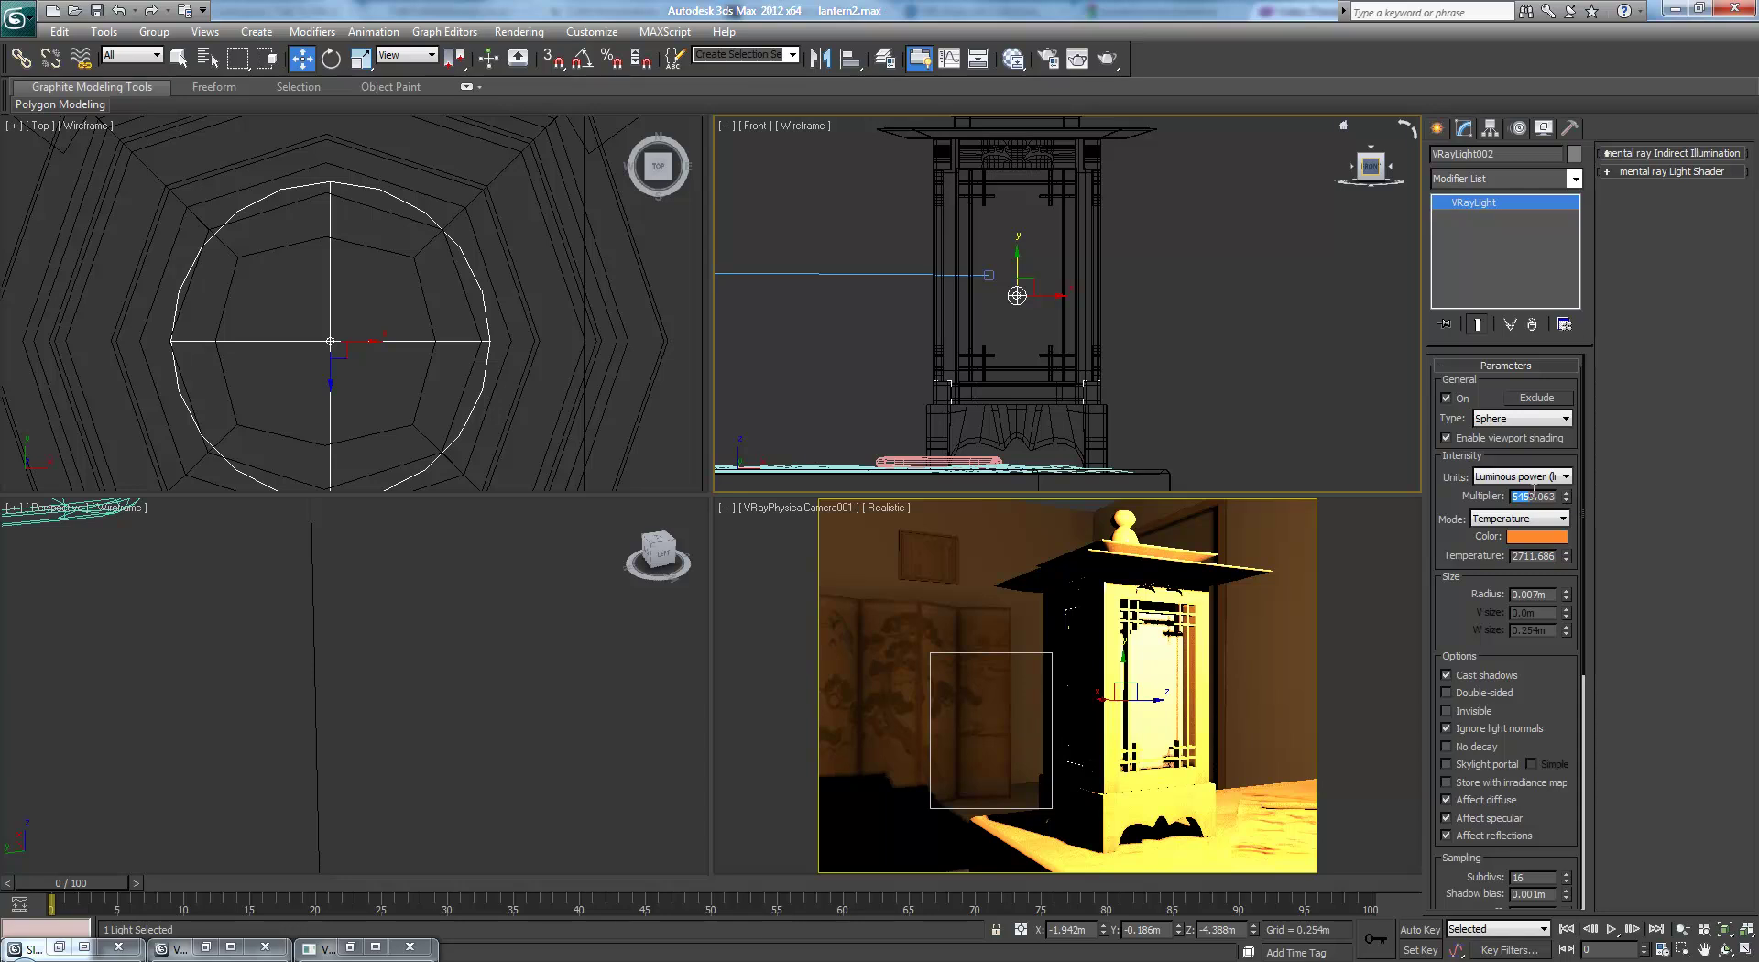
text(10000)
key(Return)
drag(1570, 561, 1570, 597)
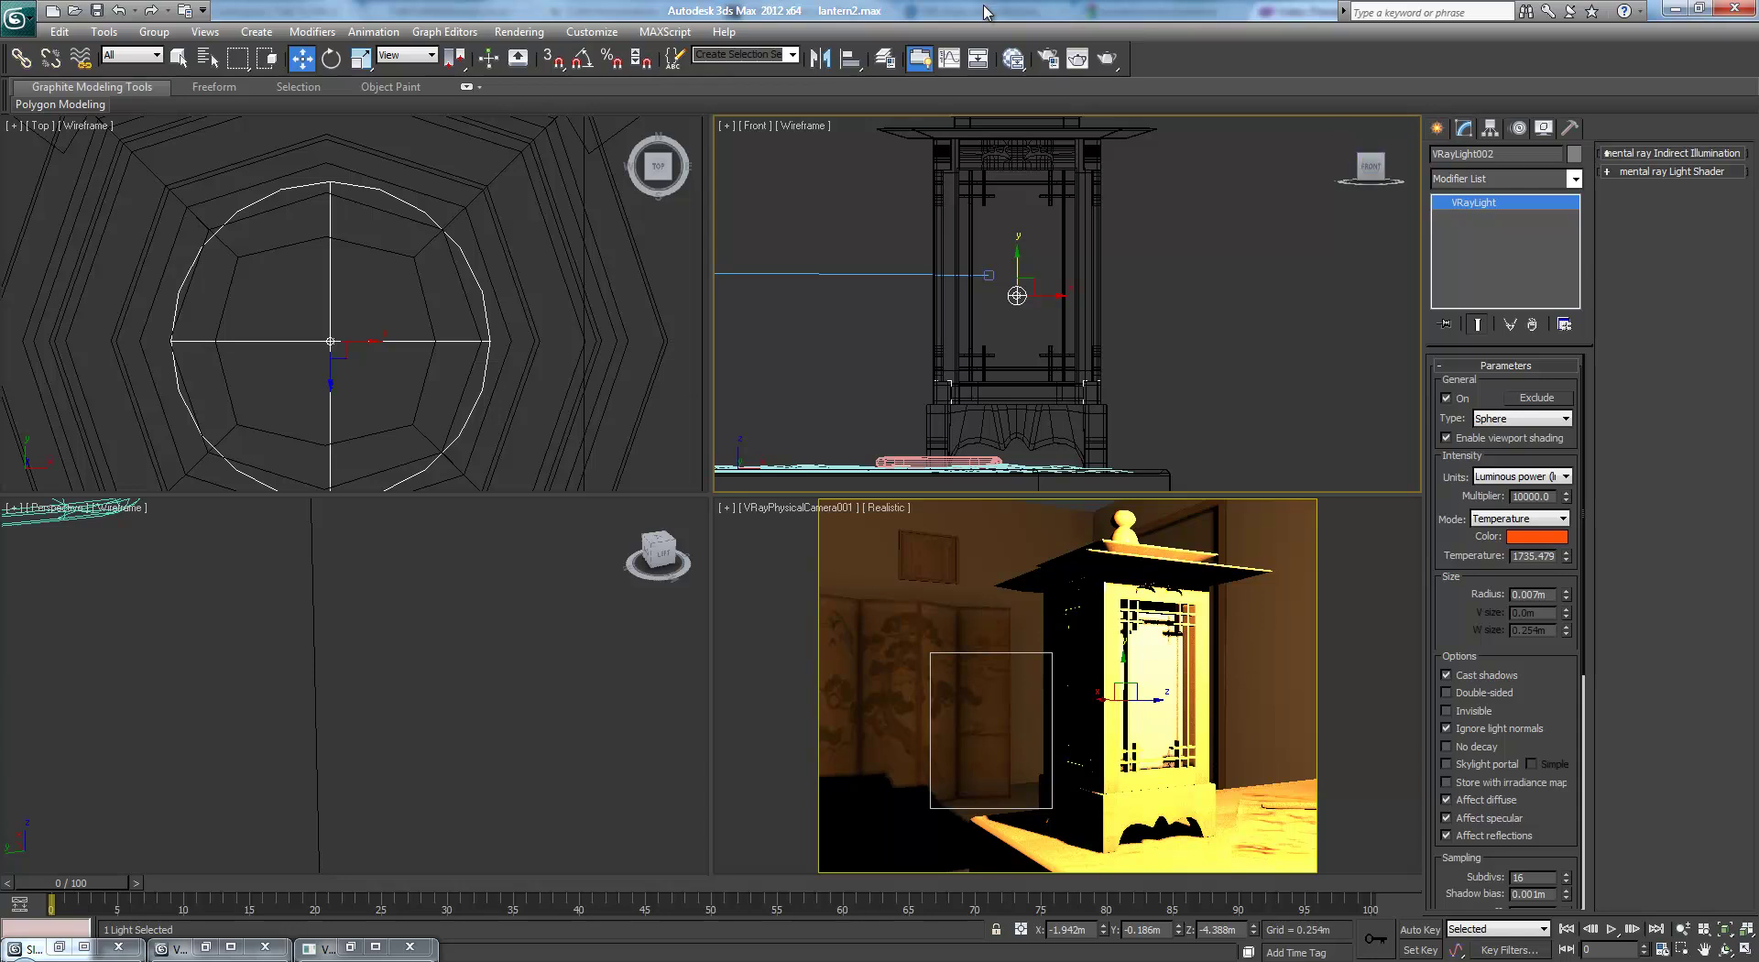
- Show the rendered frame window, set the area to render to Region and shrink the region around the lantern's lower body and base
click(1048, 60)
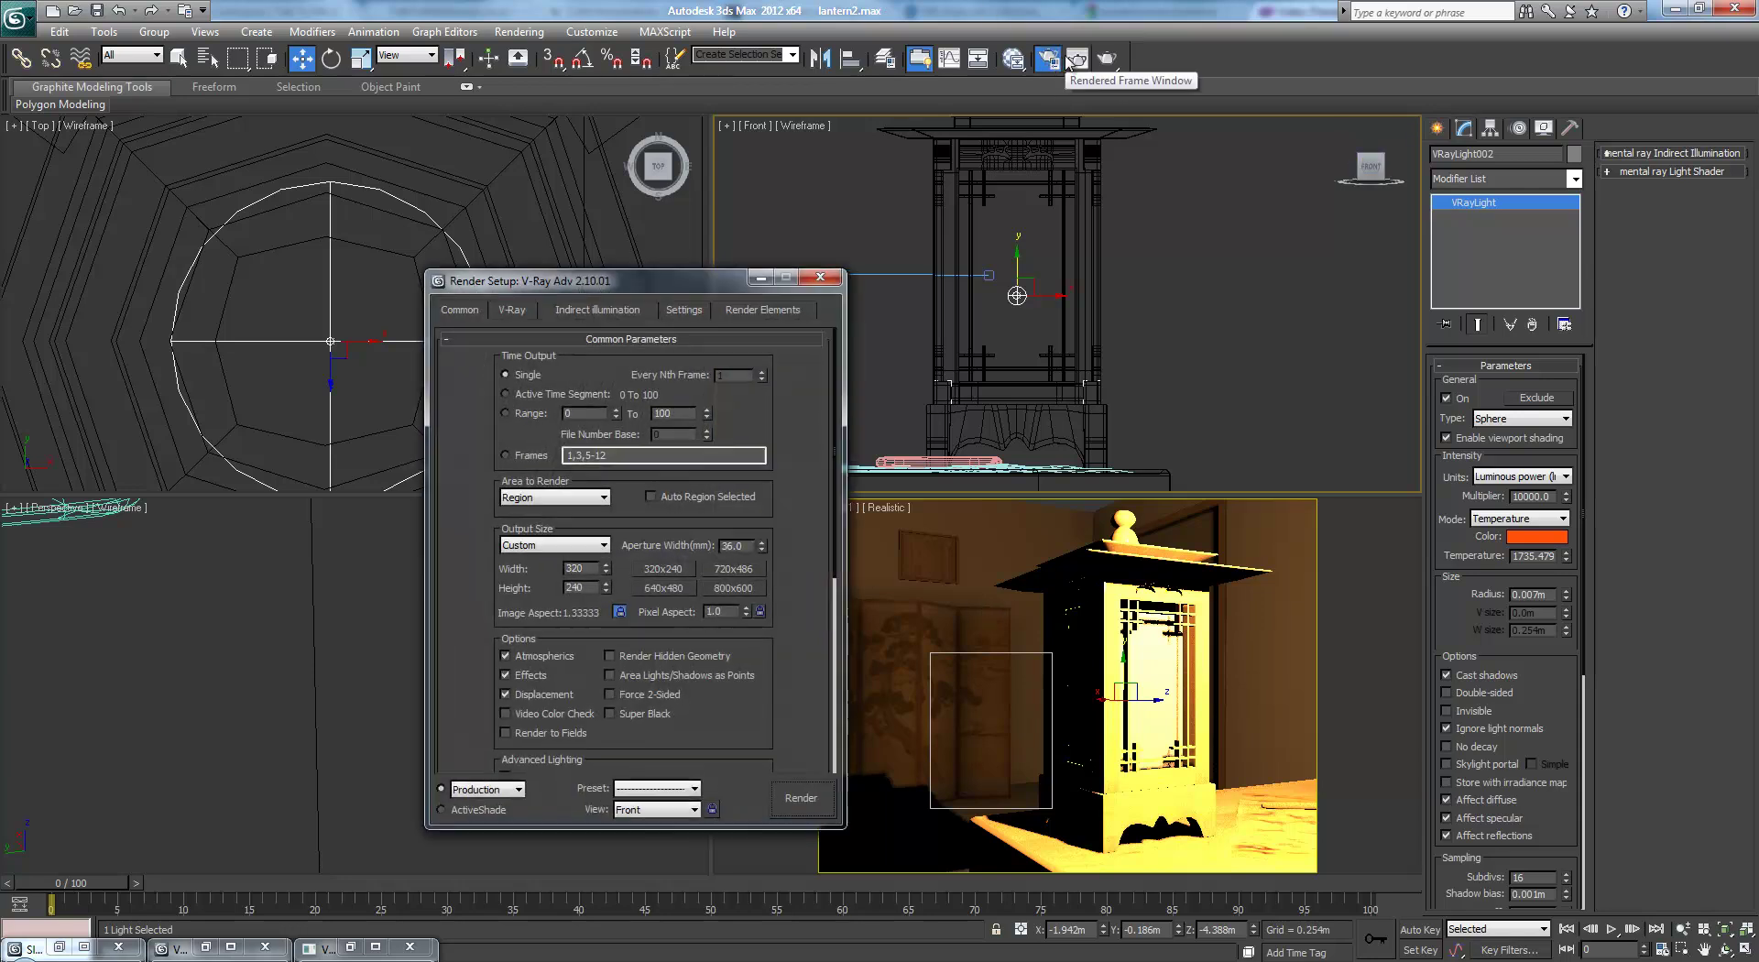
click(820, 277)
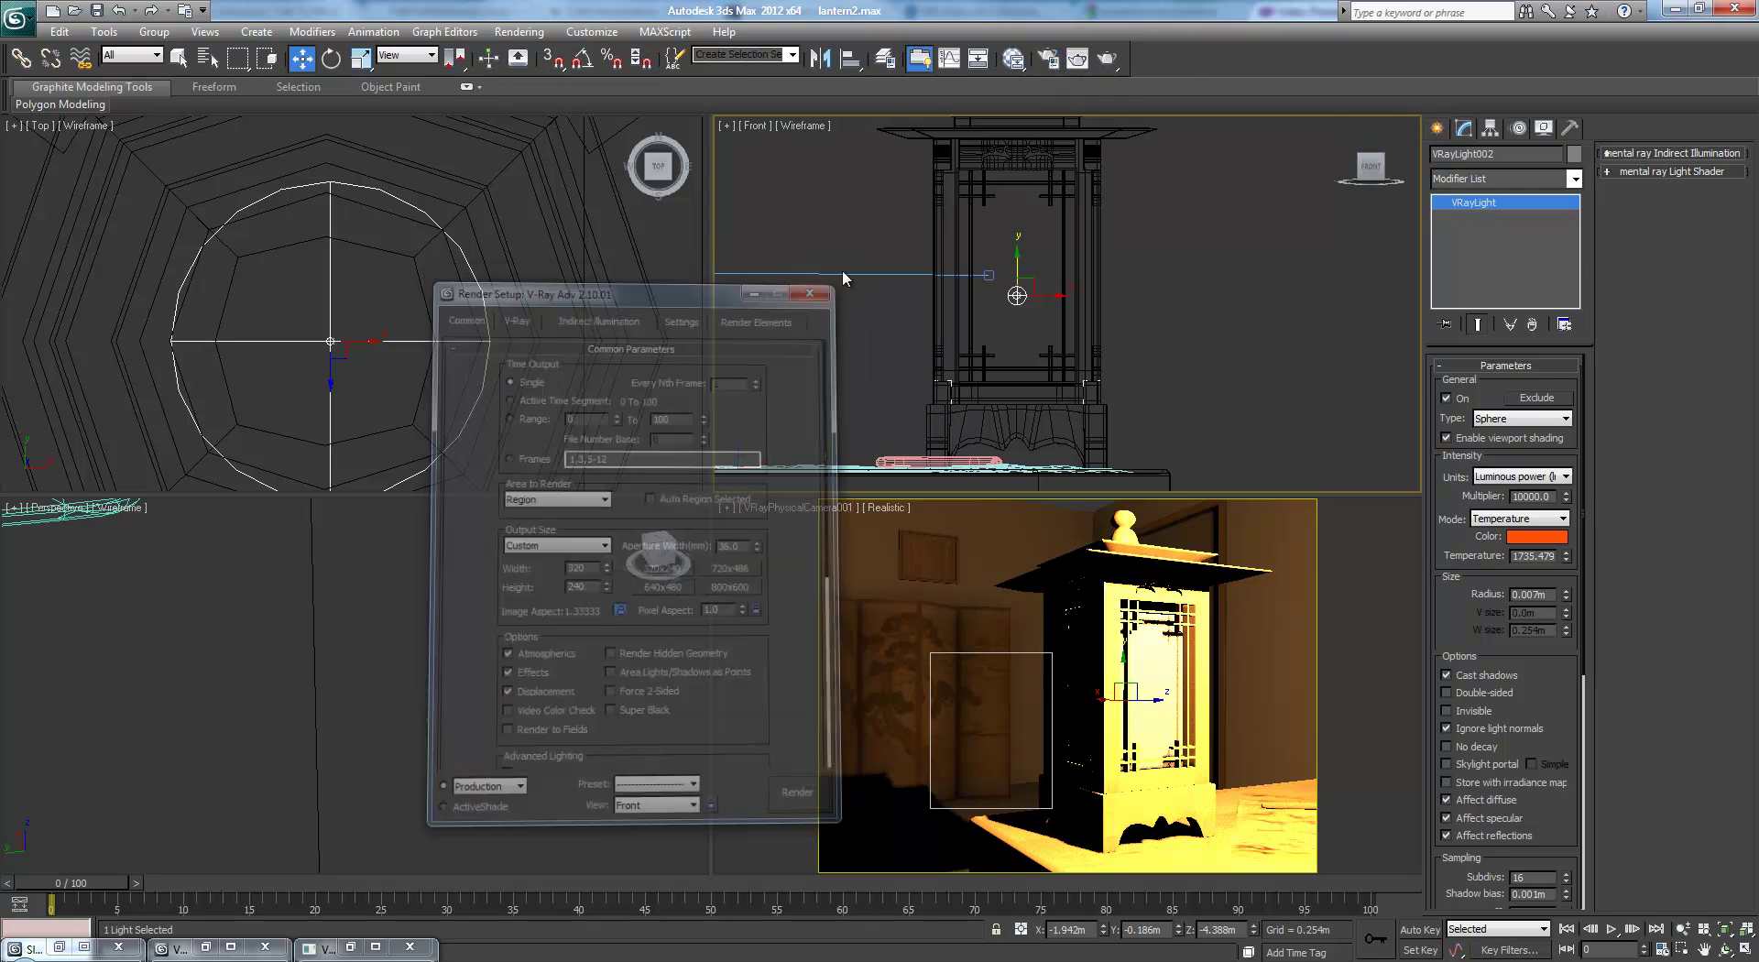
click(1077, 57)
click(295, 405)
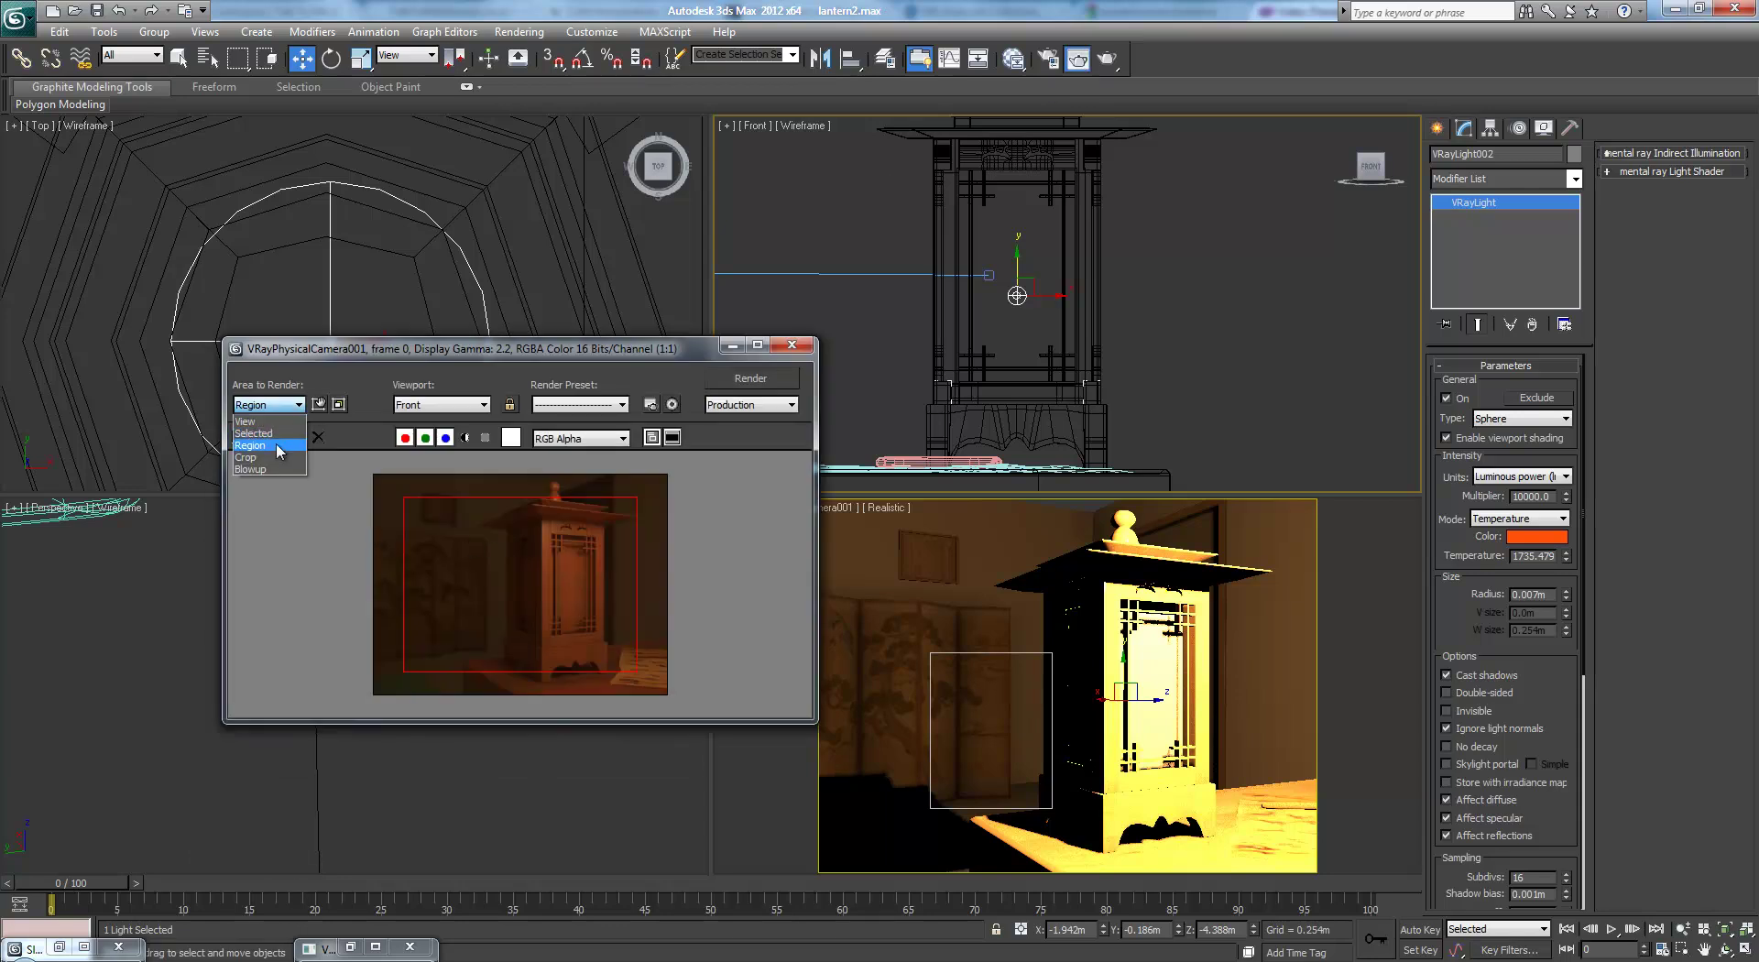
click(277, 447)
drag(637, 496, 618, 683)
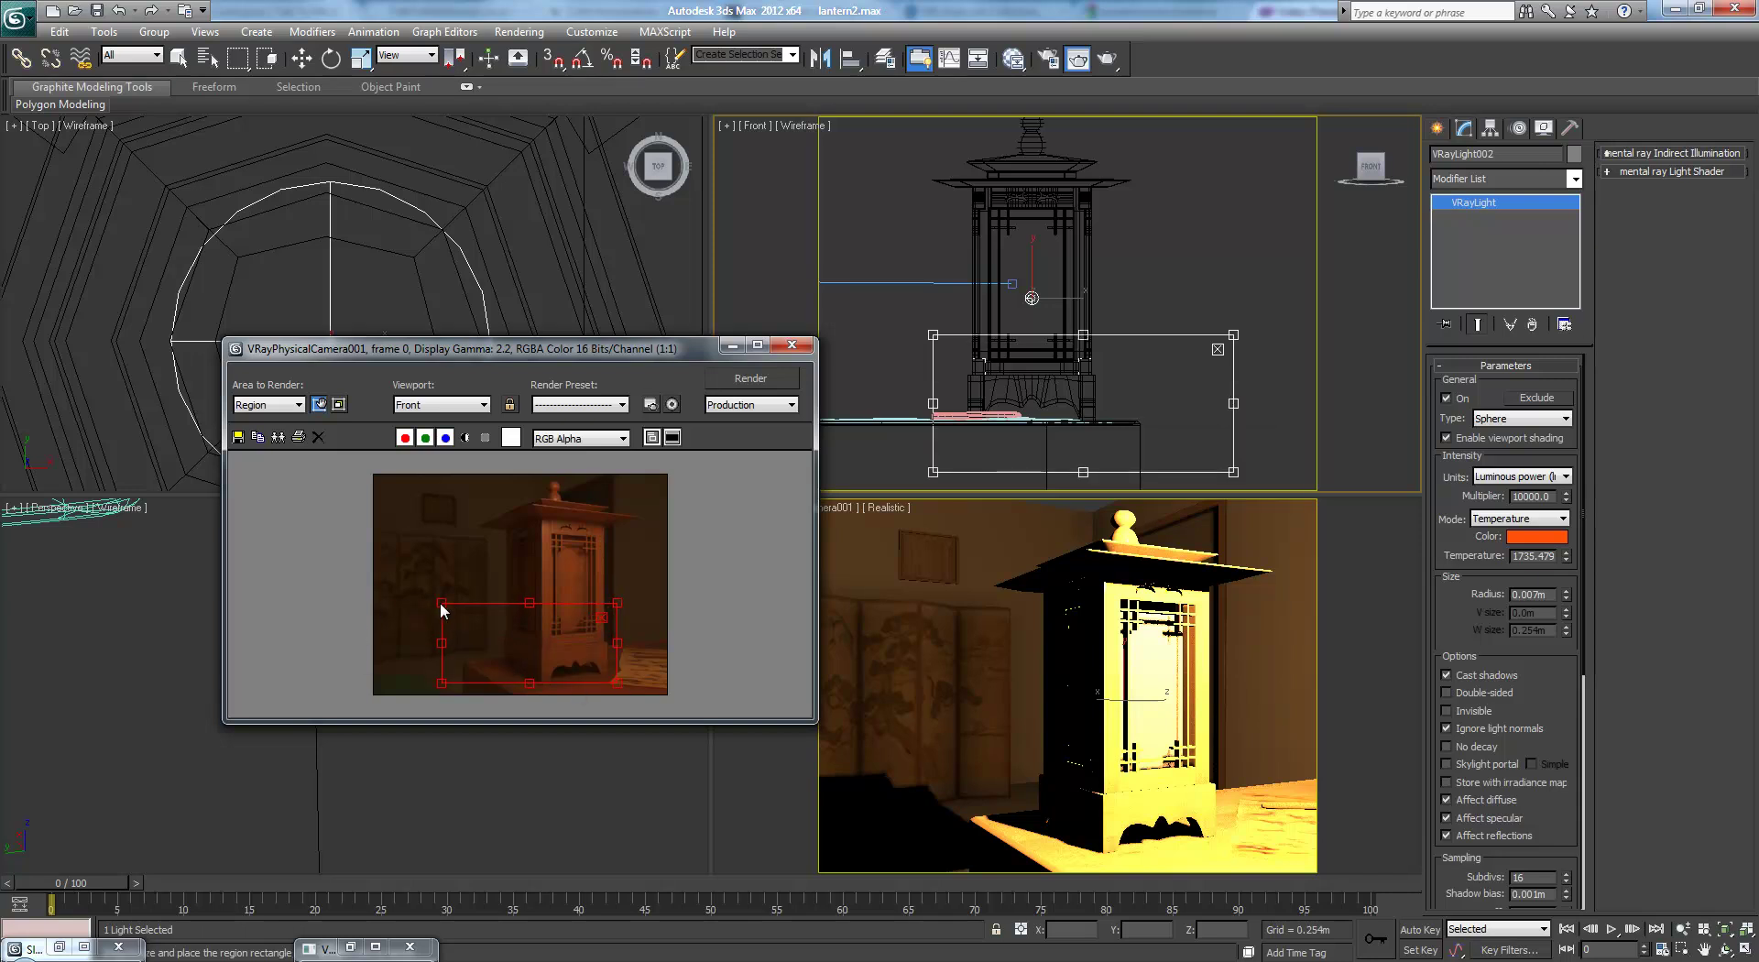
drag(438, 602, 490, 601)
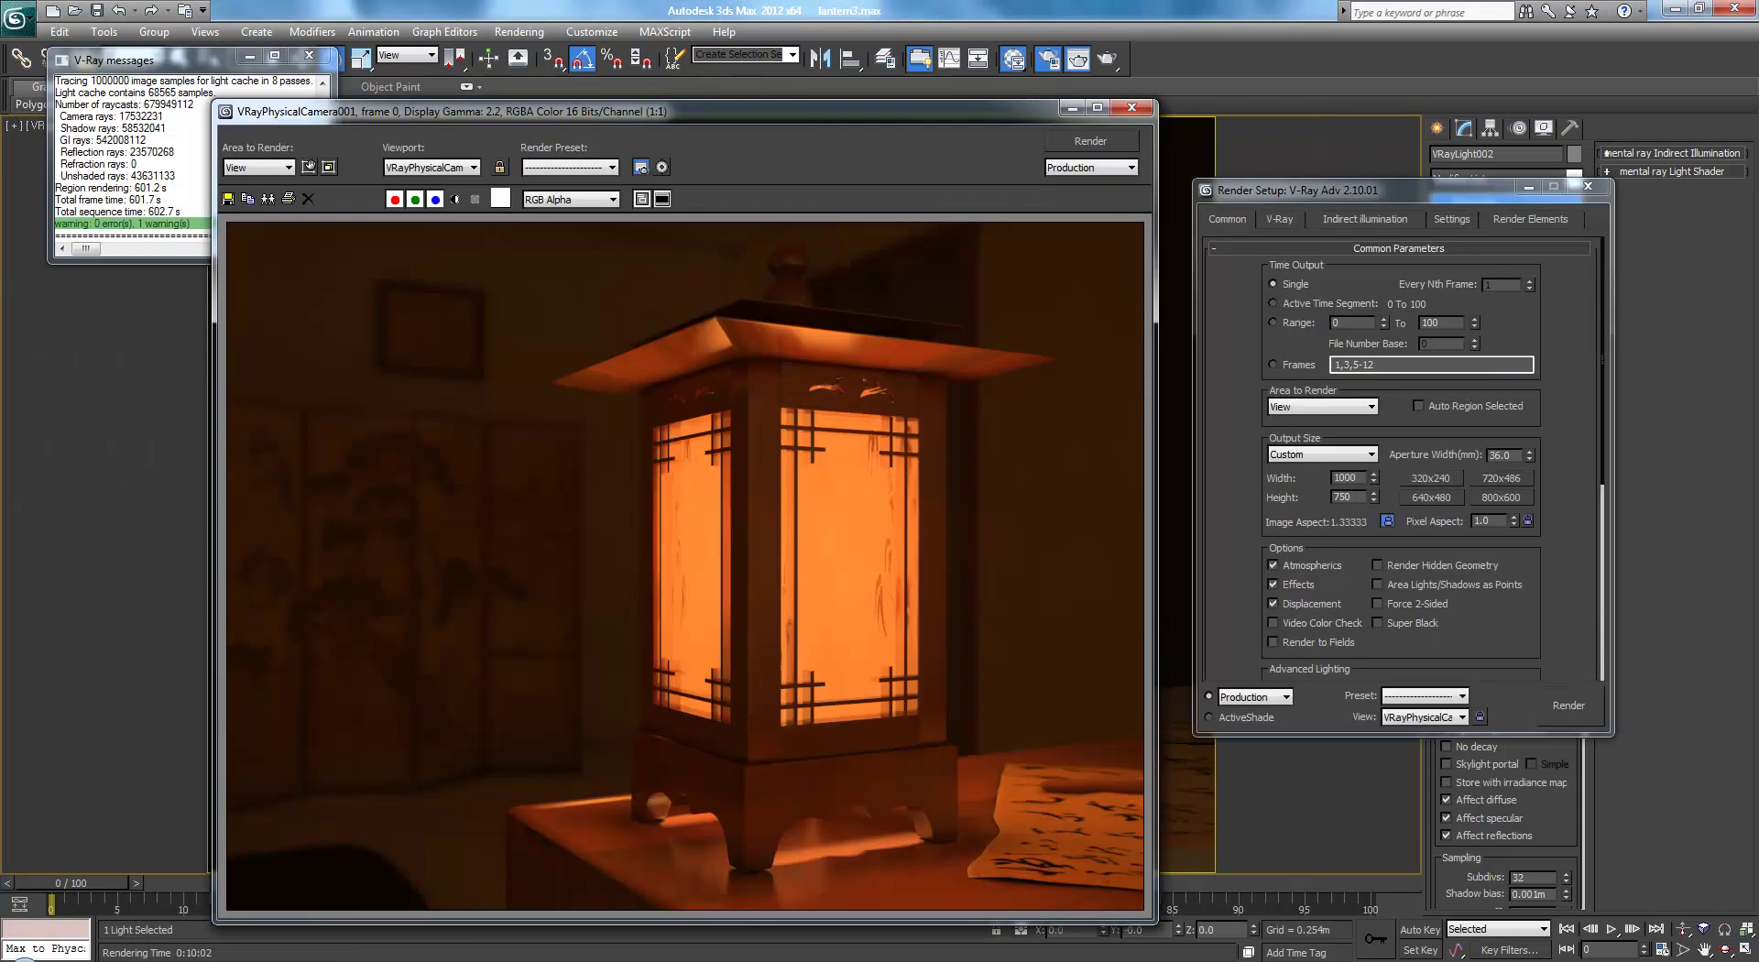
- Review the V-Ray image sampler, antialiasing filter and colour mapping settings used for the lantern render
key(alt+Tab)
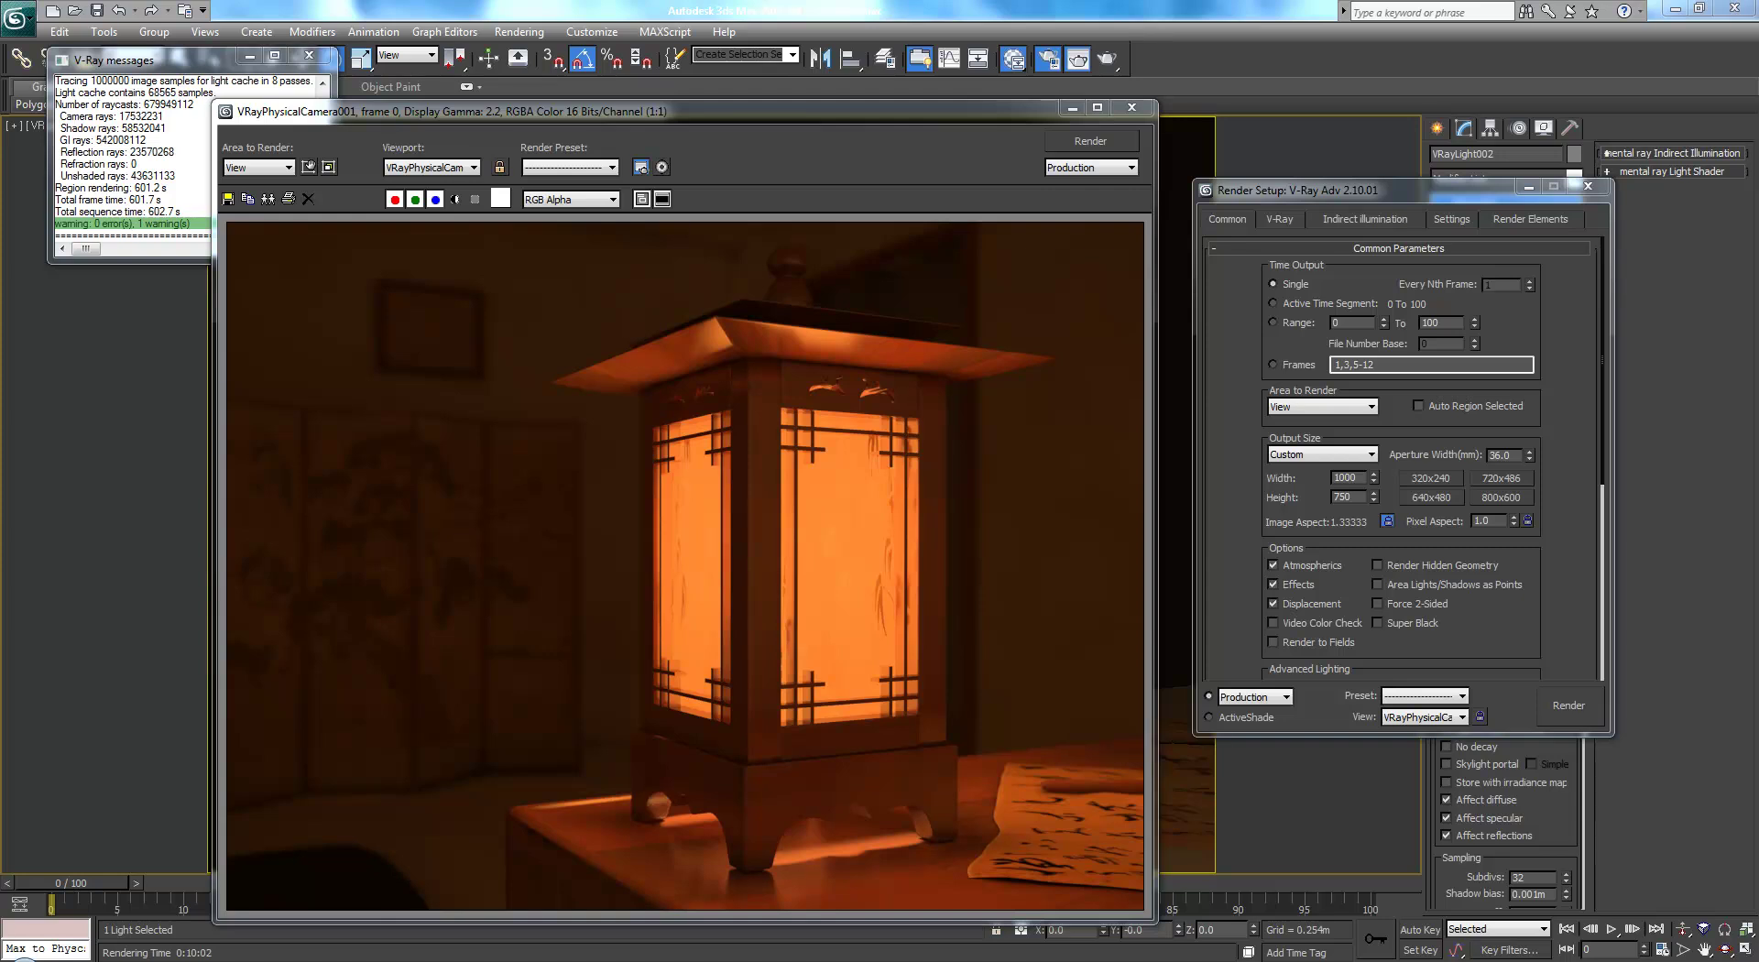
click(1279, 219)
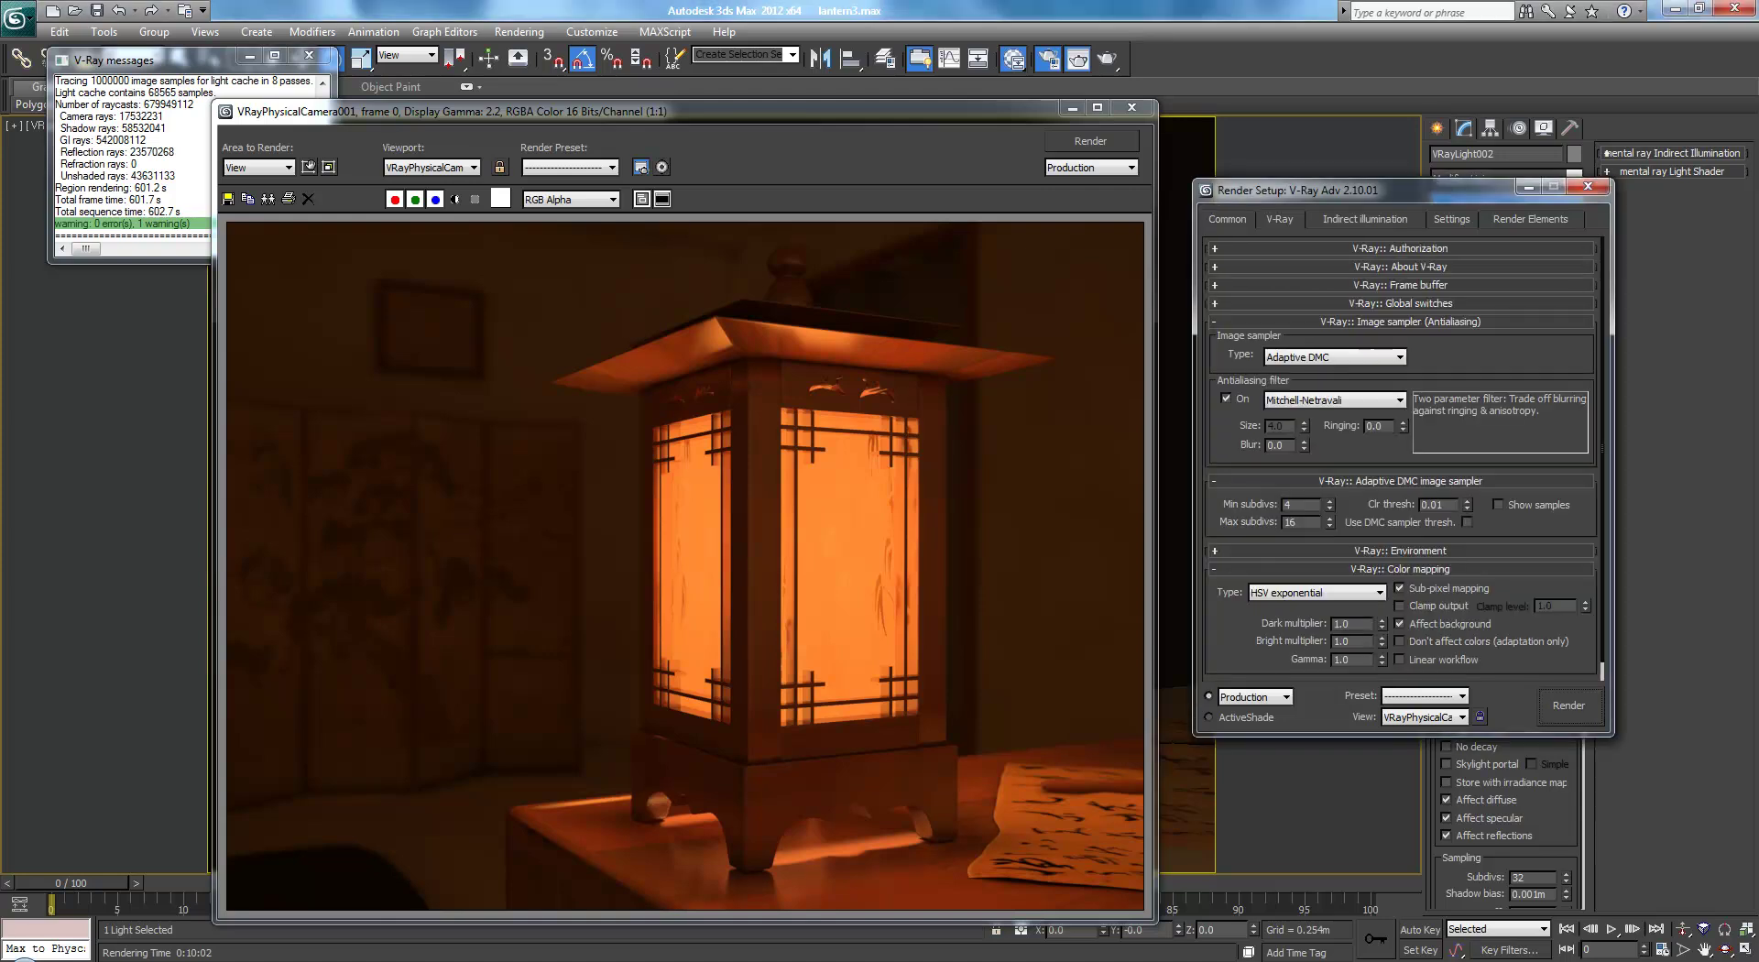
scroll(1400, 458, down, 1)
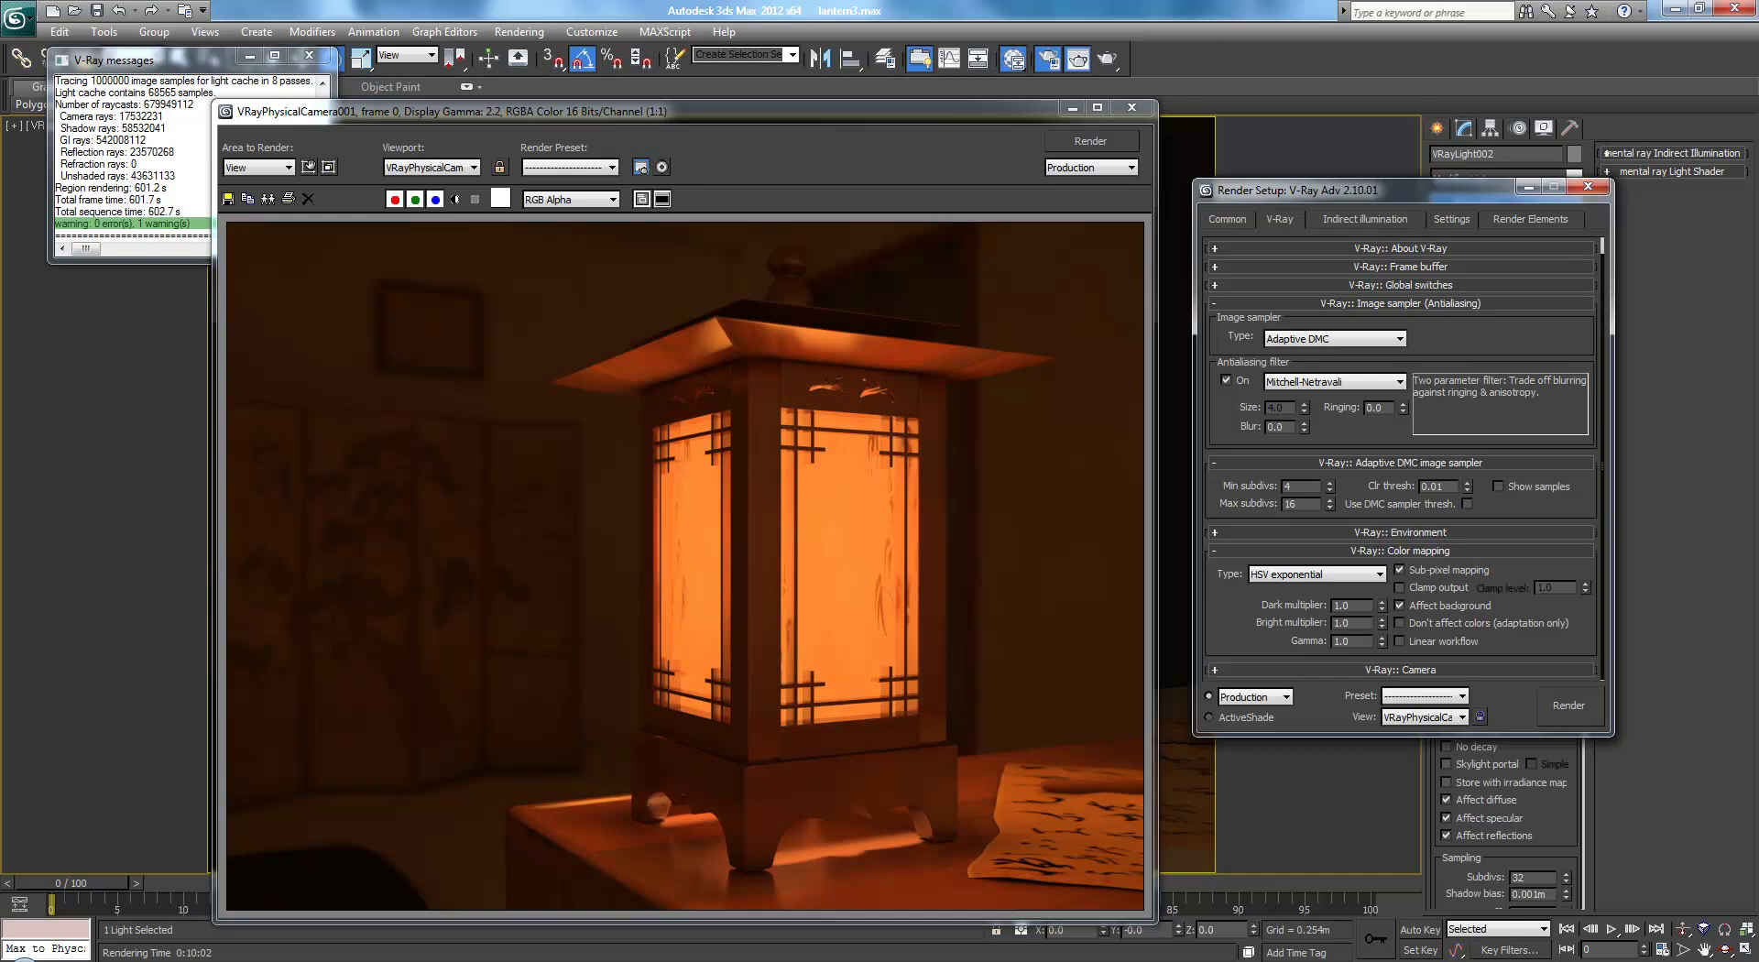
click(1334, 338)
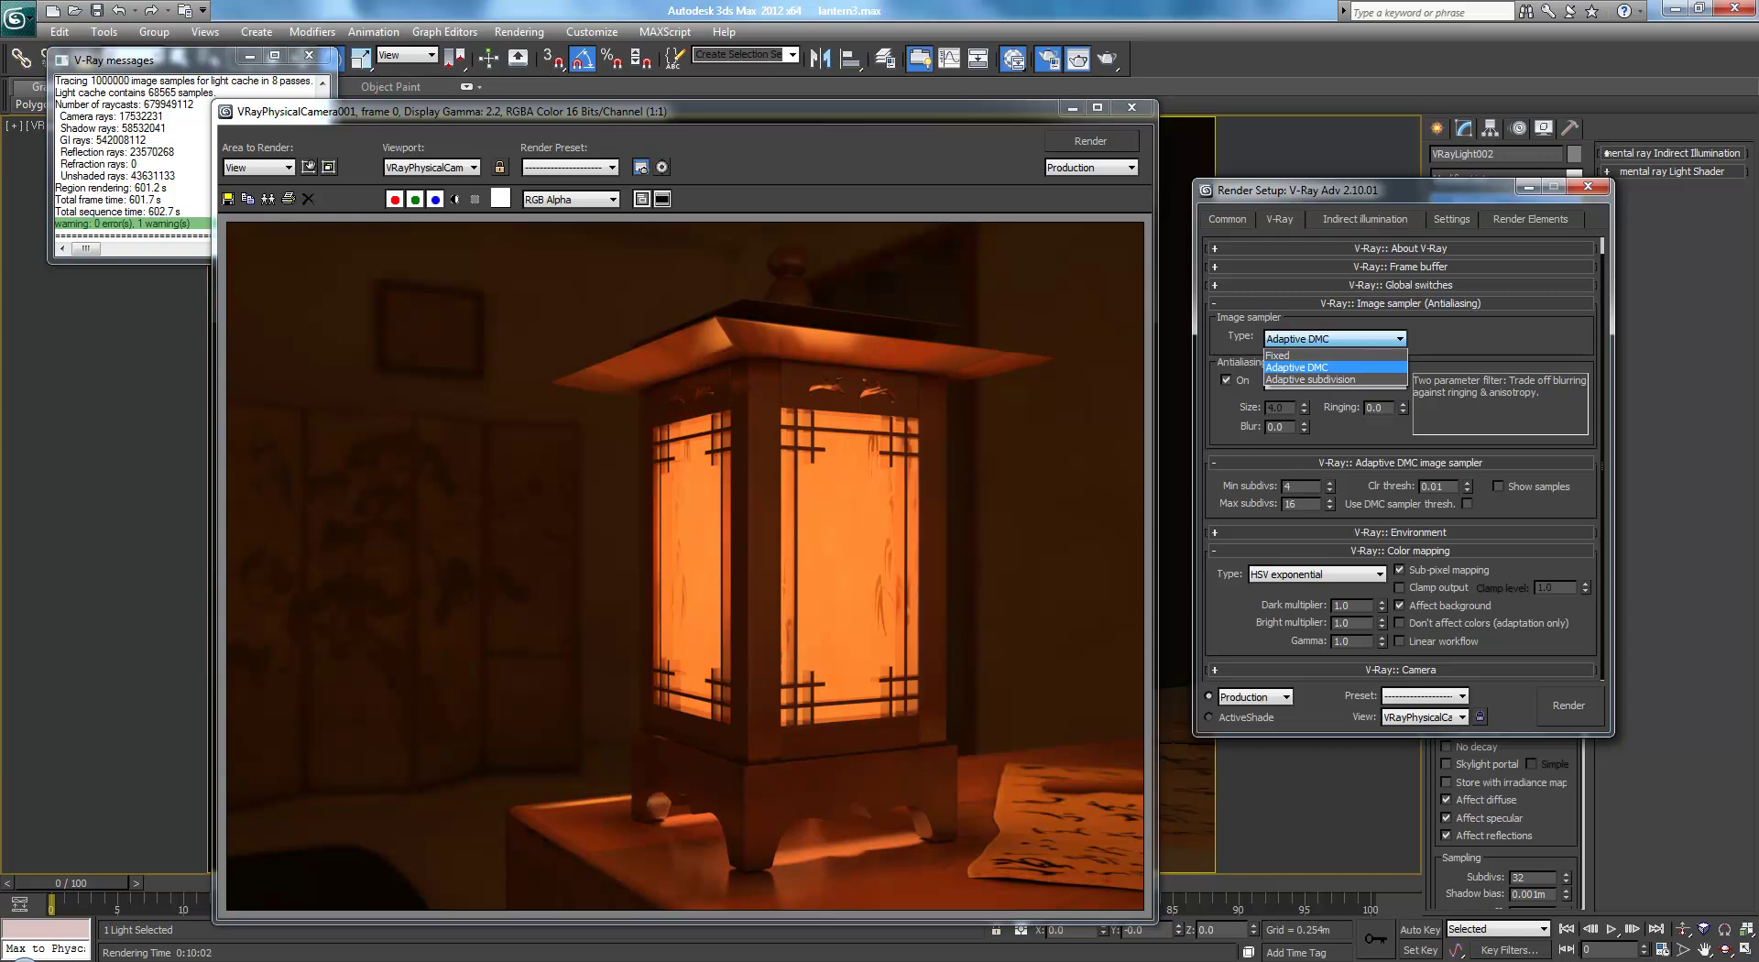
key(Return)
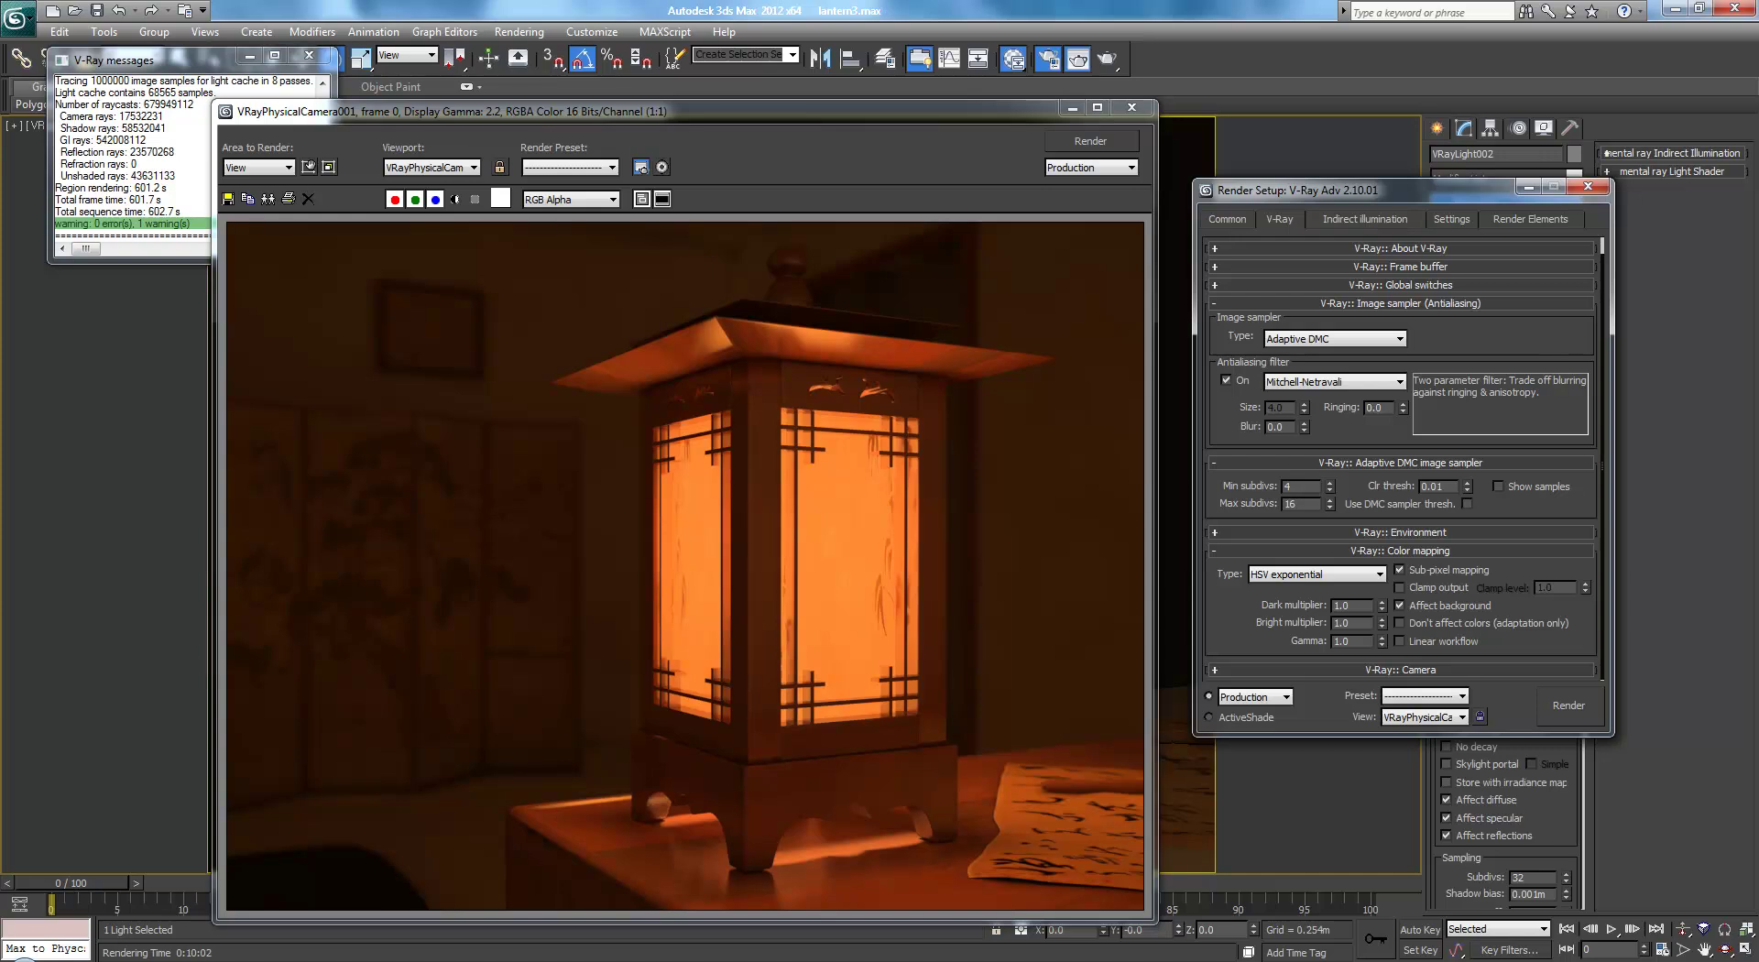
click(1315, 574)
key(Return)
- Examine the indirect illumination settings, including the primary and secondary GI engines and the irradiance map presets
click(1364, 219)
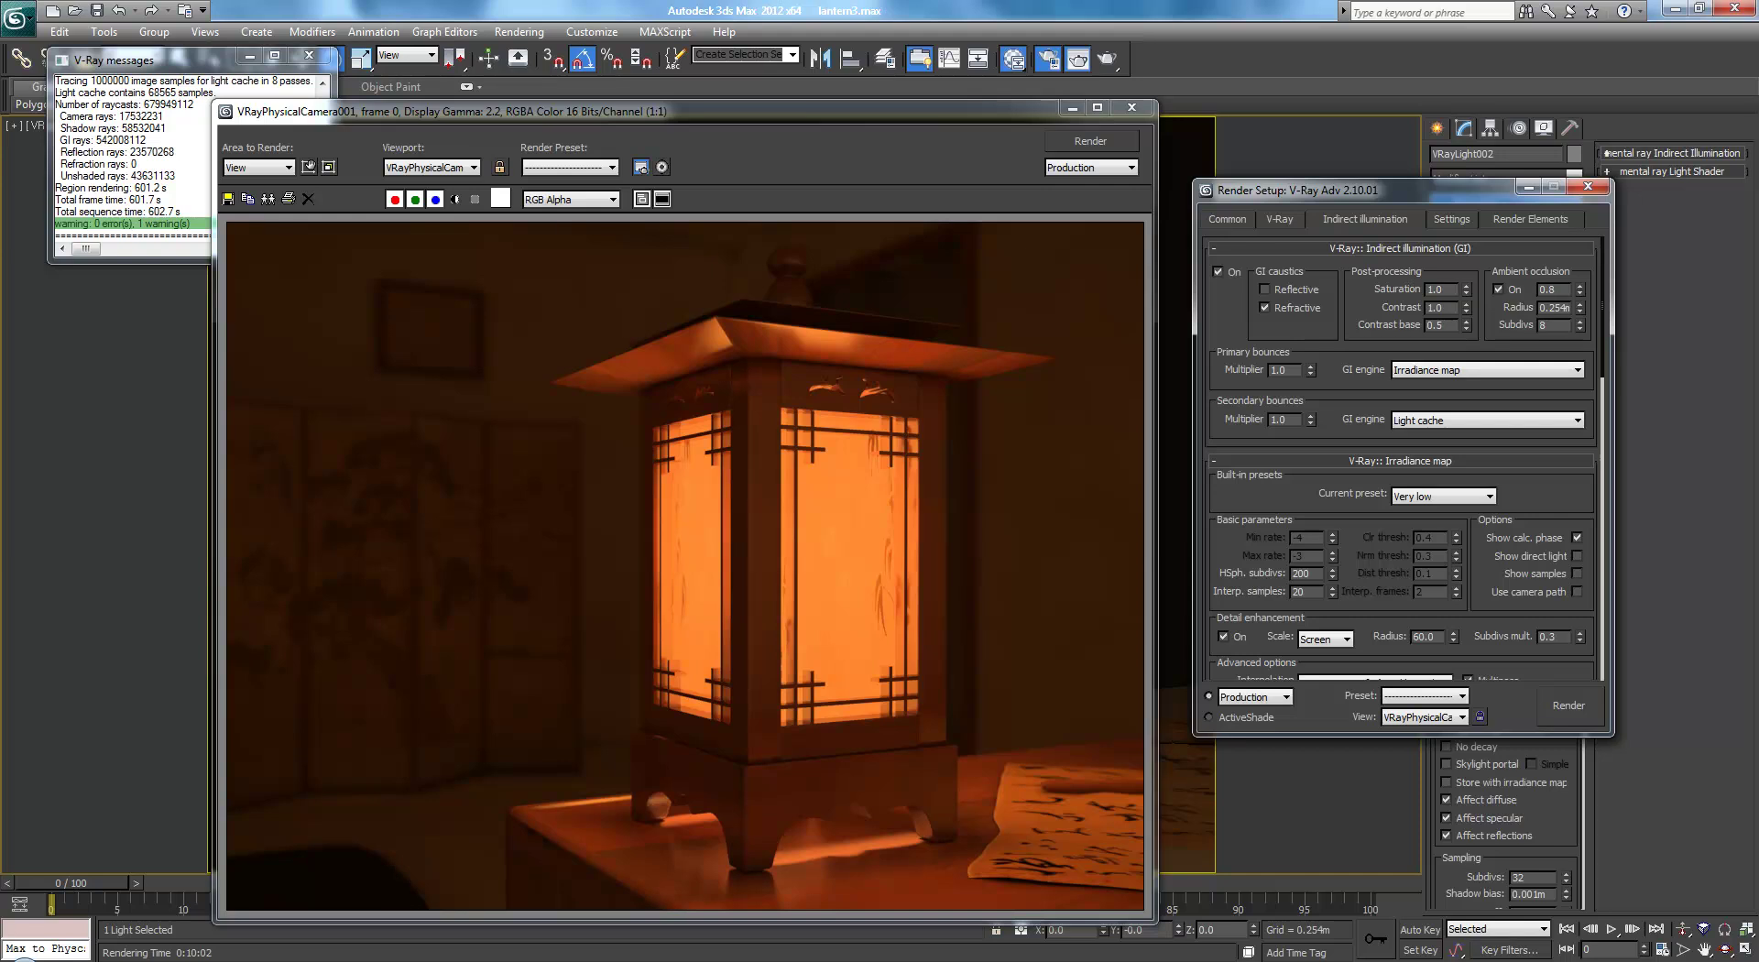
scroll(1401, 458, down, 1)
scroll(1402, 459, up, 1)
scroll(1401, 458, down, 1)
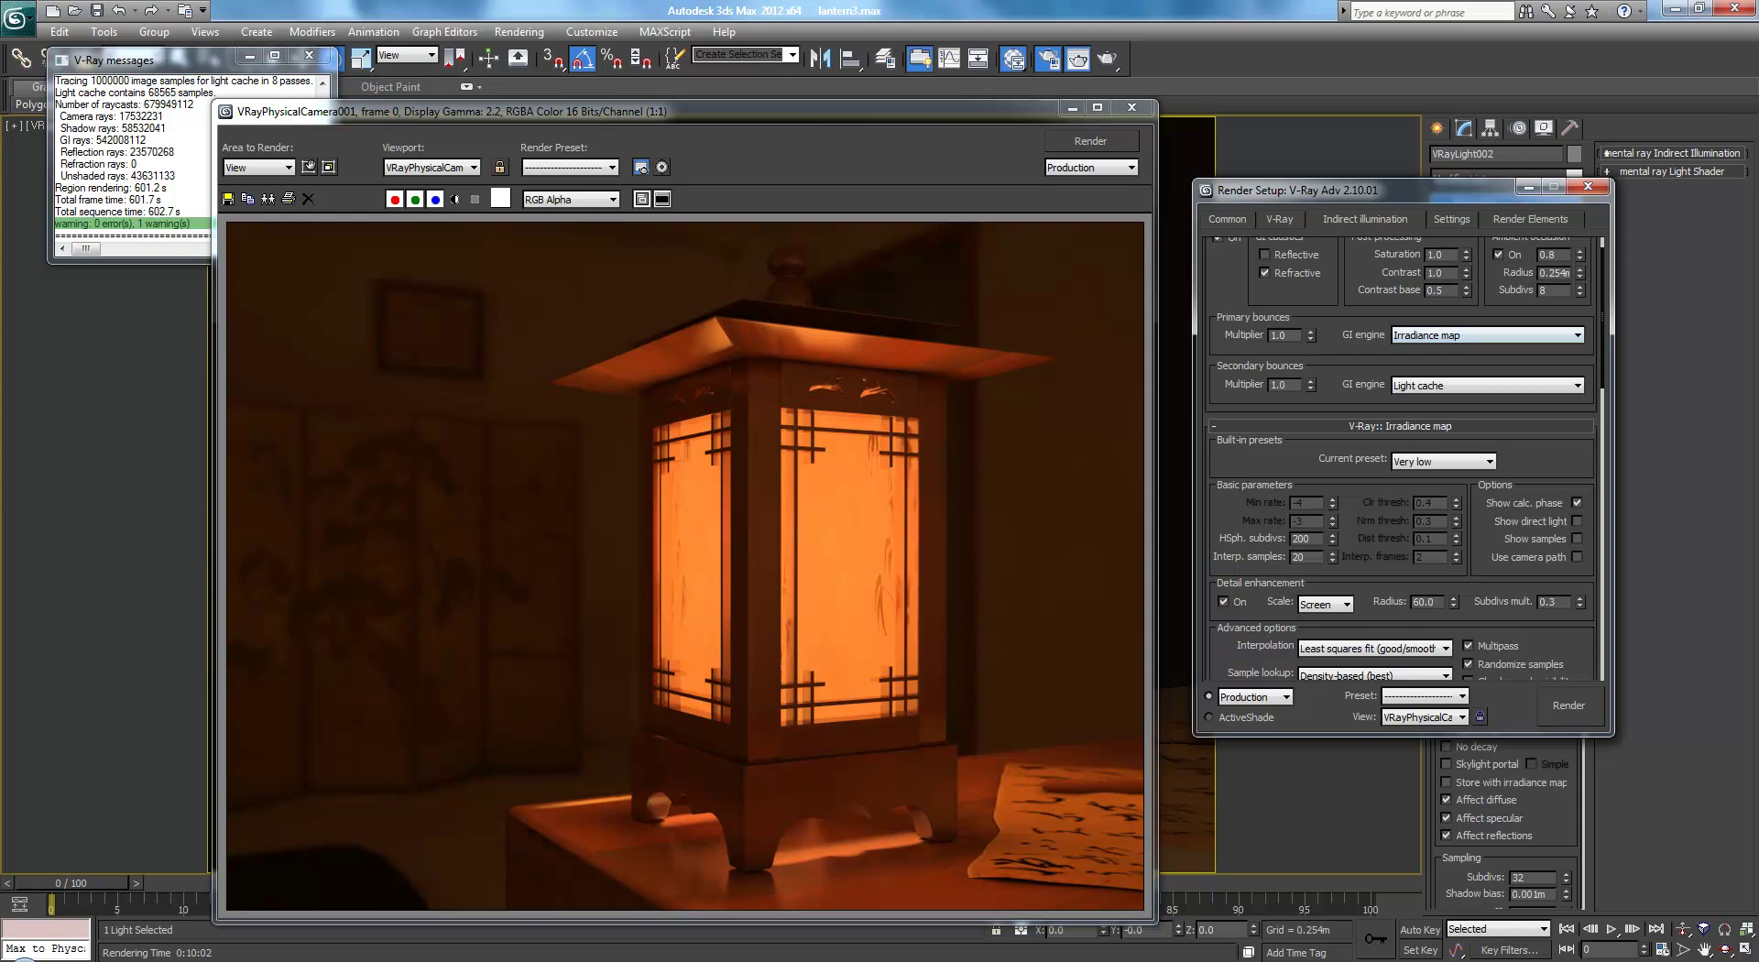
scroll(1402, 458, down, 3)
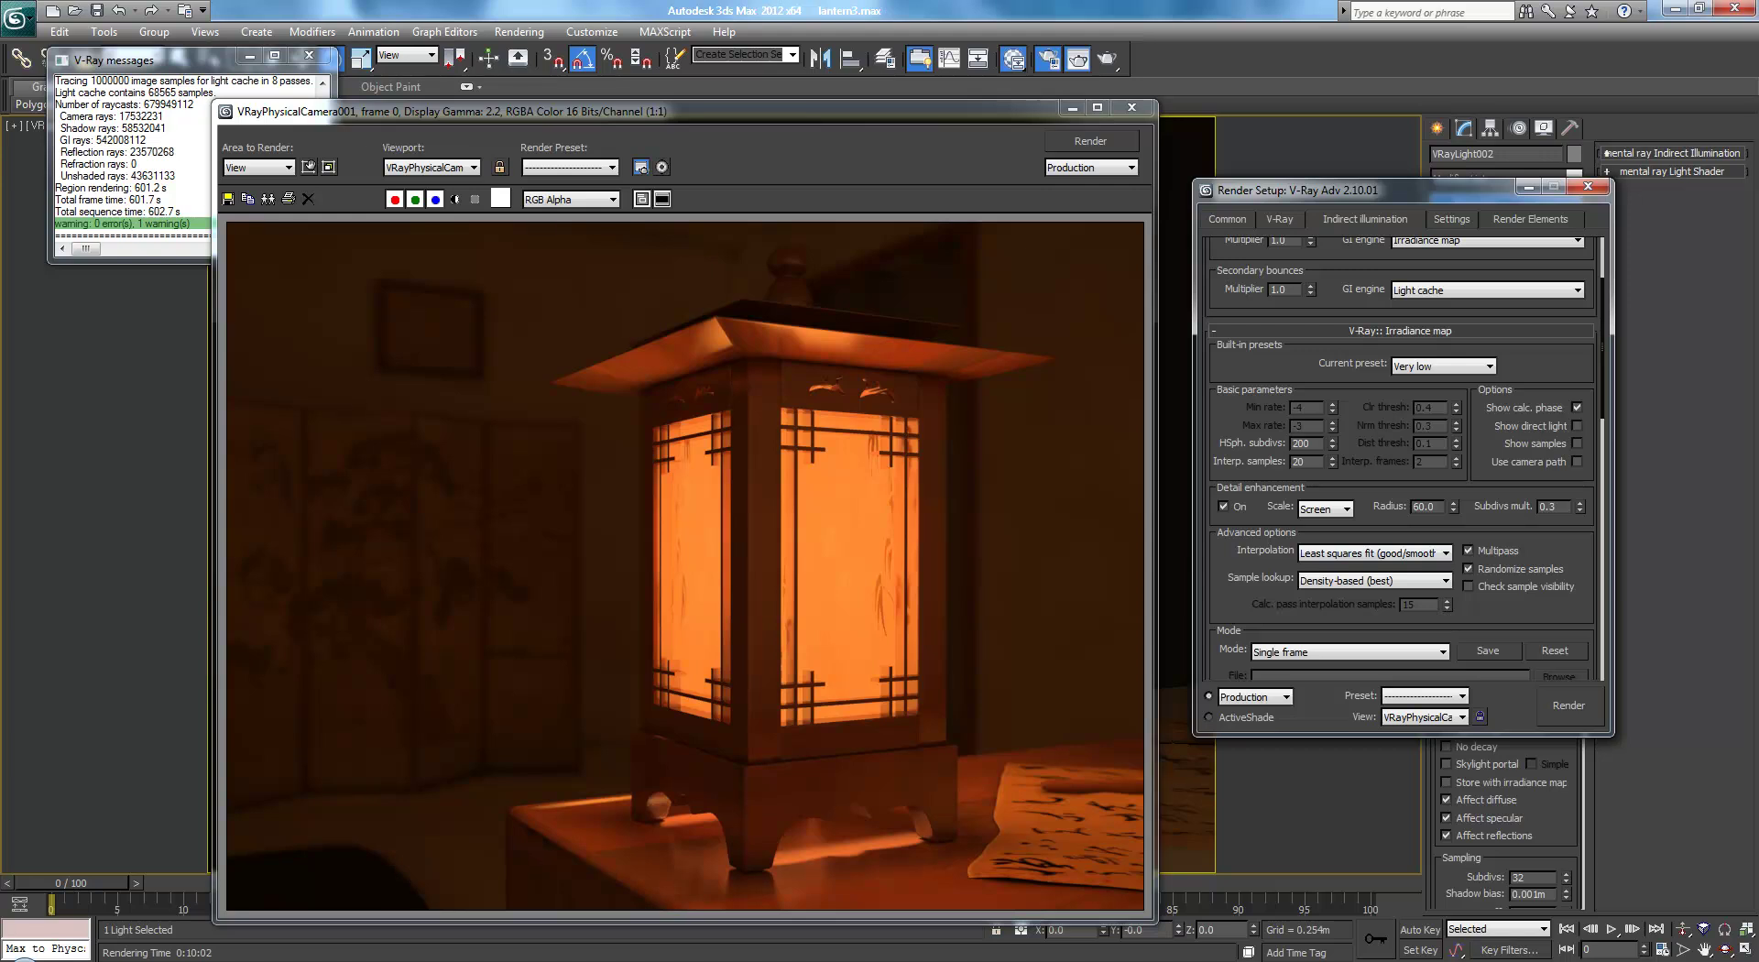
click(1443, 366)
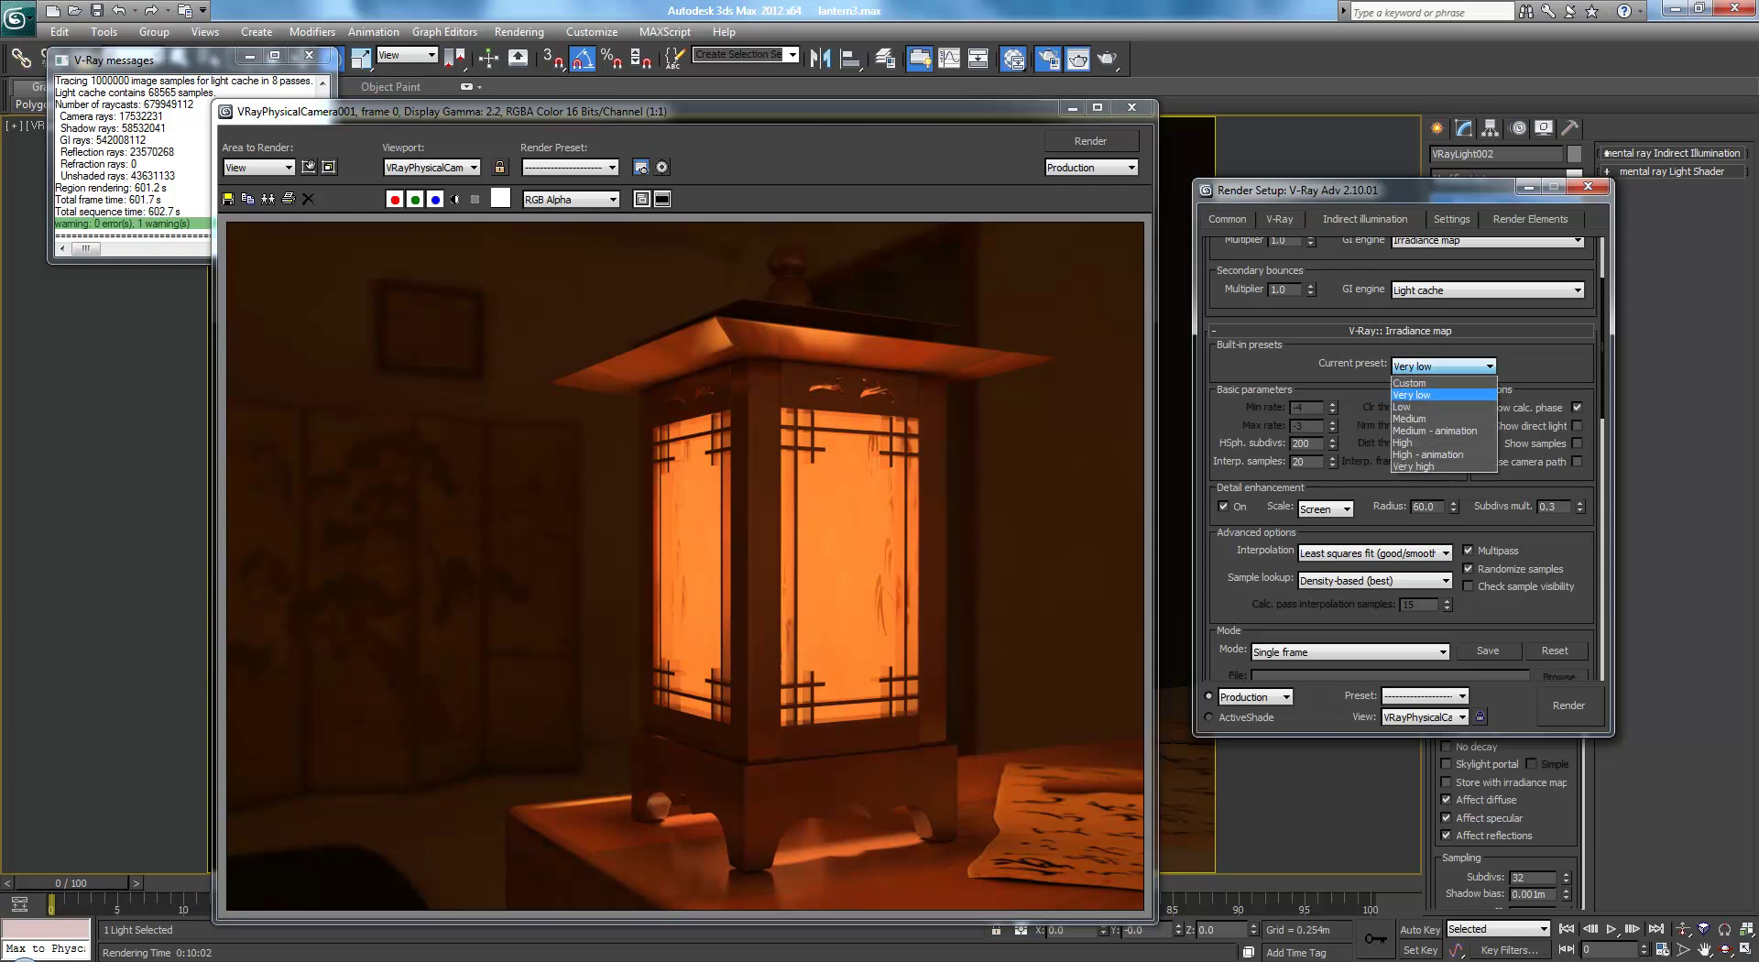
click(1443, 365)
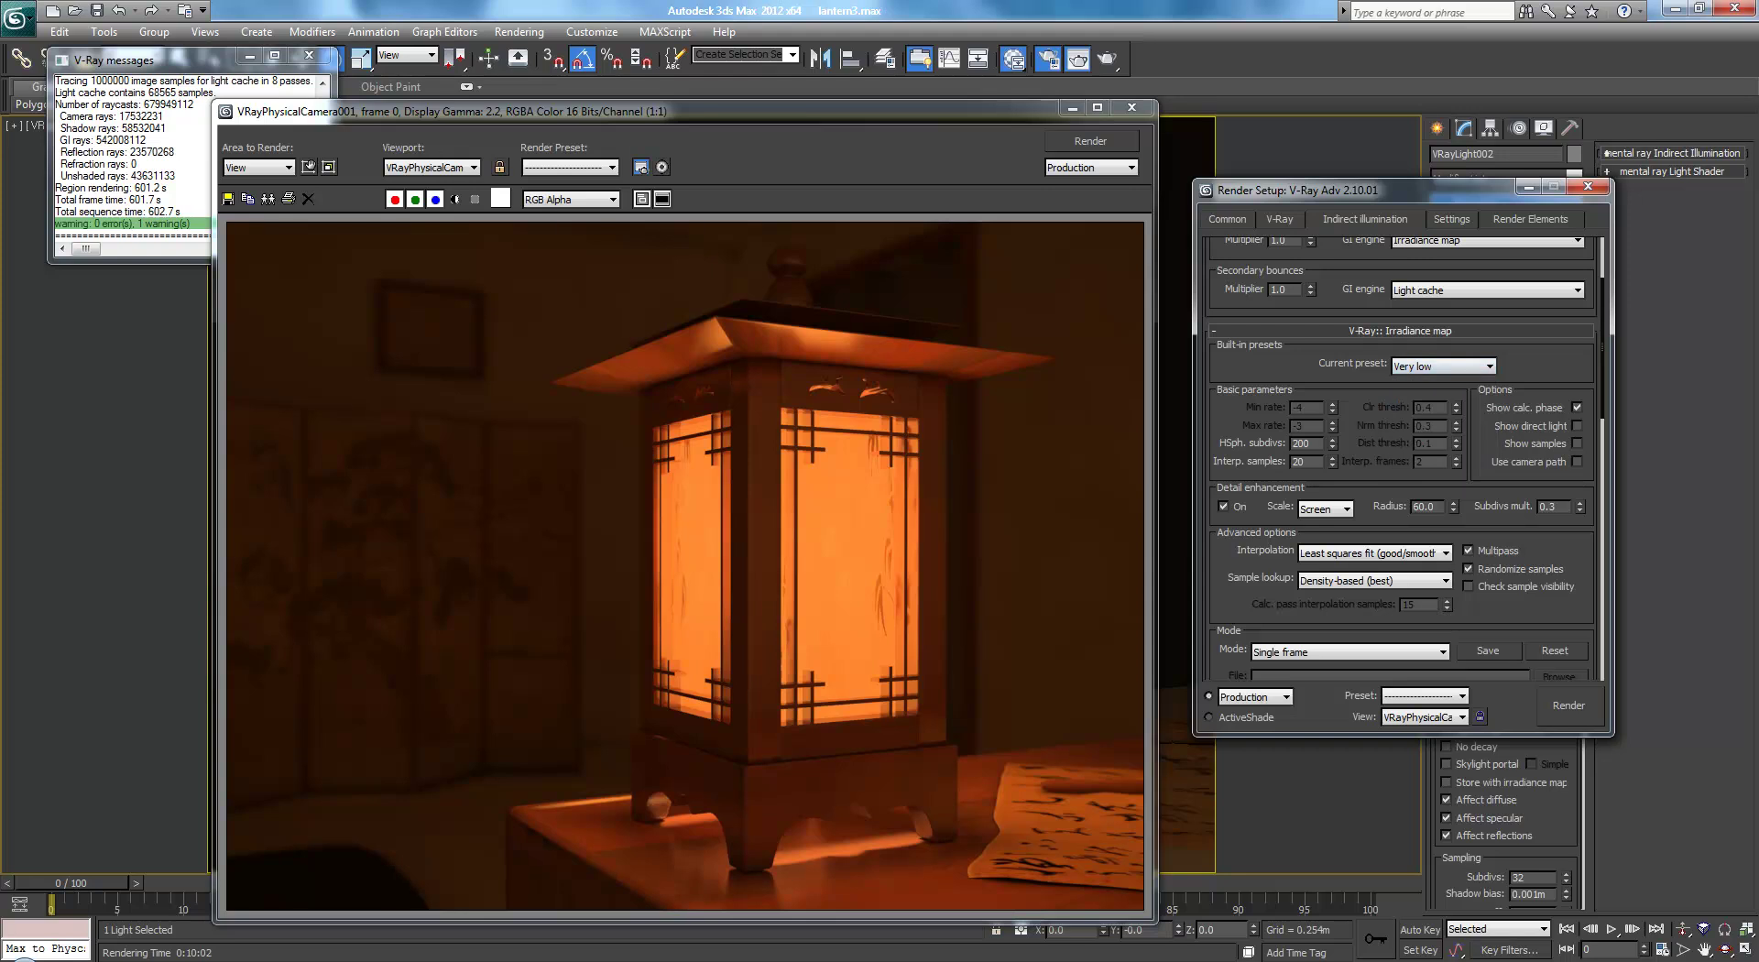
- Review the light cache parameters and the DMC sampler and system settings, and close the render setup
scroll(1402, 458, down, 8)
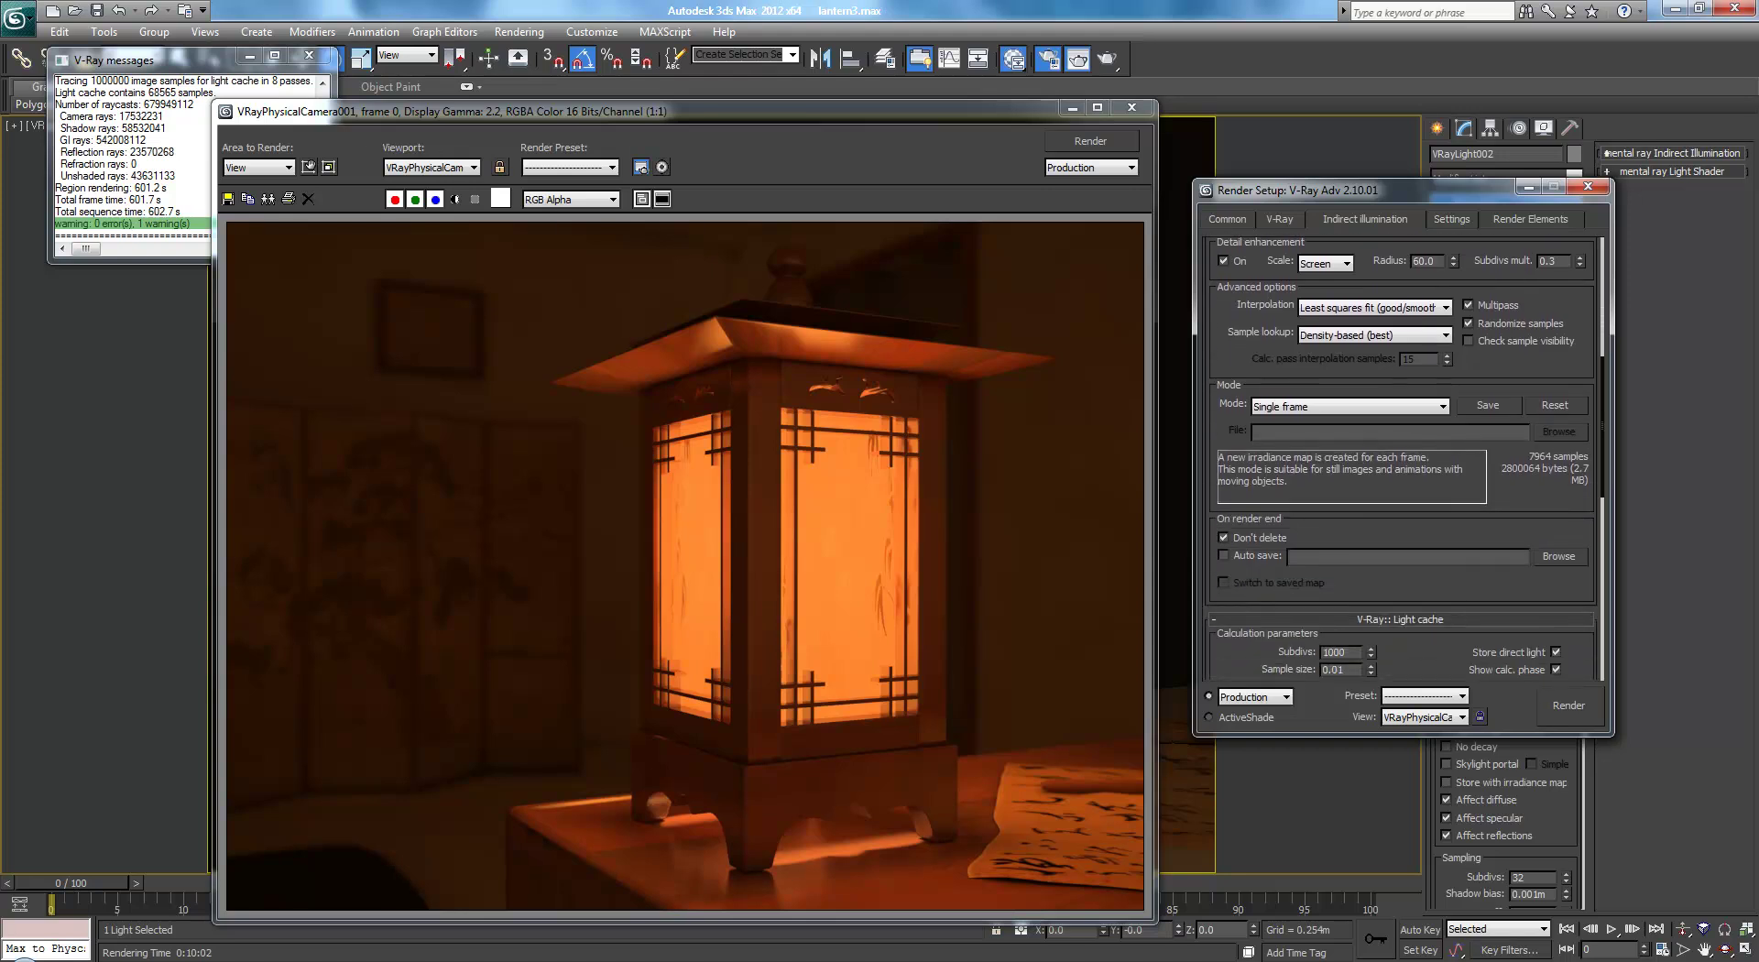
scroll(1402, 458, down, 7)
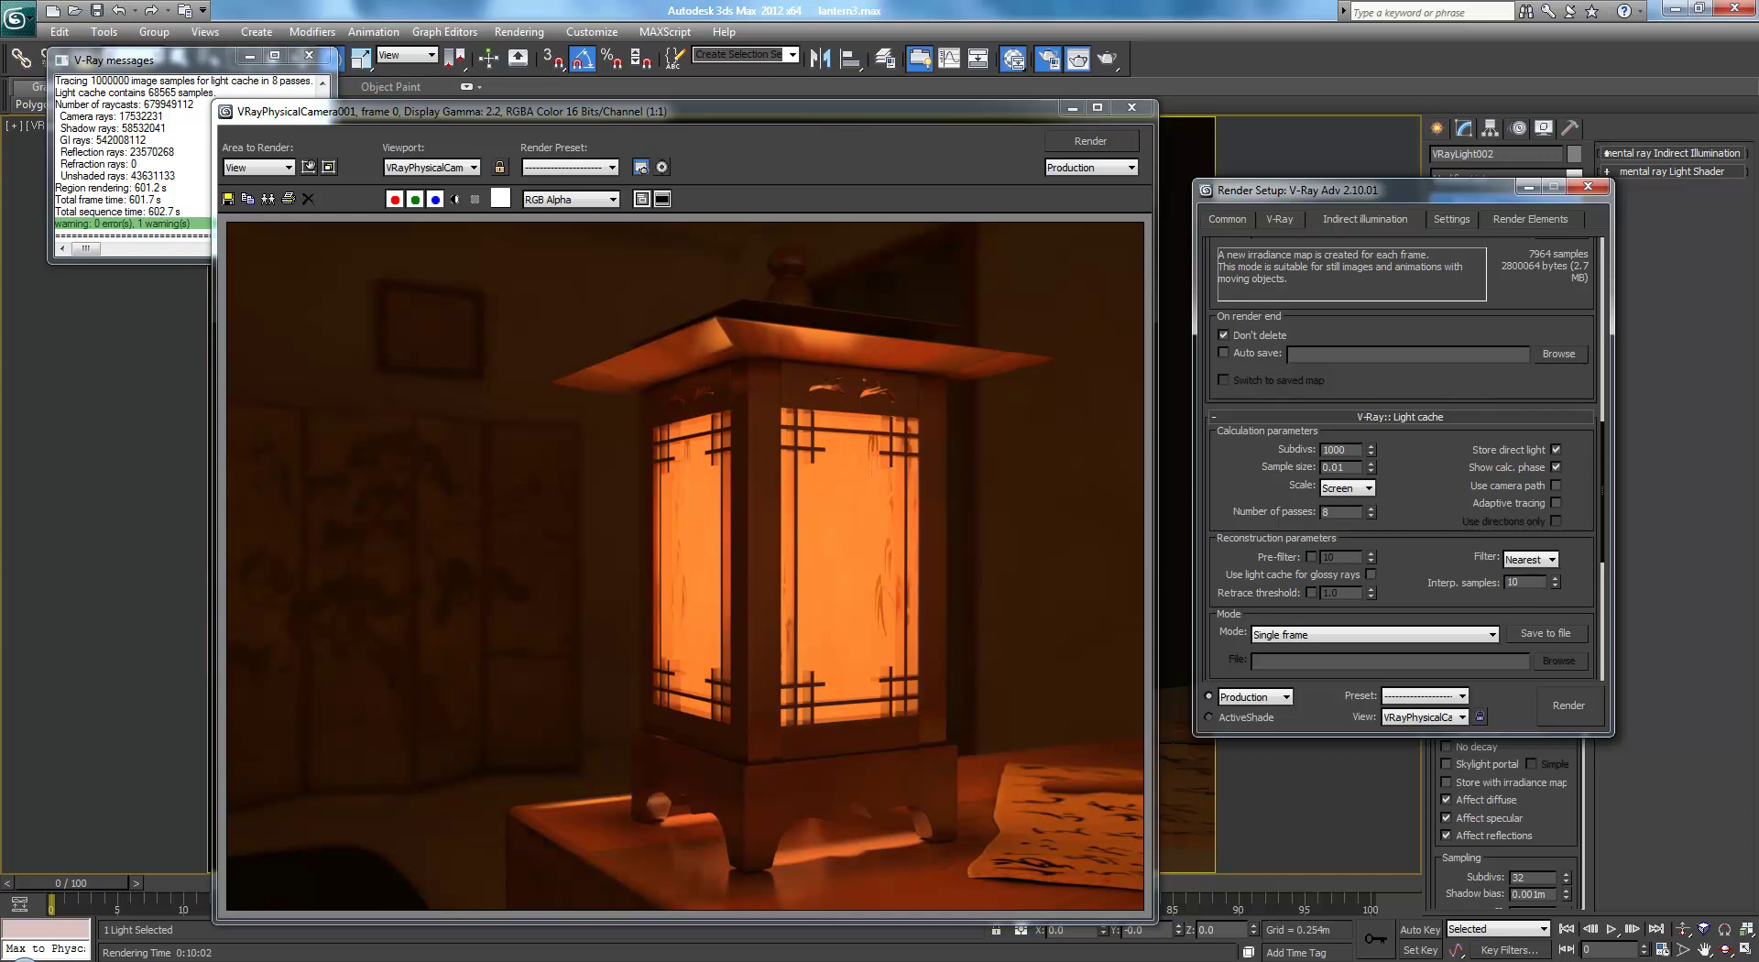
scroll(1400, 458, down, 3)
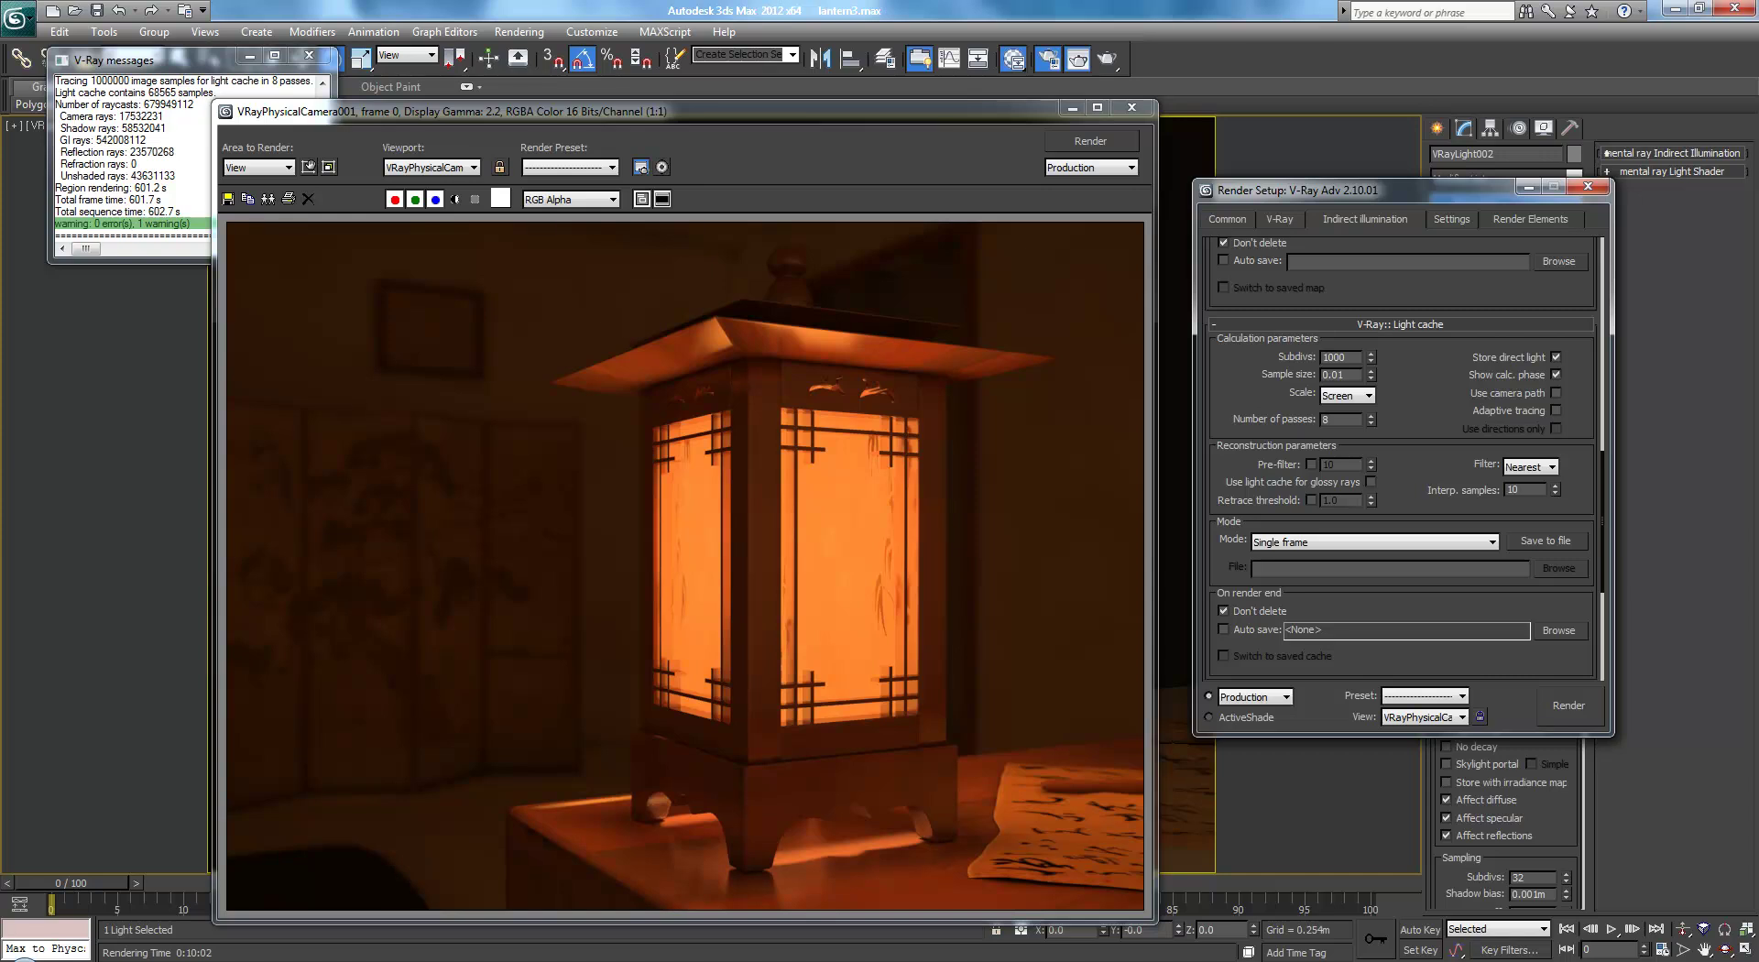
scroll(1400, 458, down, 3)
scroll(1400, 458, up, 3)
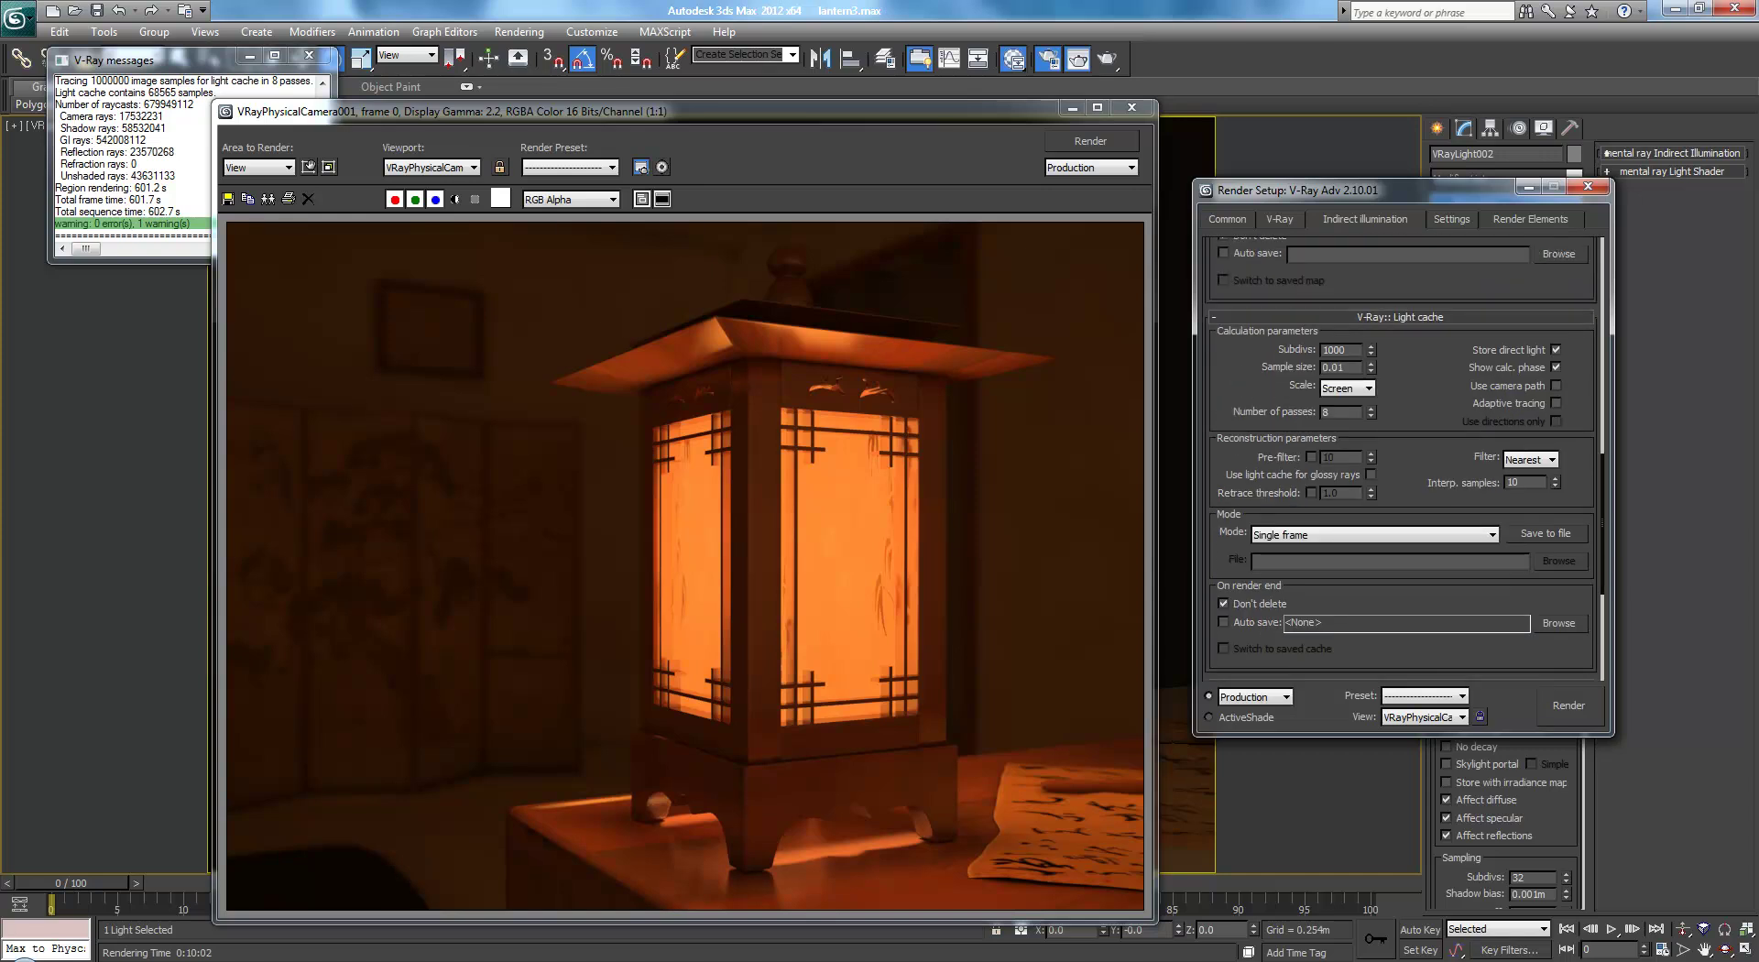
click(1450, 219)
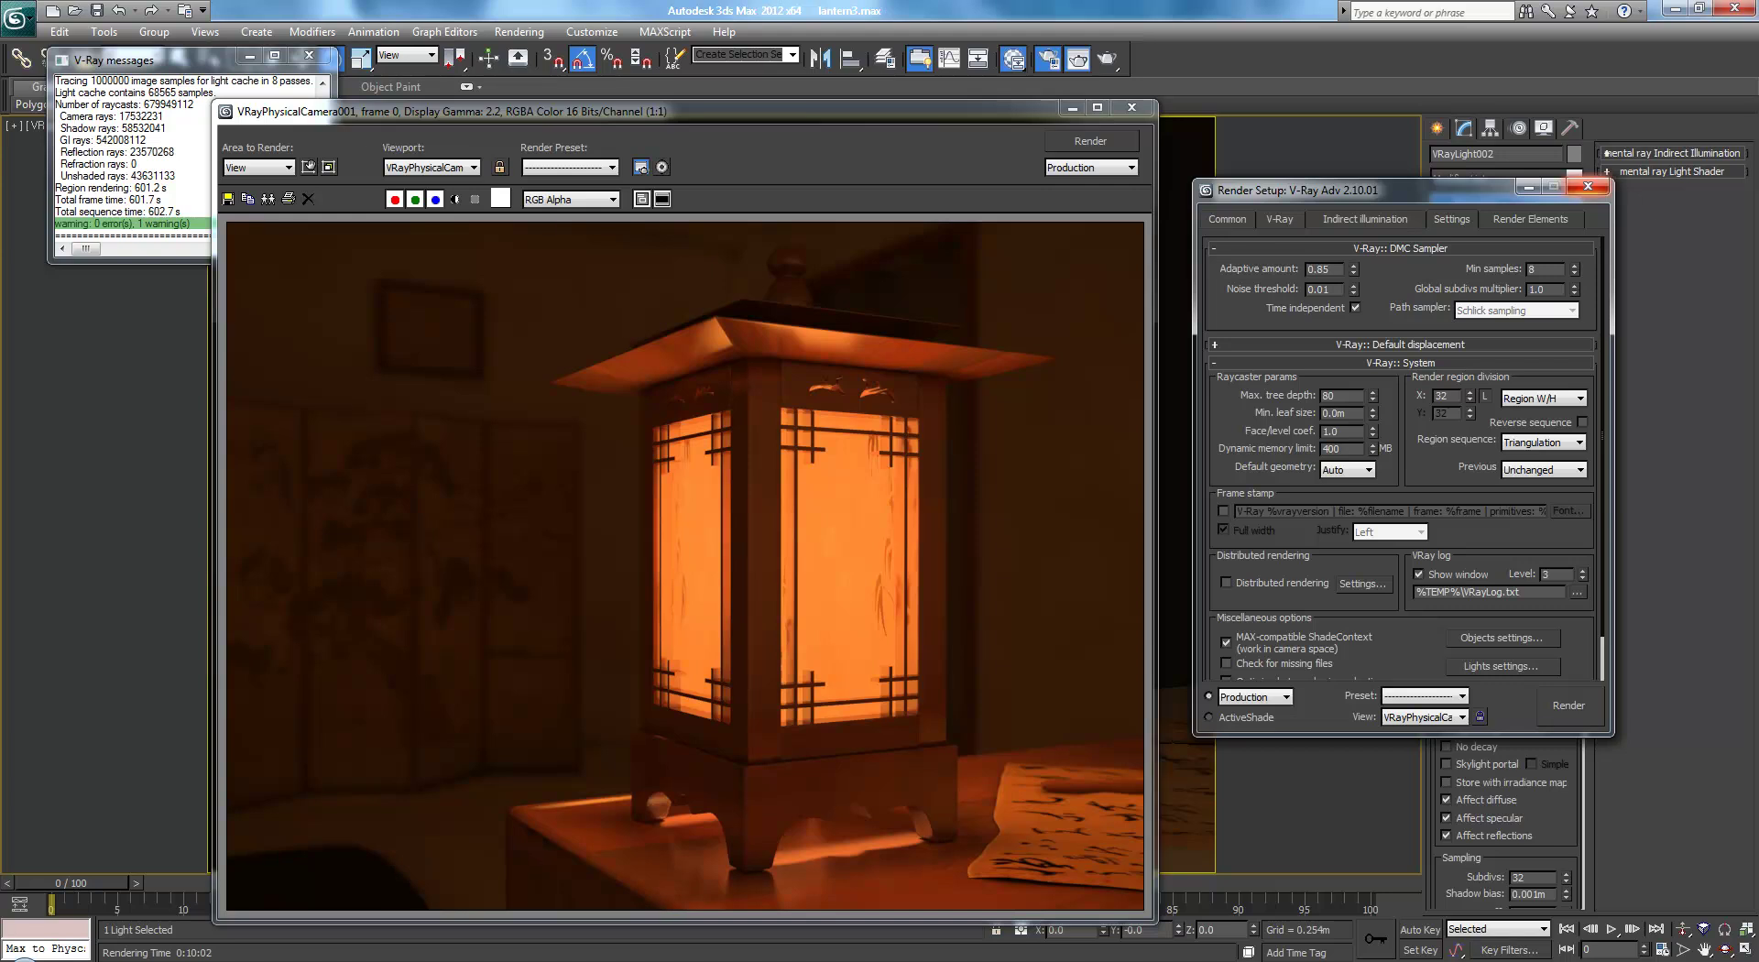
click(1588, 186)
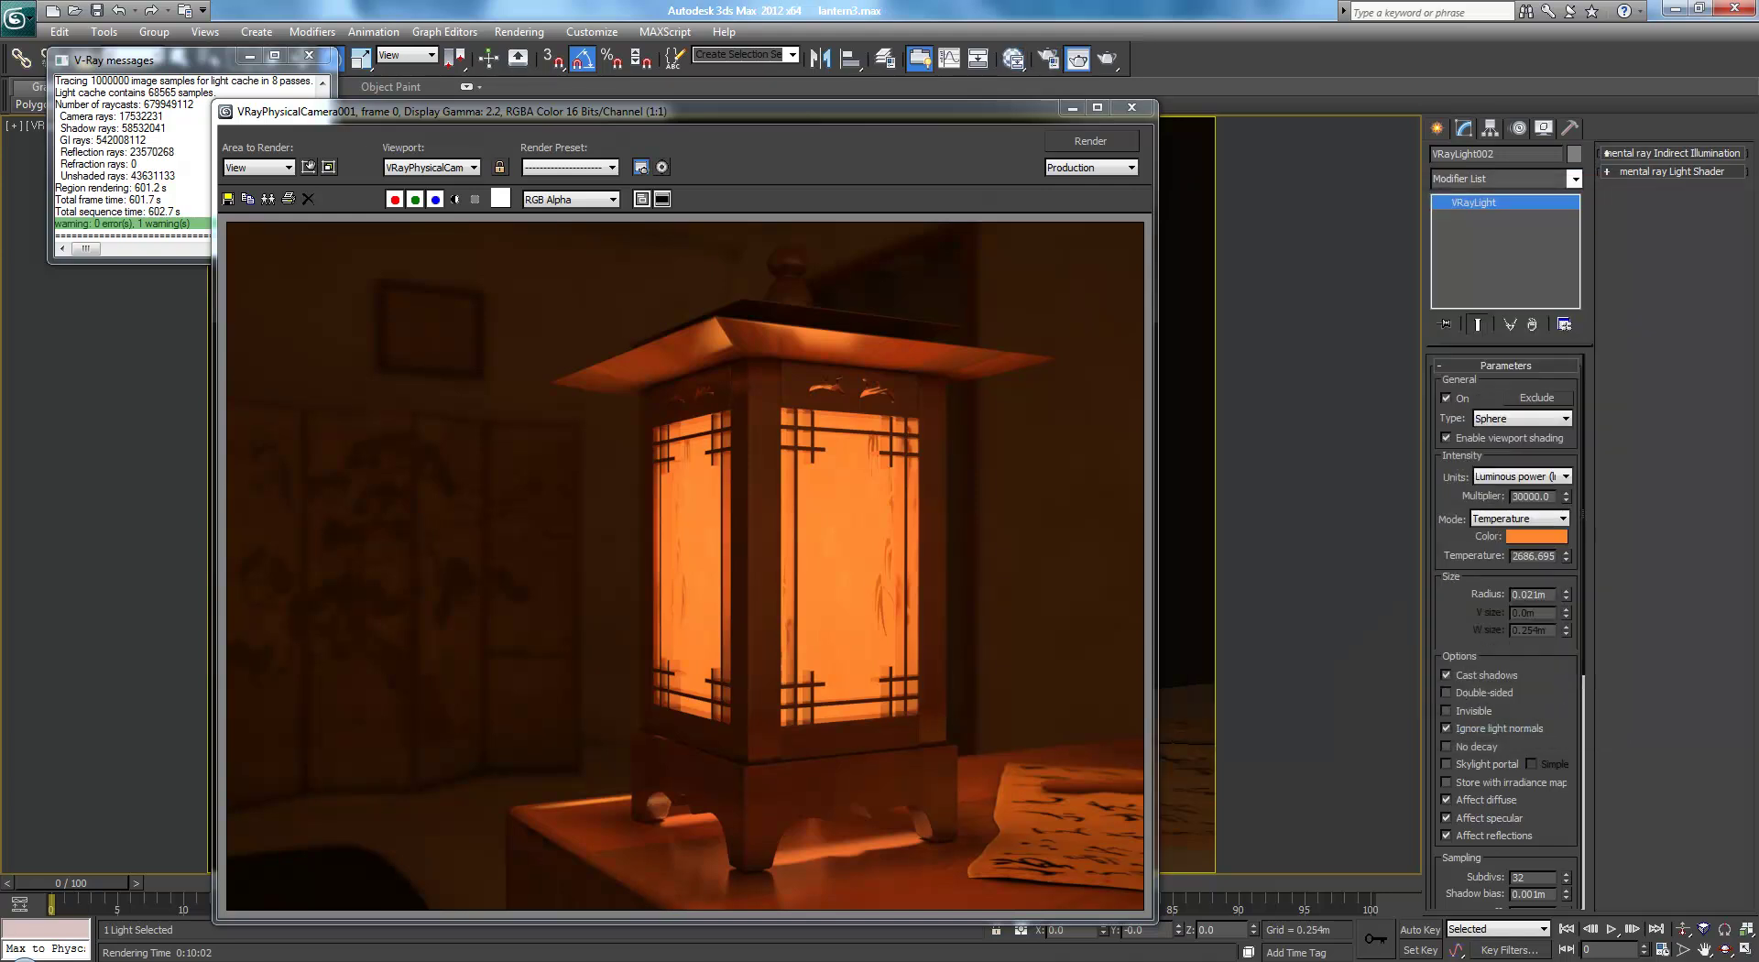
- Open the Slate Material Editor, maximise it and inspect the node network around the My Wood material
key(m)
key(m)
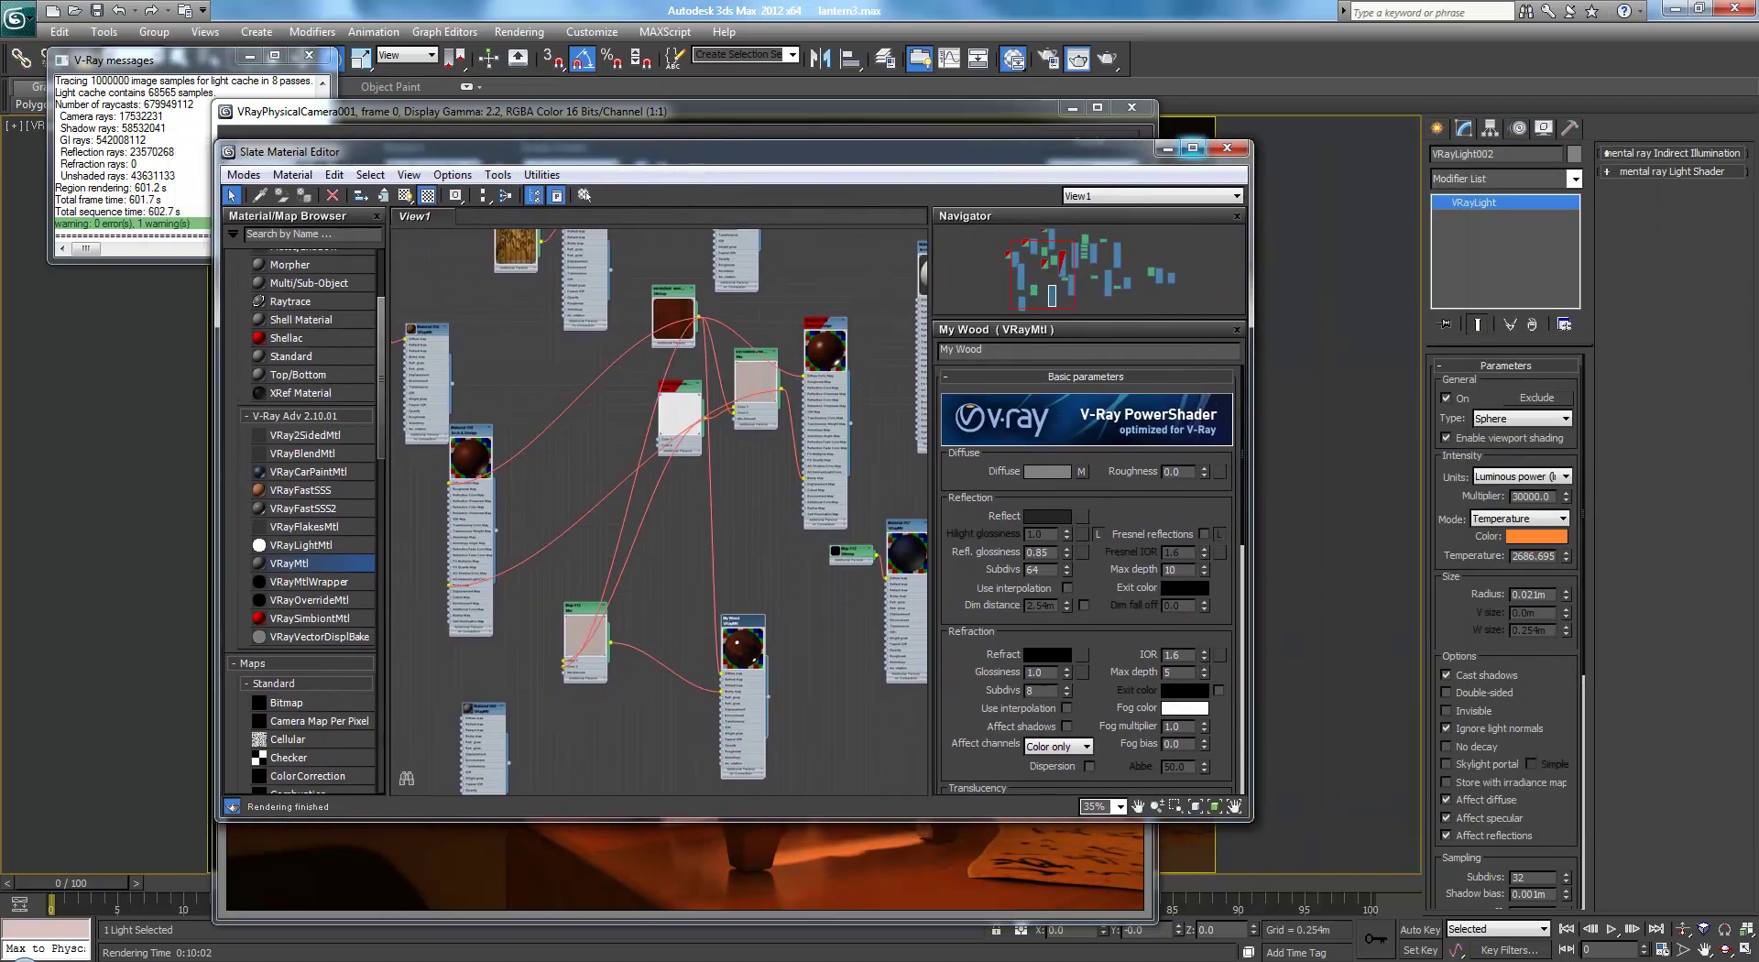
click(1192, 148)
middle_drag(641, 458, 923, 701)
scroll(813, 875, up, 5)
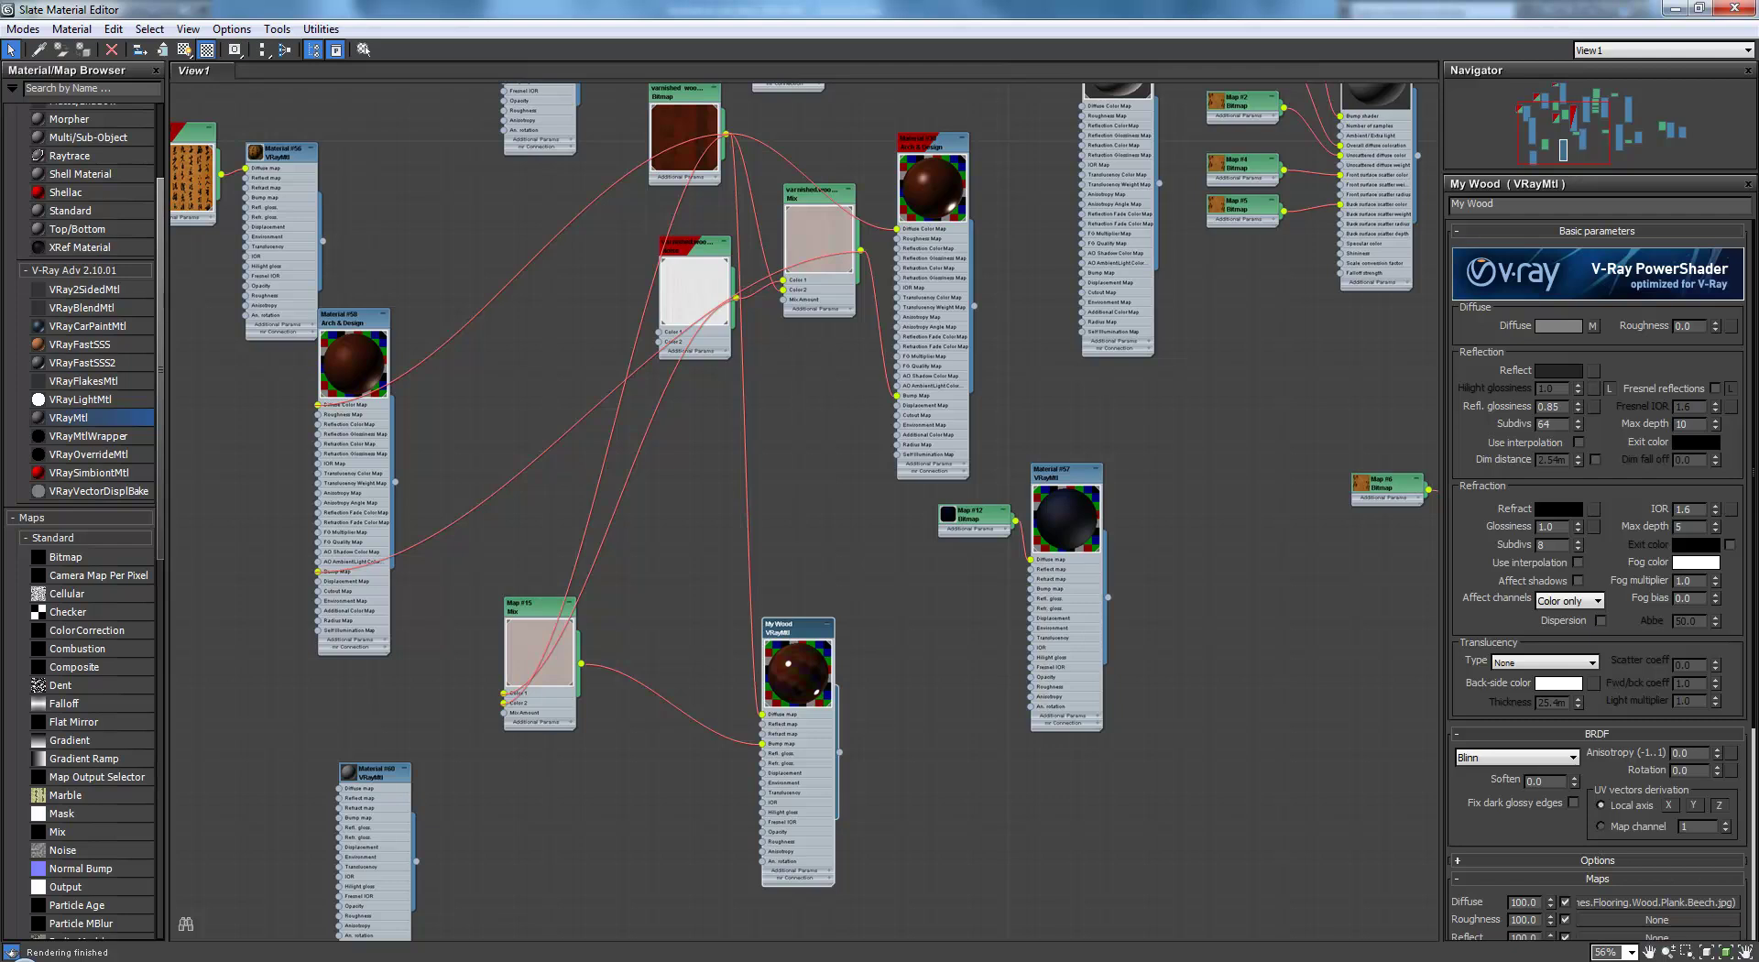
middle_drag(805, 512, 890, 591)
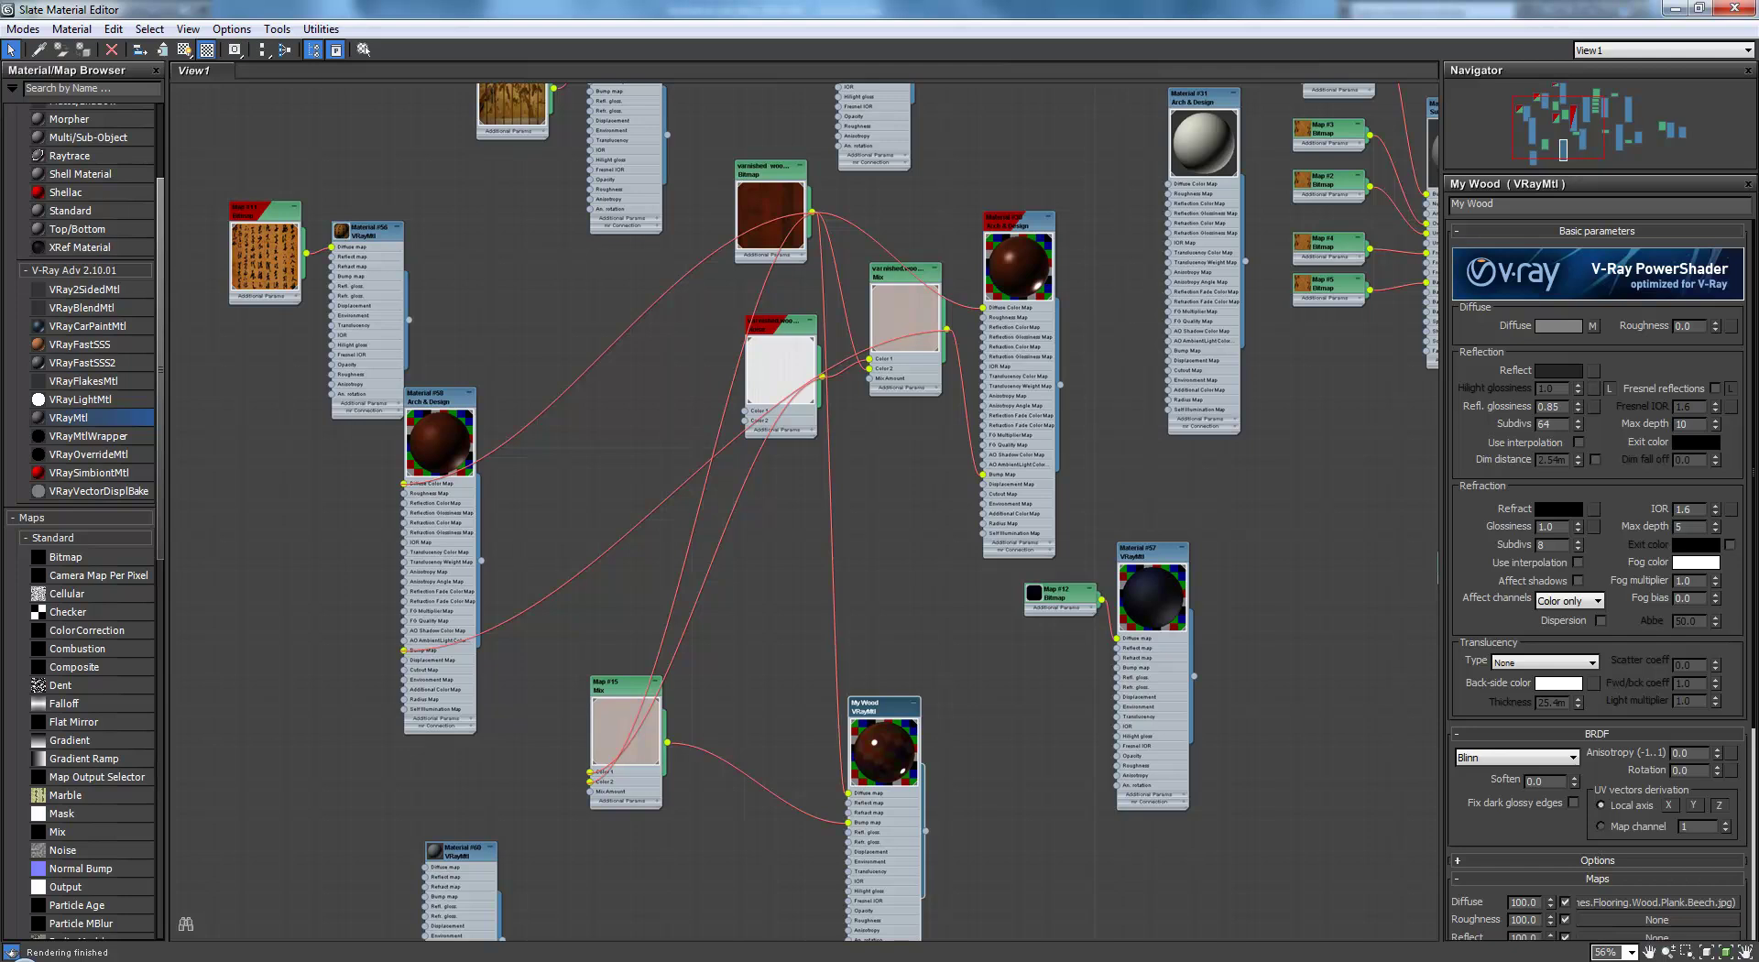
- Nudge the varnished wood bitmap node slightly in the node view and show the parameters of the Arch & Design Material #31
mouse_move(770, 169)
mouse_down()
mouse_move(662, 205)
mouse_move(750, 190)
mouse_up()
middle_drag(750, 190, 486, 373)
double_click(939, 281)
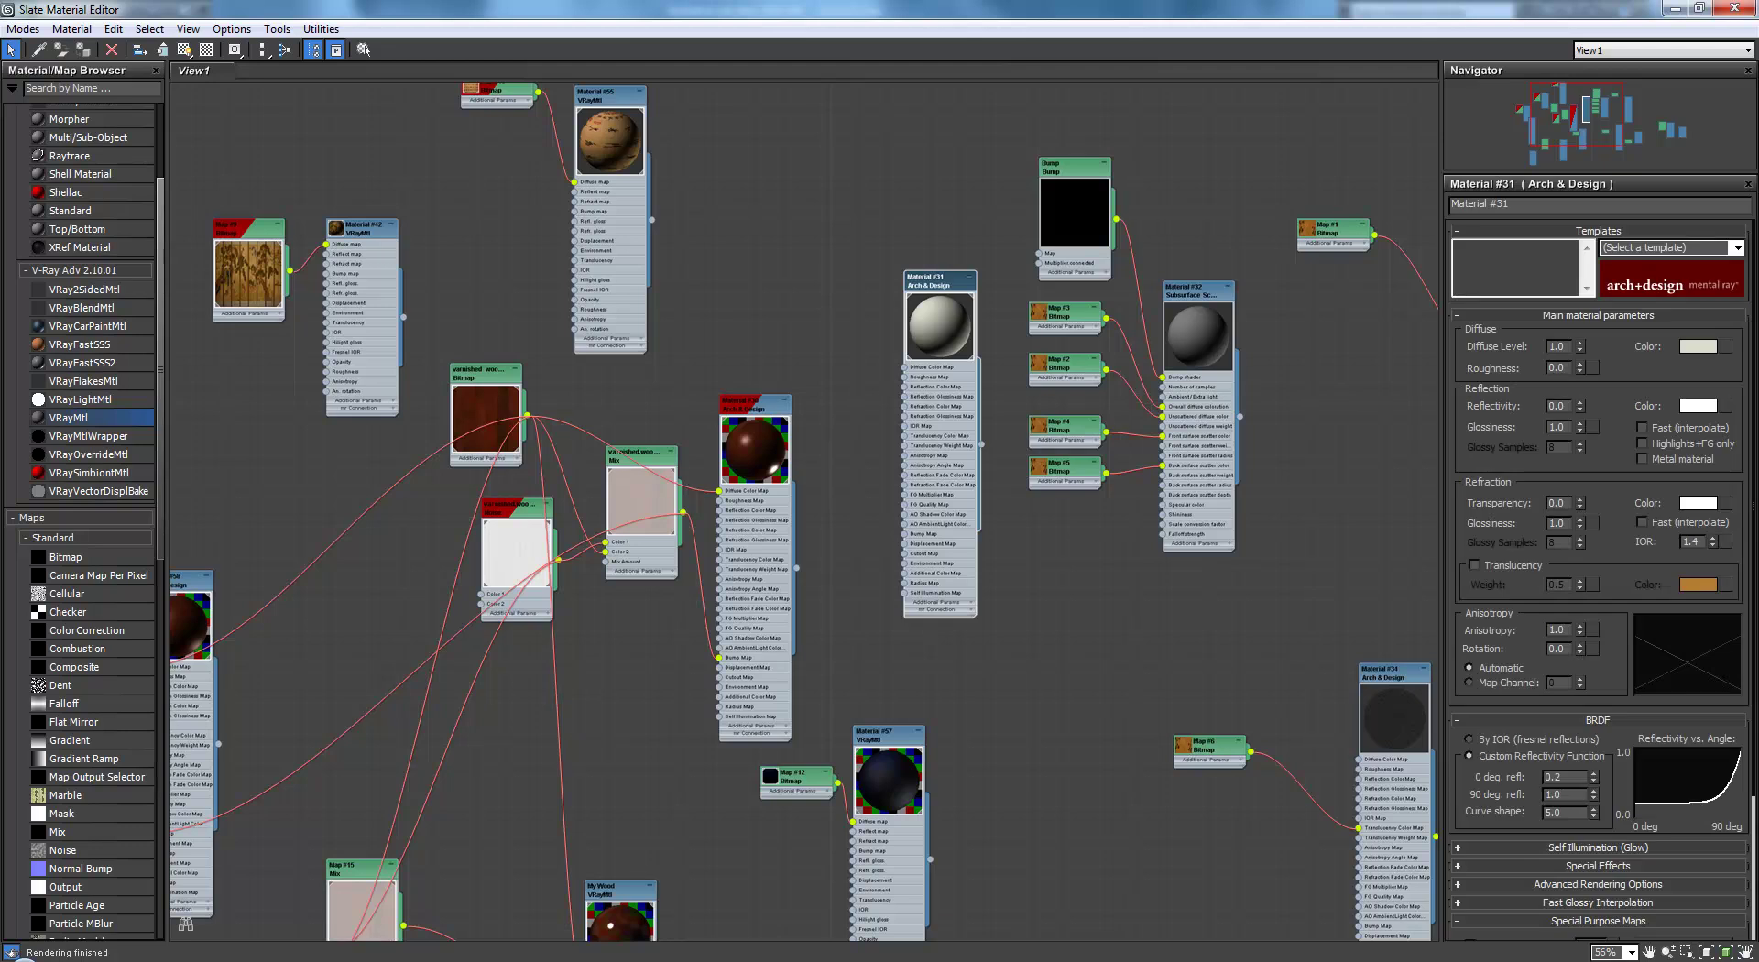
middle_drag(806, 458, 838, 523)
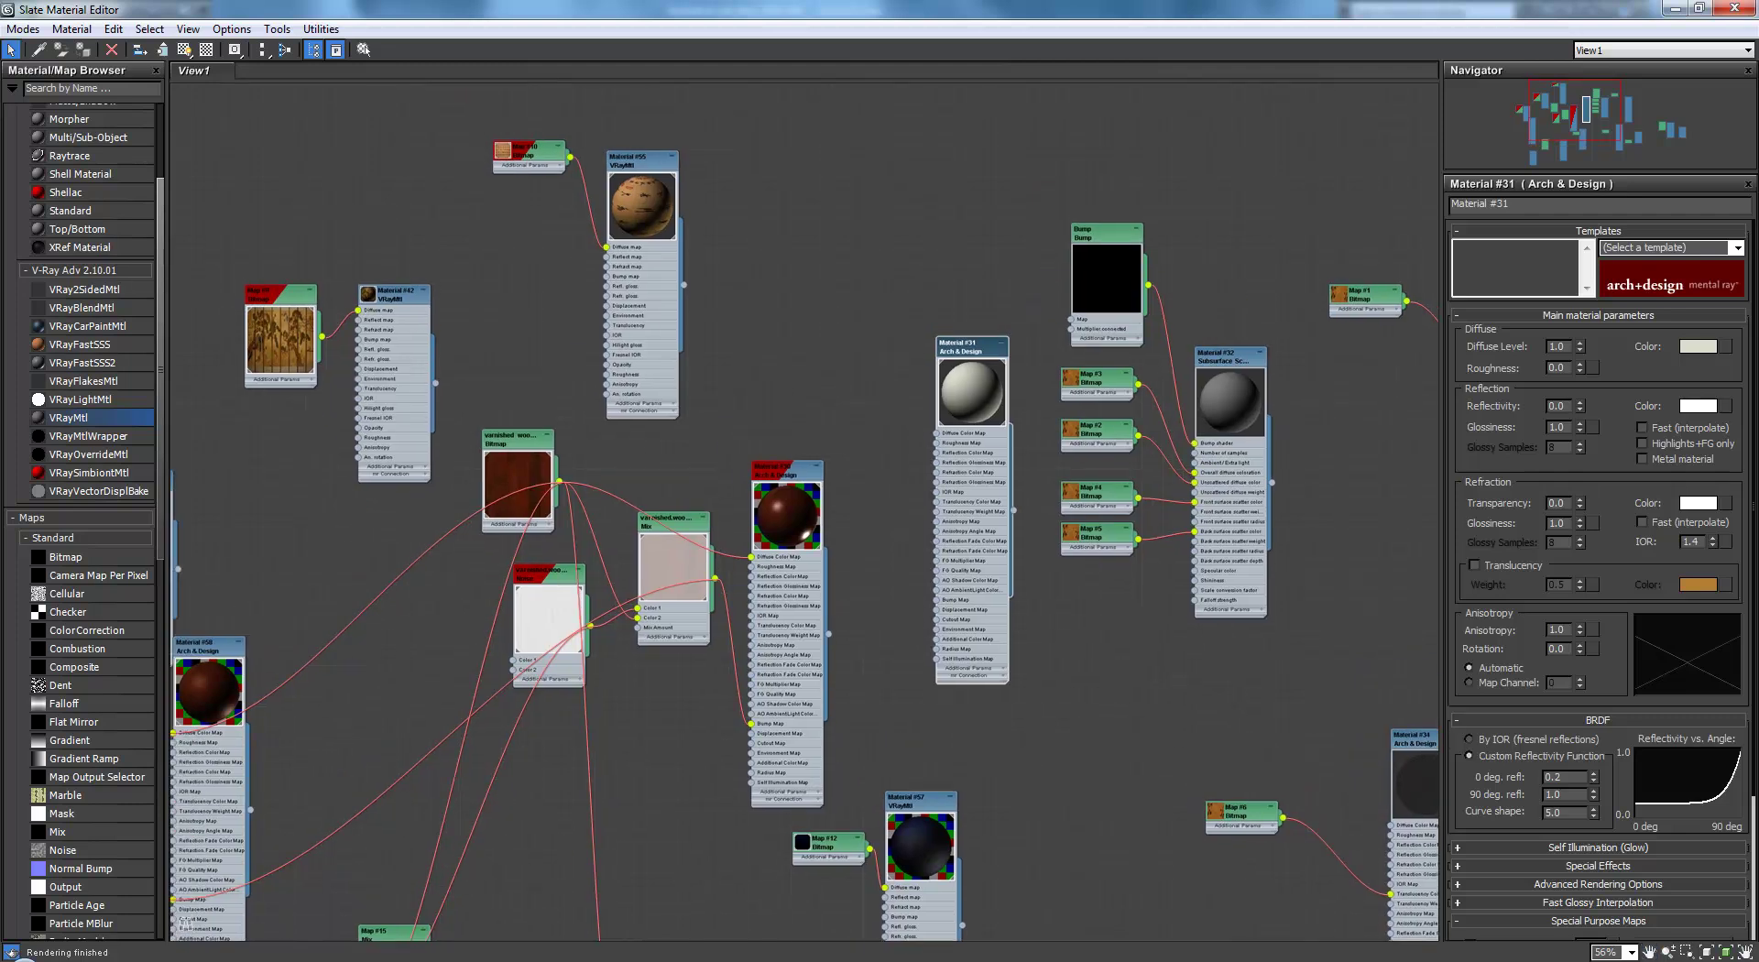
- Find the dark VRayMtl node fed by the Map #12 bitmap and show the parameters of this Material #57
middle_drag(839, 523, 674, 203)
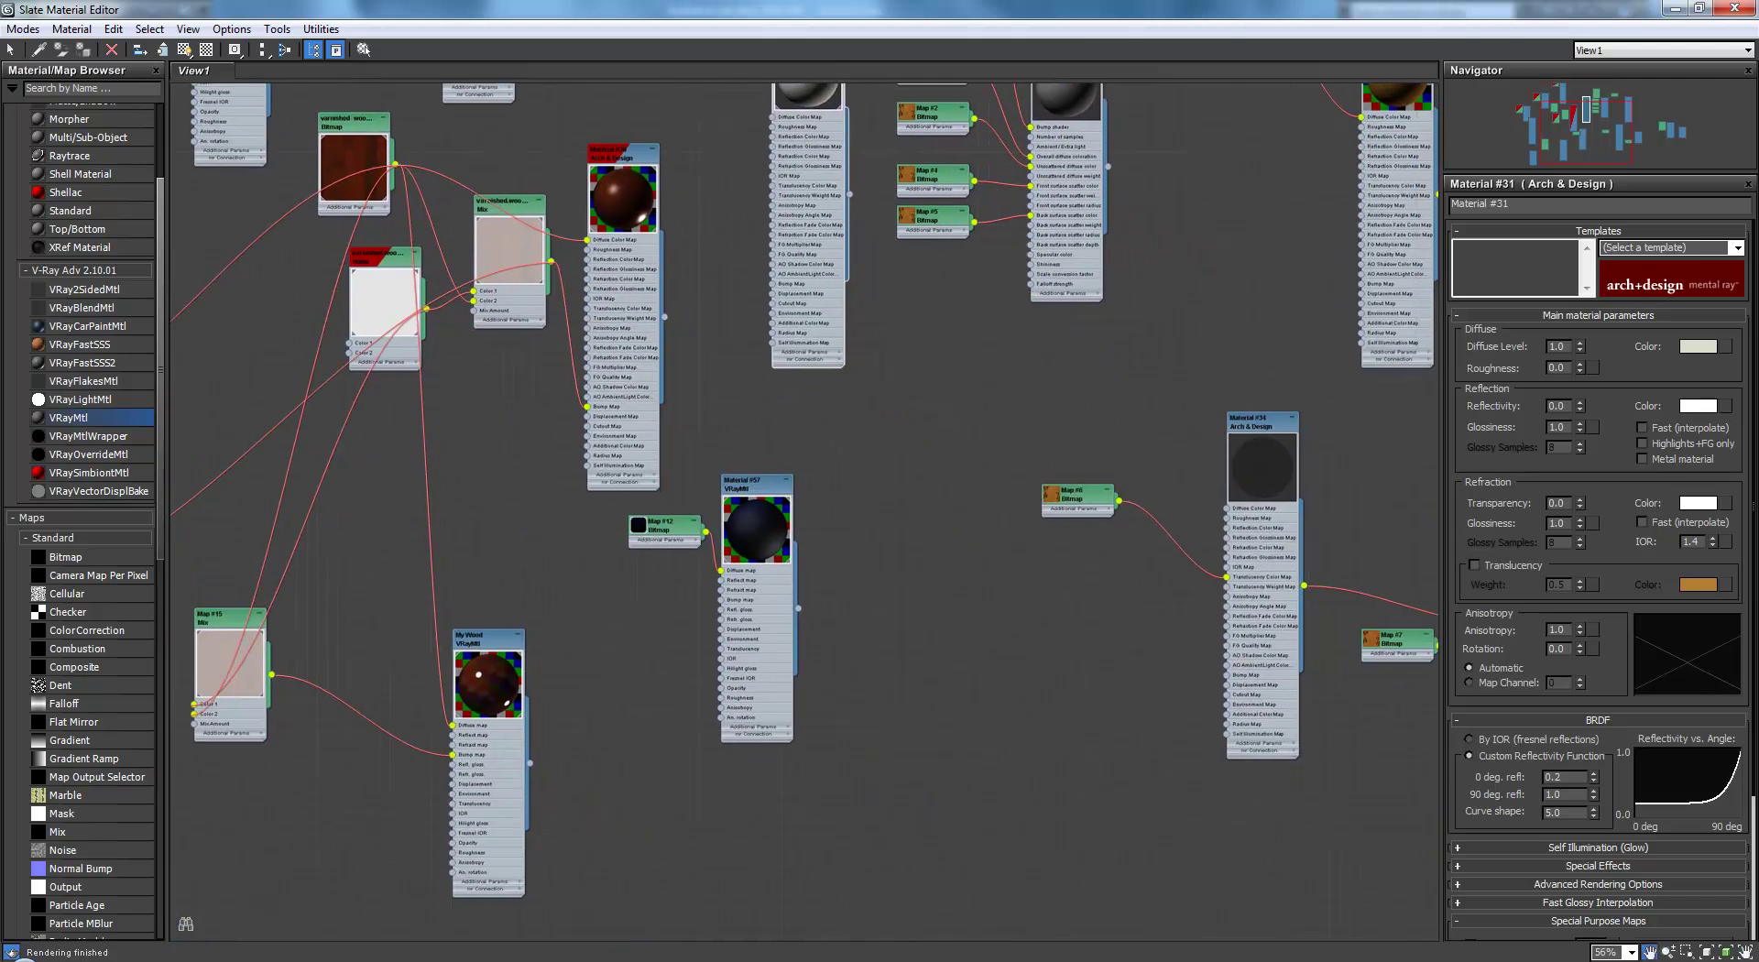
middle_drag(925, 448, 1240, 371)
scroll(1154, 393, up, 1)
double_click(1050, 413)
scroll(1050, 425, up, 1)
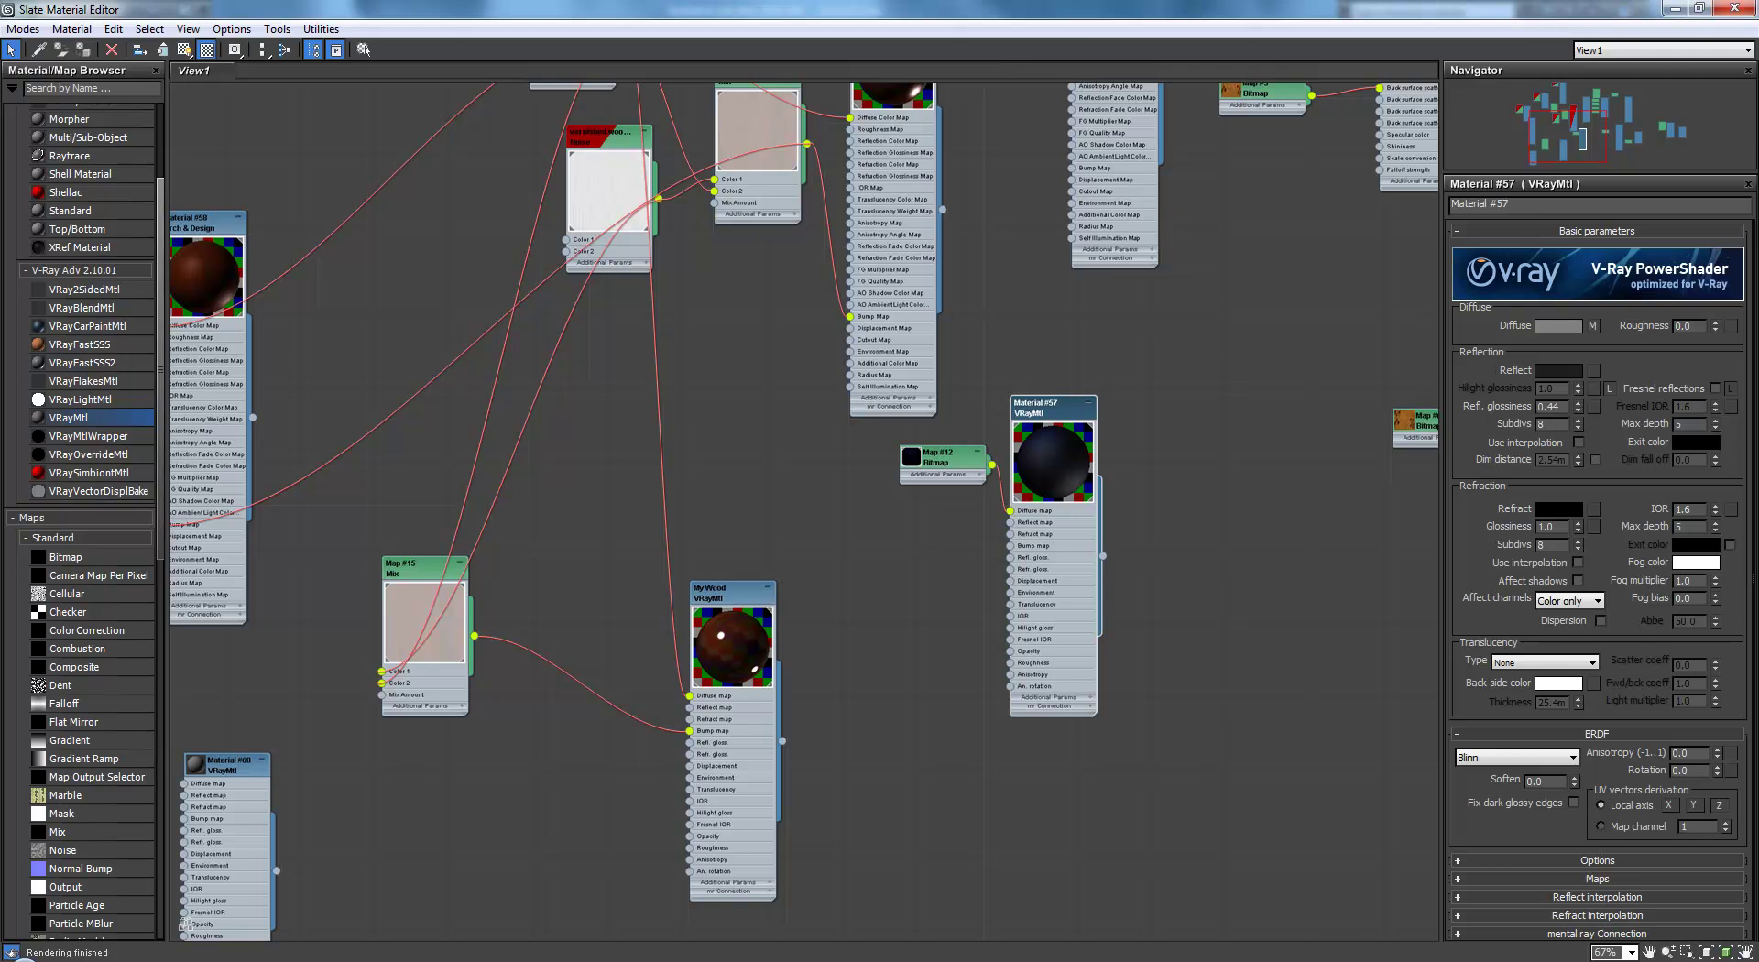
scroll(1596, 586, down, 1)
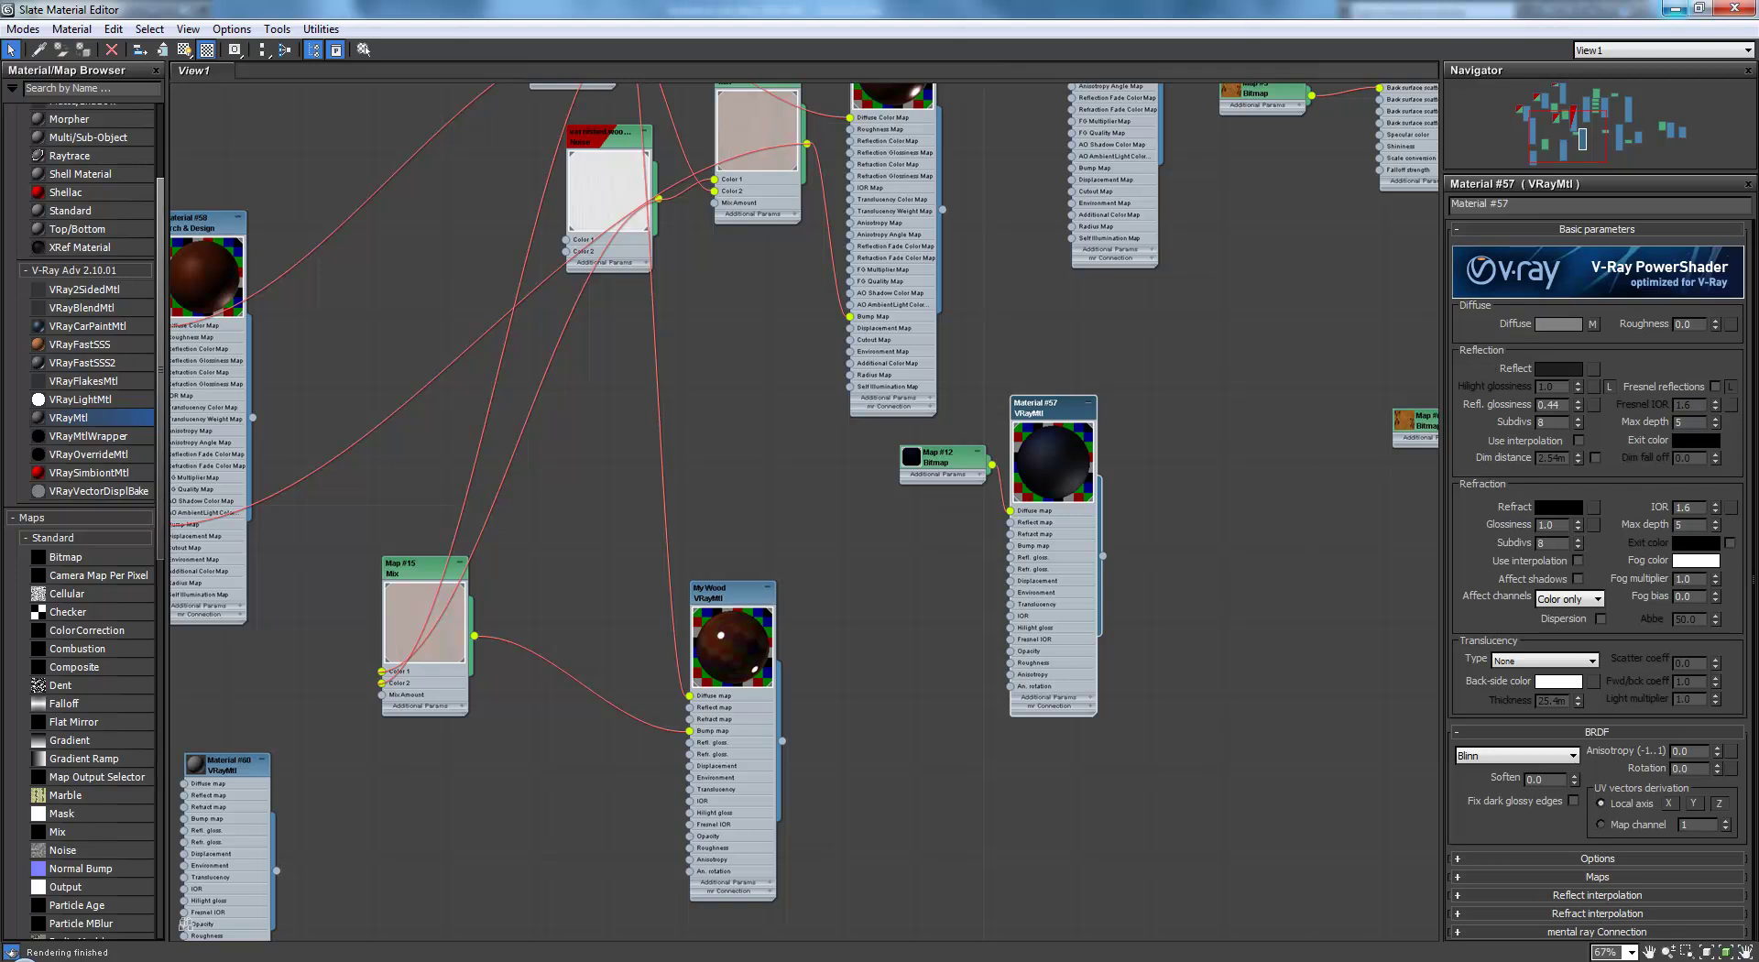
- Minimise the material editor to return to the rendered frame, and view the WIP05 lantern image in Windows Photo Viewer for comparison before minimising it
click(1674, 7)
drag(682, 111, 603, 90)
click(458, 959)
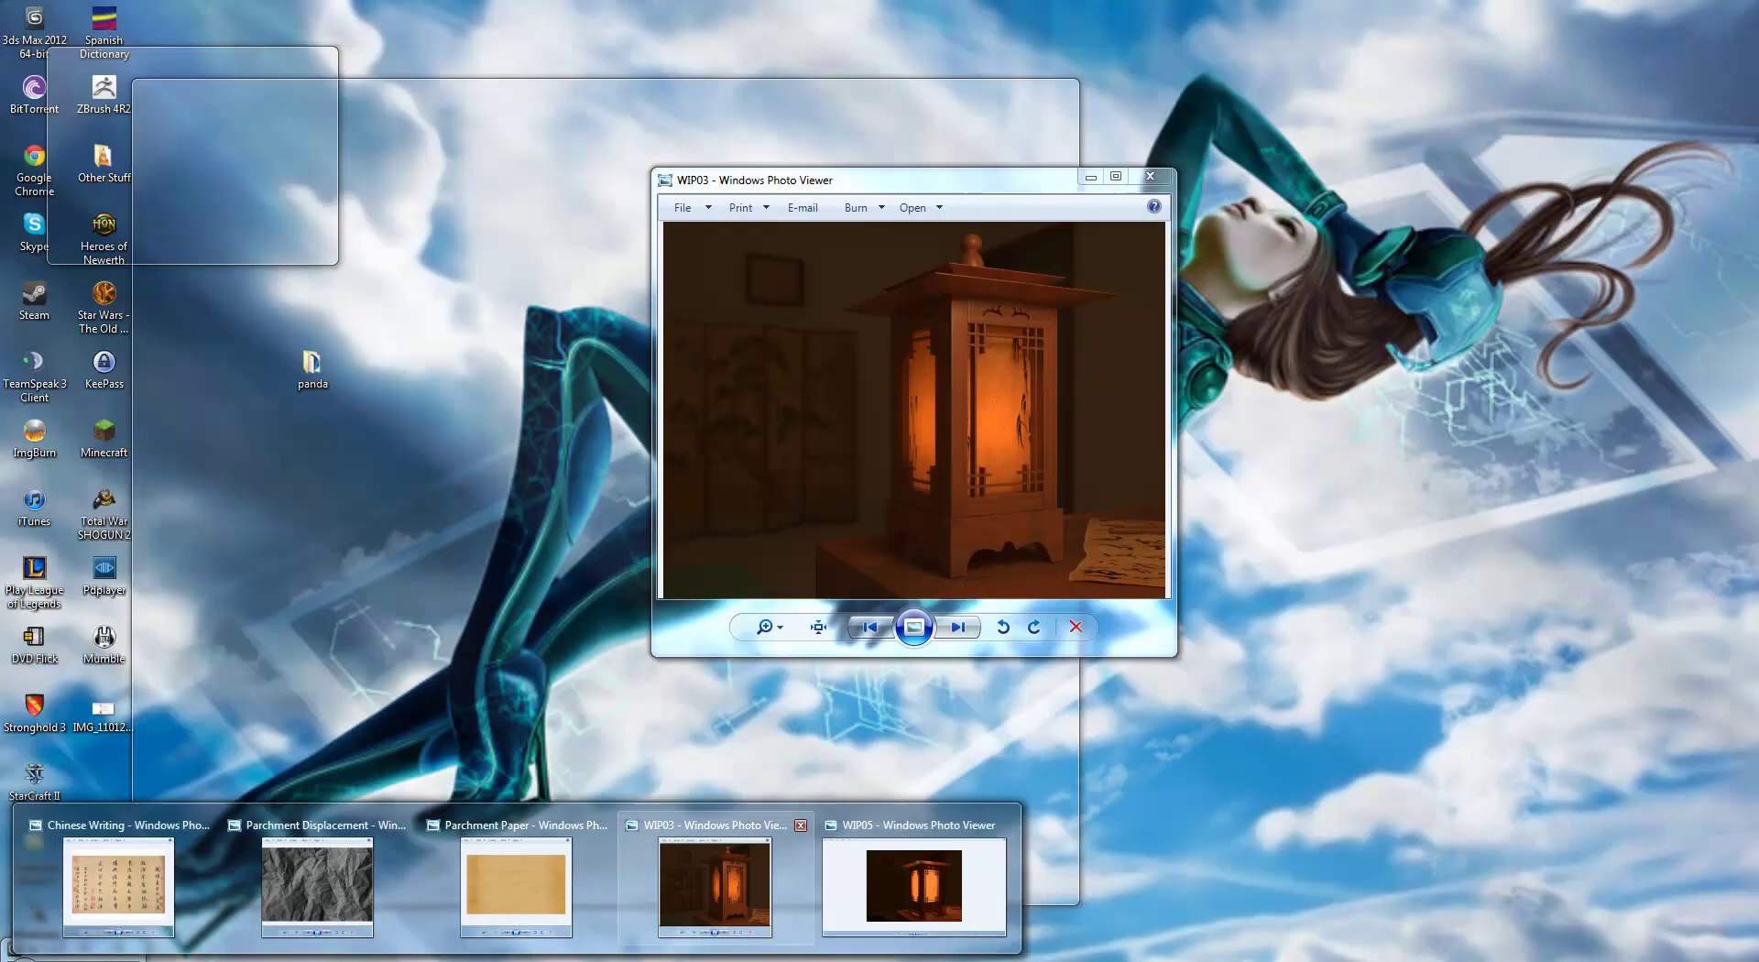
click(913, 887)
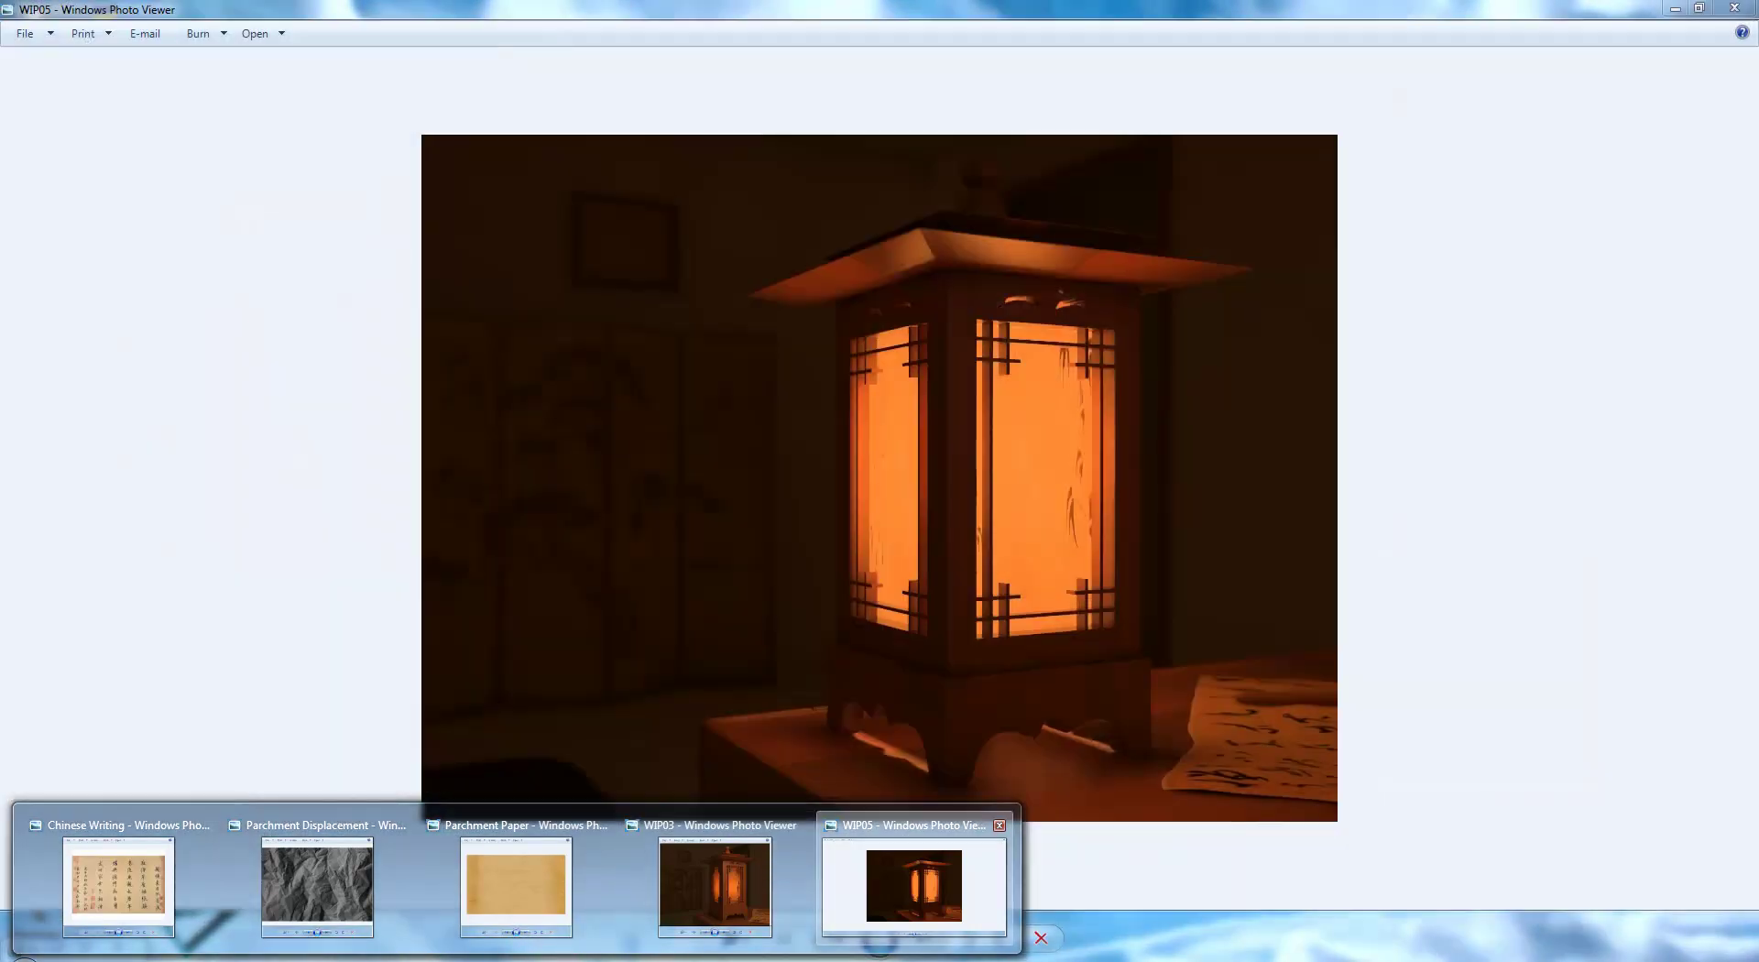
click(1674, 8)
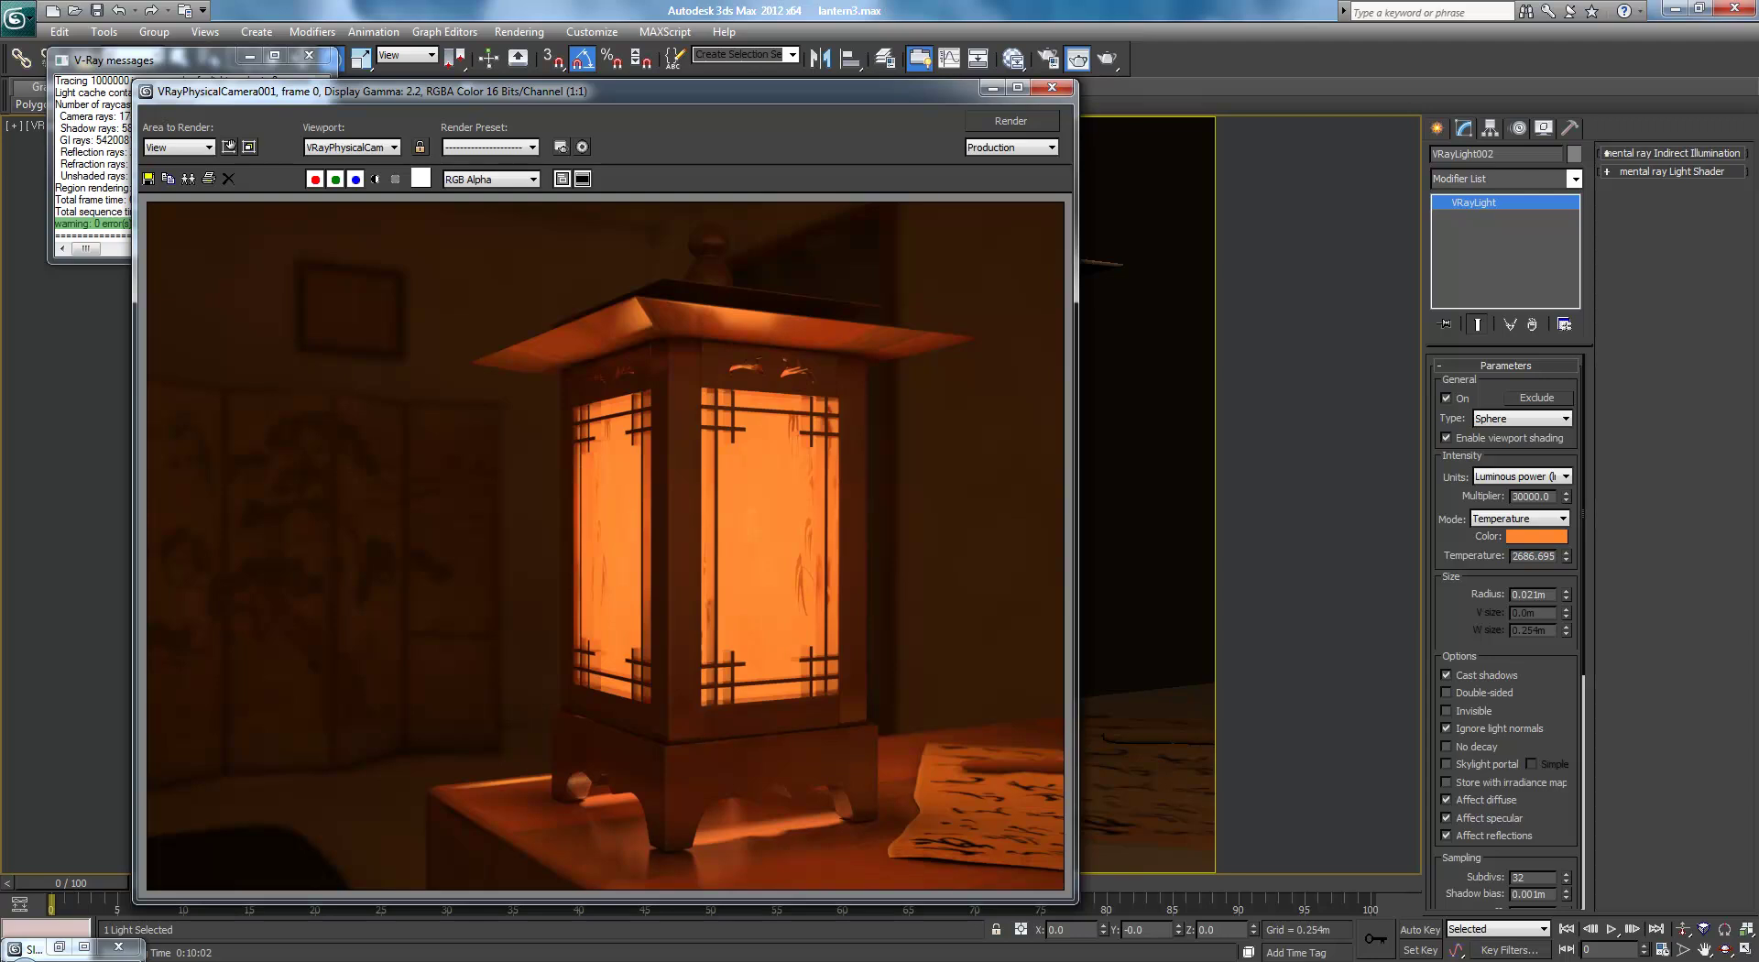